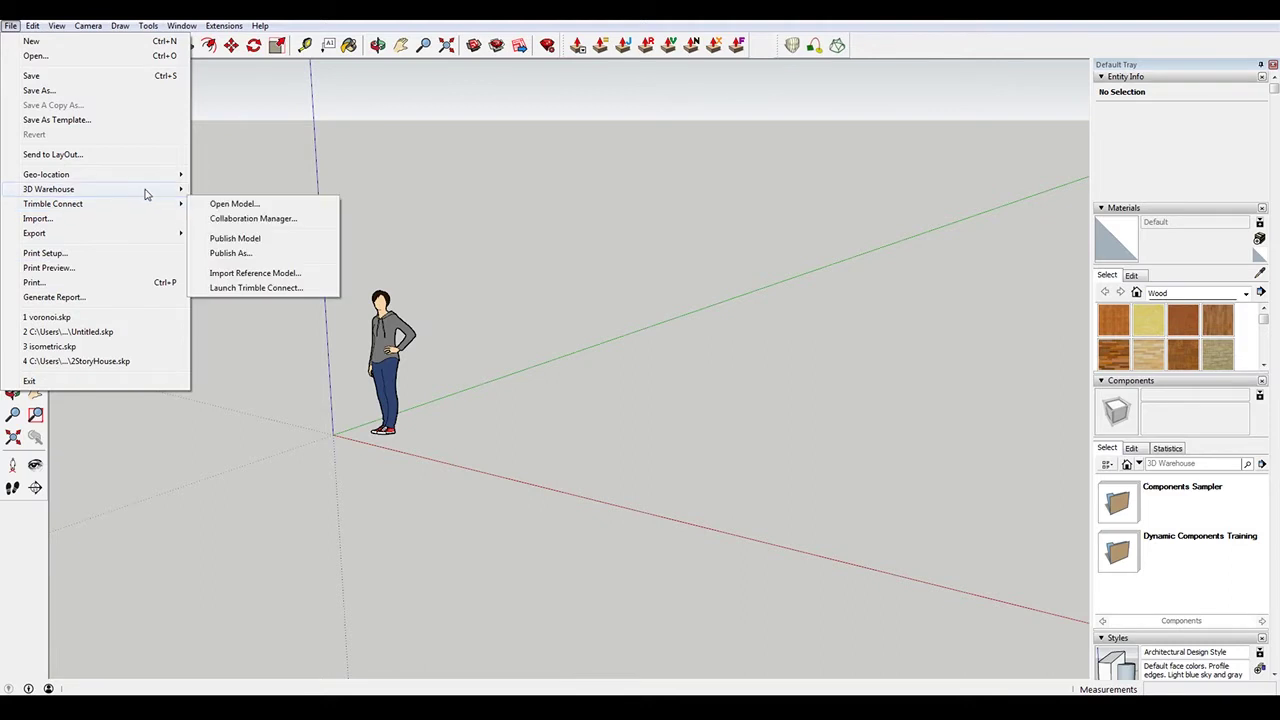
Import the door picture 723647601569.jpg from Downloads as an image and place it flat on the ground beside the red axis
mouse_move(145, 193)
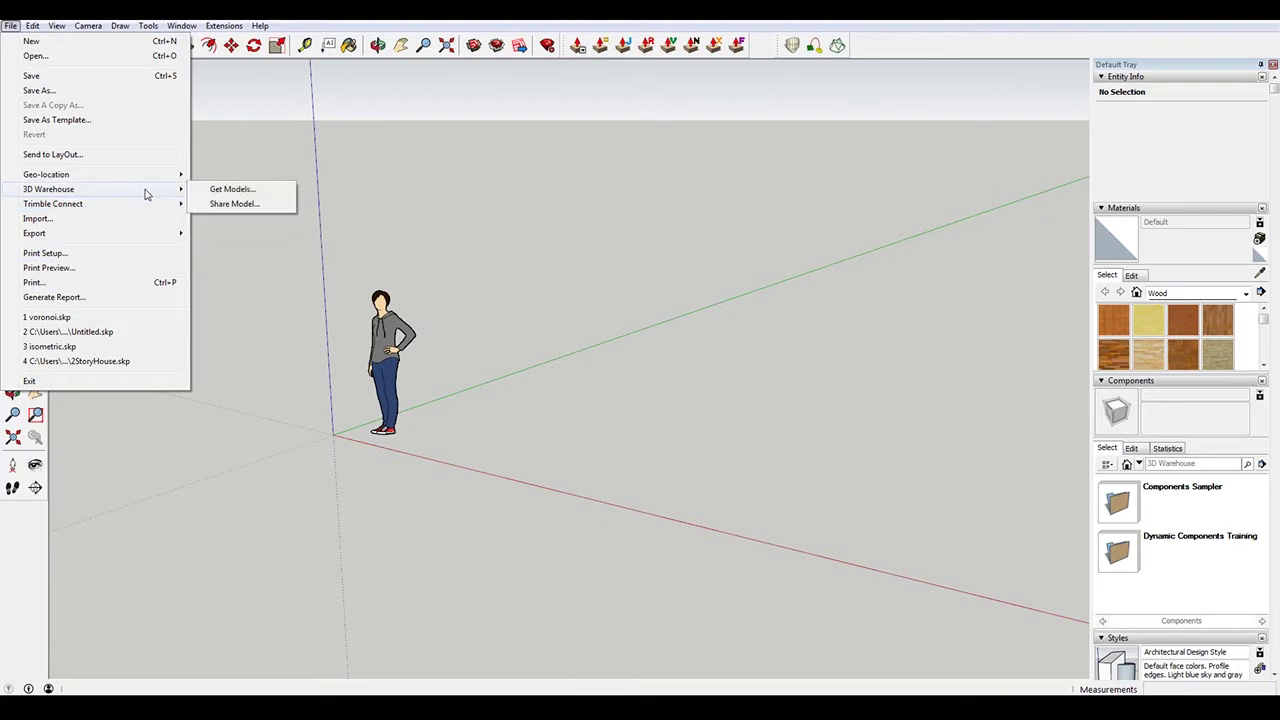
click(98, 224)
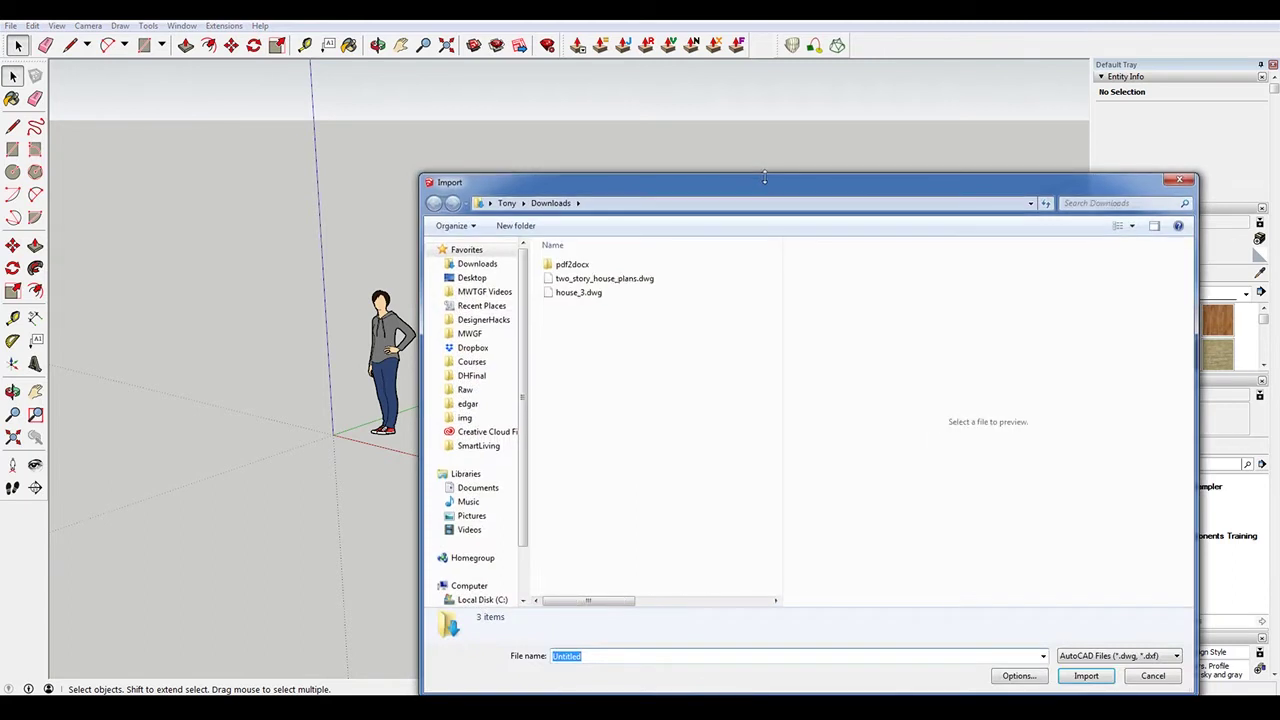
drag(765, 175, 725, 149)
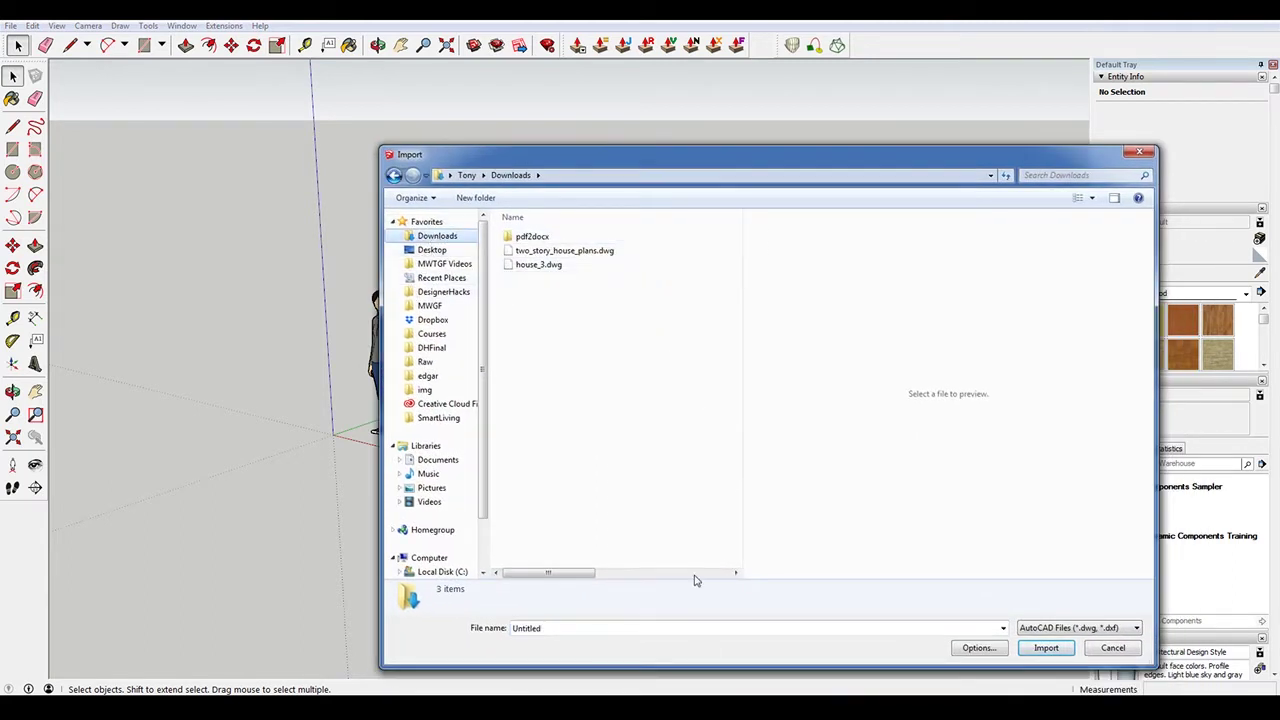
click(1113, 627)
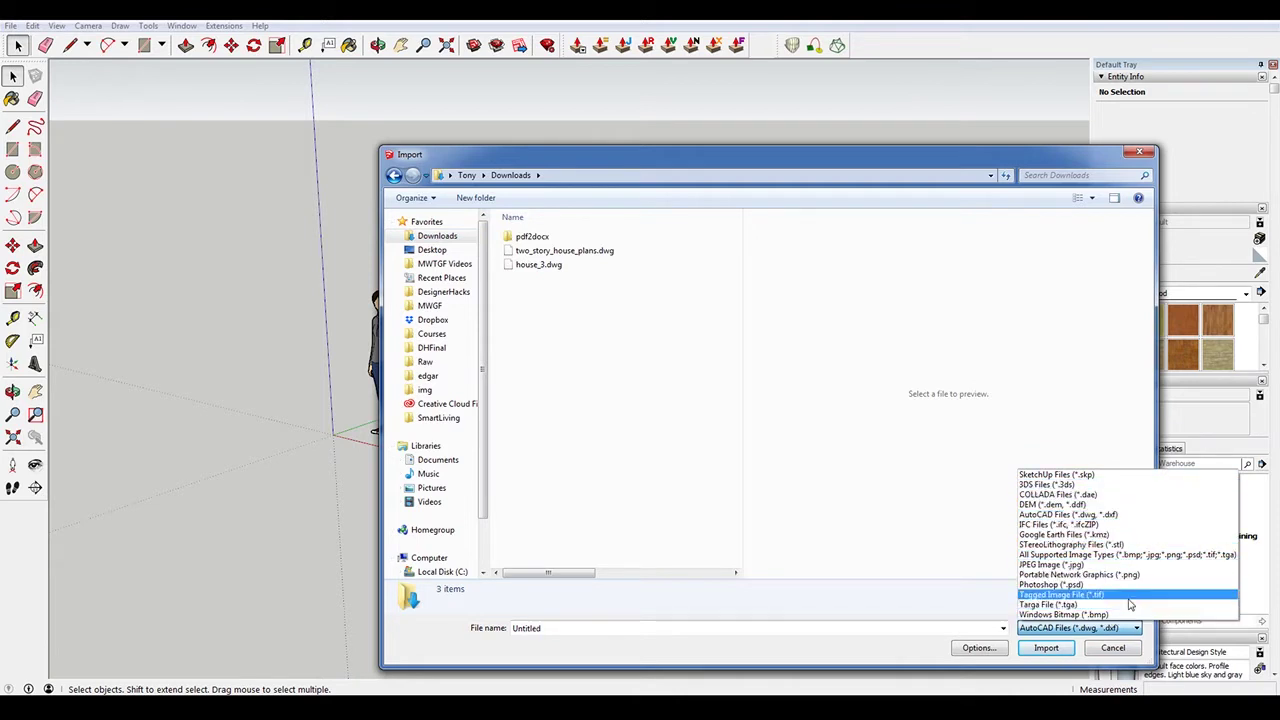
click(1145, 555)
click(583, 235)
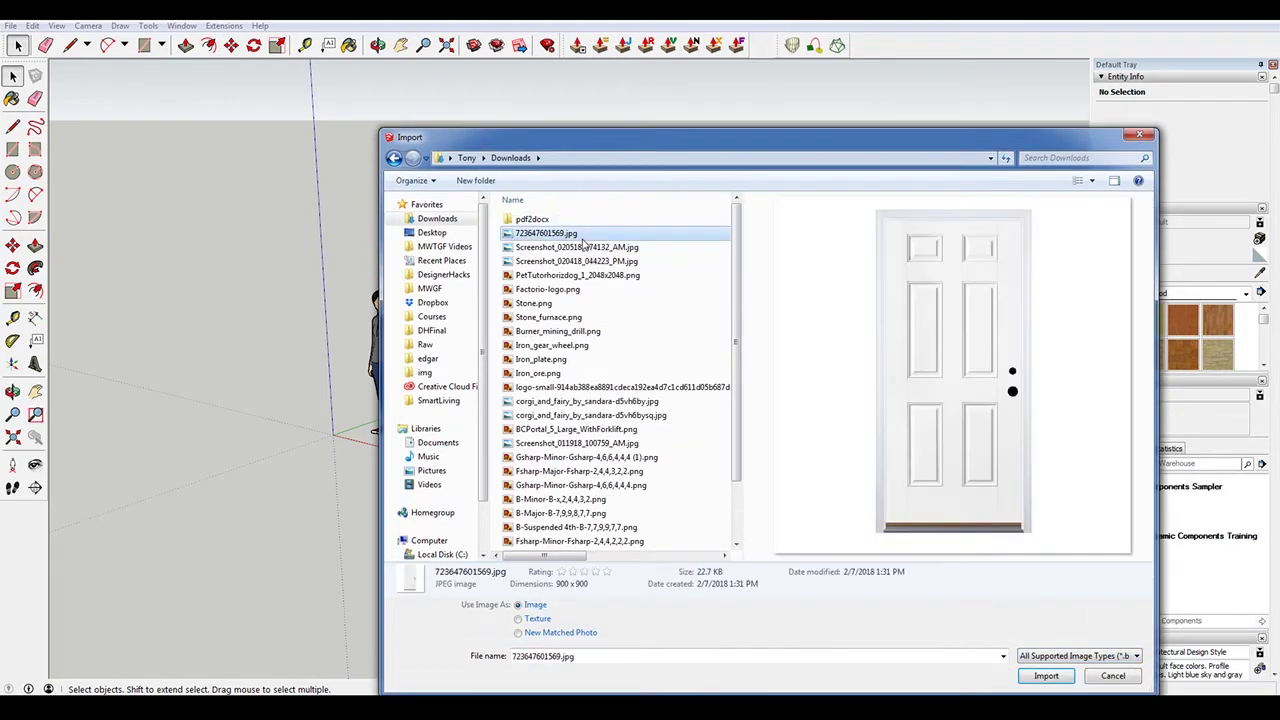
click(1047, 676)
click(583, 478)
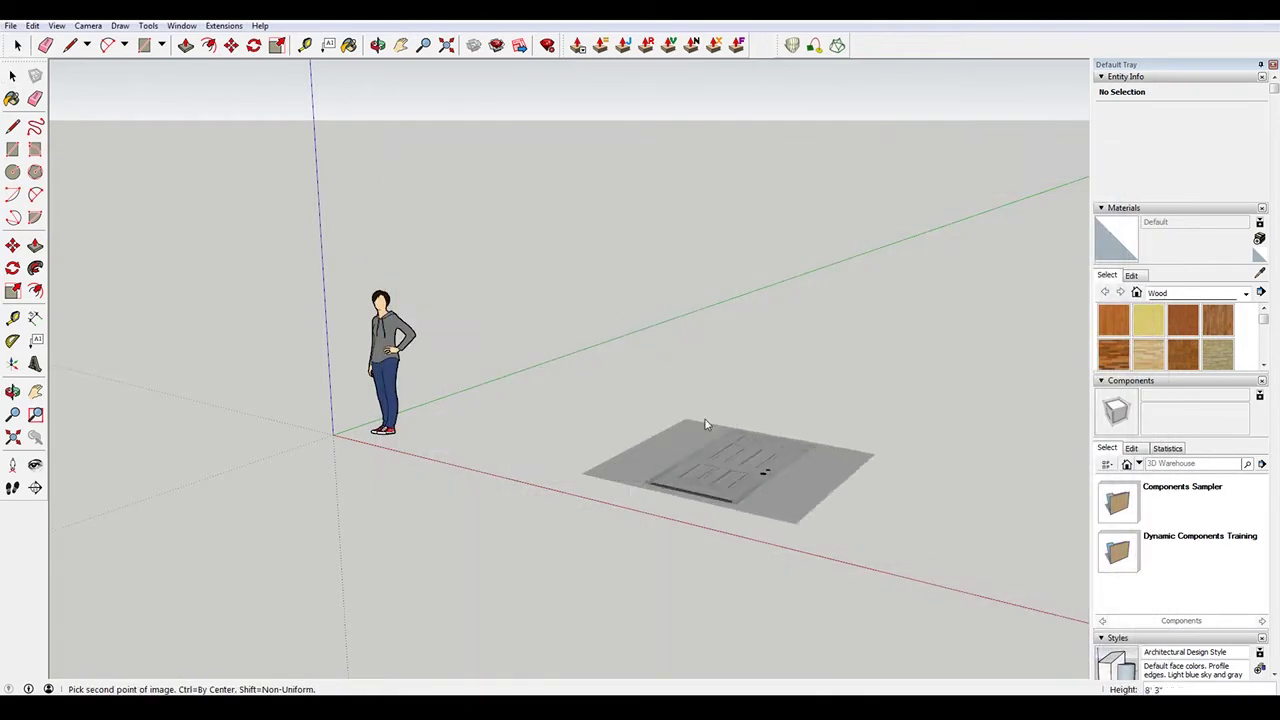
click(696, 354)
Draw a line on the image along the door slab's left edge, from its bottom corner to its top corner
scroll(692, 326, down, 1)
middle_drag(692, 326, 815, 400)
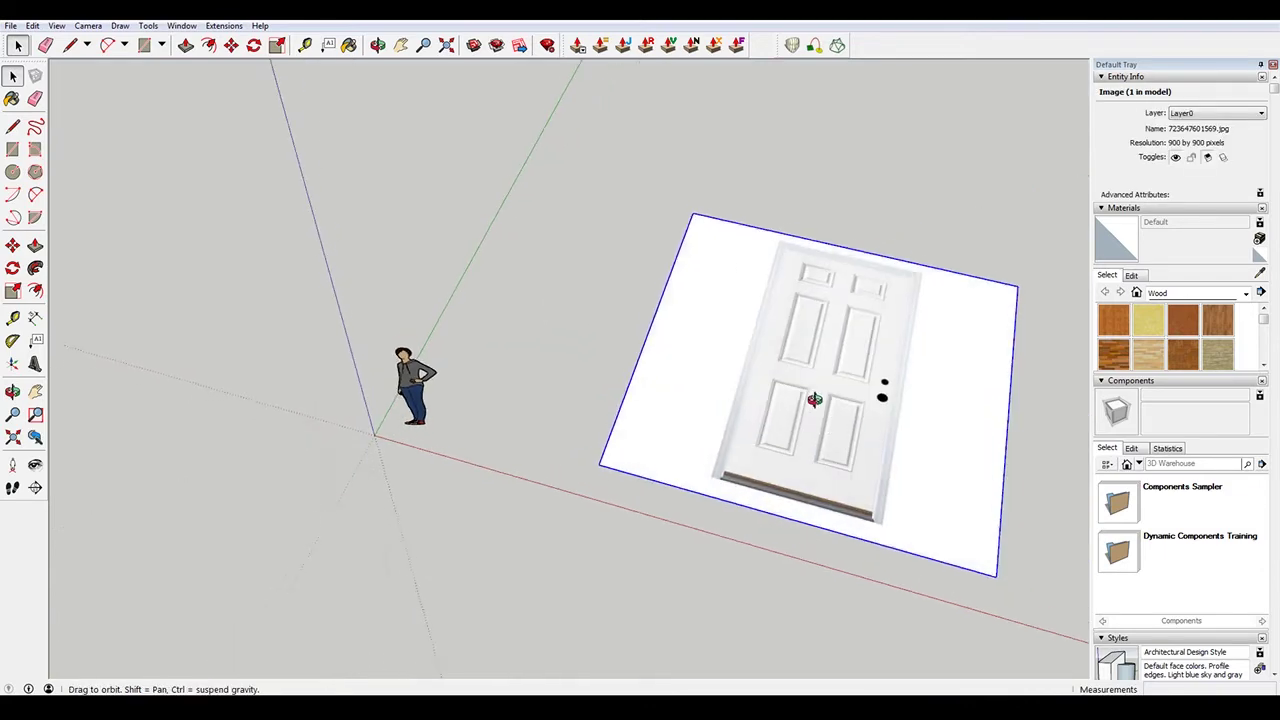
scroll(960, 397, up, 3)
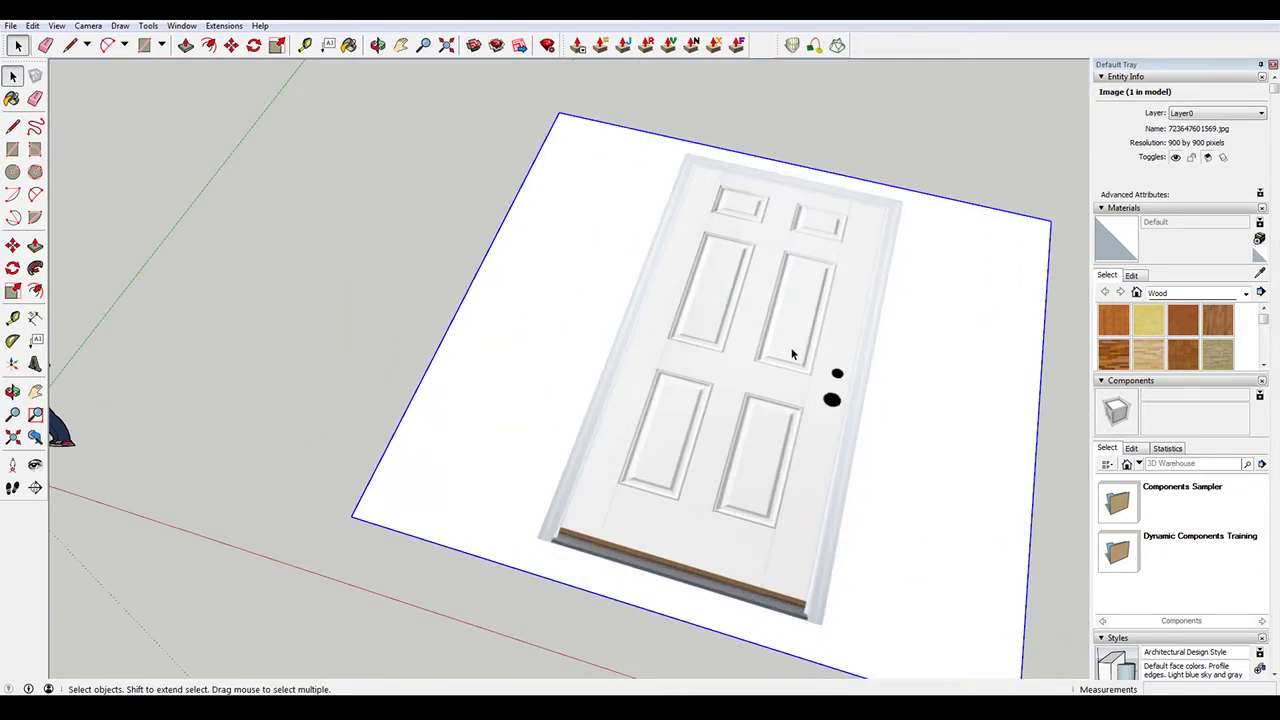
key(l)
scroll(580, 551, up, 5)
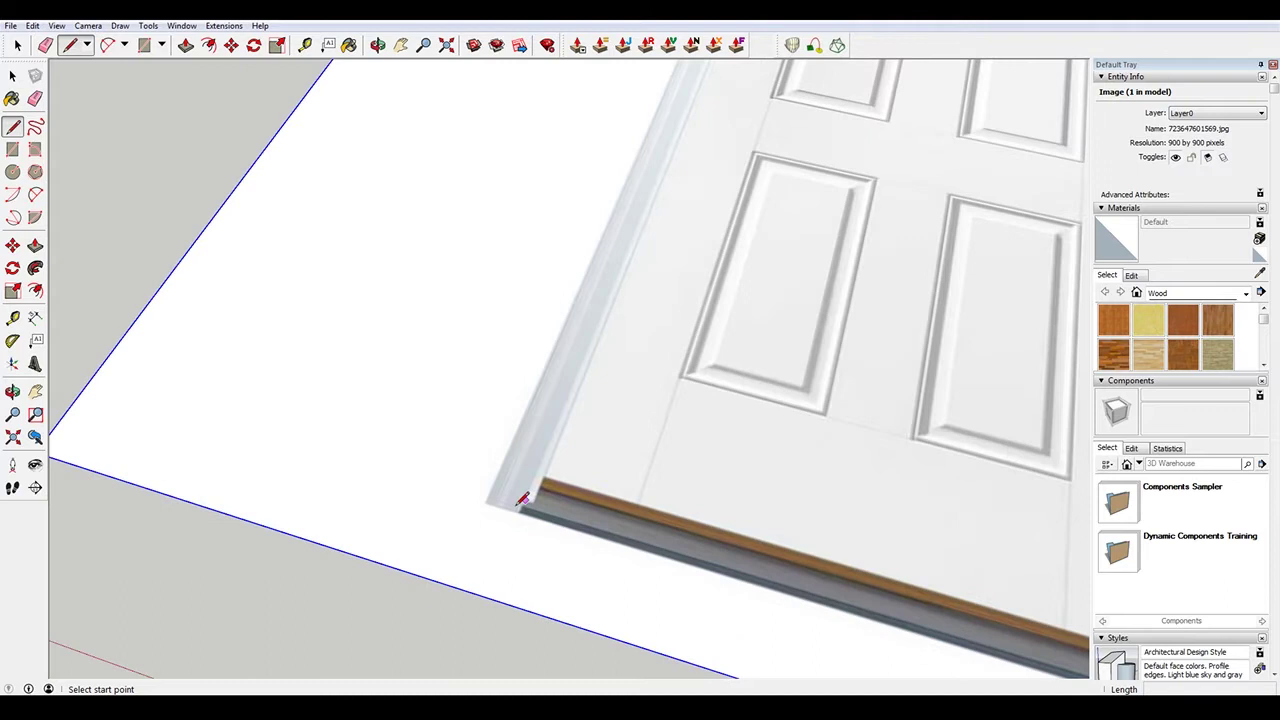
click(541, 486)
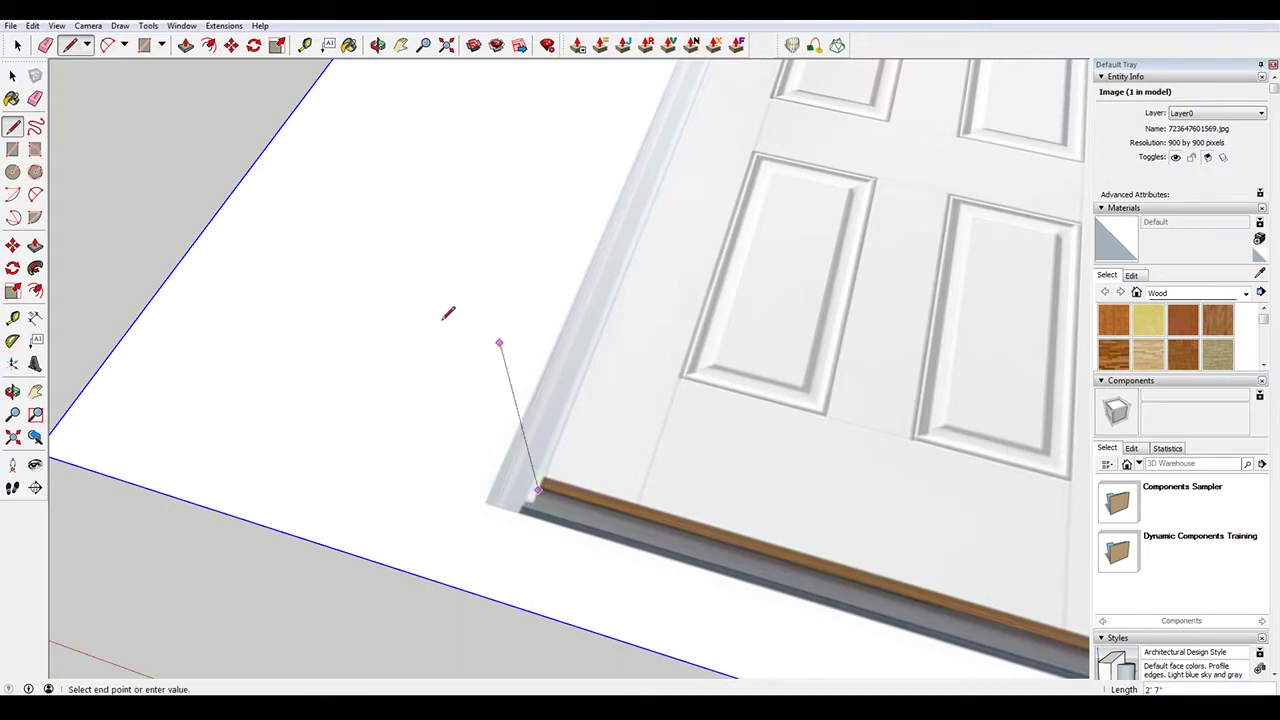
scroll(430, 312, down, 2)
key(Escape)
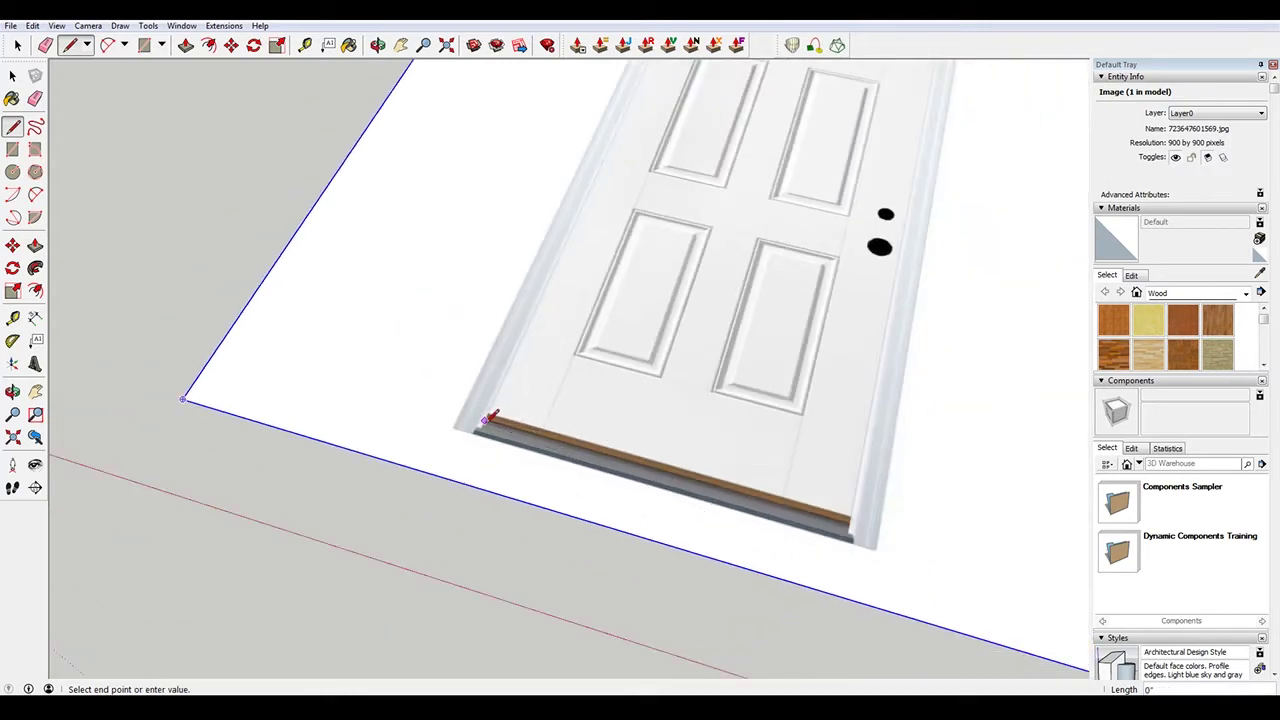
scroll(470, 432, up, 4)
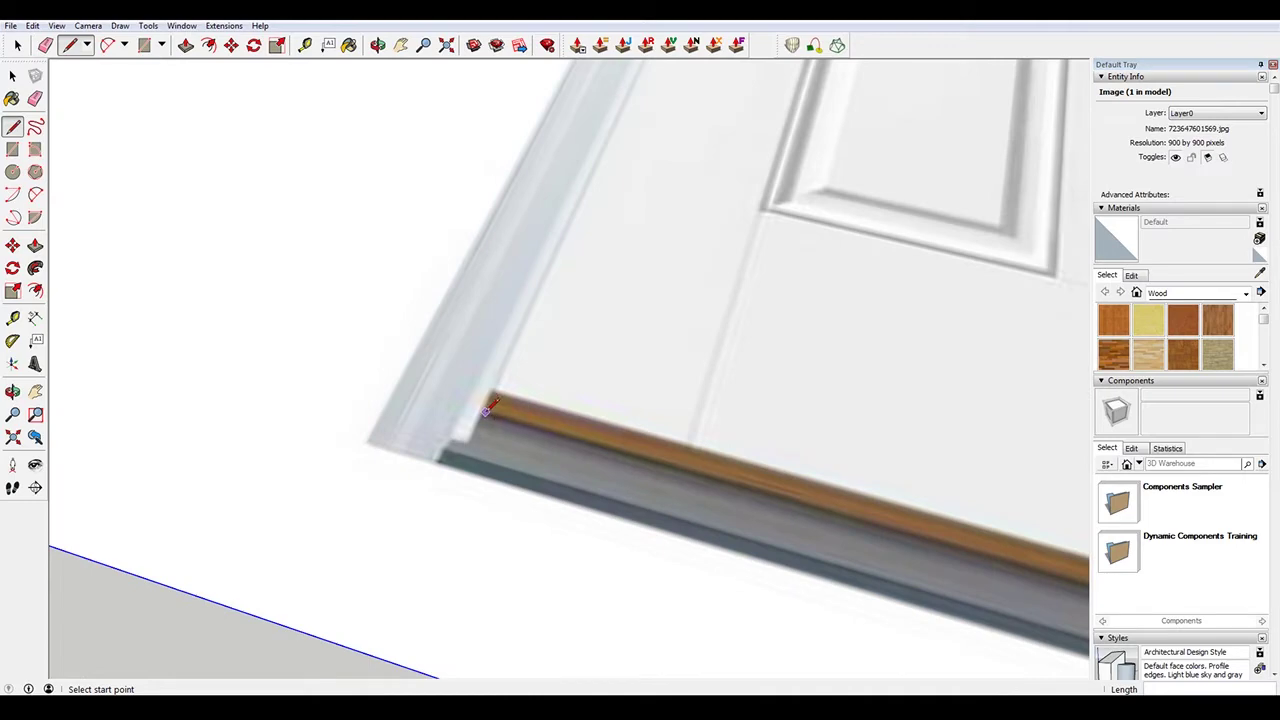
click(486, 410)
scroll(486, 410, down, 7)
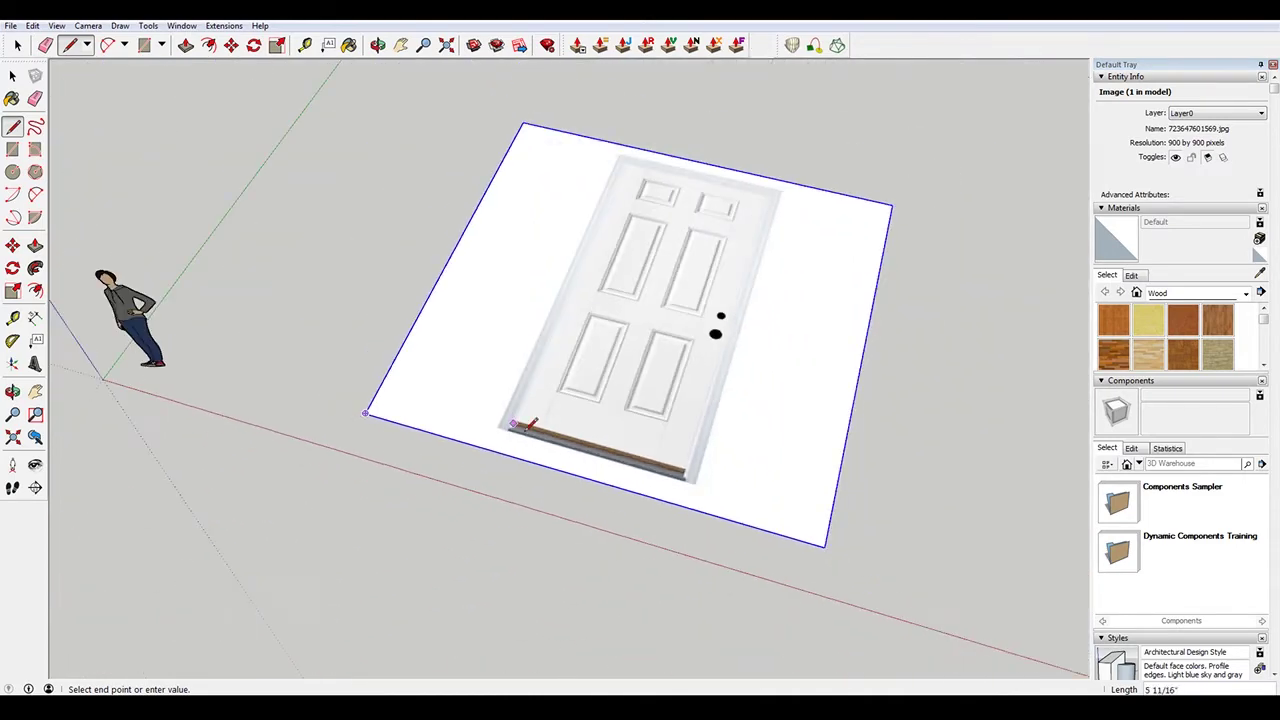
scroll(629, 143, up, 6)
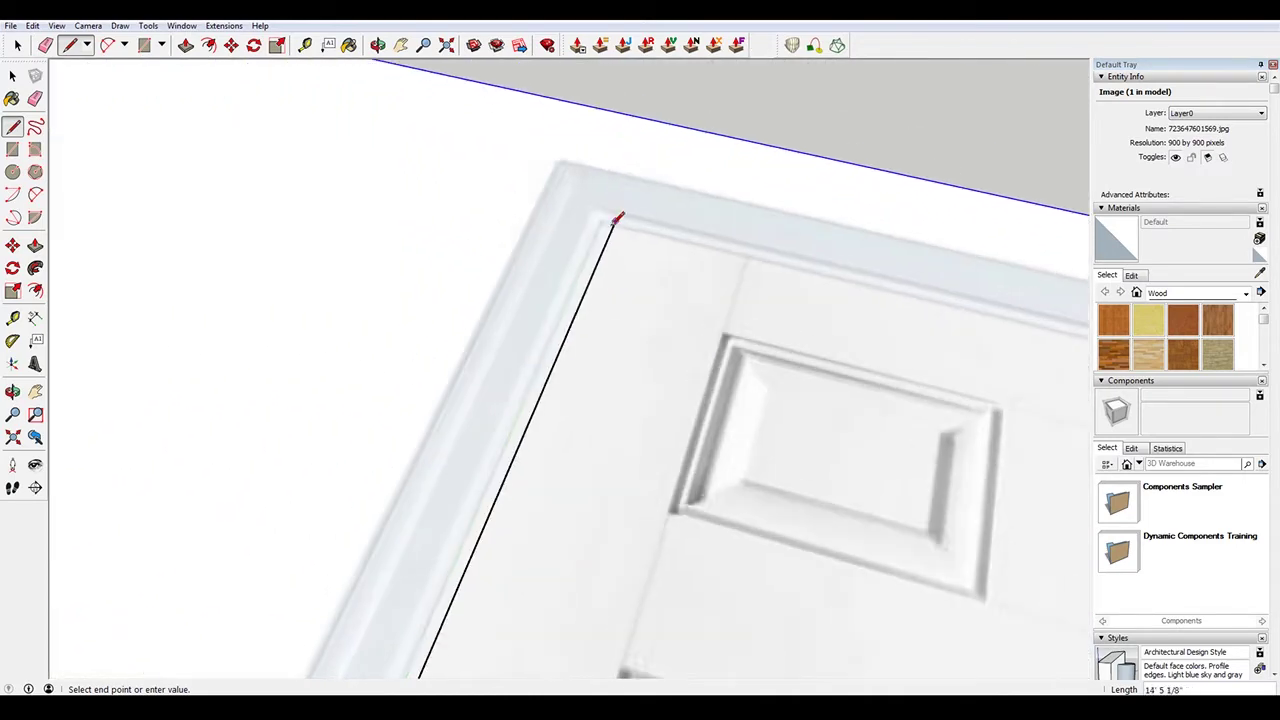
click(604, 219)
key(space)
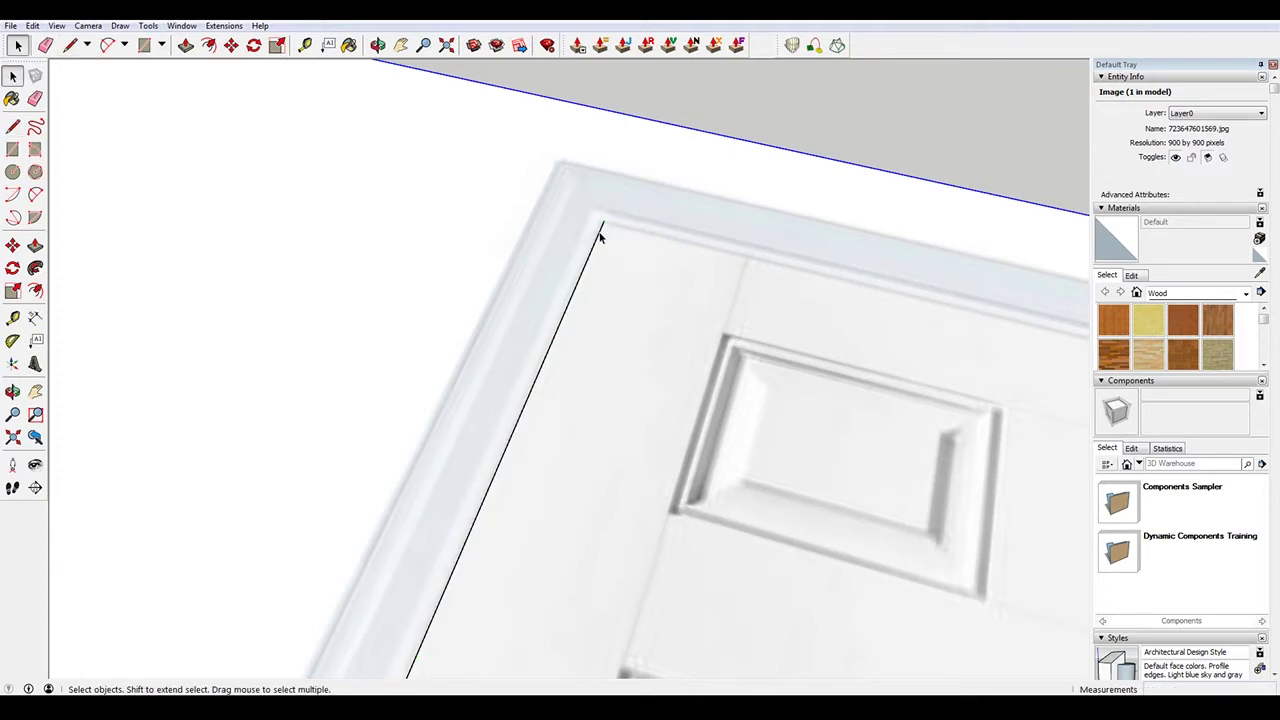
Resize the model with the Tape Measure so the line along the door's left edge is 6' 8" long, accepting the resize
click(600, 237)
shift+click(633, 193)
scroll(366, 86, down, 2)
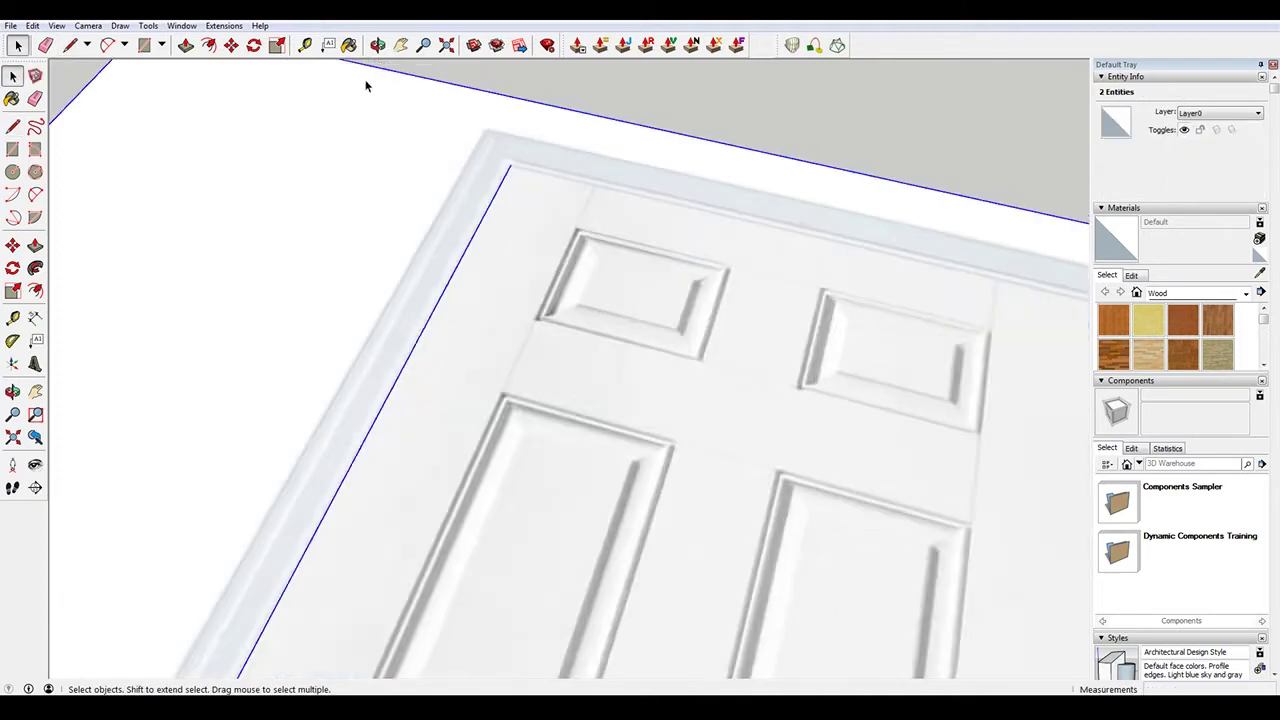
scroll(366, 86, down, 3)
key(t)
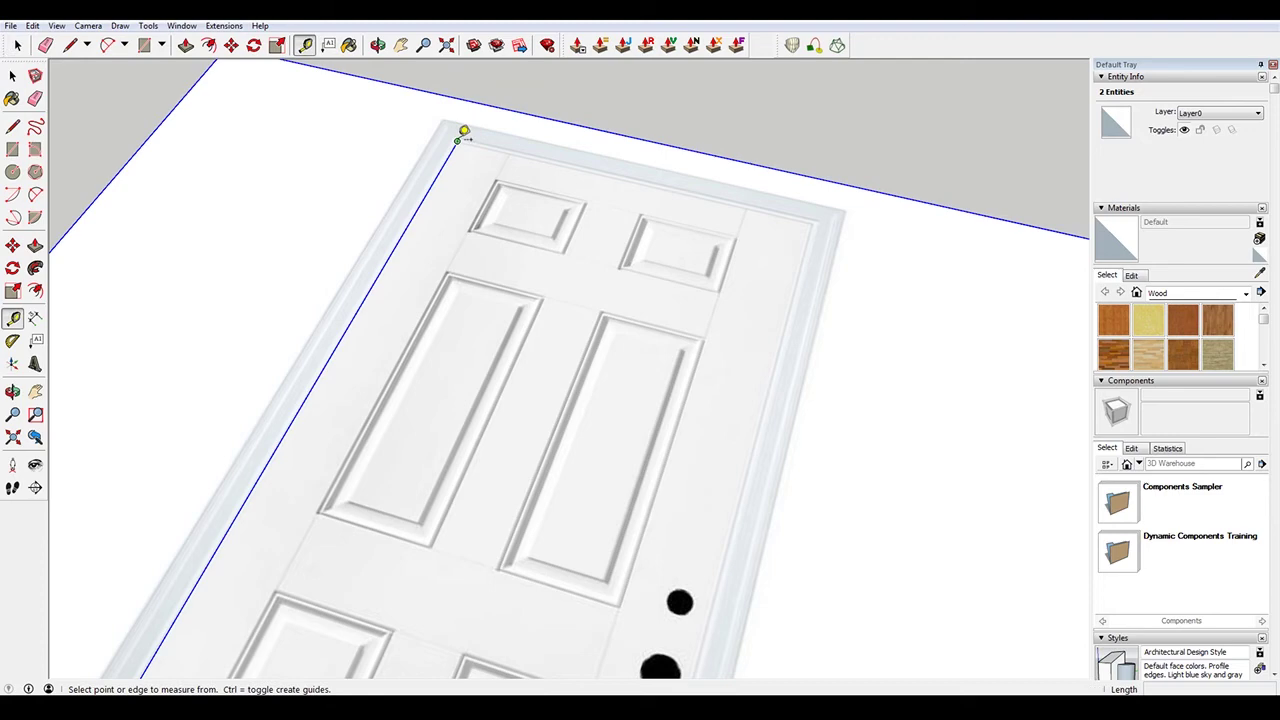
click(463, 131)
scroll(466, 125, down, 3)
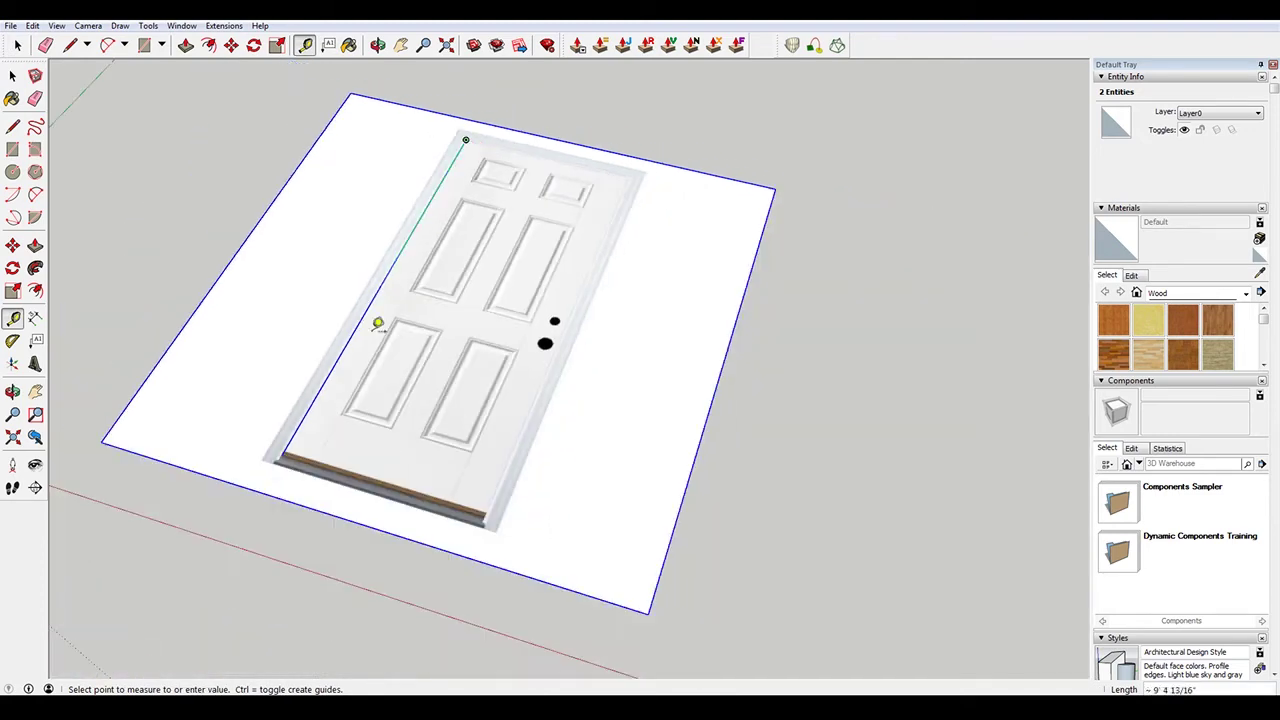
click(286, 445)
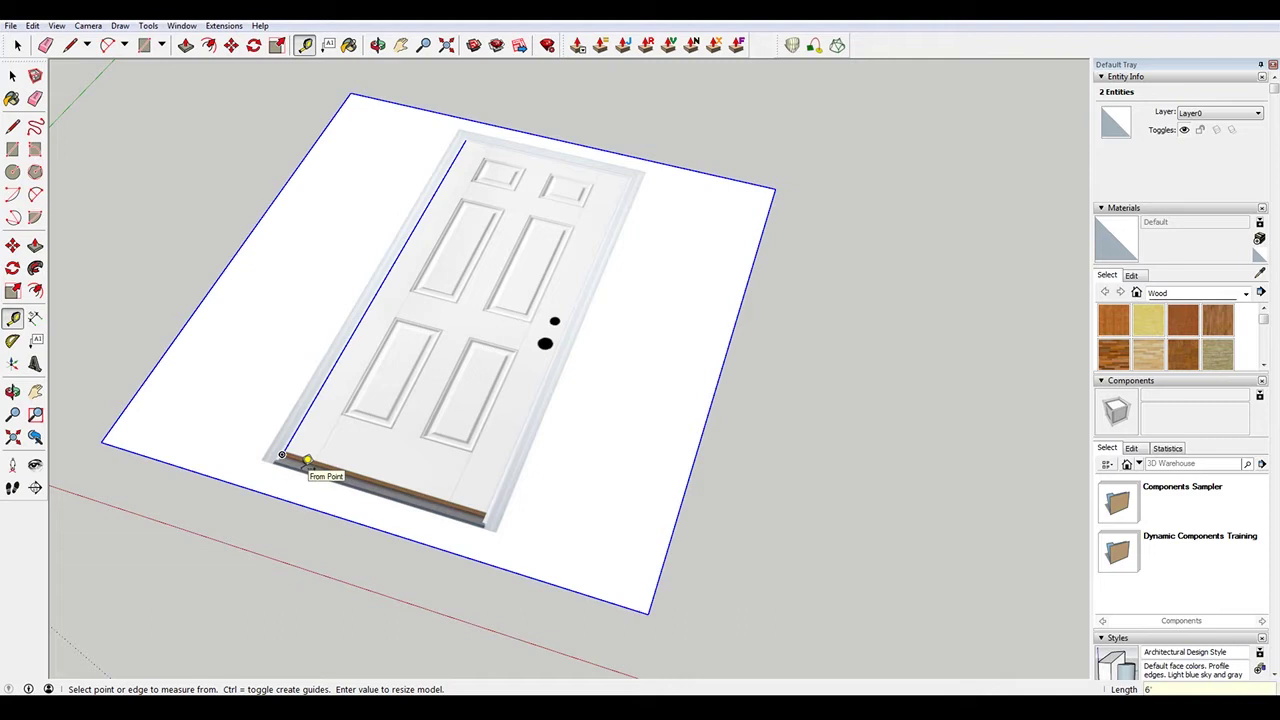
key(Return)
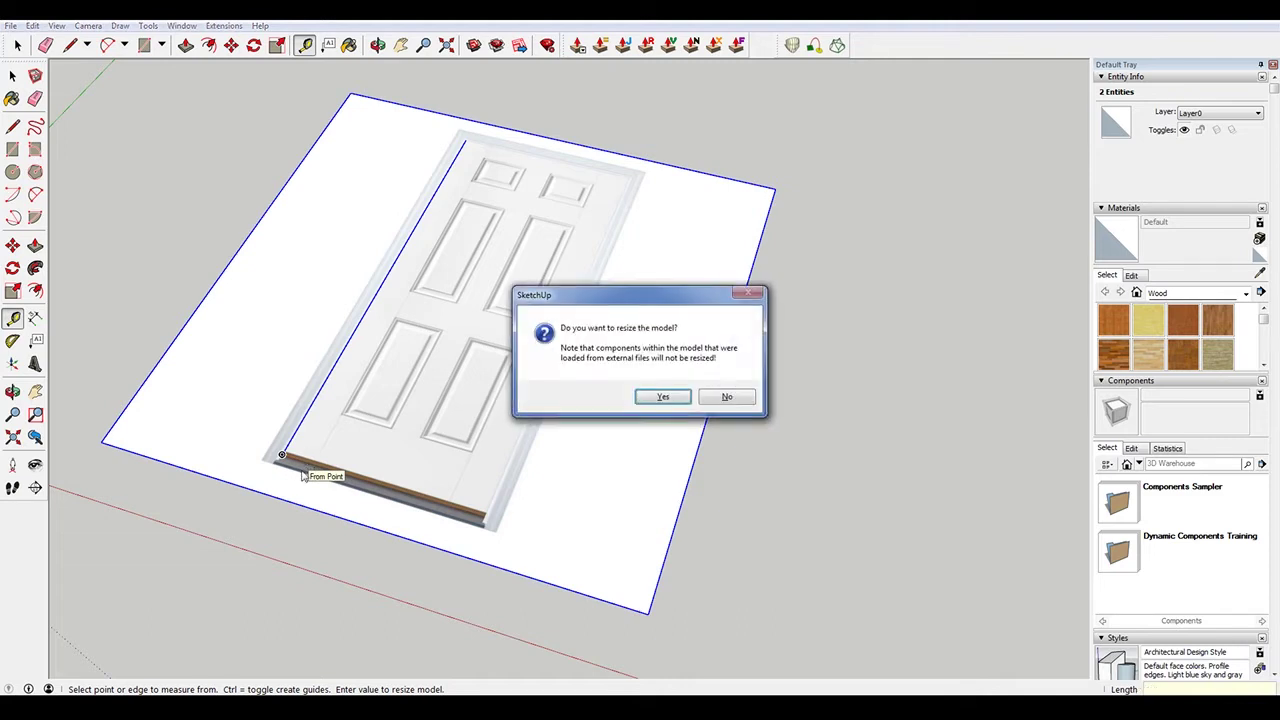
click(662, 397)
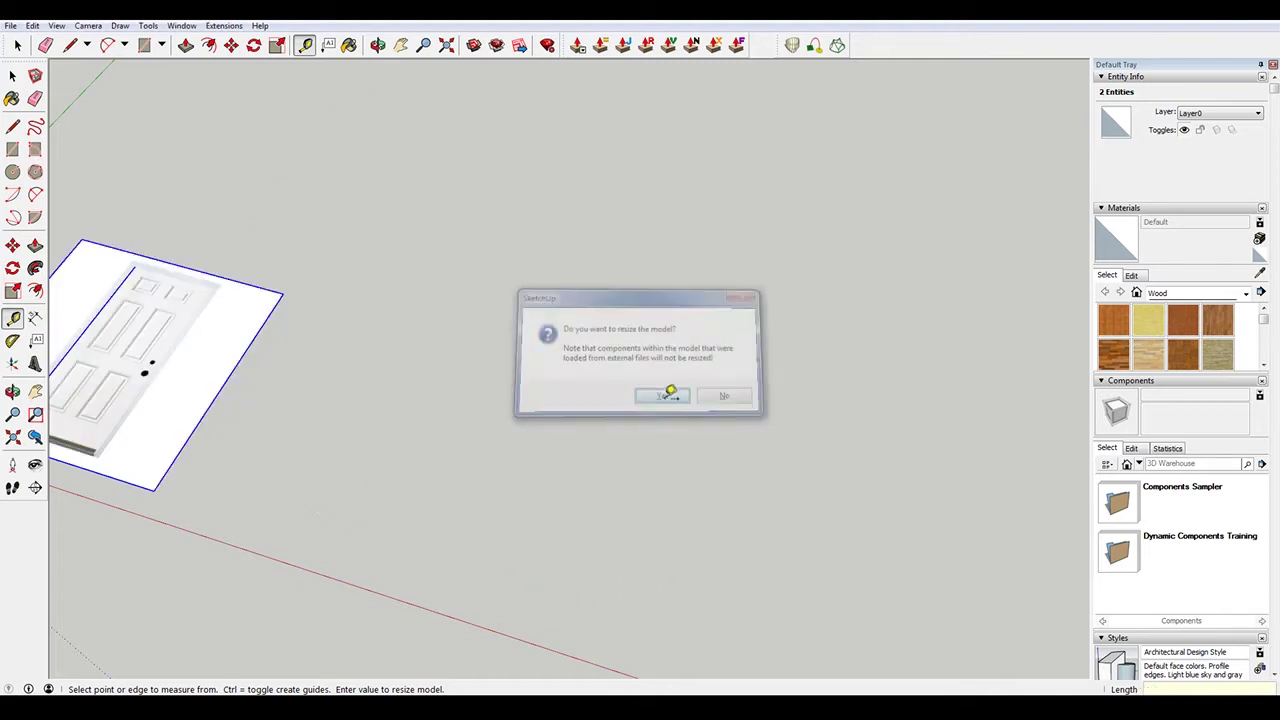
Measure the rescaled line on the door's left edge and check its length against the standing figure
scroll(94, 366, down, 2)
scroll(136, 320, up, 4)
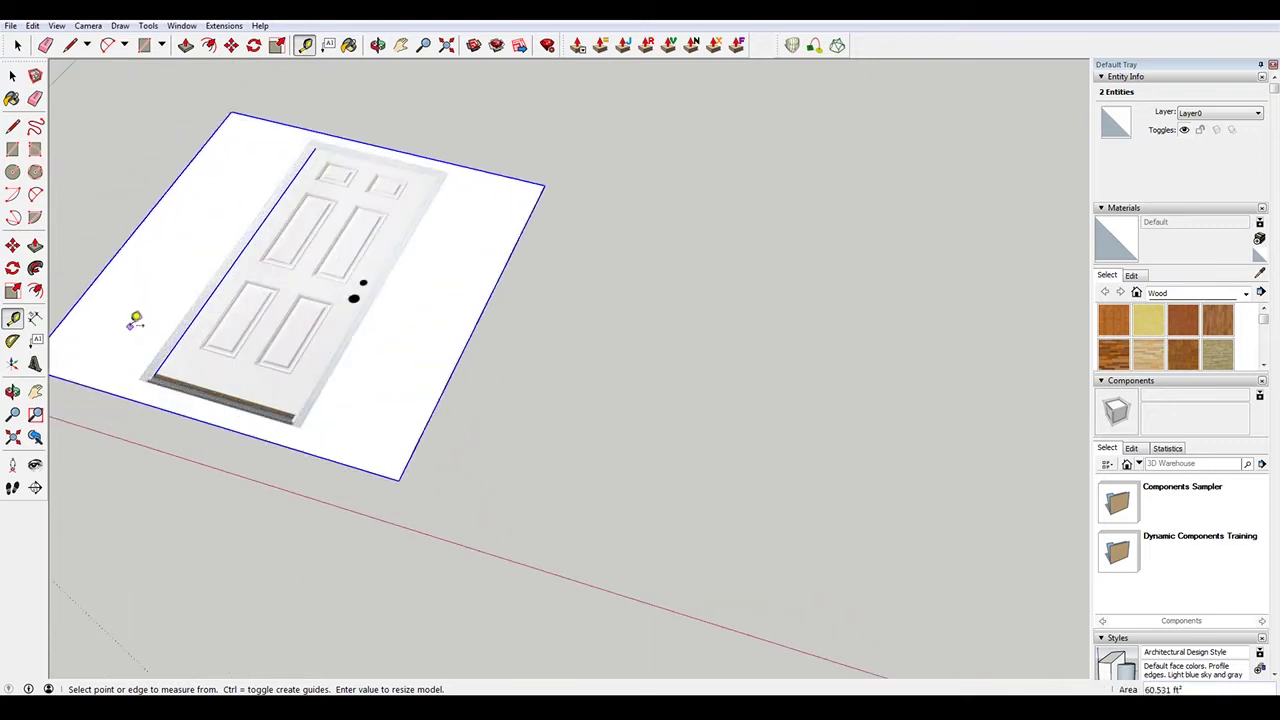
click(153, 376)
click(315, 147)
key(space)
scroll(388, 238, down, 5)
scroll(182, 220, up, 5)
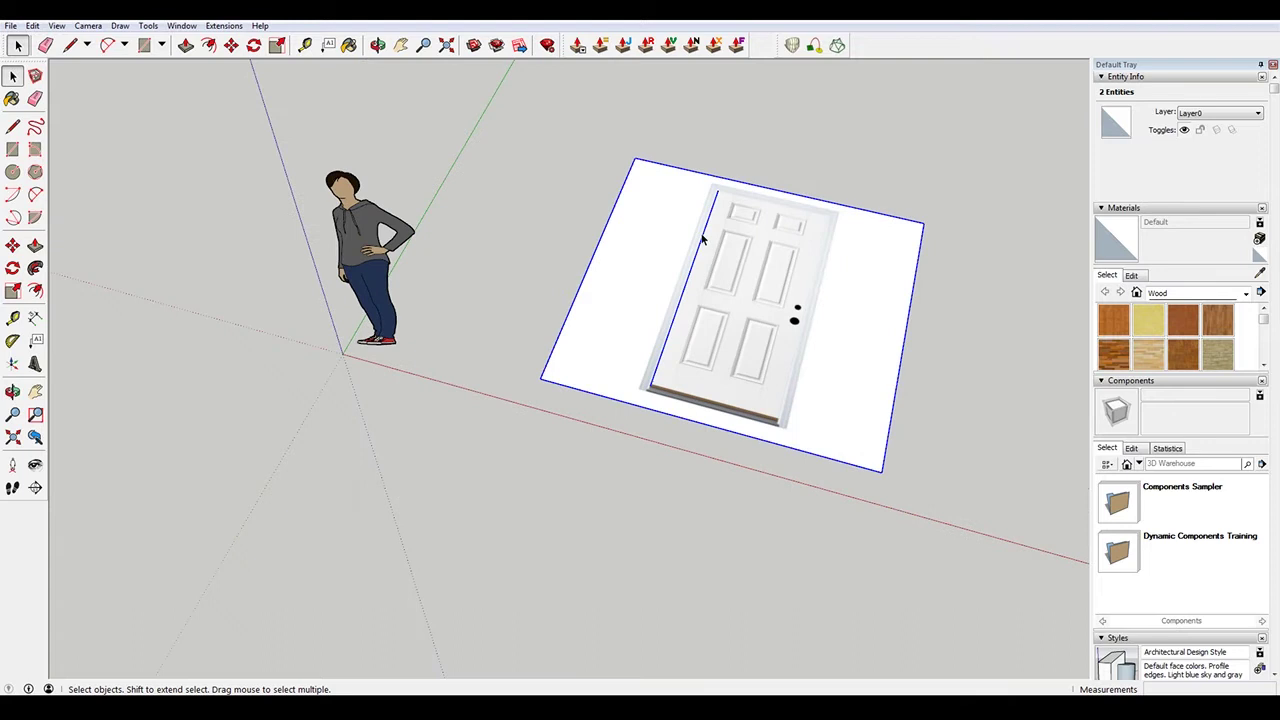
click(703, 238)
Switch the camera to parallel projection and the standard Top view
click(88, 26)
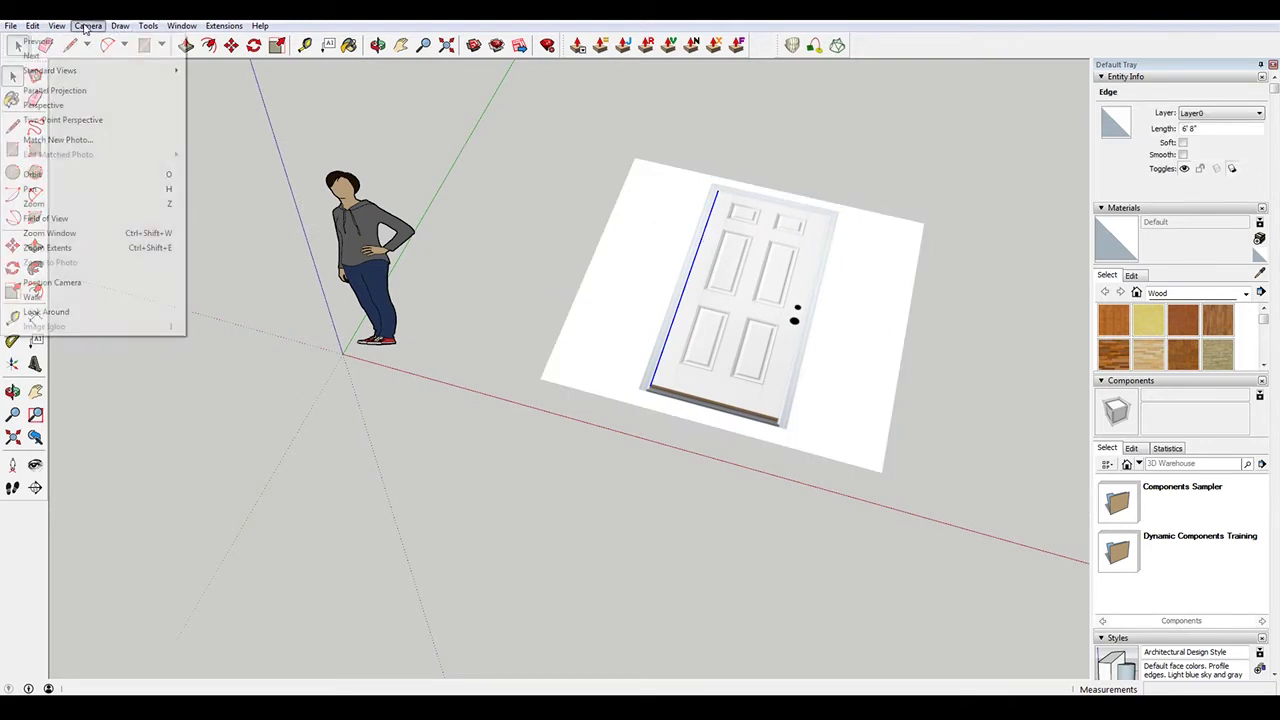
click(91, 94)
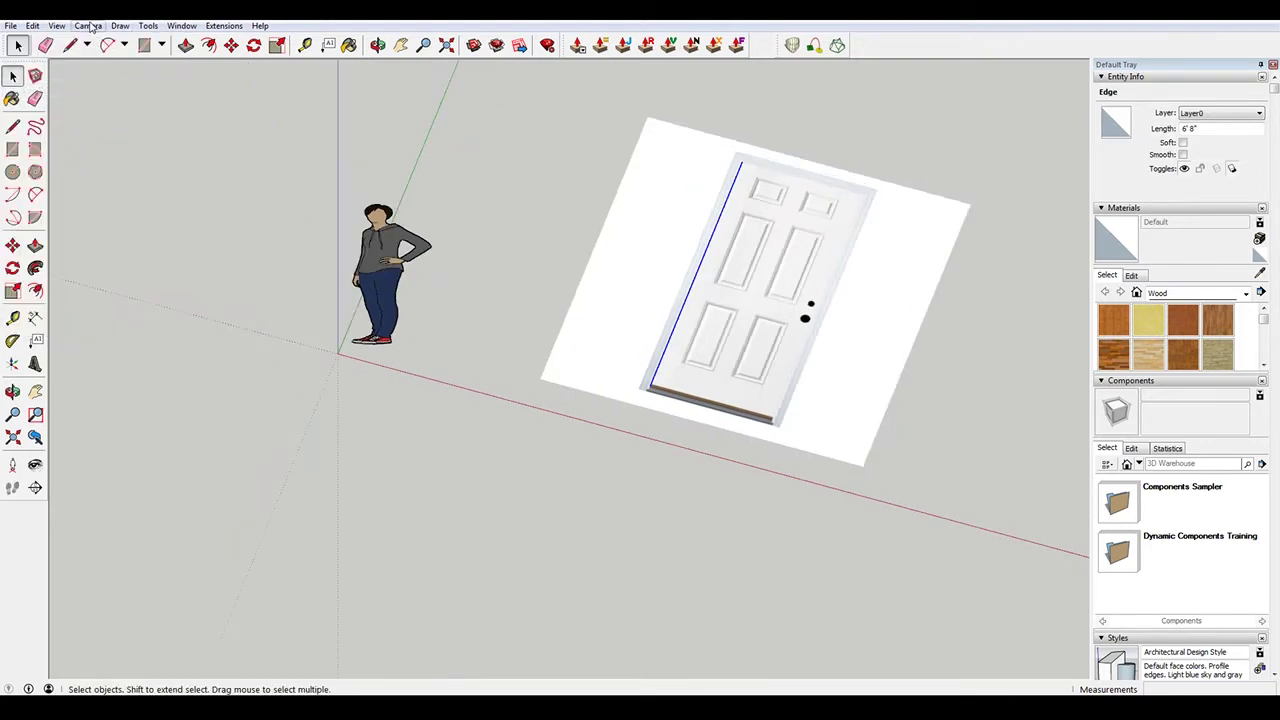
click(88, 26)
mouse_move(110, 71)
click(213, 71)
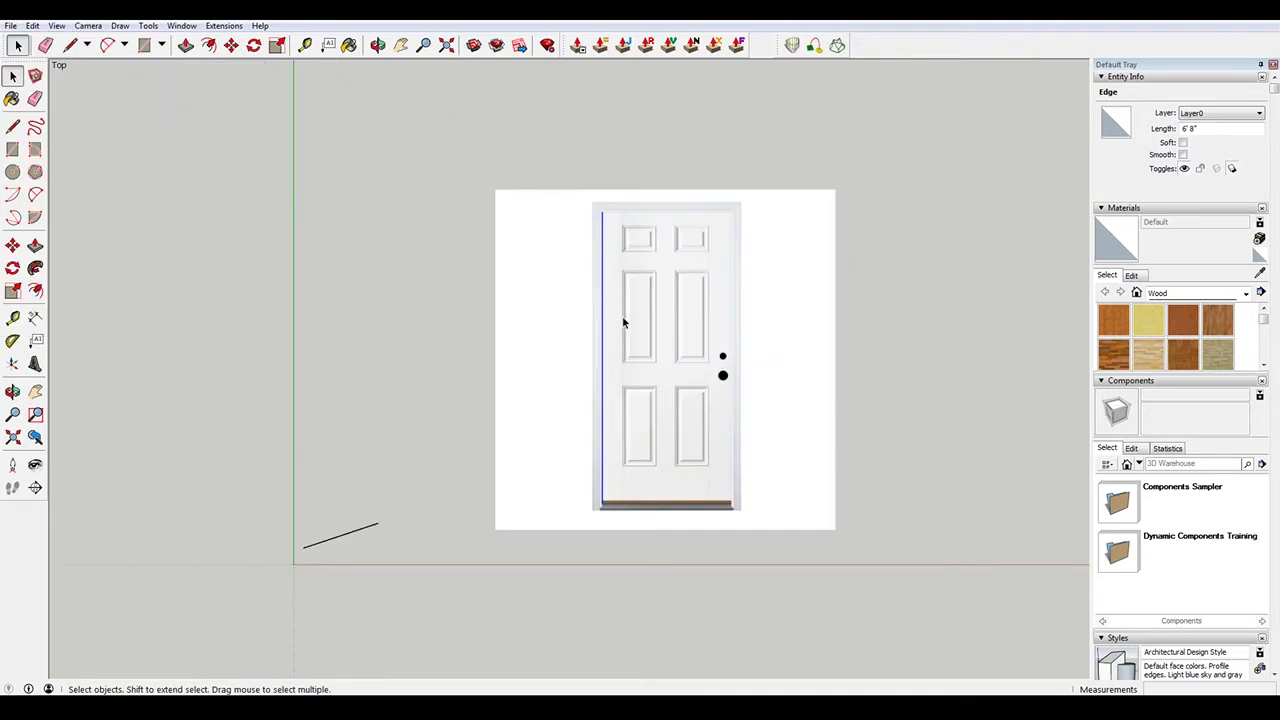
Draw lines along the door's bottom, right and top edges to close the rectangular outline around the slab
scroll(734, 406, up, 3)
scroll(463, 271, up, 3)
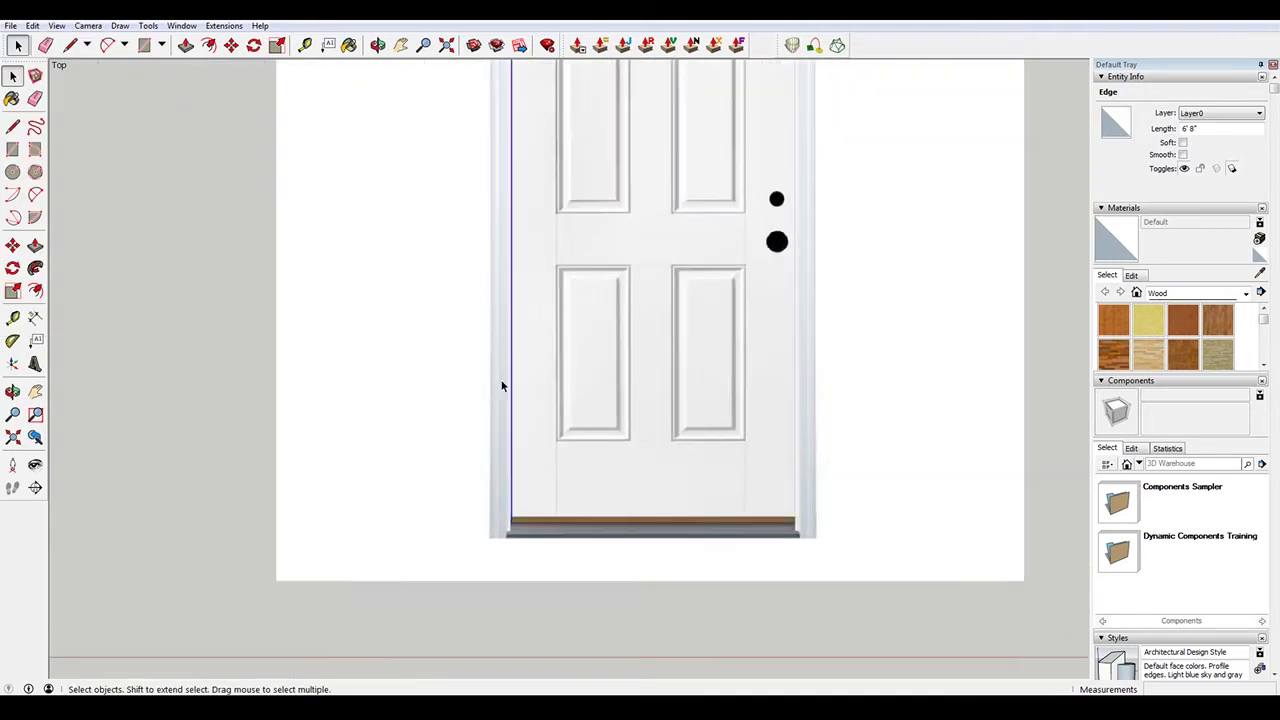
key(l)
click(511, 521)
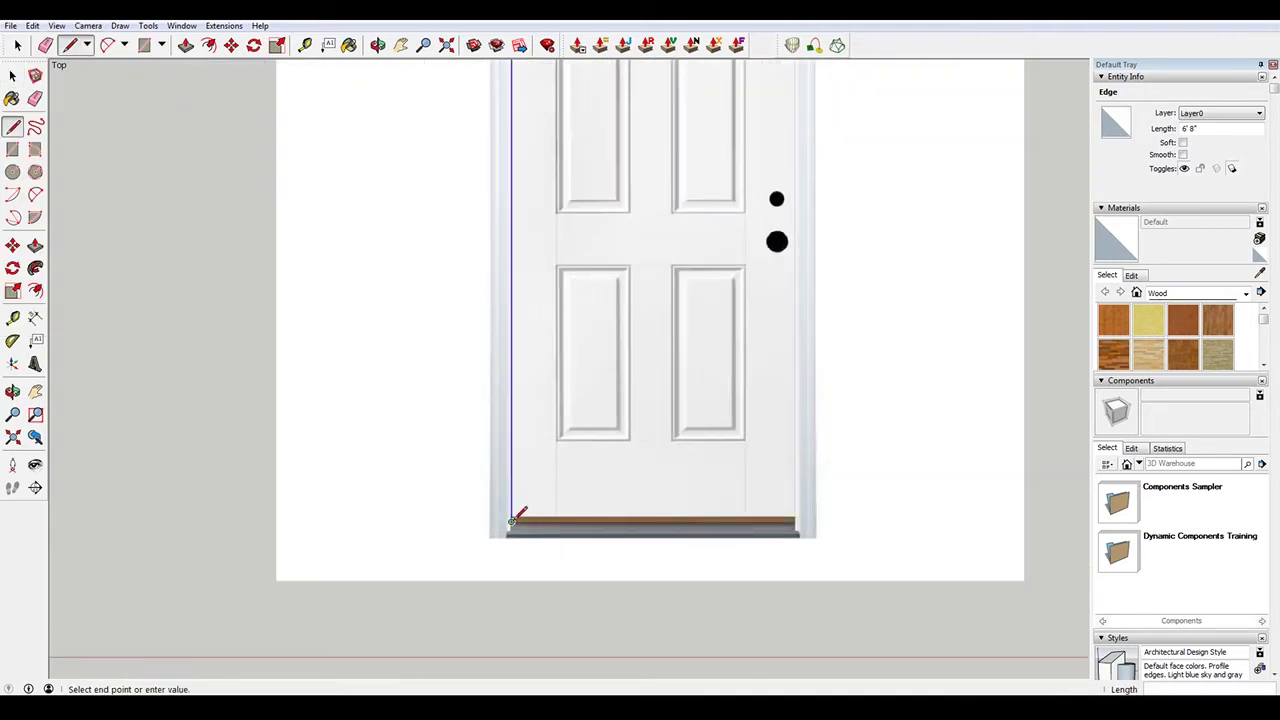
click(799, 520)
scroll(831, 491, down, 2)
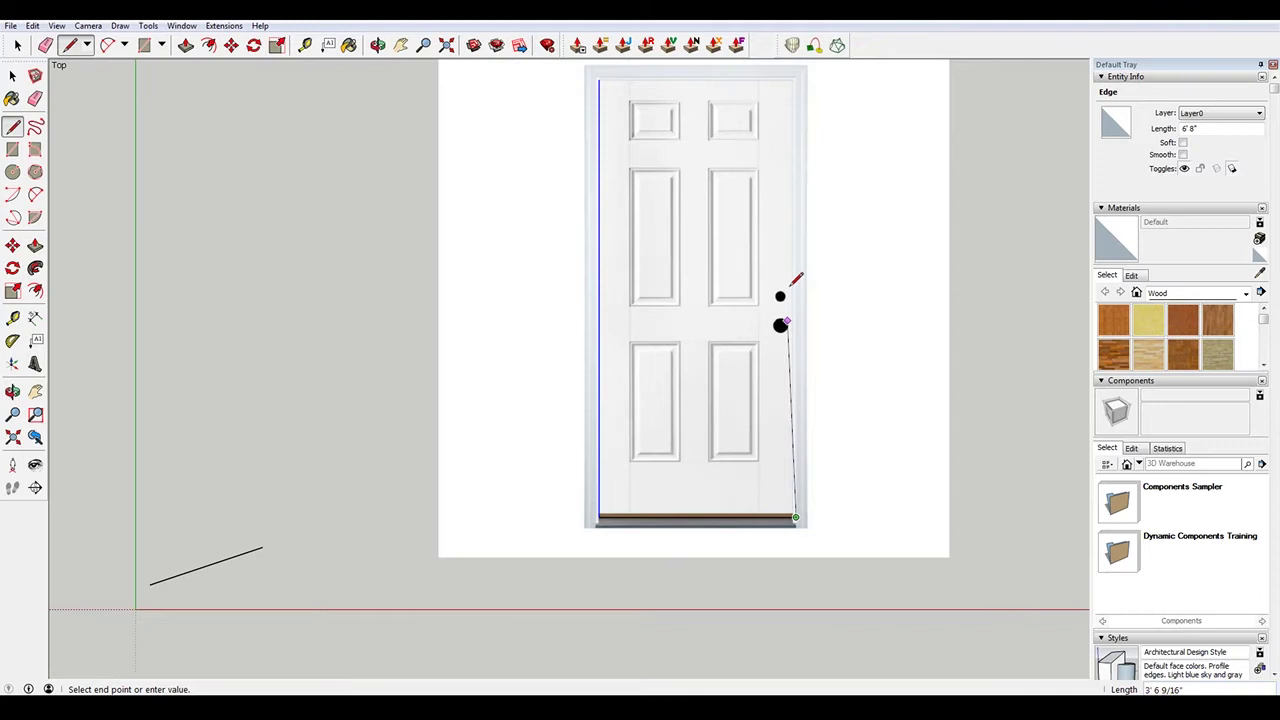
scroll(791, 286, down, 3)
scroll(797, 172, up, 3)
key(shift)
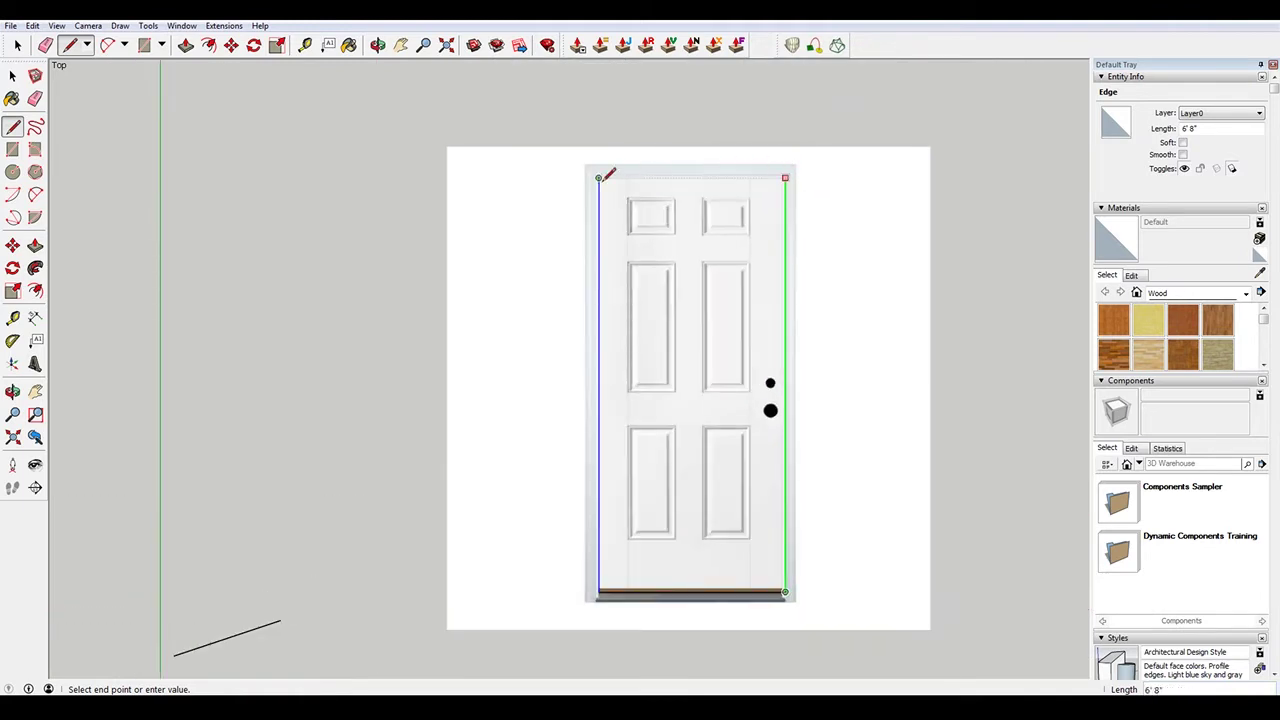
click(603, 176)
click(599, 178)
key(space)
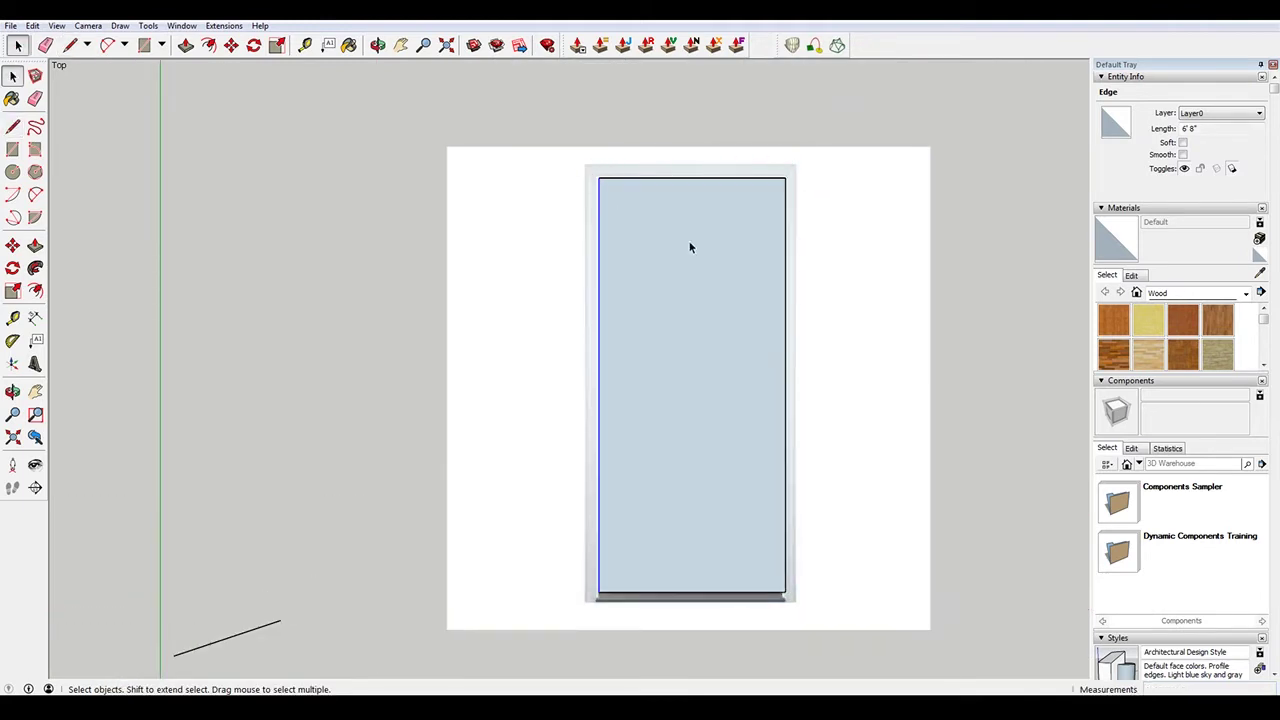
Delete the face filling the door outline and move its four edges about 3/8" to line up with the pictured door
click(686, 244)
key(Delete)
drag(513, 139, 891, 623)
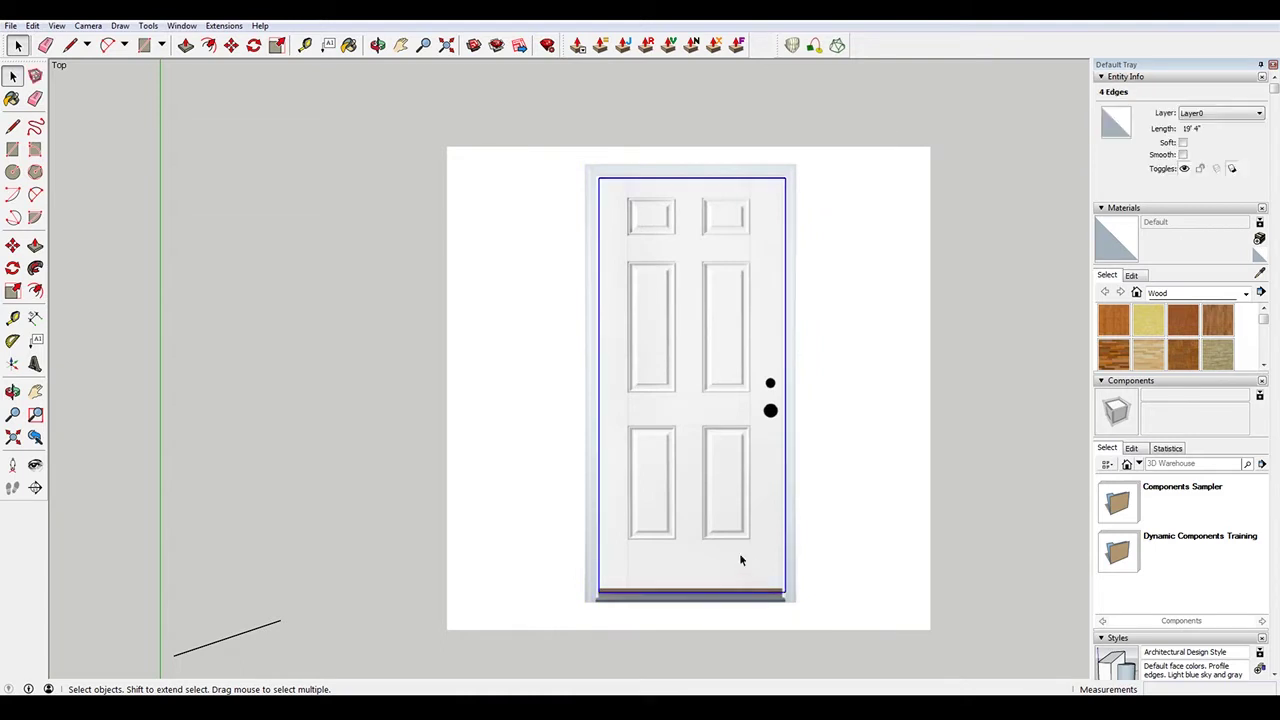
key(m)
scroll(706, 493, up, 2)
click(728, 421)
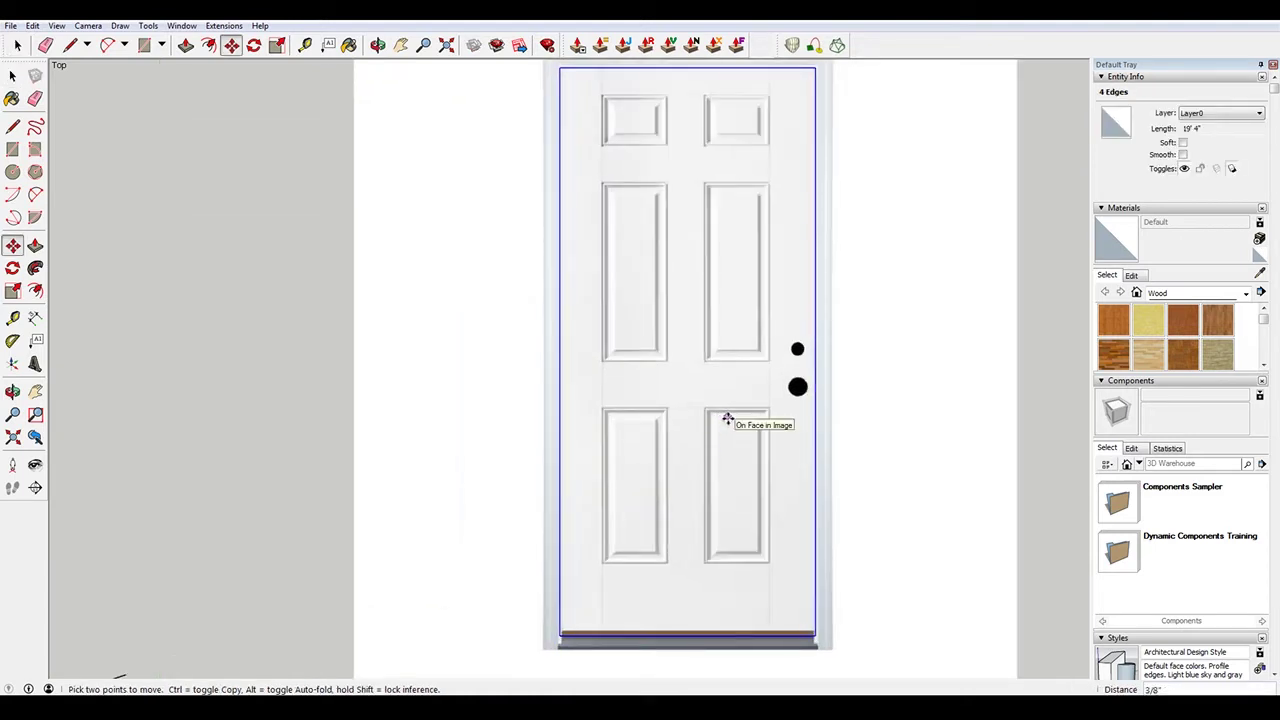
scroll(731, 277, down, 1)
scroll(737, 294, up, 2)
key(space)
click(739, 297)
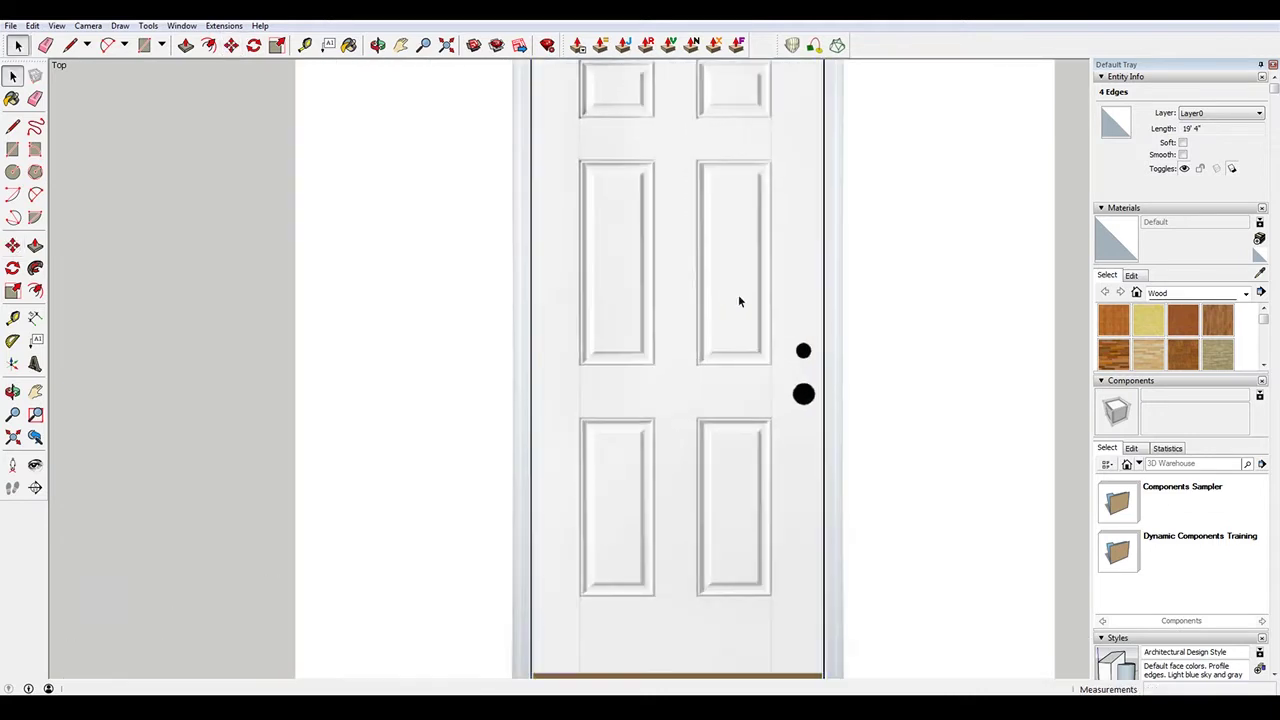
key(r)
scroll(808, 500, down, 1)
scroll(840, 655, up, 2)
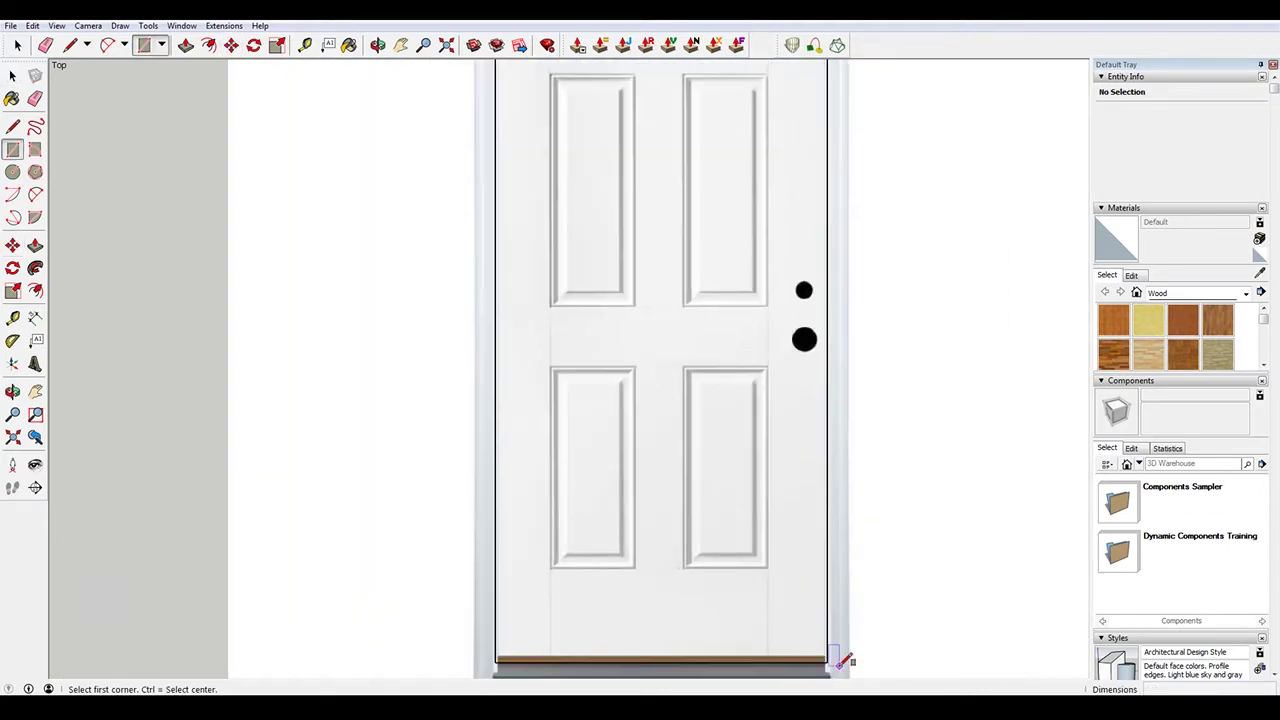
click(826, 661)
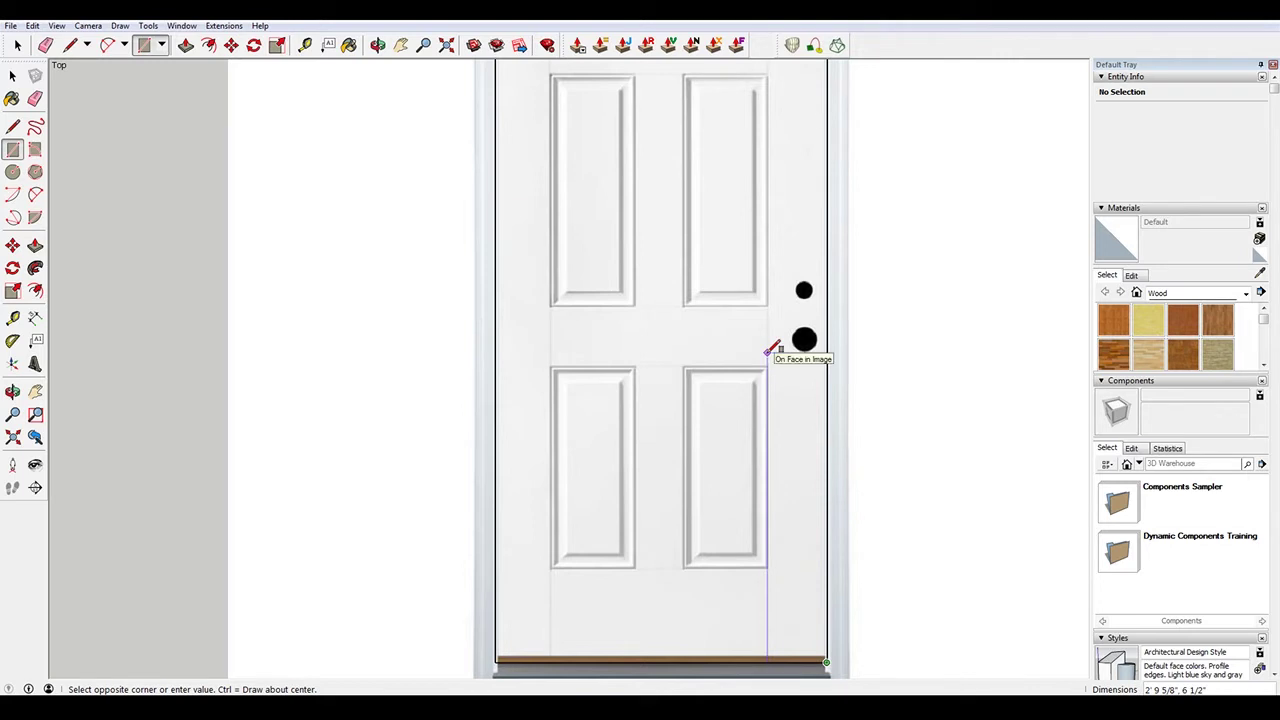
key(Escape)
Try to draw a 7" horizontal line inward from the door outline's right edge, just below the lower panels
key(l)
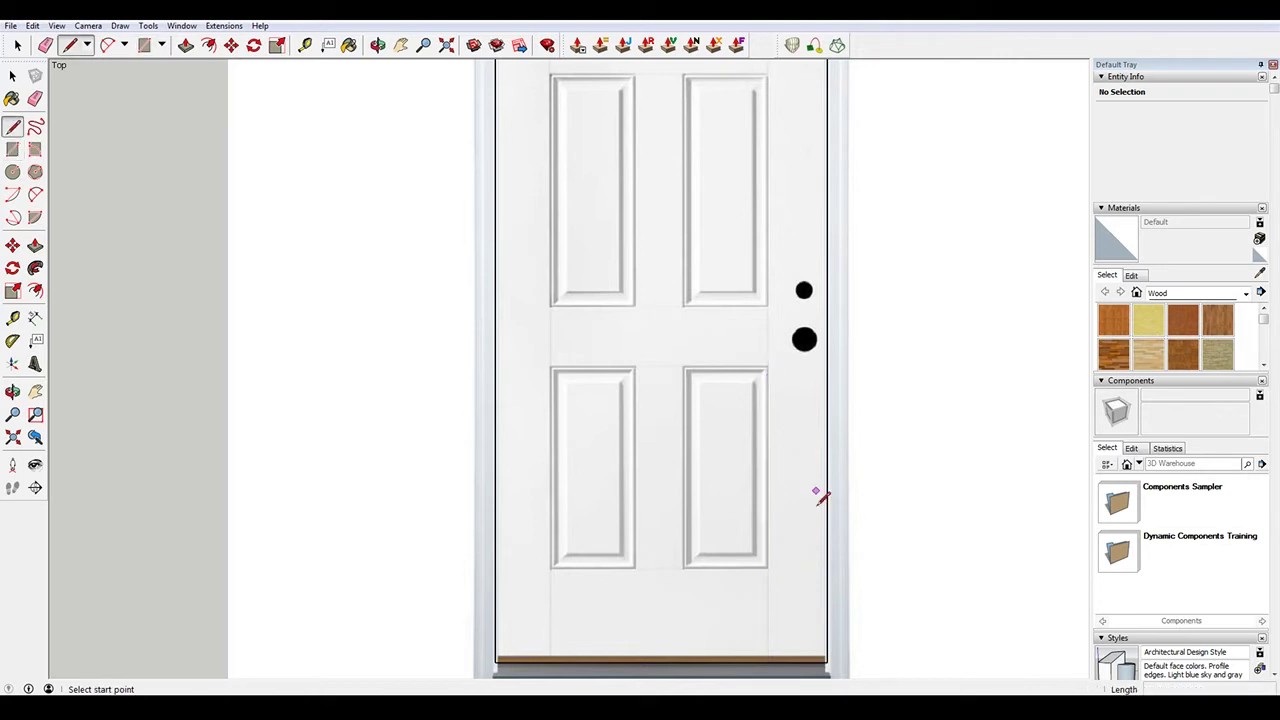
click(827, 579)
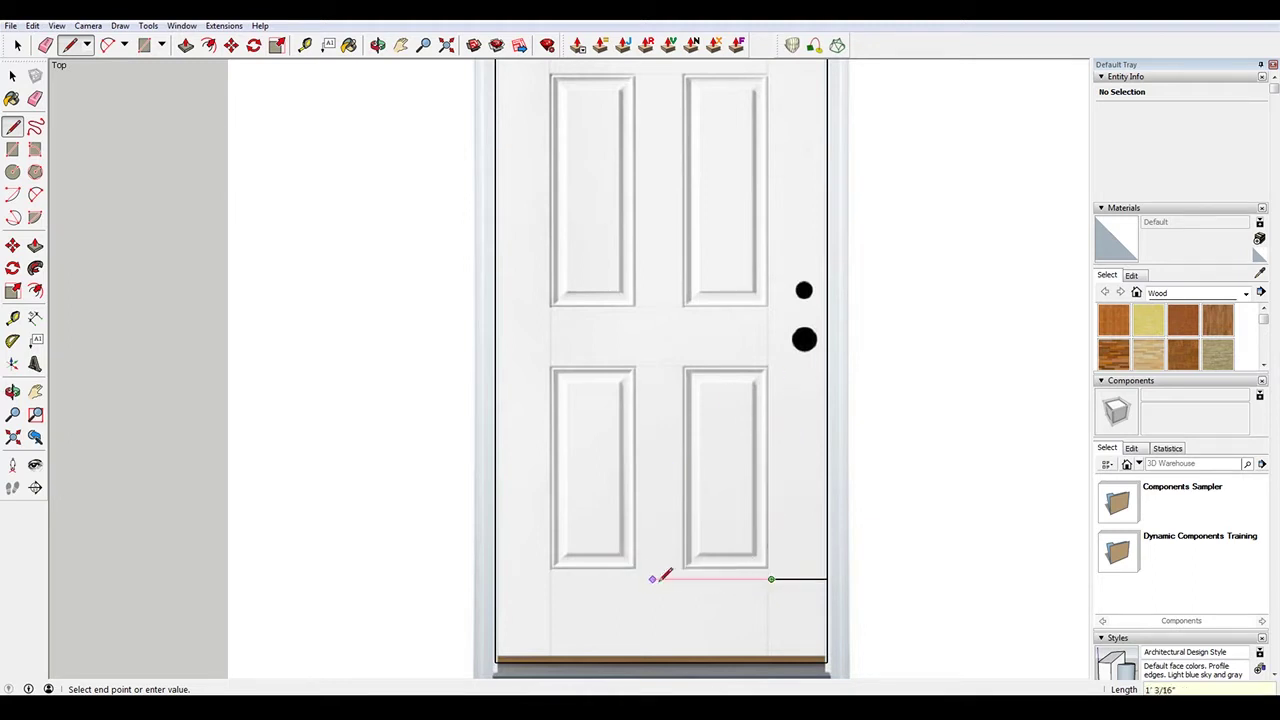
key(ctrl+z)
click(827, 578)
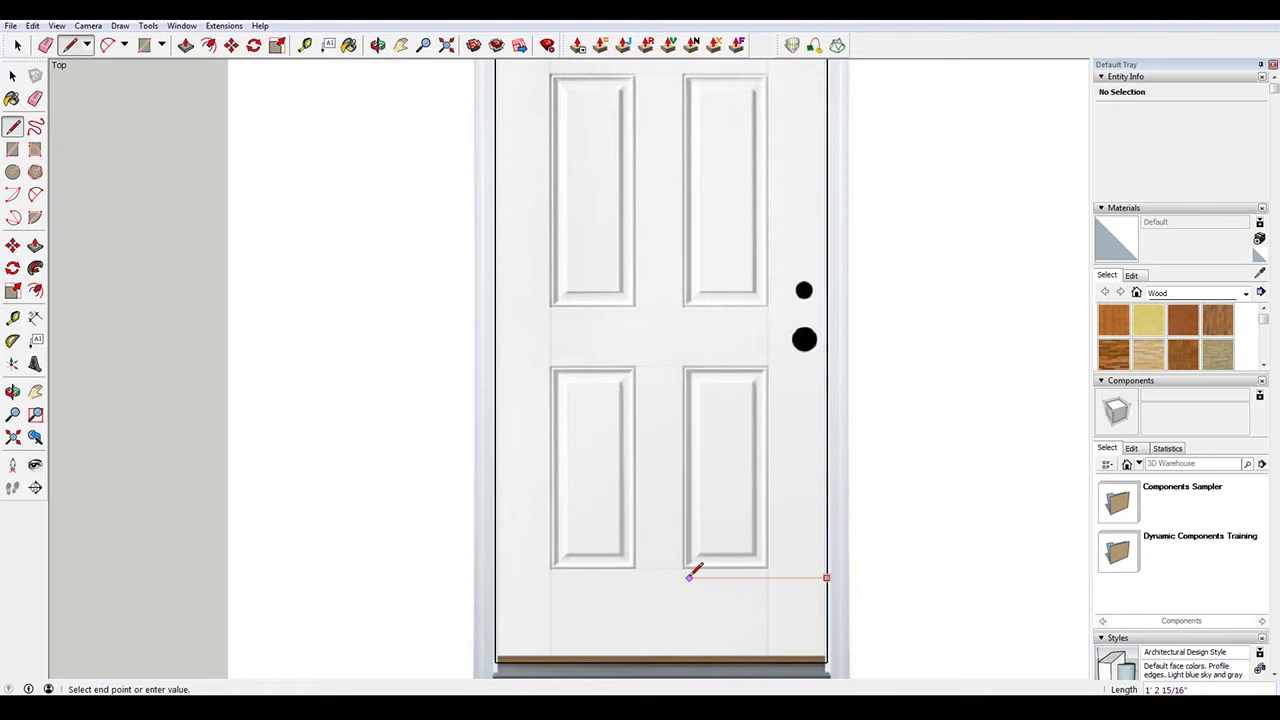
text(7)
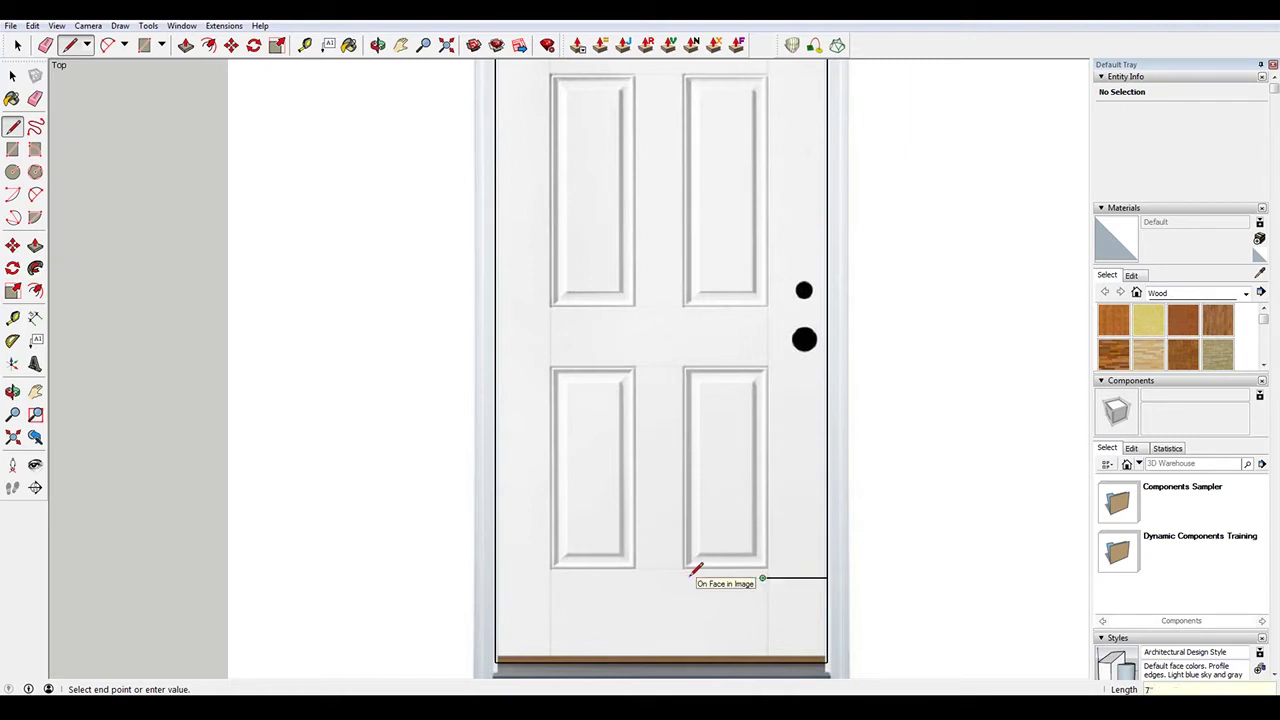
key(ctrl+z)
Draw a 7" horizontal line inward from the door's right edge just below the lower panels, and a vertical line from its end to the top edge
click(827, 578)
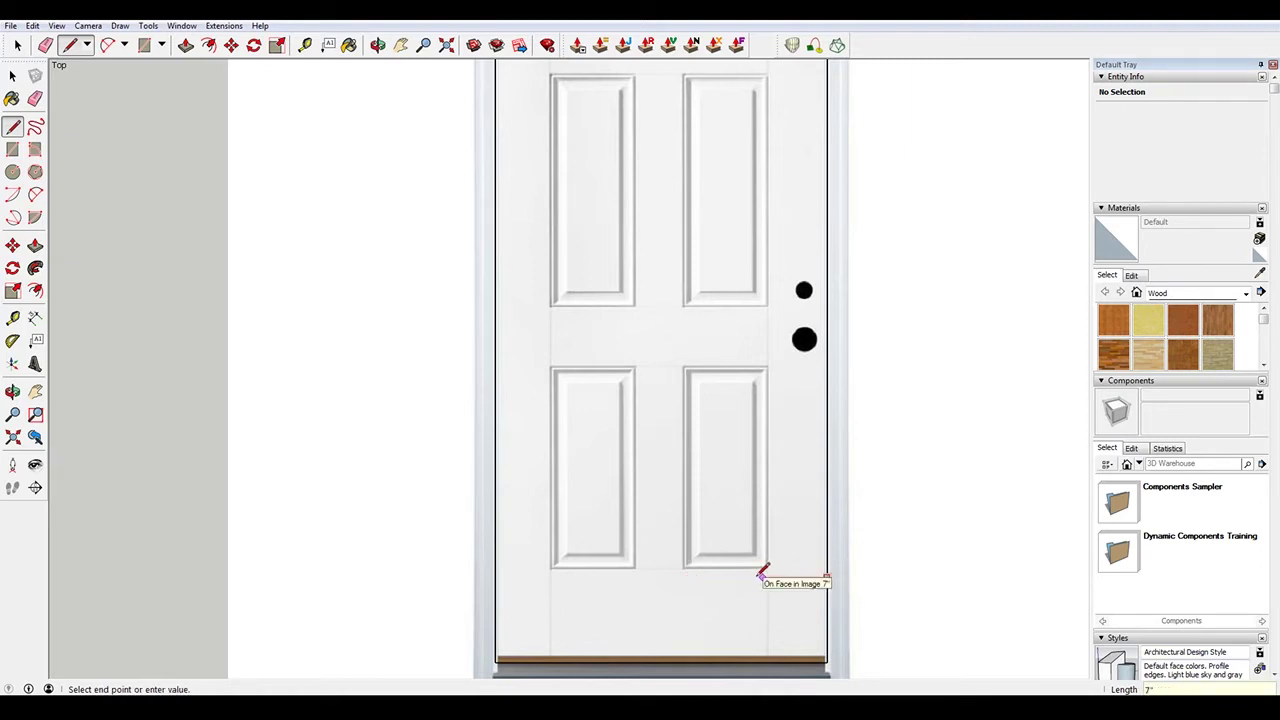
click(763, 572)
scroll(763, 572, down, 4)
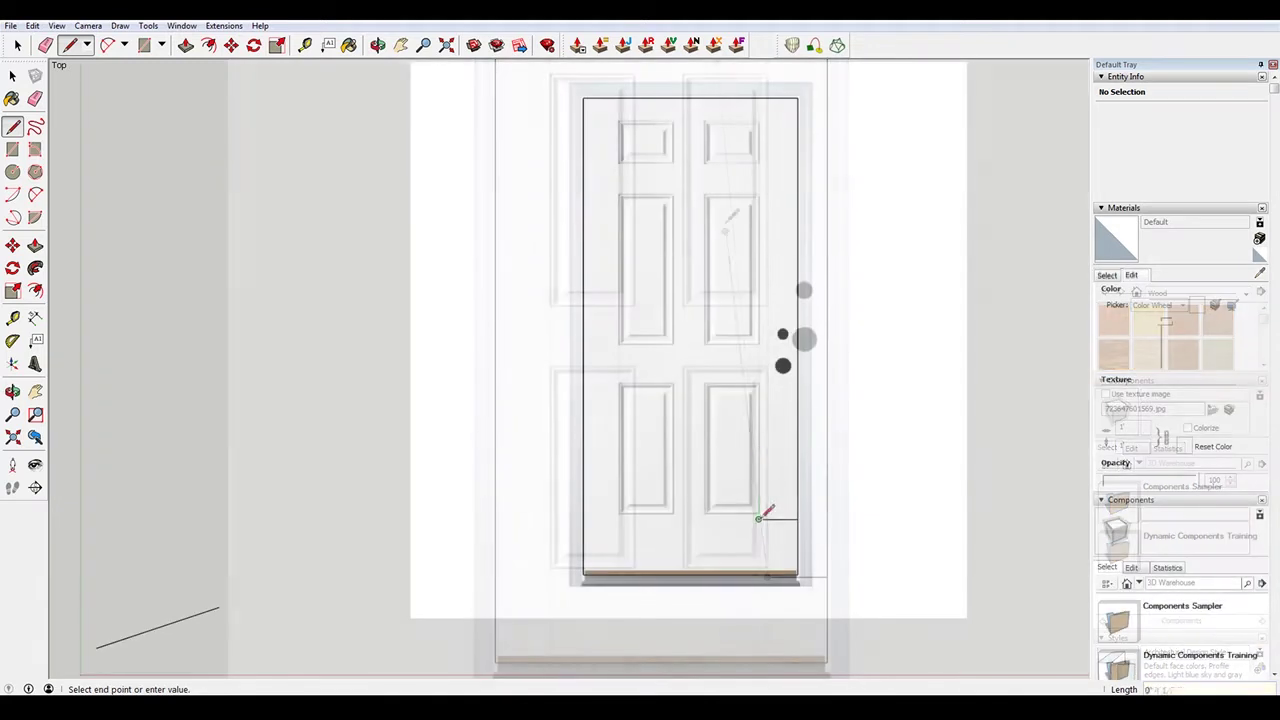
click(759, 98)
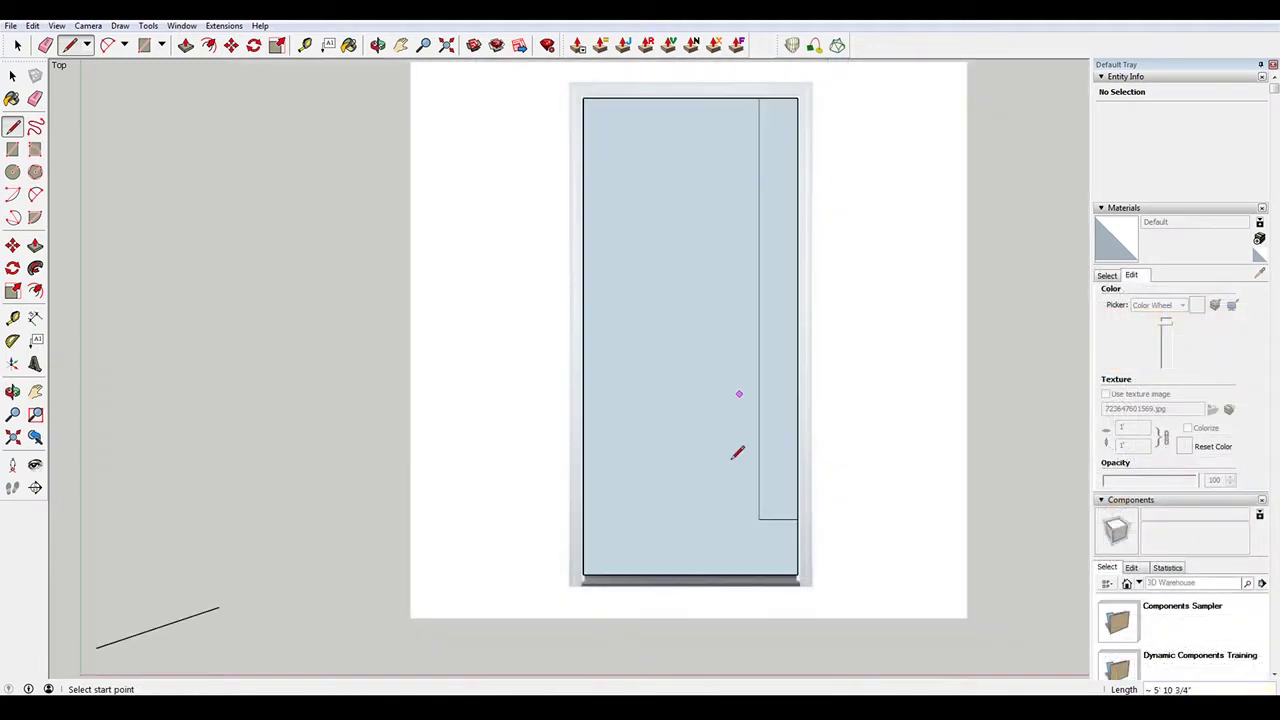
key(space)
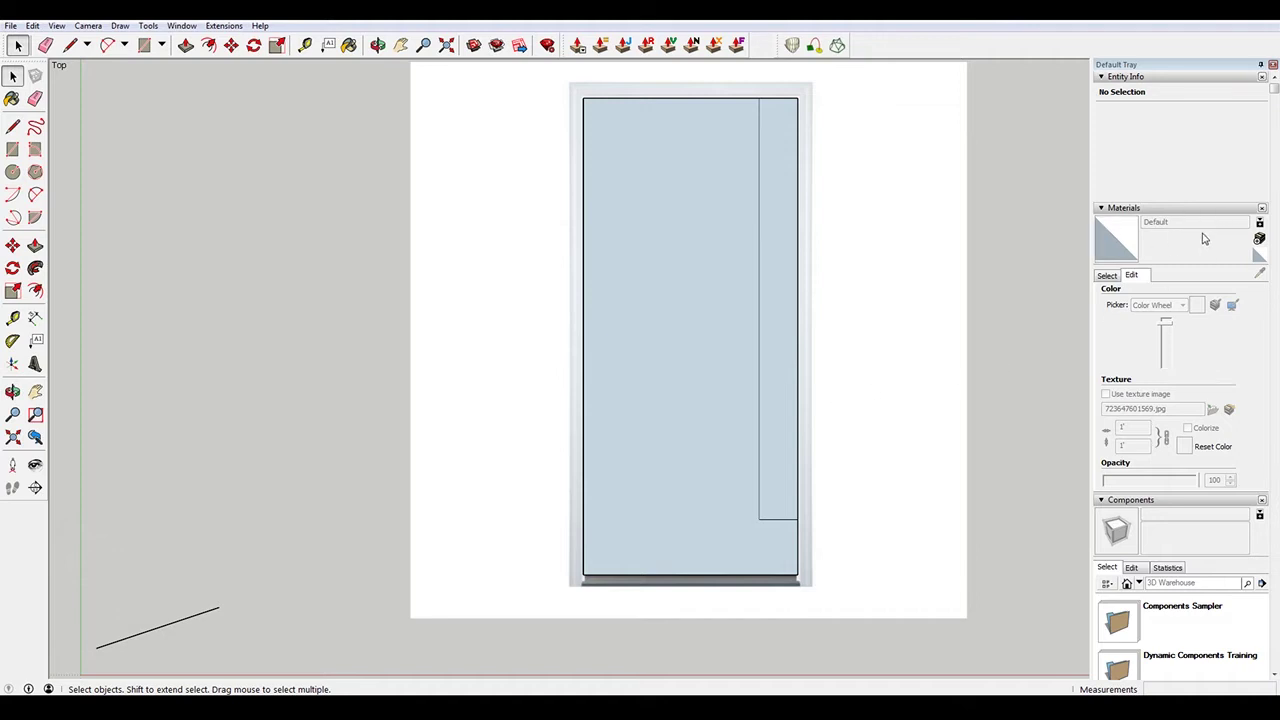
Create a new material that uses 723647601569.jpg as its texture image
click(1258, 240)
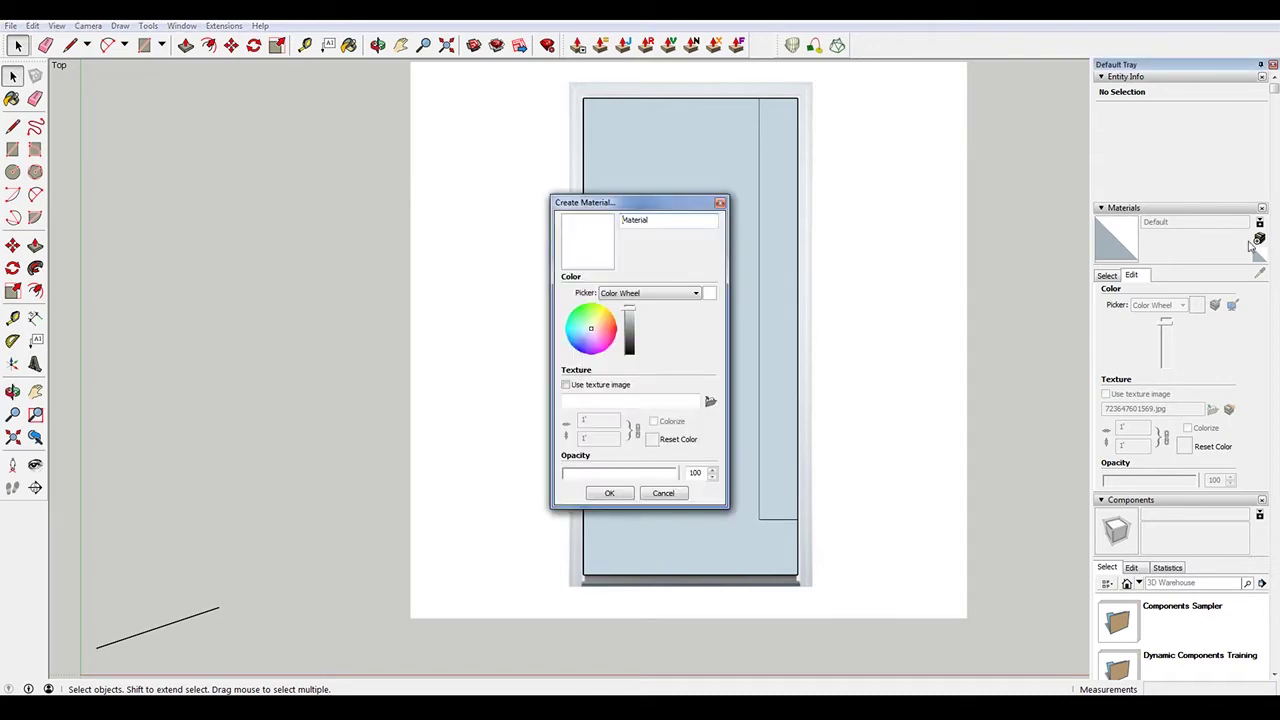
click(566, 384)
double_click(678, 279)
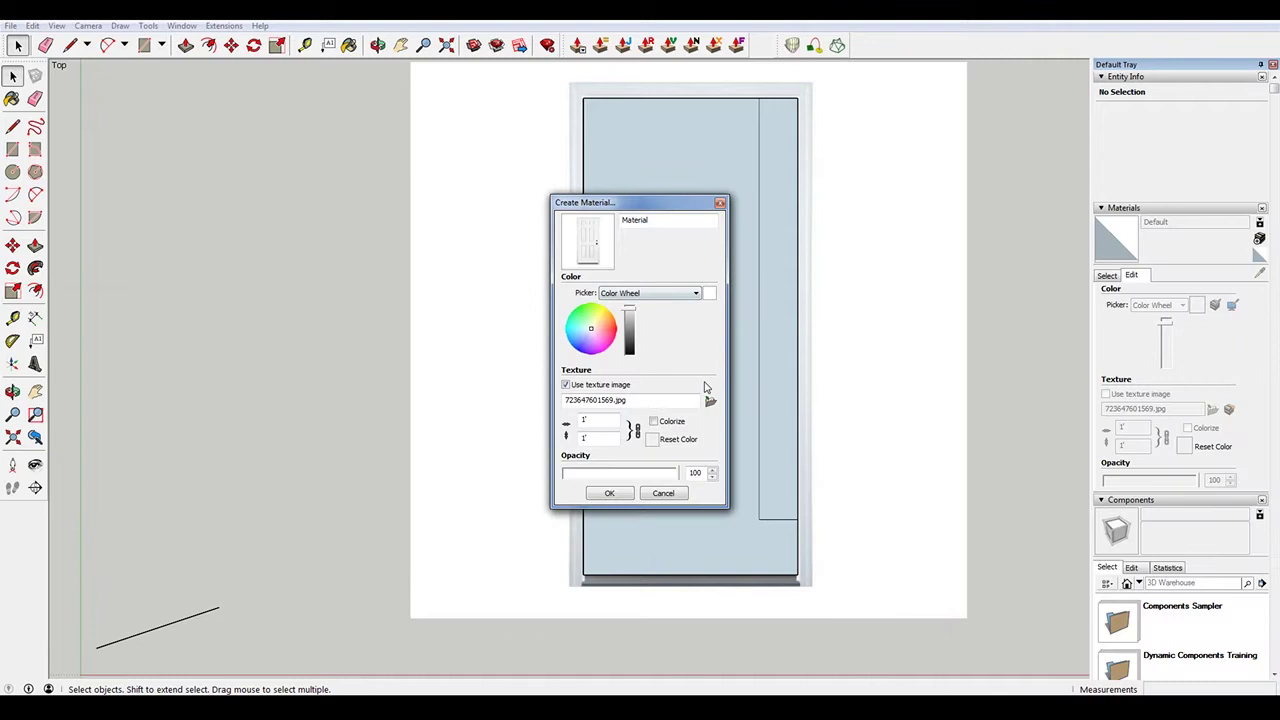
click(608, 493)
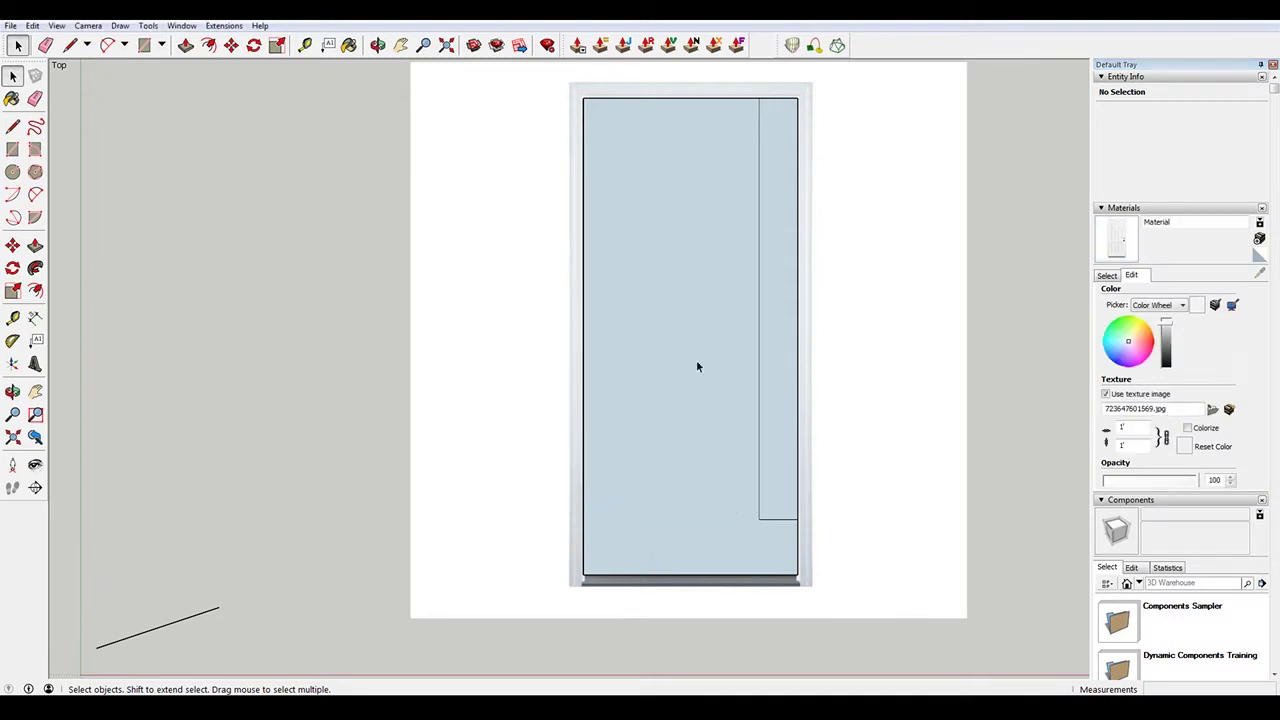
Paint both the large door face and the narrow right-hand face with the new door-image material
click(700, 270)
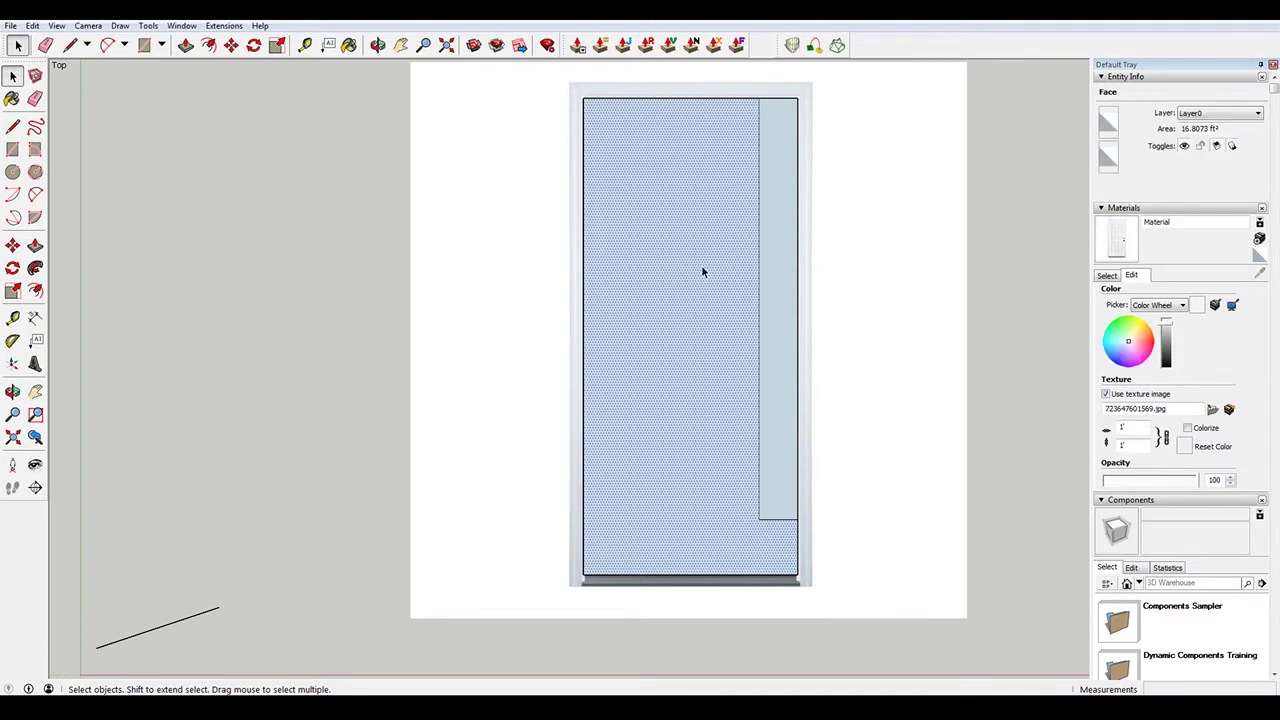
key(b)
click(704, 266)
click(775, 263)
key(space)
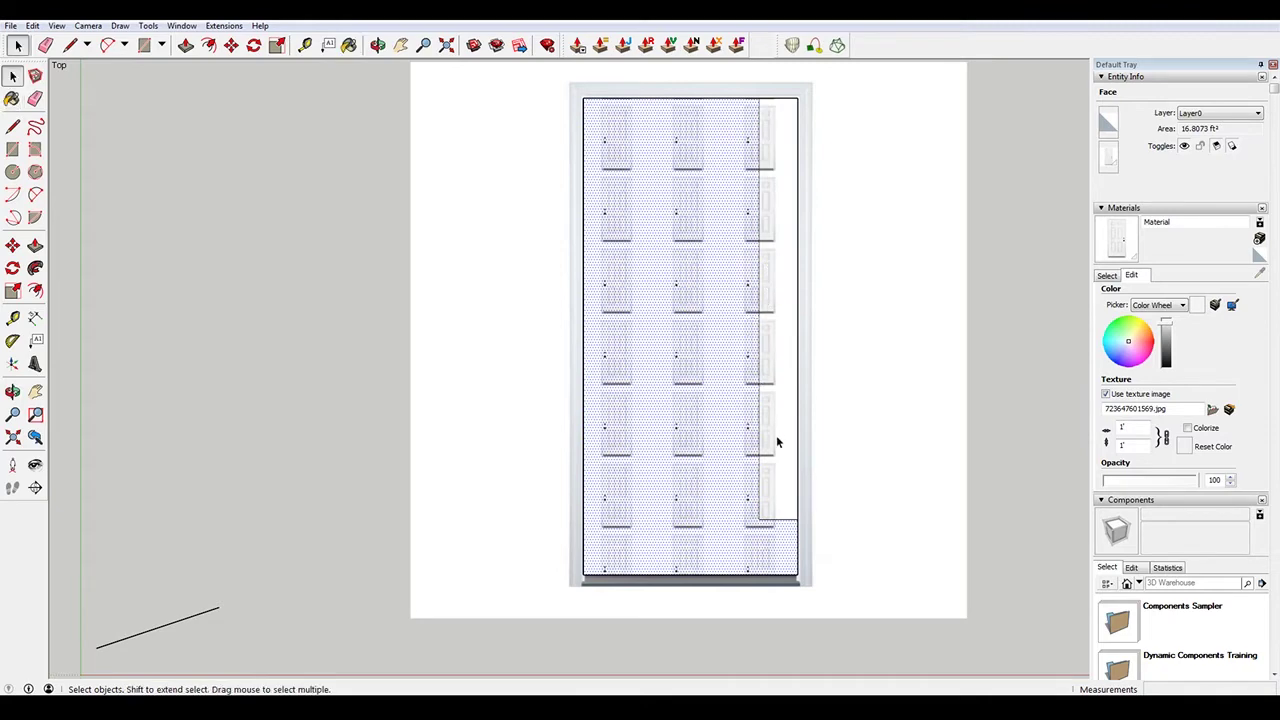
Start repositioning the texture on the large door face so its four fixed pins can be adjusted
scroll(777, 440, up, 3)
click(767, 348)
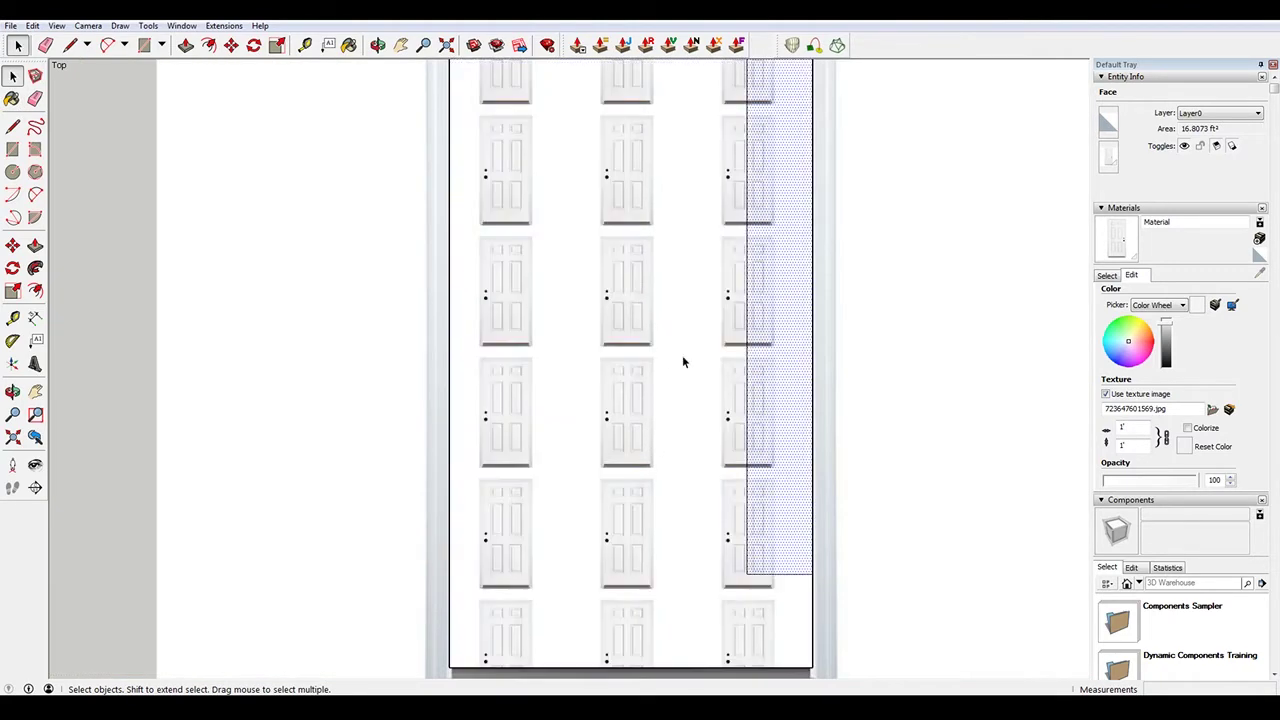
right_click(668, 364)
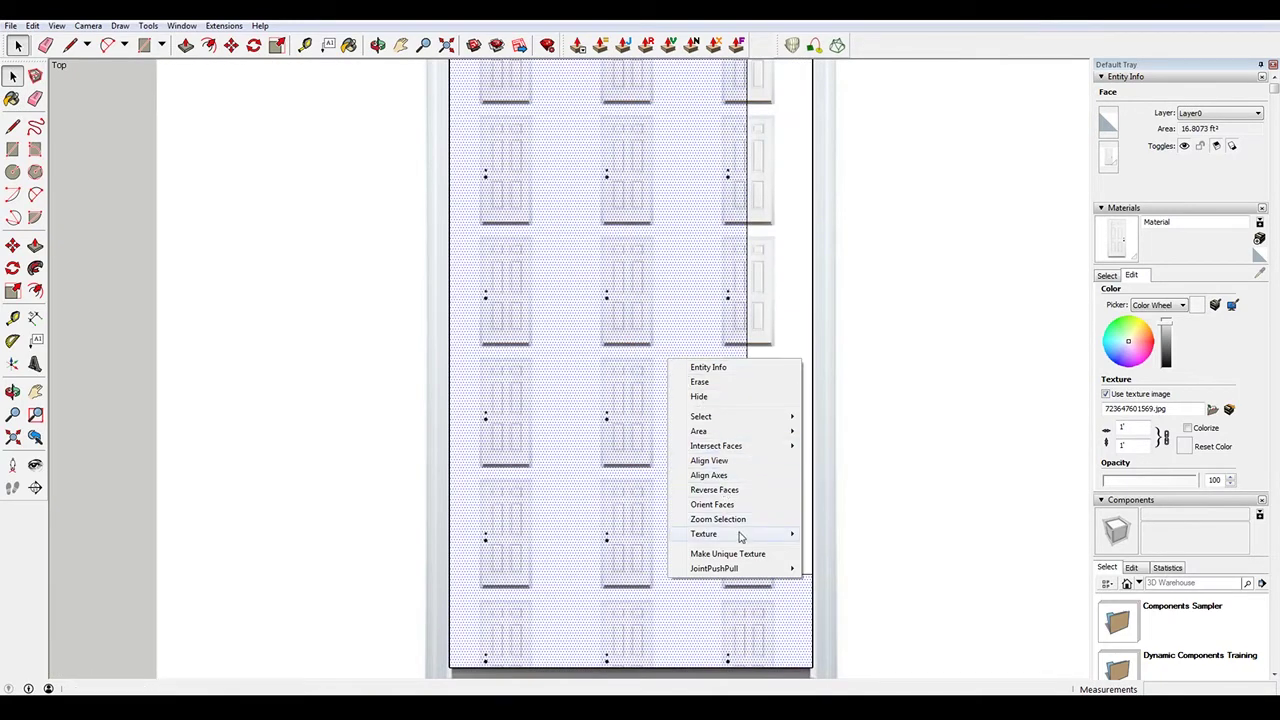
mouse_move(743, 538)
click(616, 534)
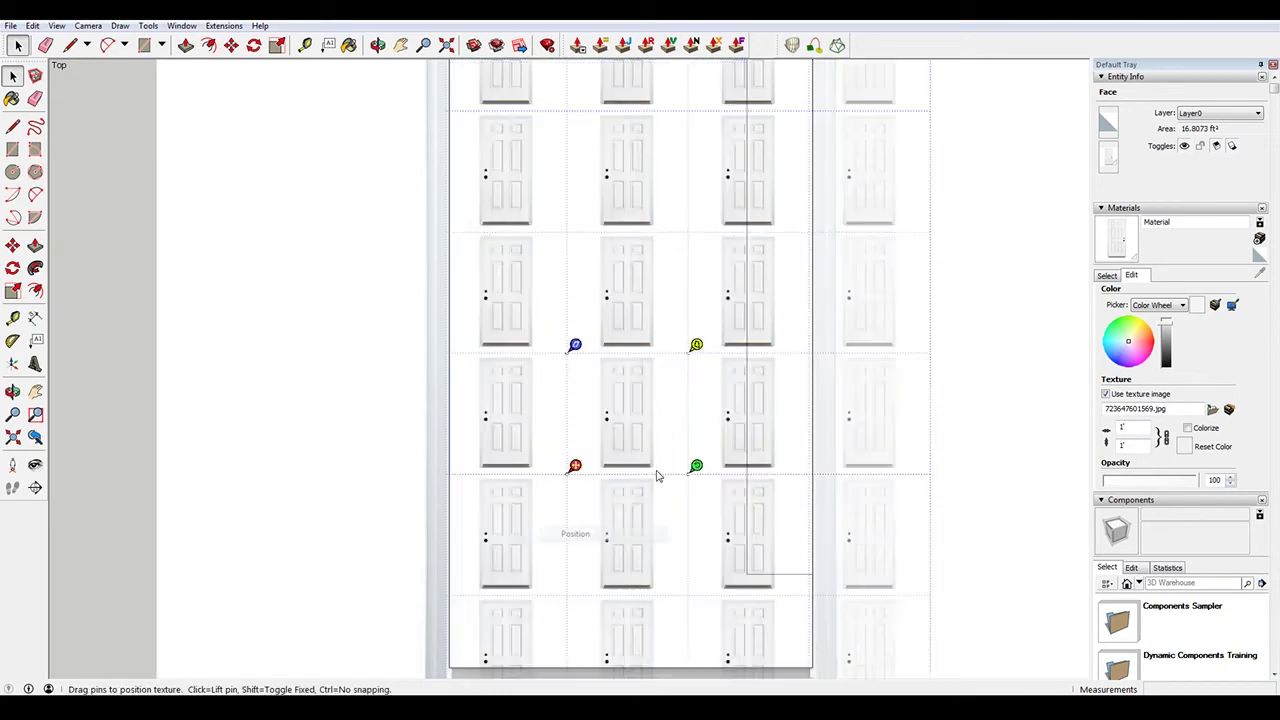
scroll(681, 369, down, 5)
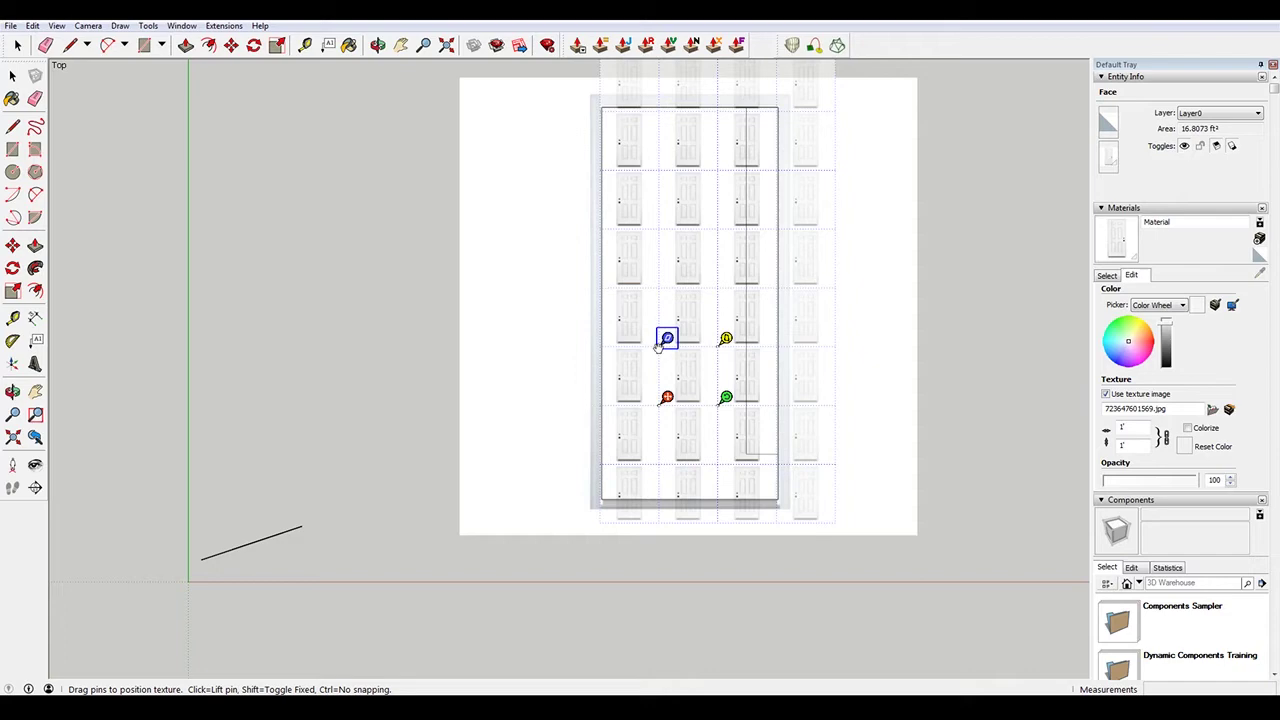
Stretch the texture with the blue pin, then place the red and green pins on the imported picture's bottom-left and bottom-right corners
drag(661, 343, 461, 78)
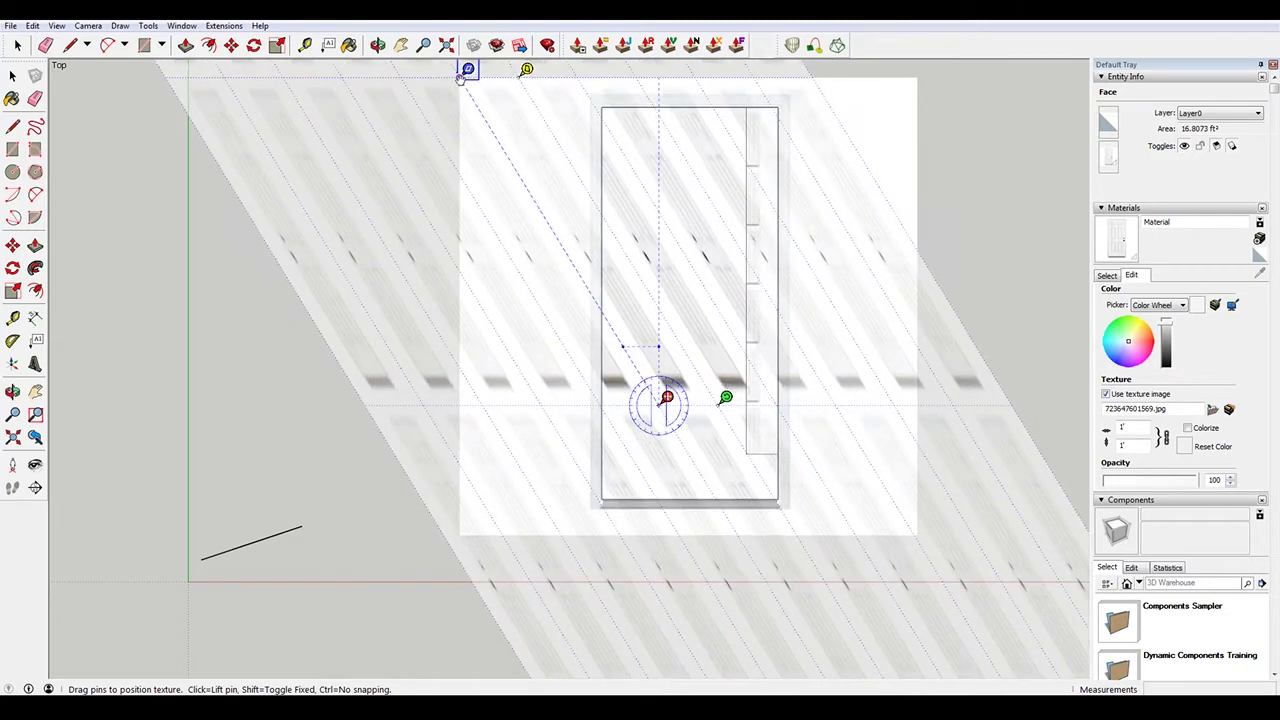
mouse_move(666, 398)
mouse_down()
mouse_move(572, 439)
mouse_move(453, 543)
mouse_move(457, 531)
mouse_up()
scroll(500, 495, down, 3)
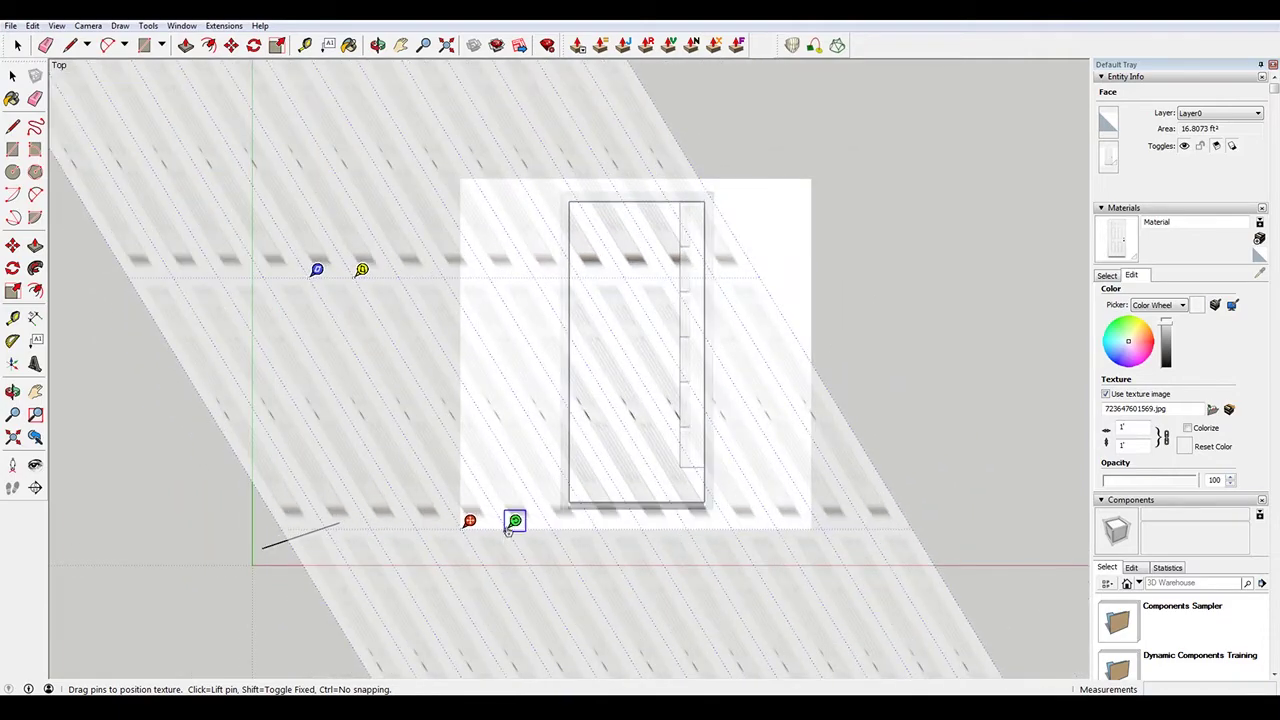
drag(510, 526, 815, 528)
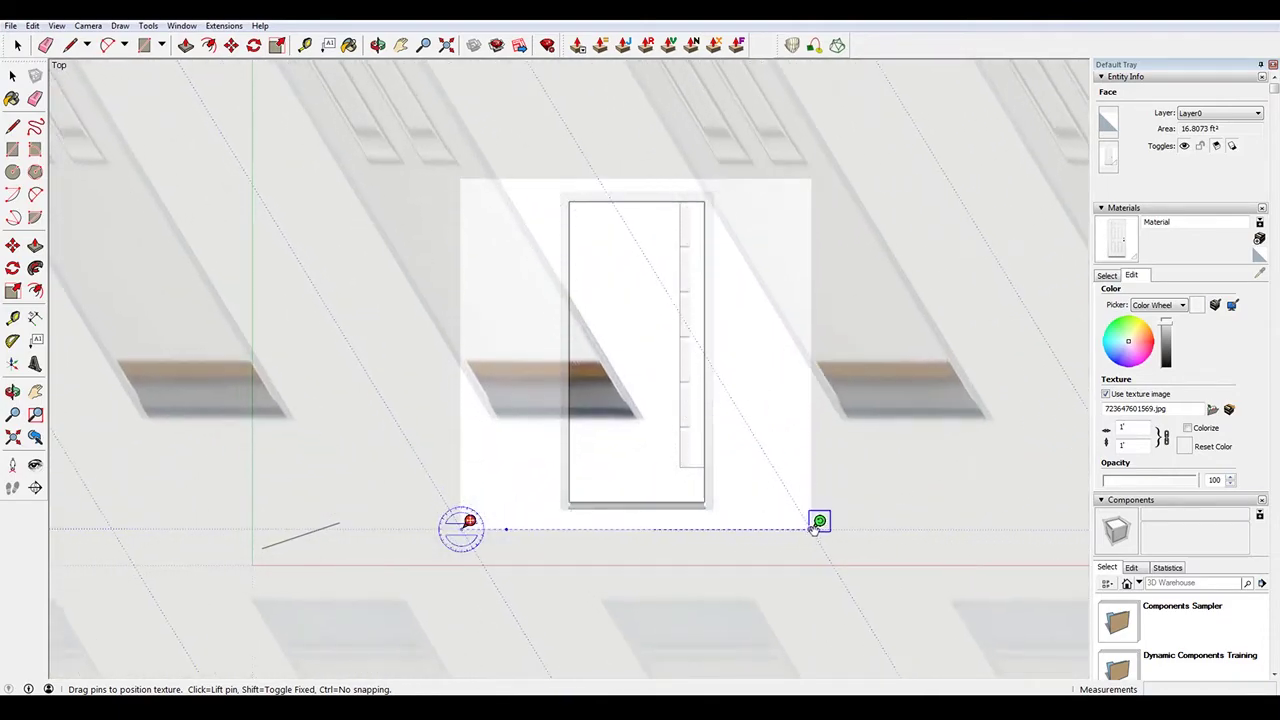
Realign the red pin with the picture's bottom-left corner and bring the blue and yellow pins down to its top edge level
scroll(765, 500, down, 10)
scroll(715, 365, up, 2)
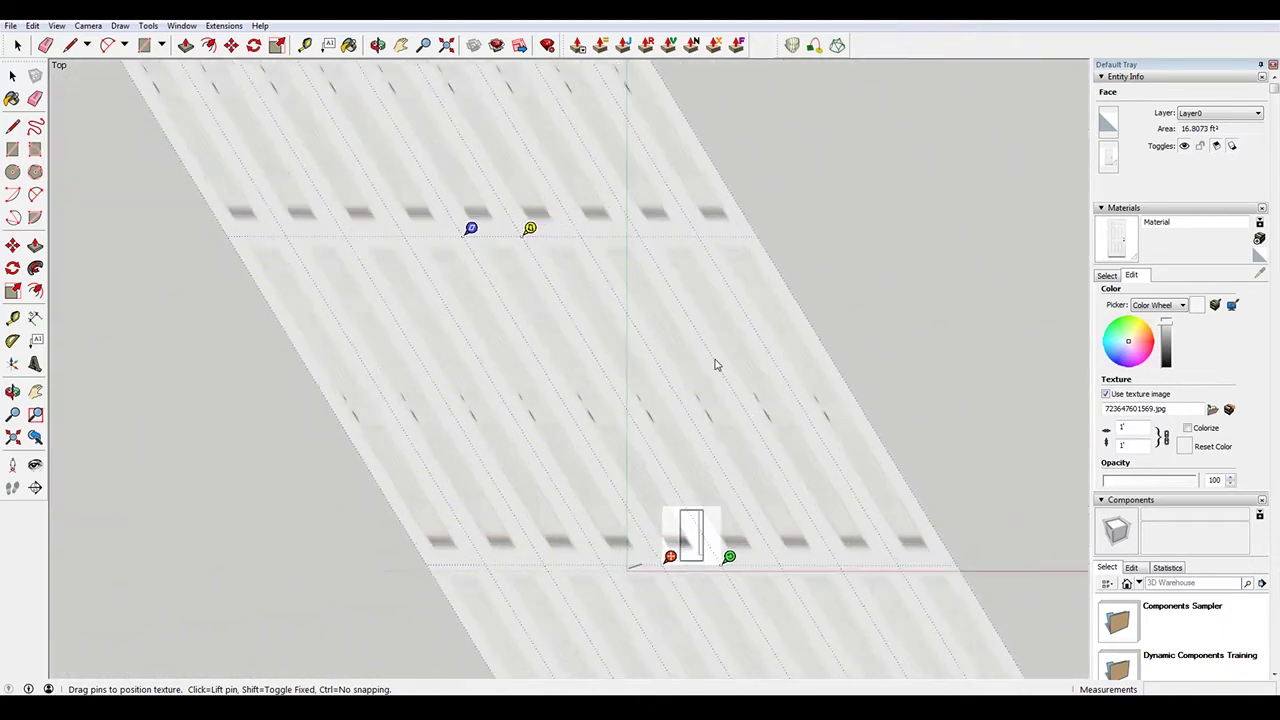
scroll(715, 365, up, 1)
drag(502, 230, 549, 206)
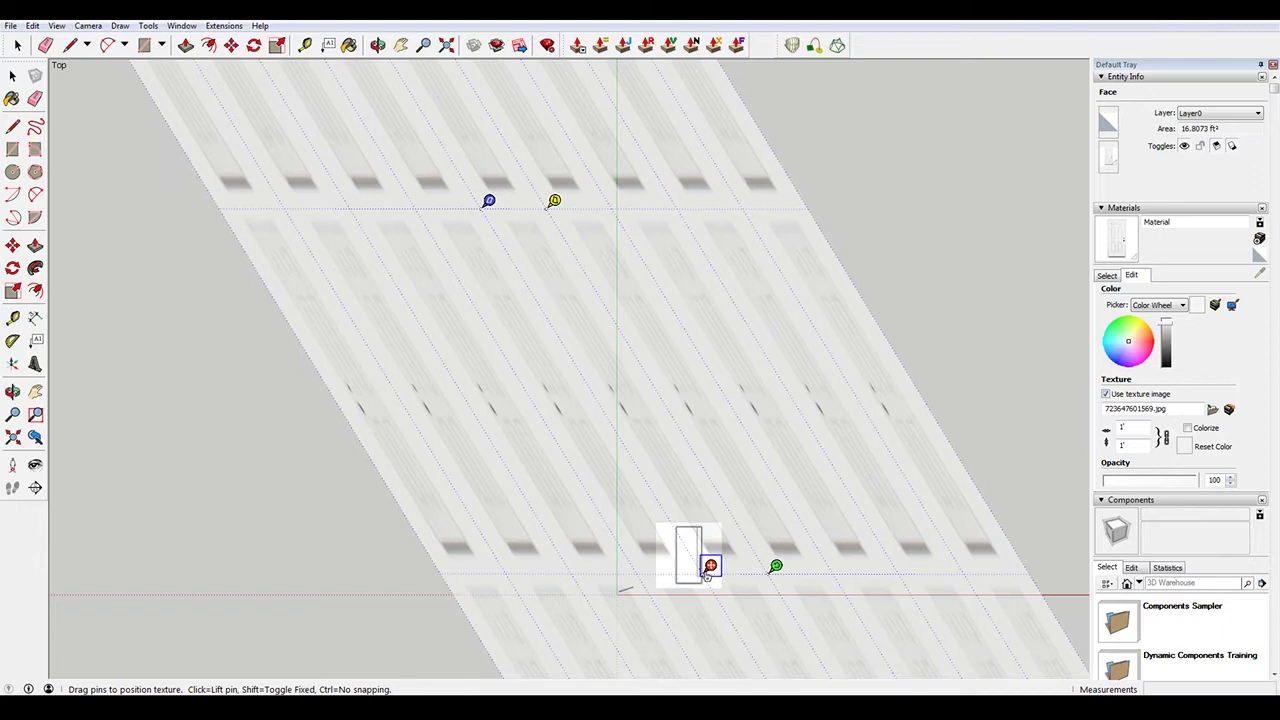
drag(710, 567, 664, 581)
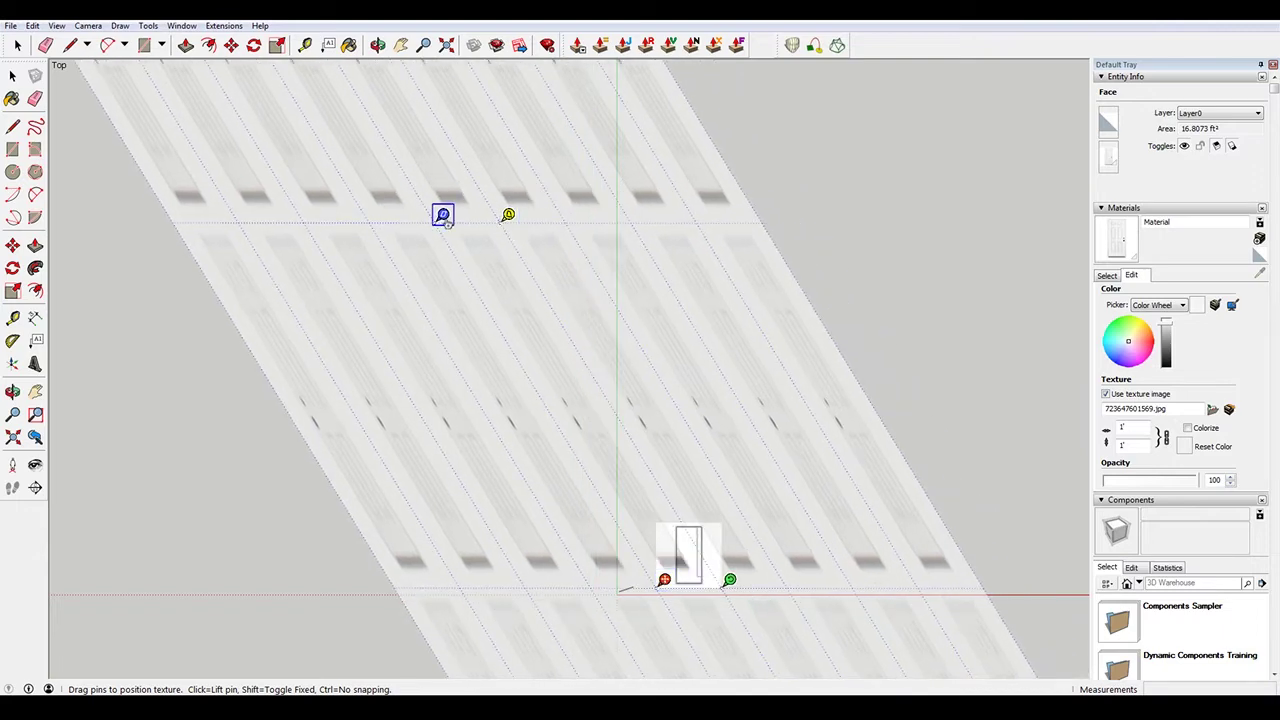
drag(443, 215, 630, 515)
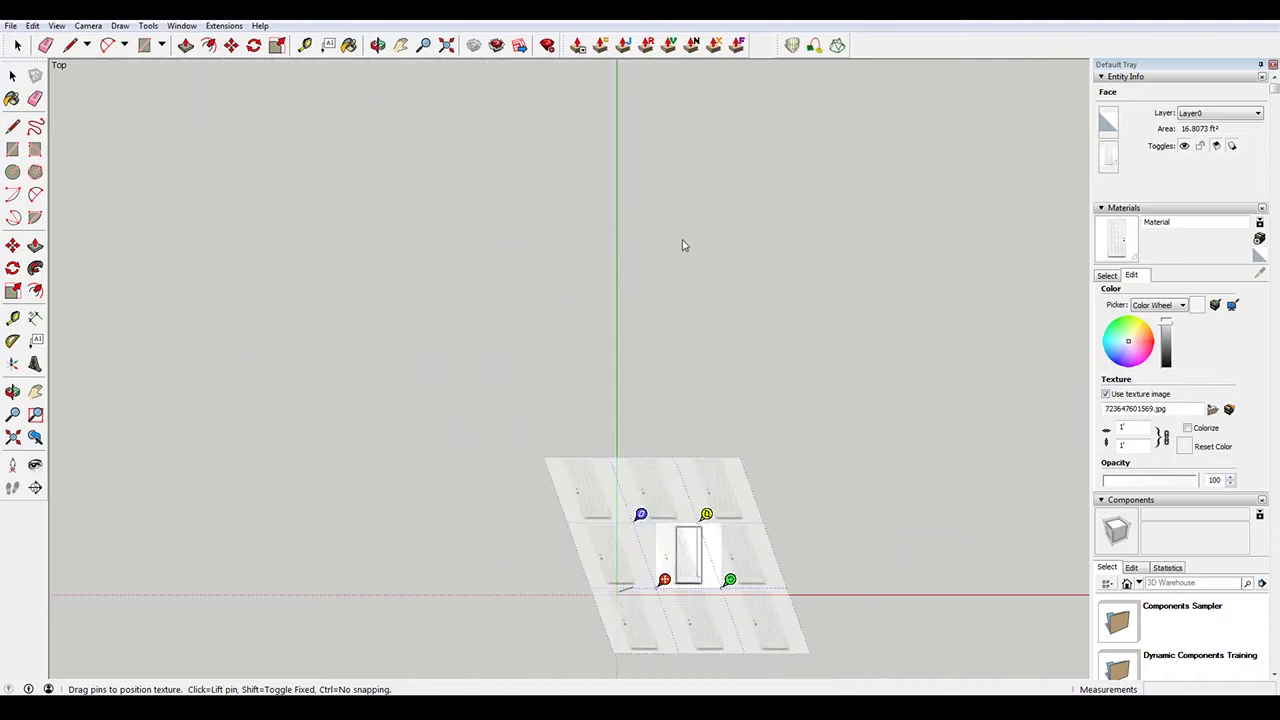
drag(695, 524, 714, 528)
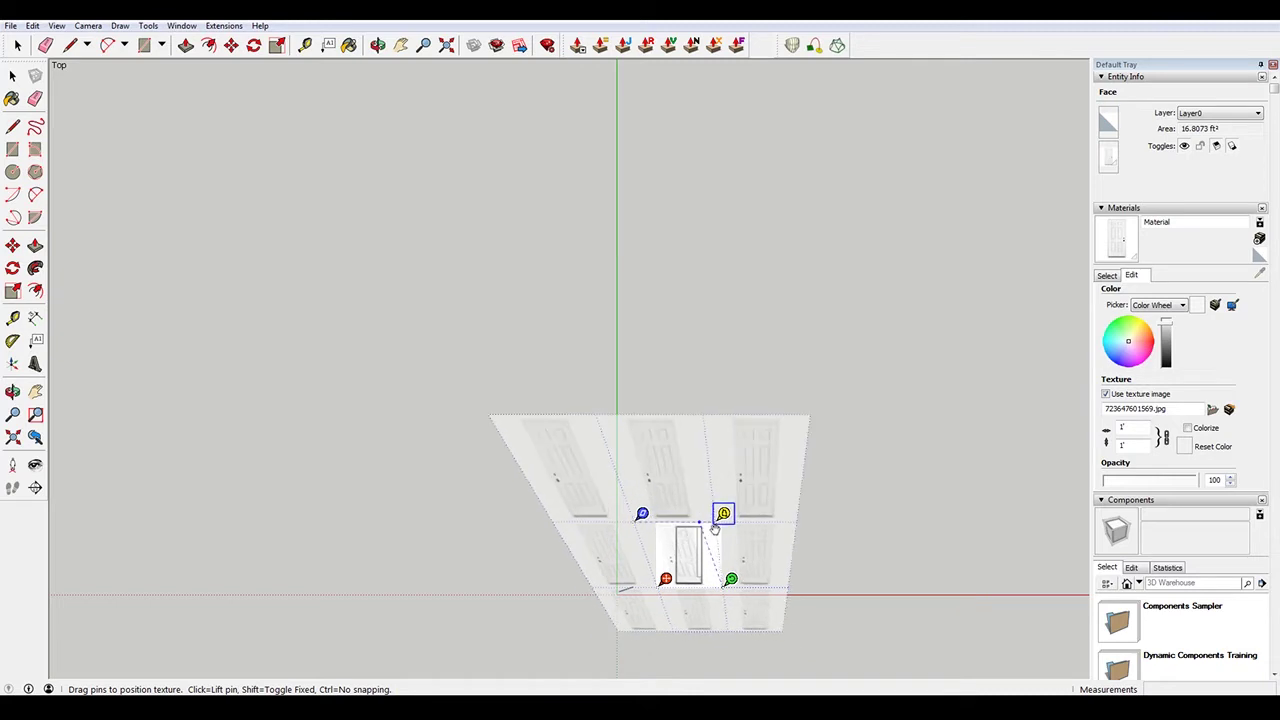
Move the yellow pin toward the picture's top-right corner and place the blue pin on its top-left corner
scroll(714, 528, up, 5)
drag(589, 560, 585, 563)
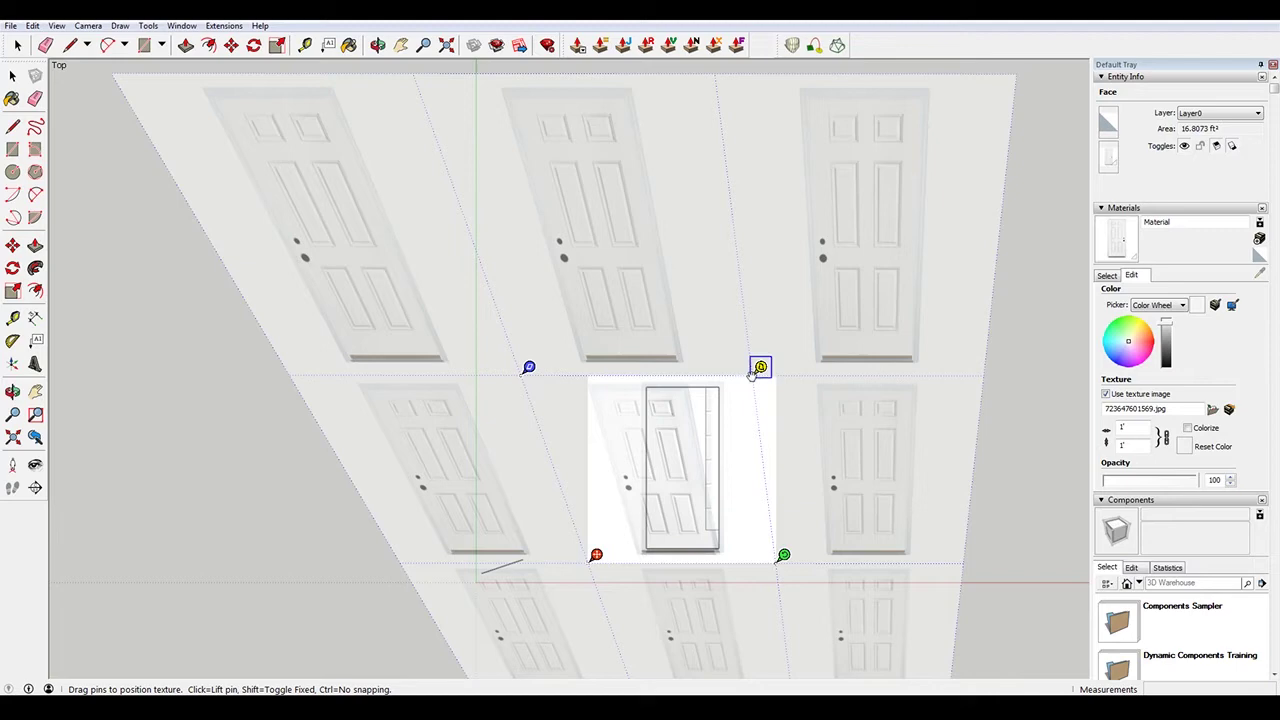
drag(760, 369, 784, 368)
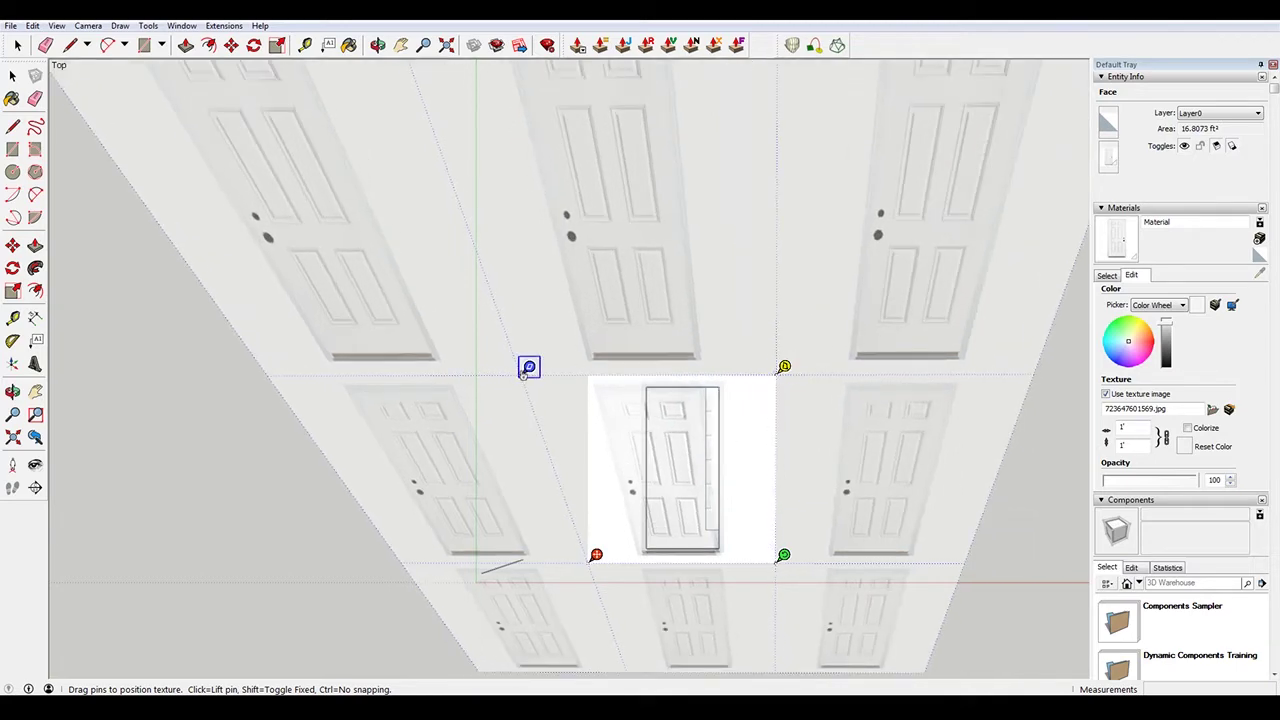
drag(529, 367, 596, 369)
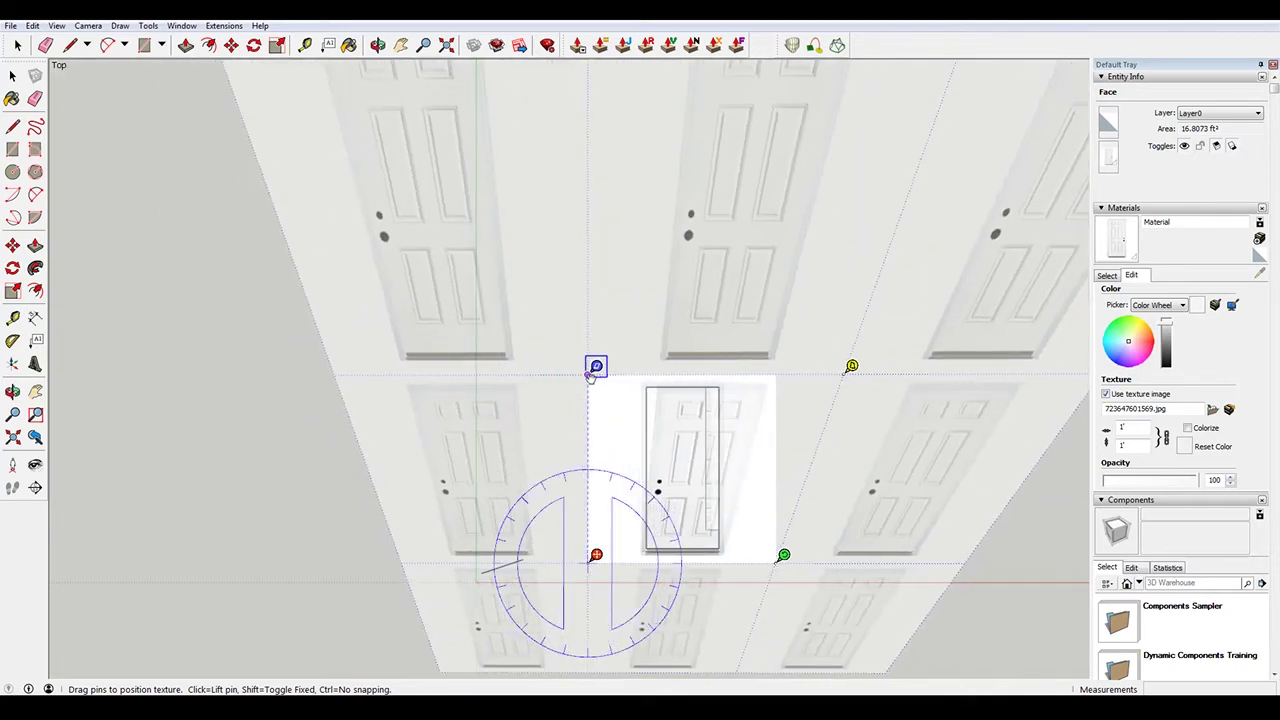
Place the yellow pin on the picture's top-right corner and finish positioning the texture on the large door face
scroll(815, 492, up, 3)
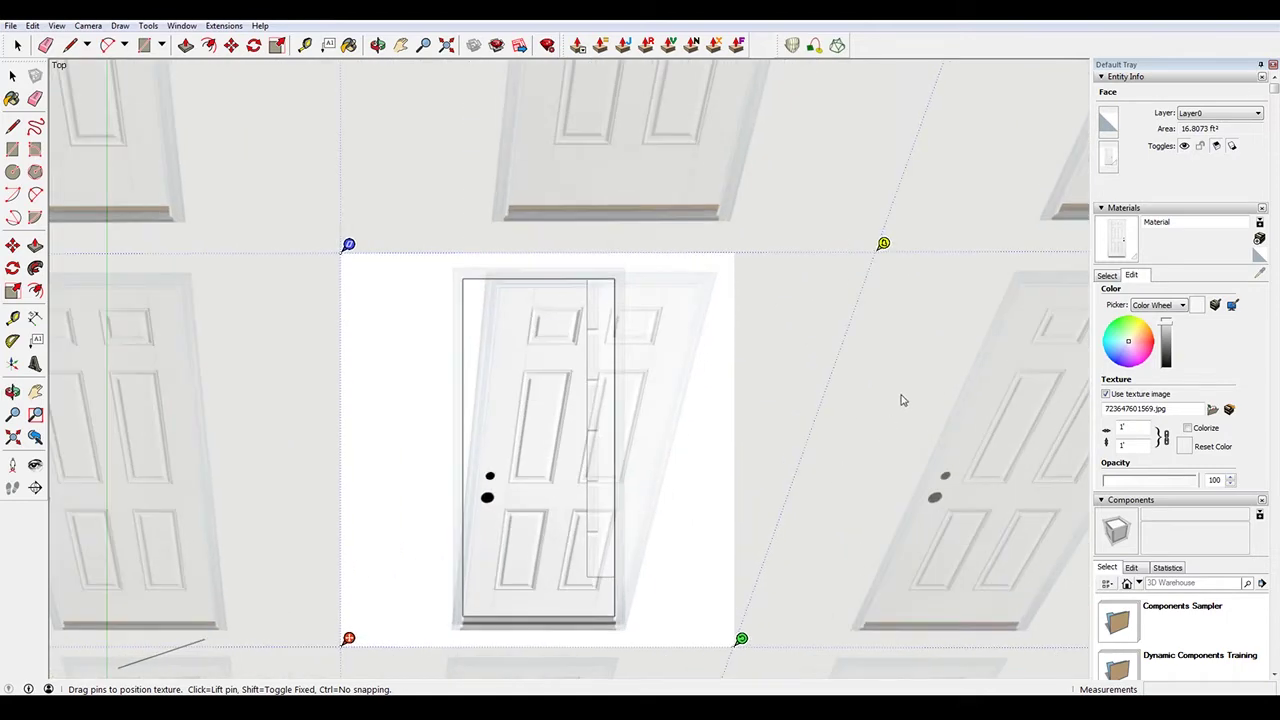
drag(876, 254, 873, 256)
mouse_move(344, 646)
mouse_down()
mouse_move(427, 636)
mouse_move(407, 579)
mouse_move(349, 637)
mouse_up()
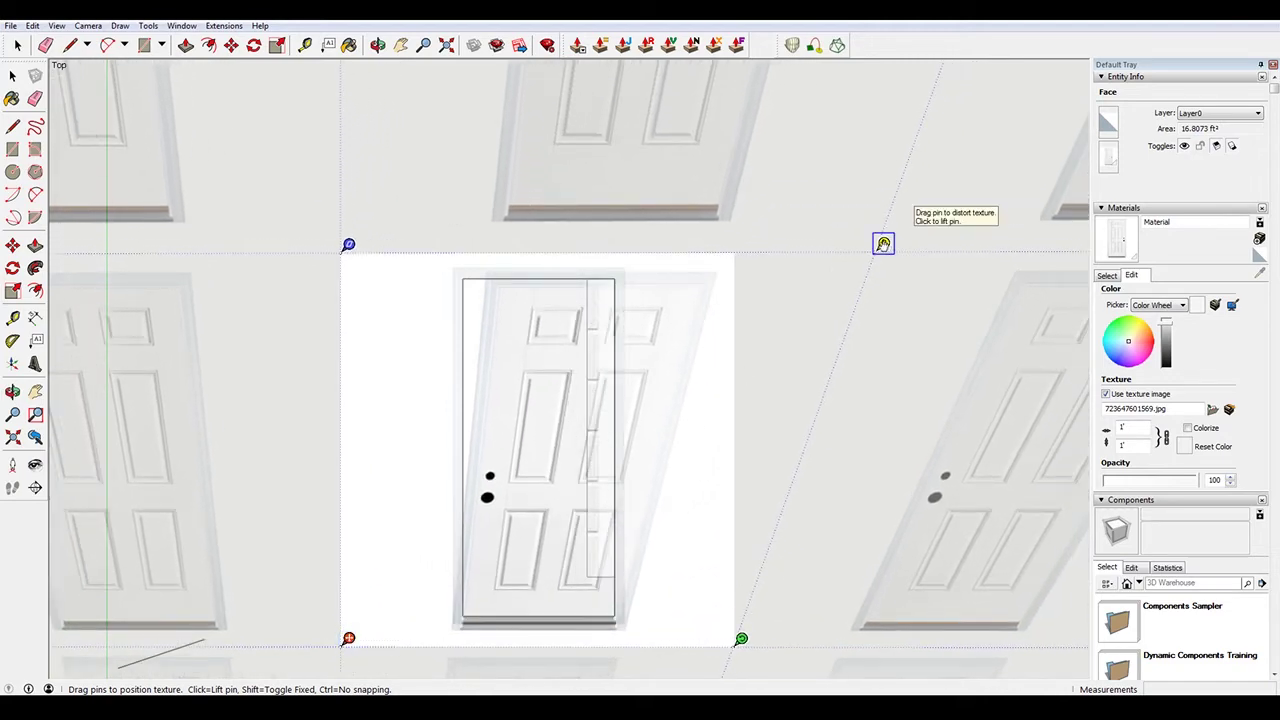
drag(883, 245, 743, 245)
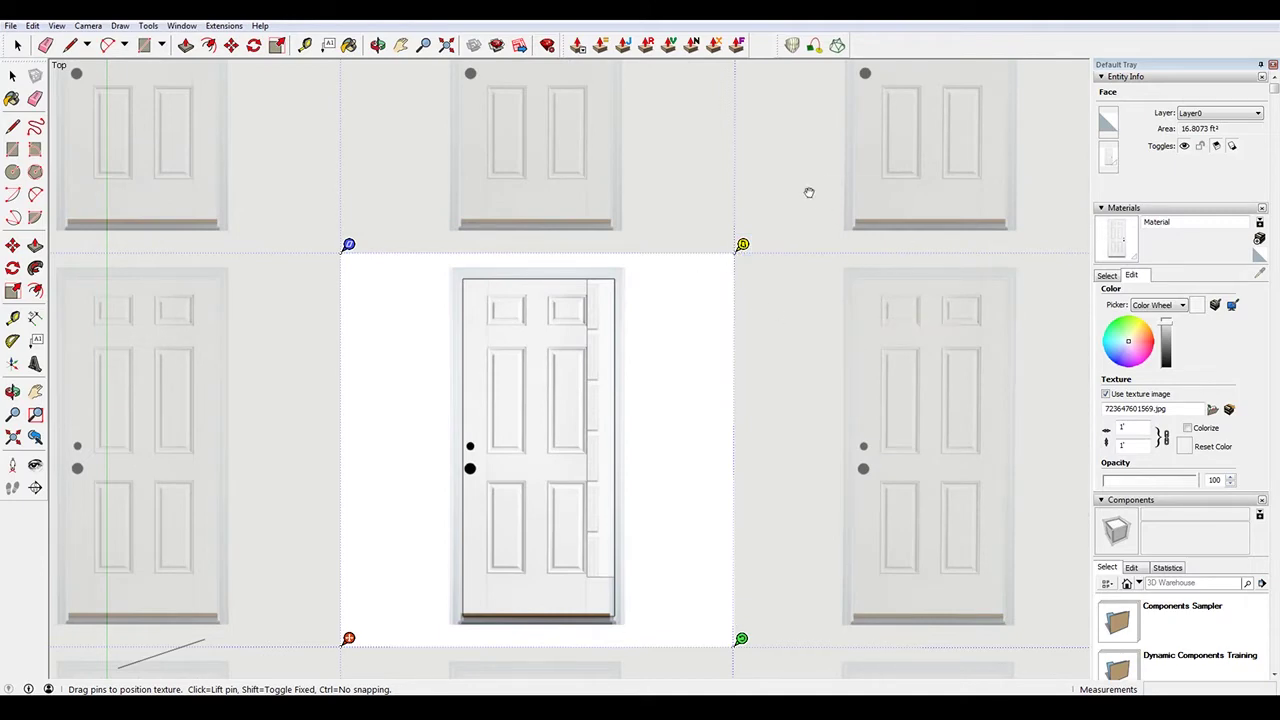
right_click(777, 303)
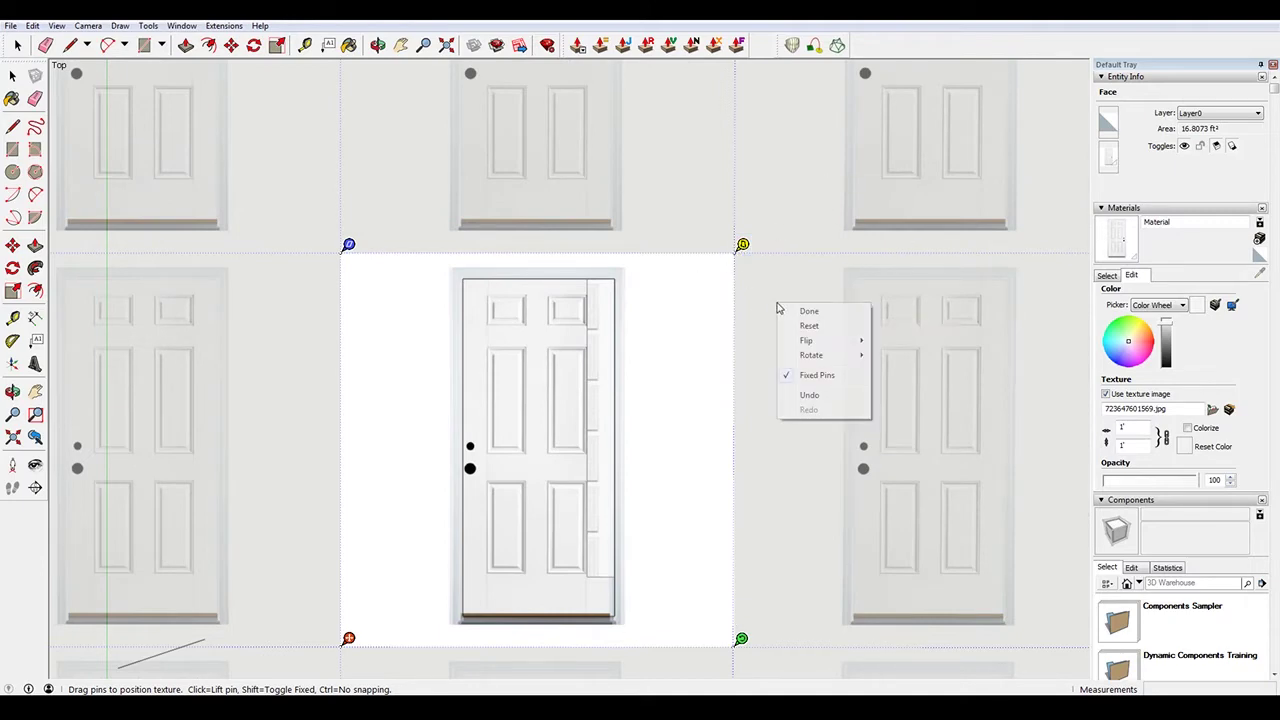
click(836, 313)
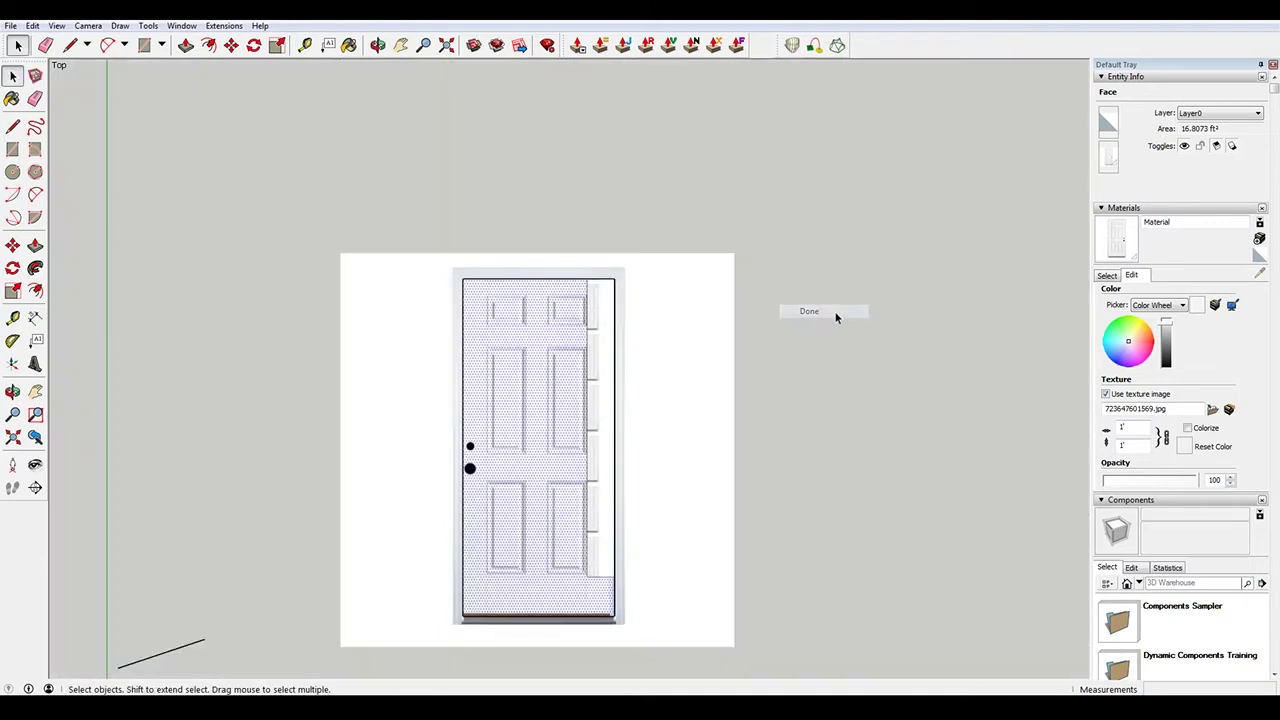
Delete the short edges dividing the narrow stepped strip from the main door face, keeping its long vertical edge
click(600, 428)
click(587, 448)
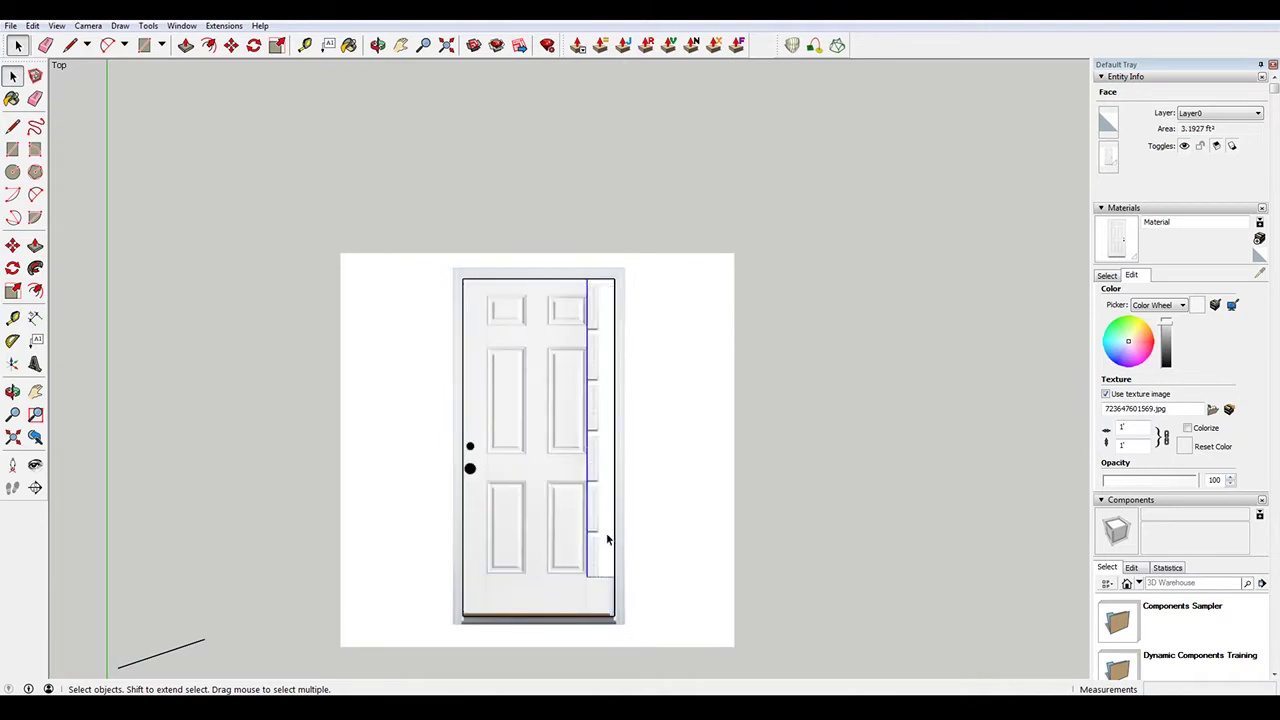
click(598, 581)
click(604, 577)
key(Delete)
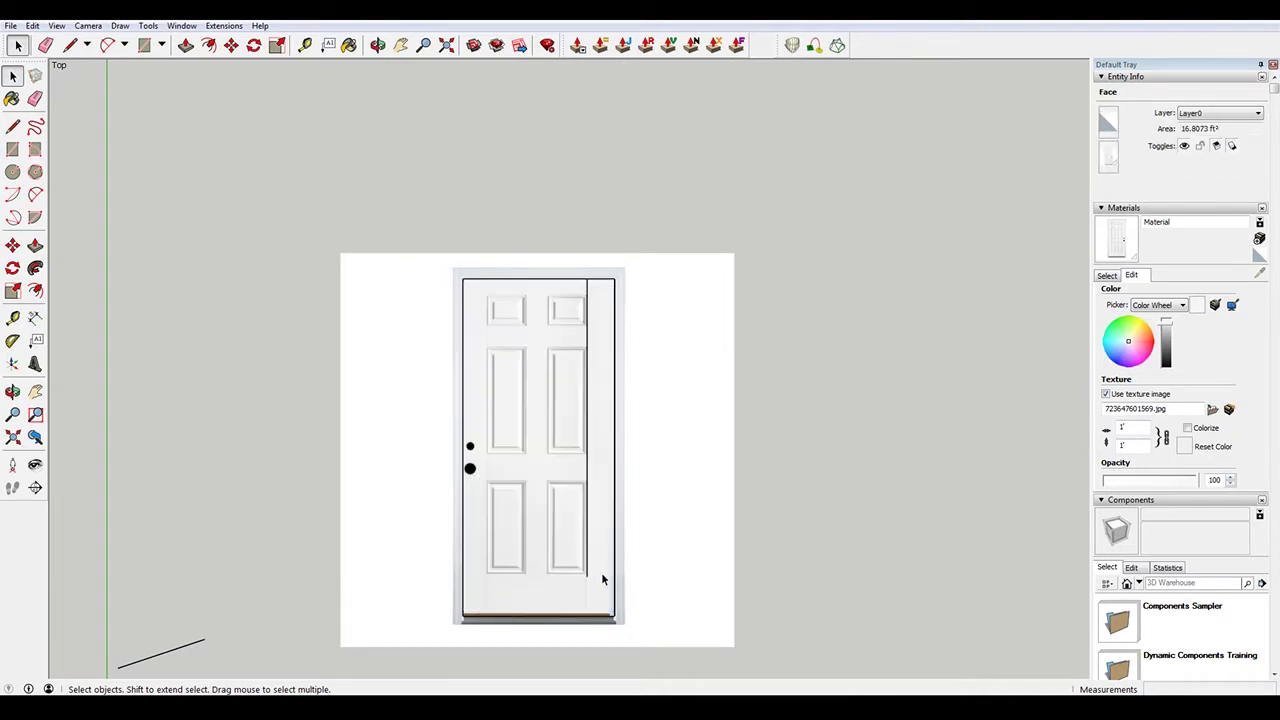
Delete the imported door picture behind the textured door face
click(735, 437)
middle_drag(735, 437, 676, 490)
key(Delete)
scroll(571, 515, up, 4)
middle_drag(598, 454, 606, 523)
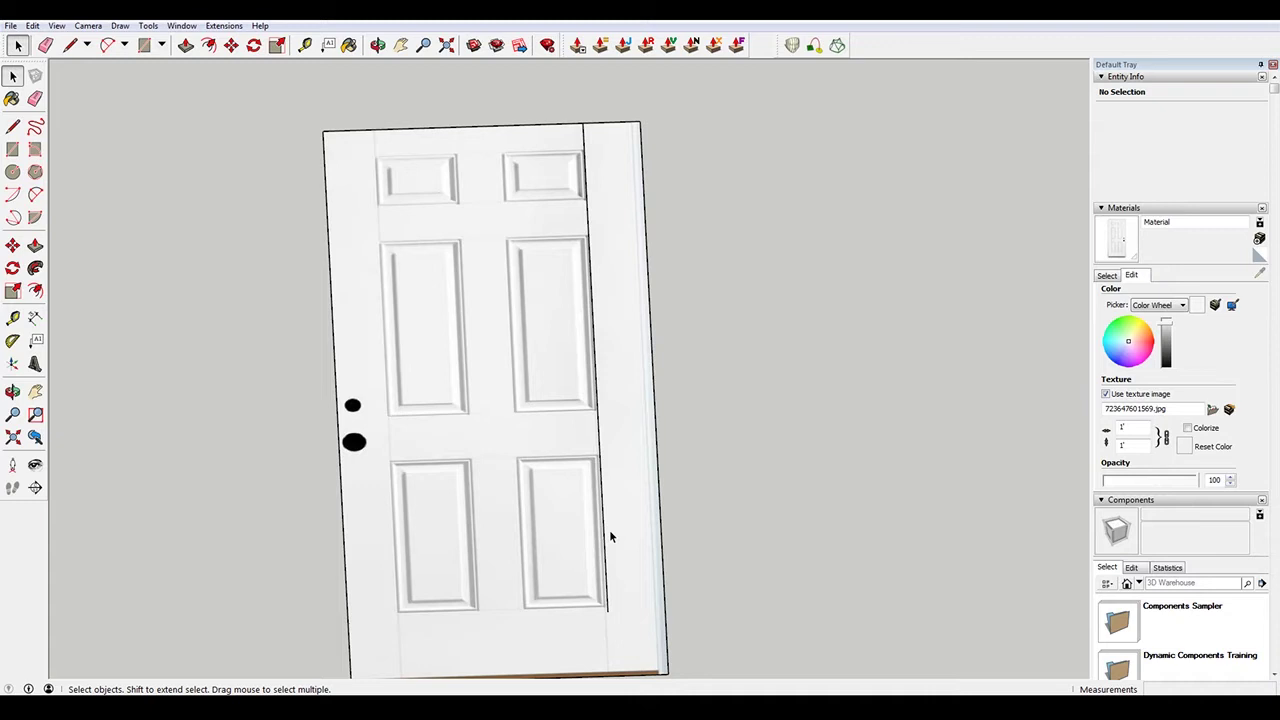
Copy the vertical edge beside the right panel column 9.5" to the left, onto that column's inner side
click(148, 25)
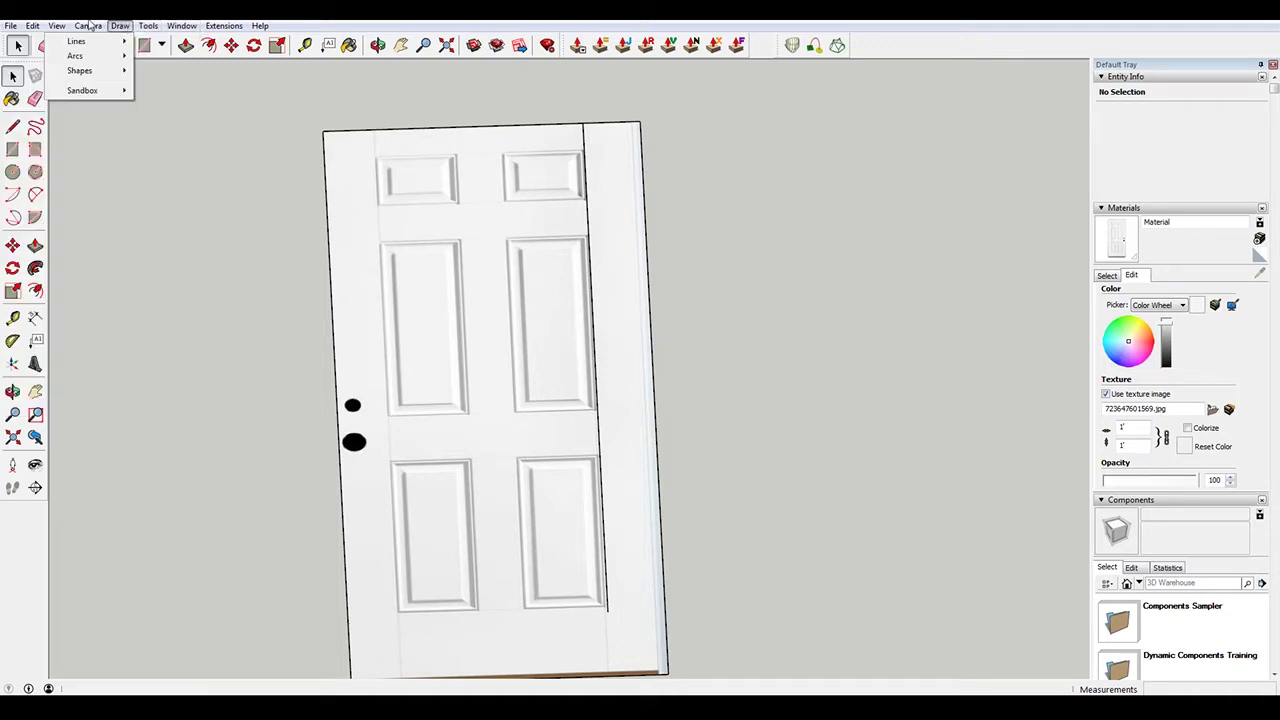
mouse_move(89, 25)
mouse_move(149, 72)
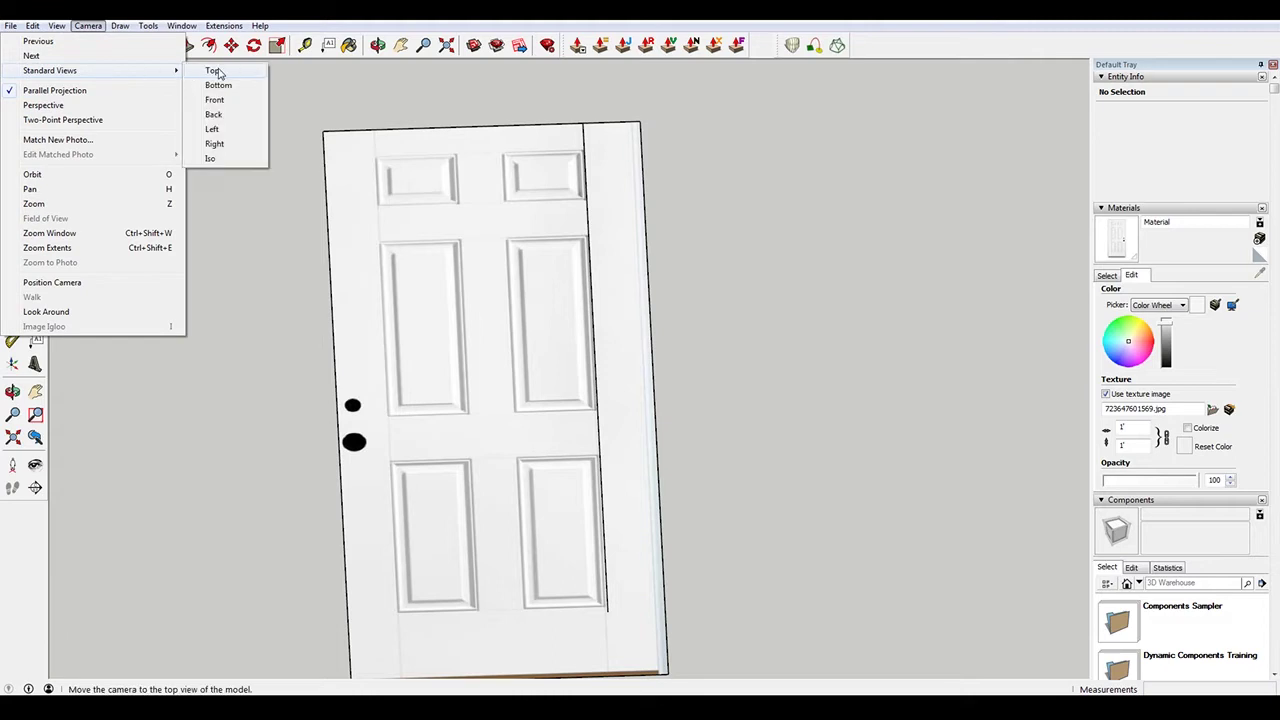
click(212, 69)
scroll(604, 368, up, 2)
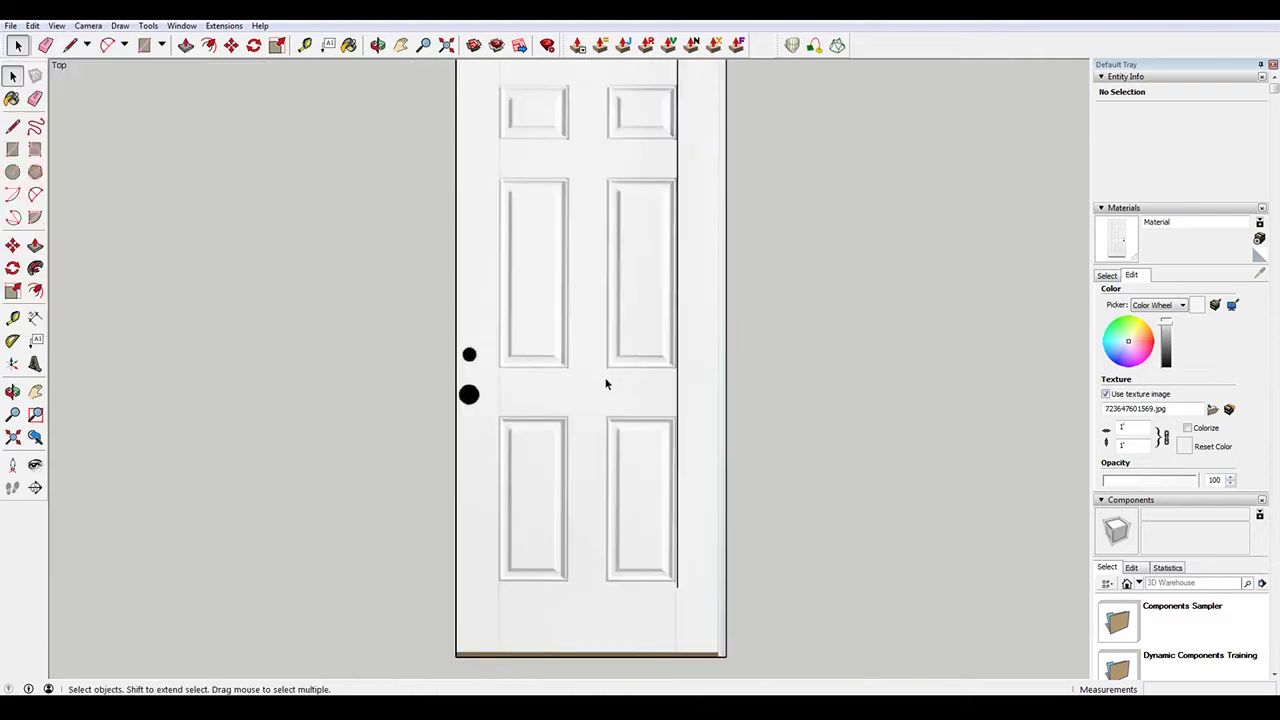
click(674, 356)
click(677, 352)
key(m)
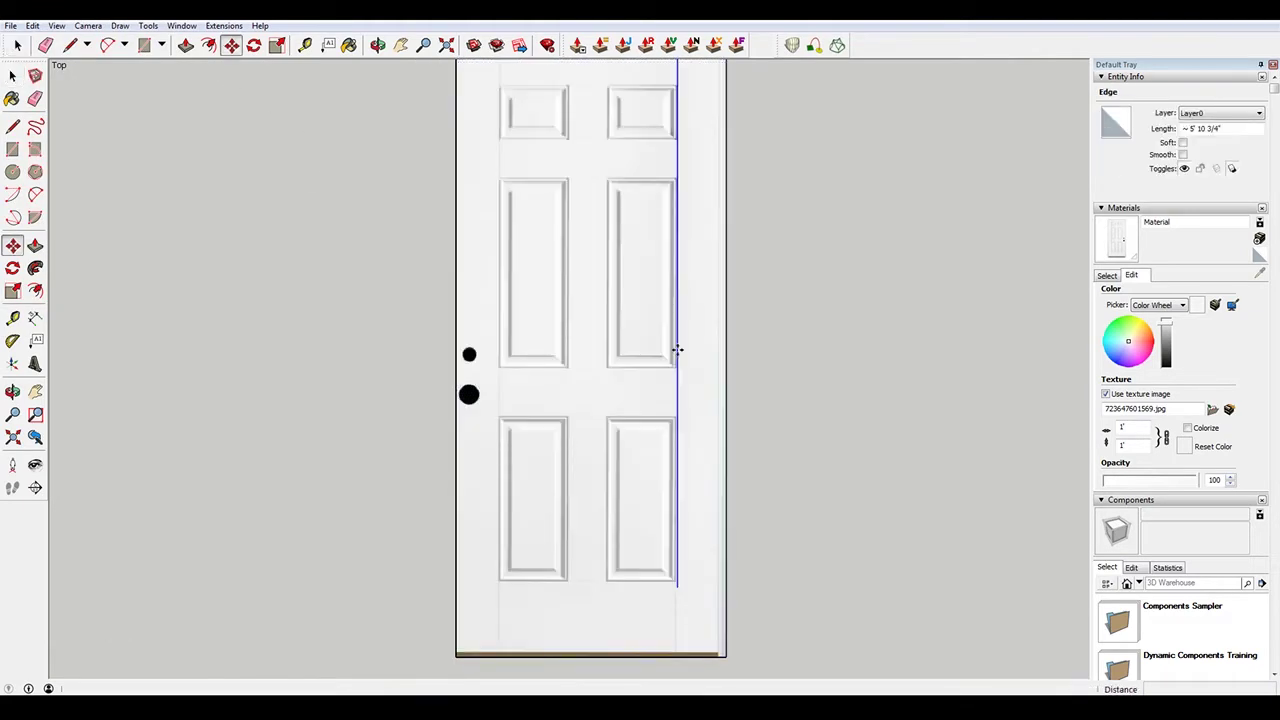
click(677, 350)
key(ctrl)
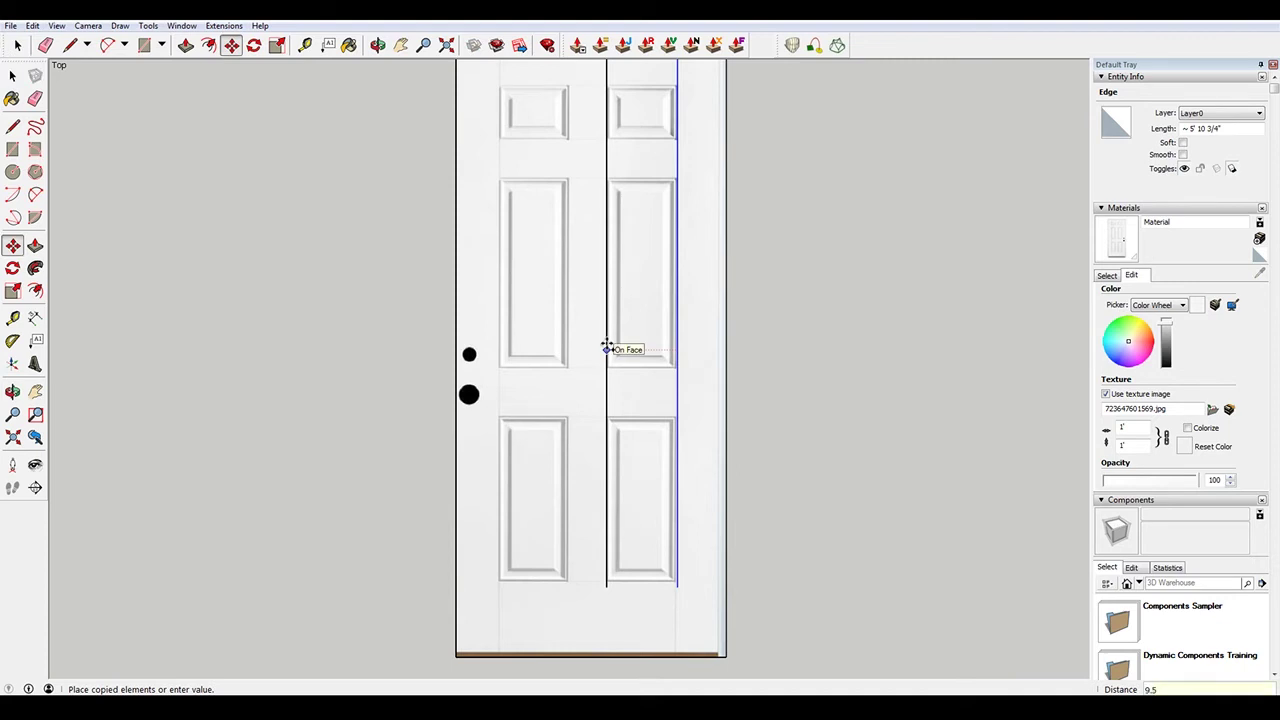
key(Return)
key(space)
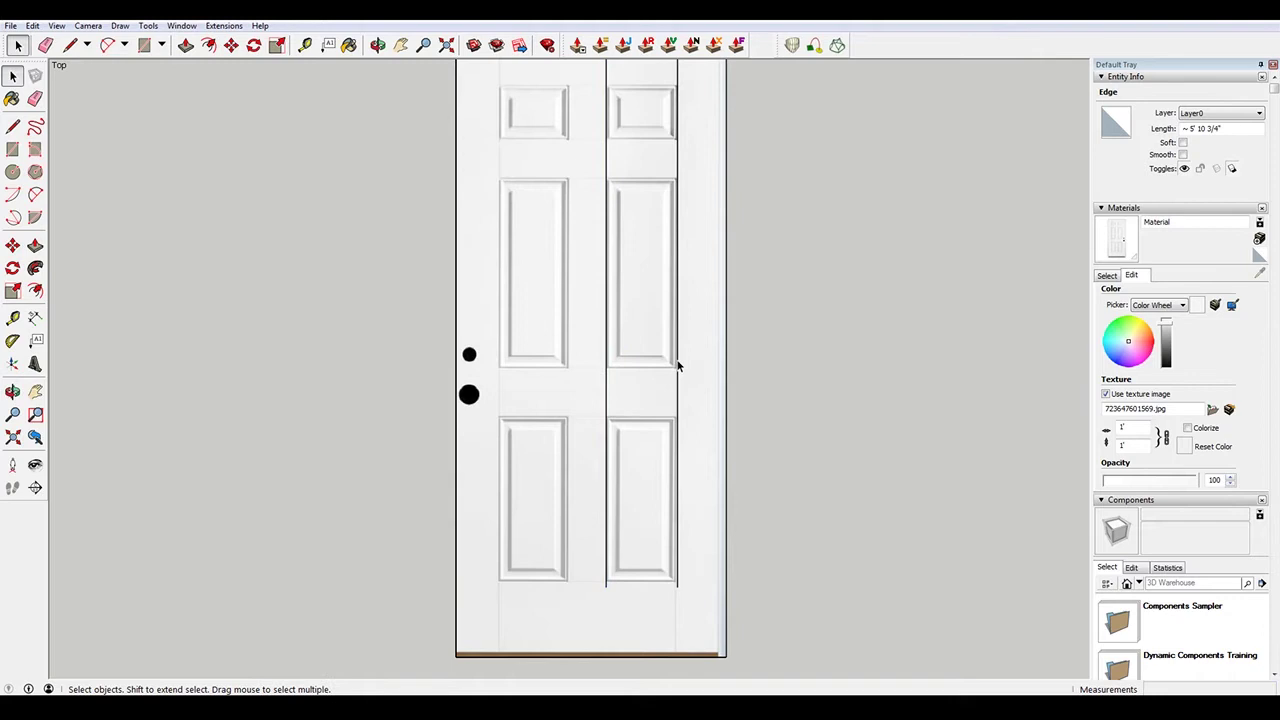
click(678, 366)
shift+click(606, 378)
key(m)
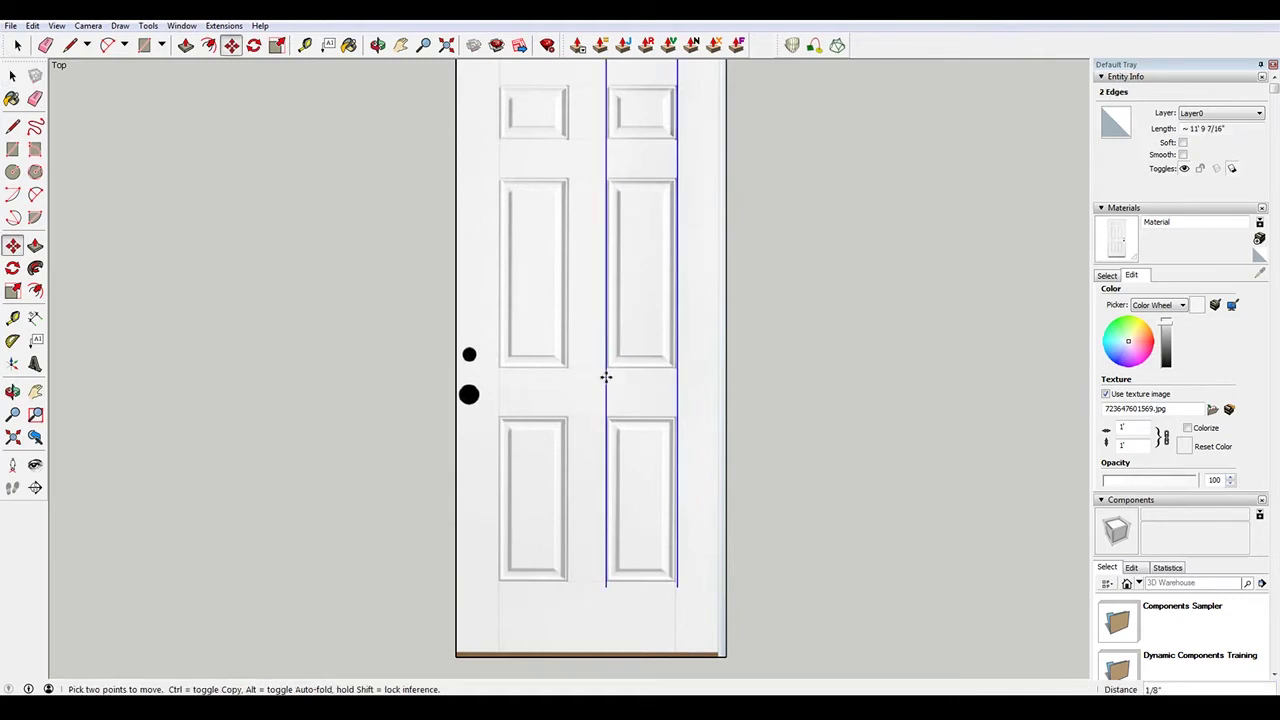
click(606, 378)
key(ctrl)
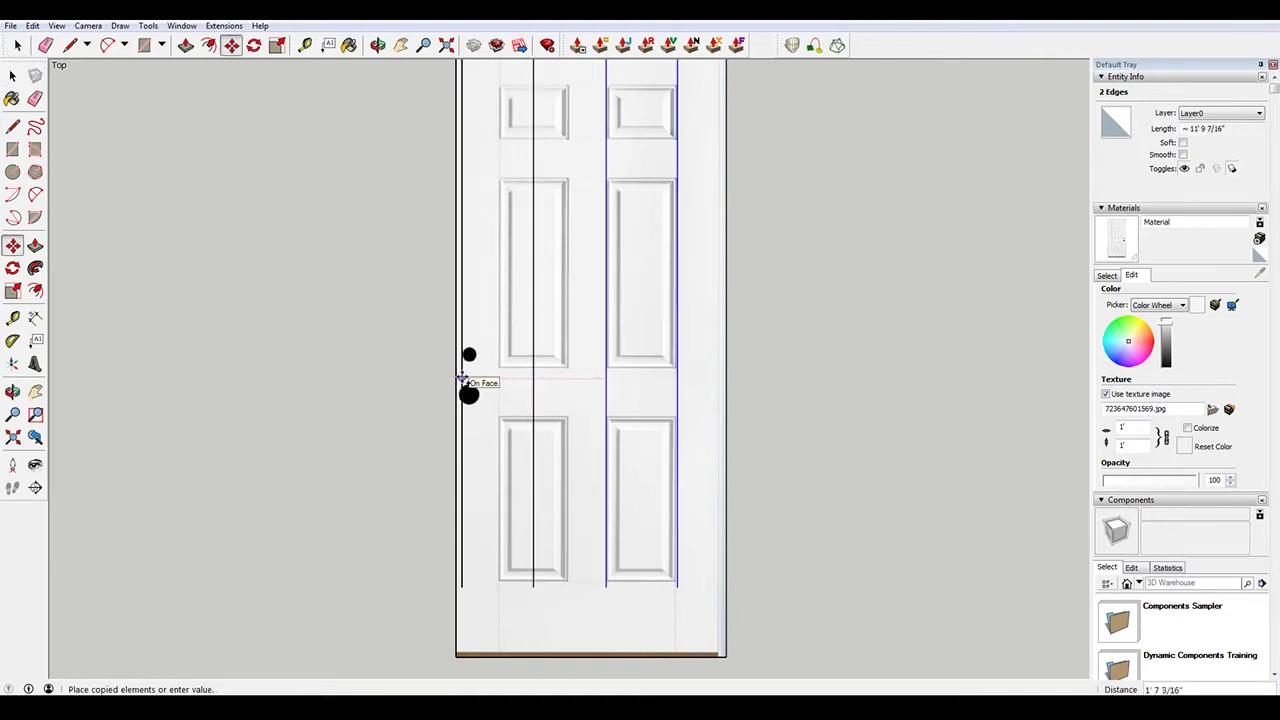
key(Escape)
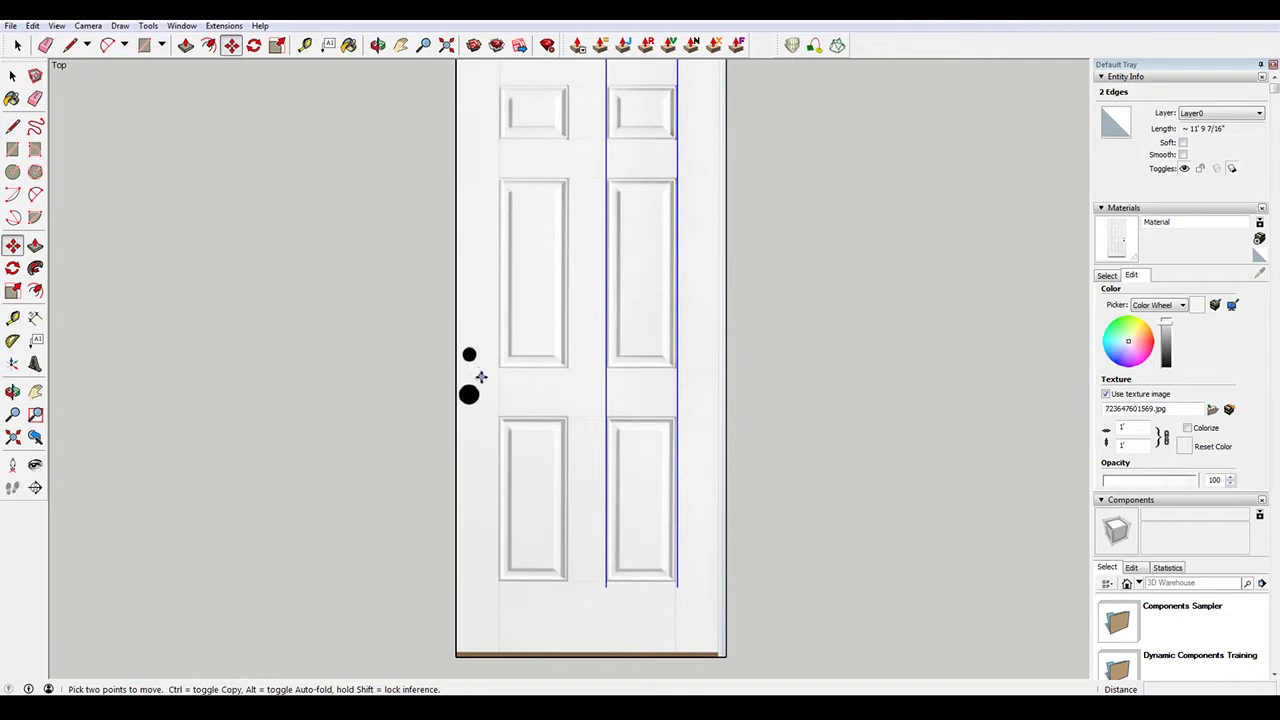
Try a horizontal spacing line from the door's left edge between the two lock holes, and delete it
key(l)
click(455, 380)
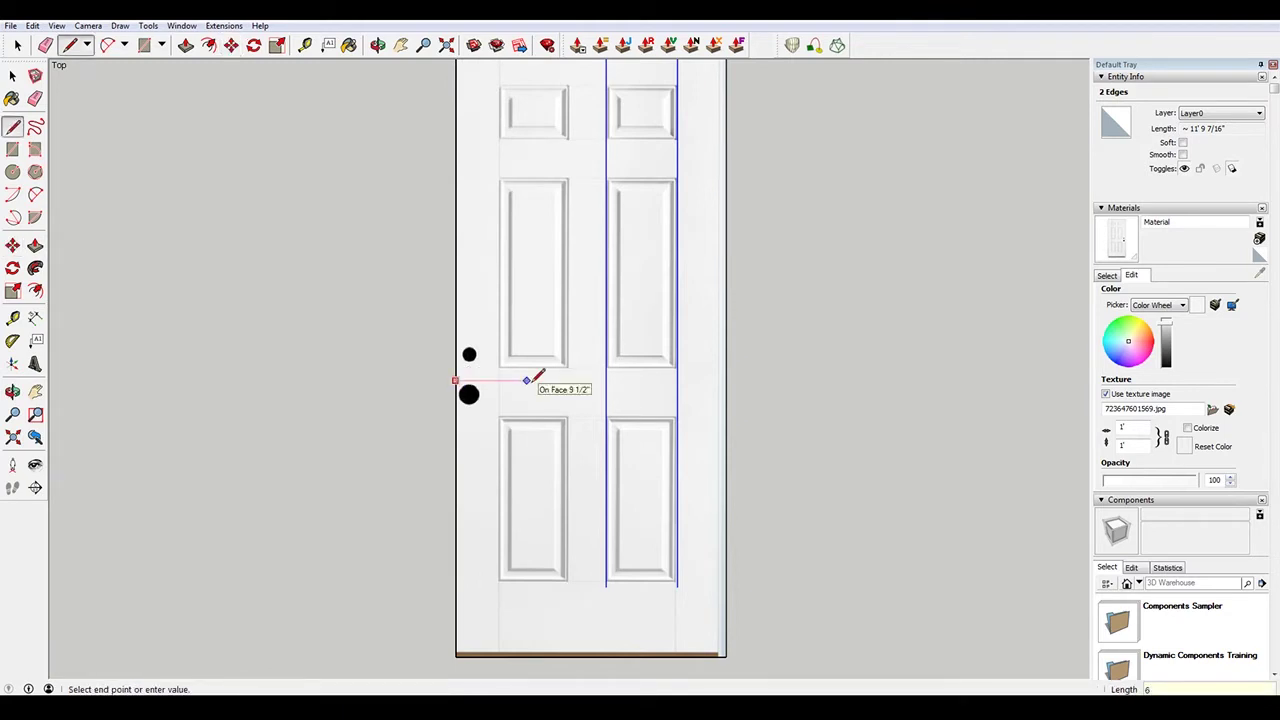
click(528, 380)
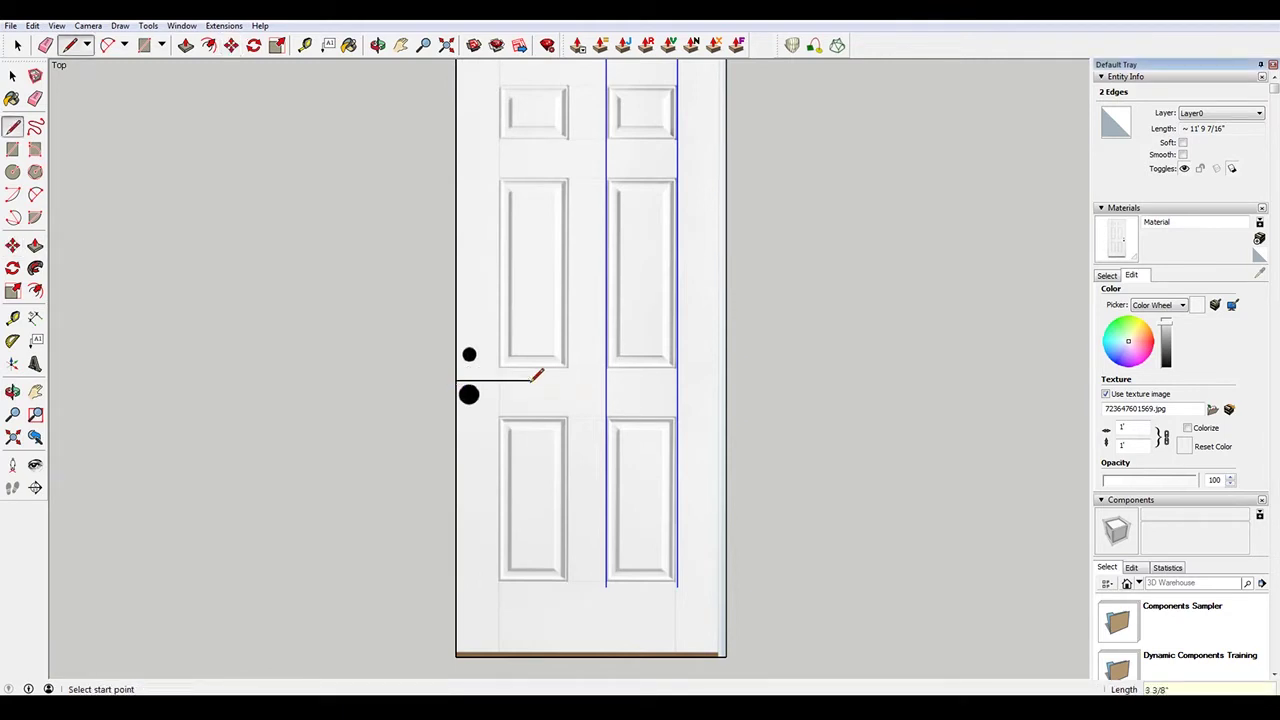
key(space)
click(607, 376)
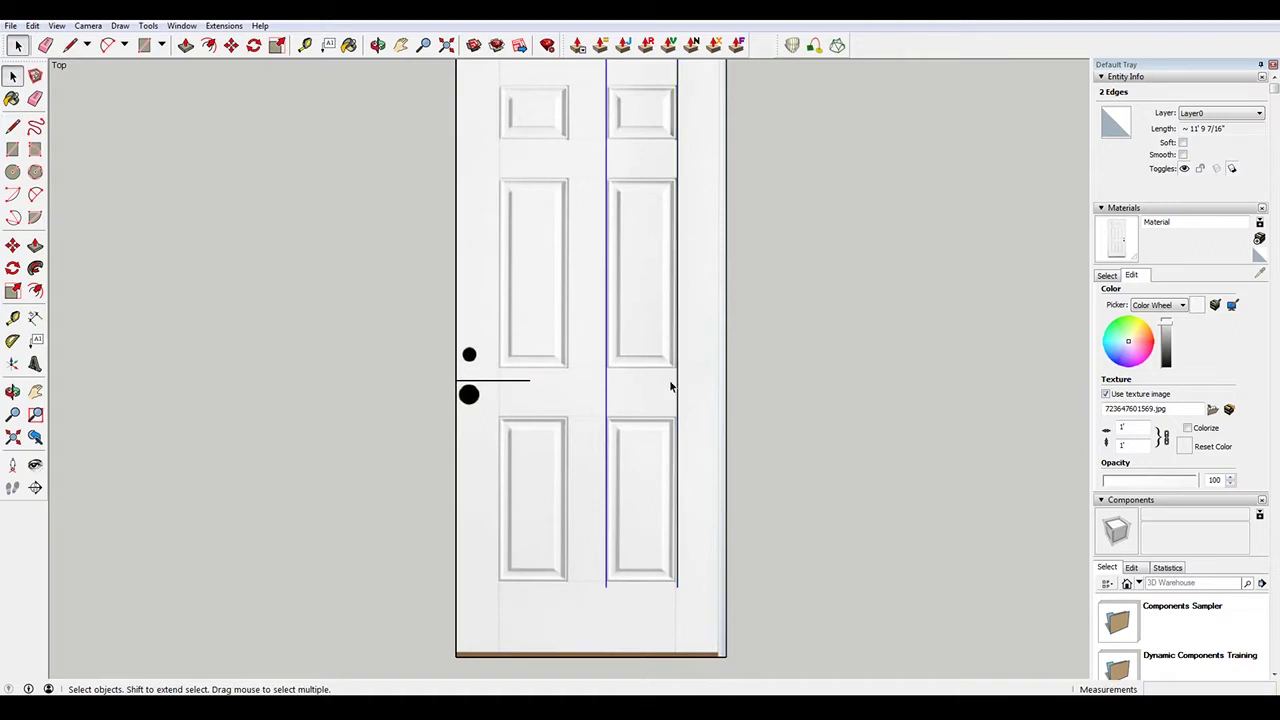
click(528, 380)
key(Delete)
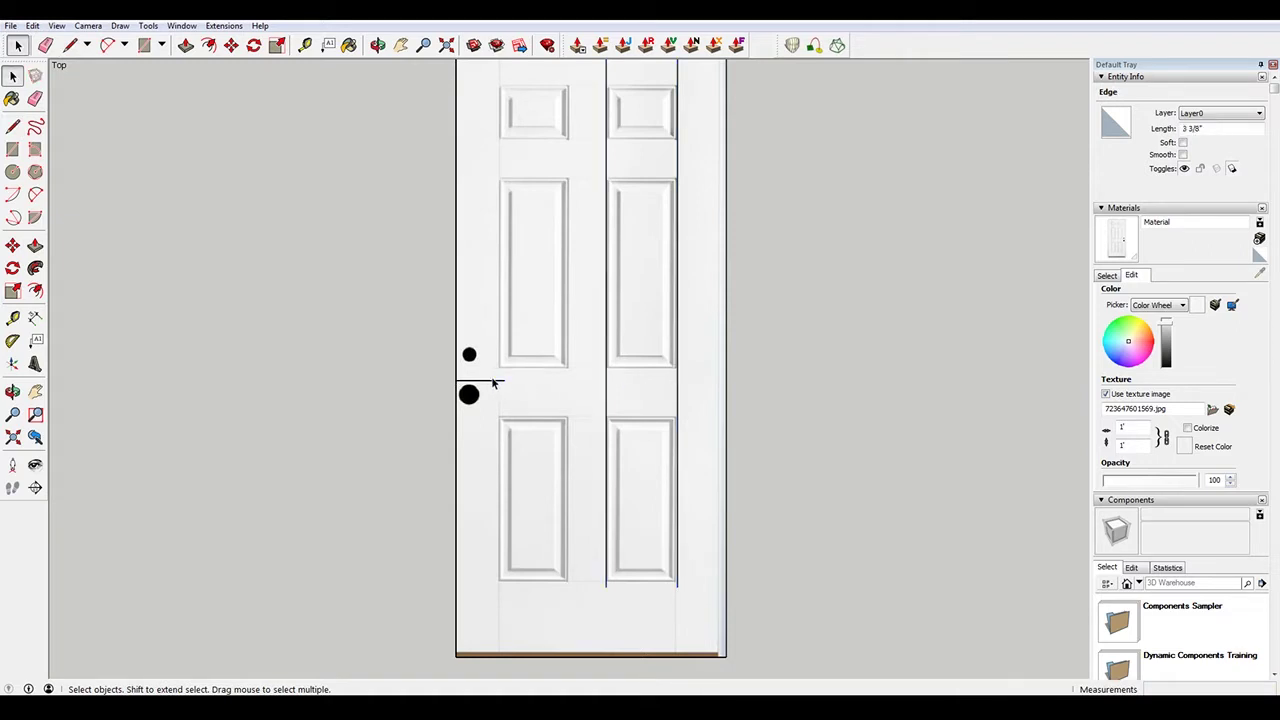
Draw a 6.5" horizontal line inward from the door's left edge, between the two lock holes
key(l)
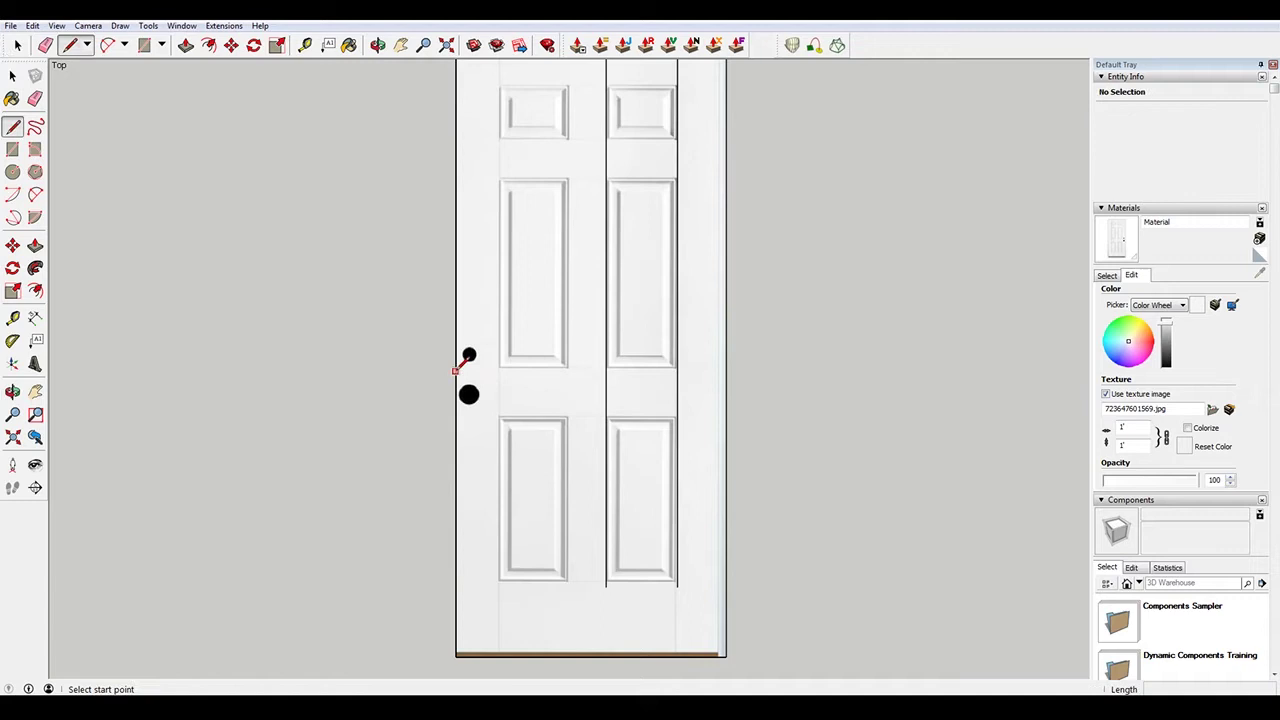
click(455, 371)
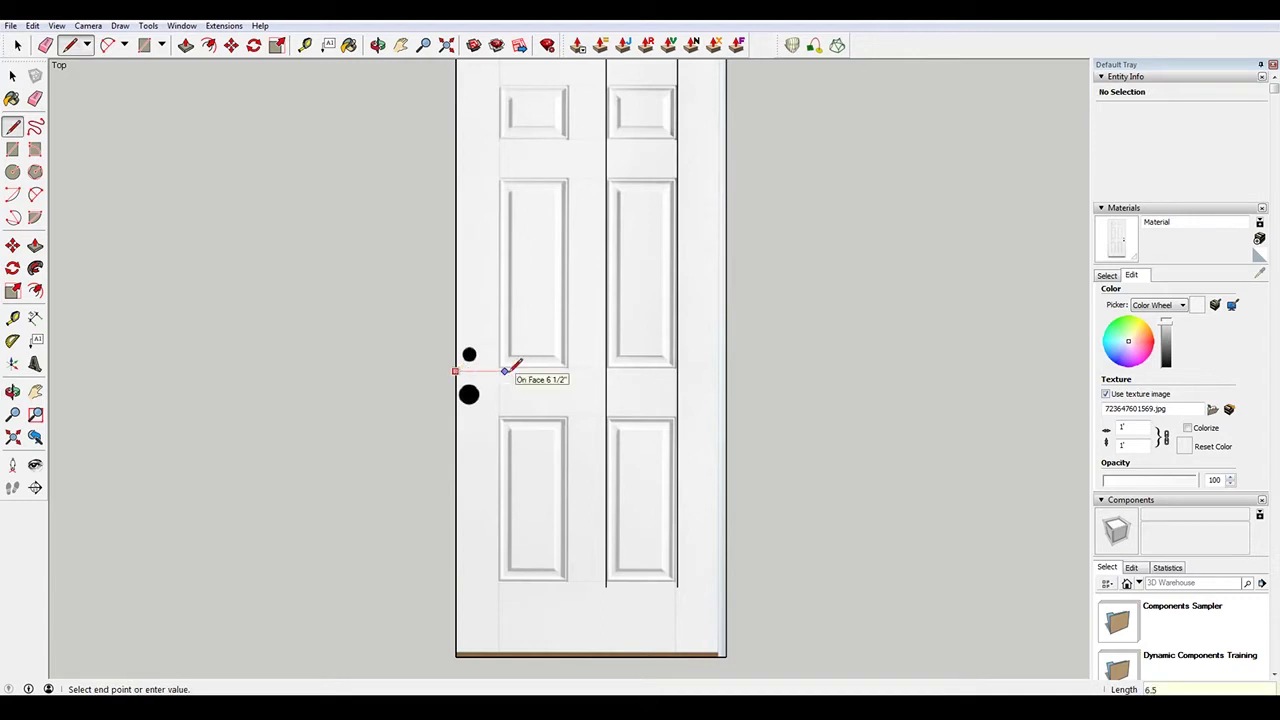
click(507, 371)
key(space)
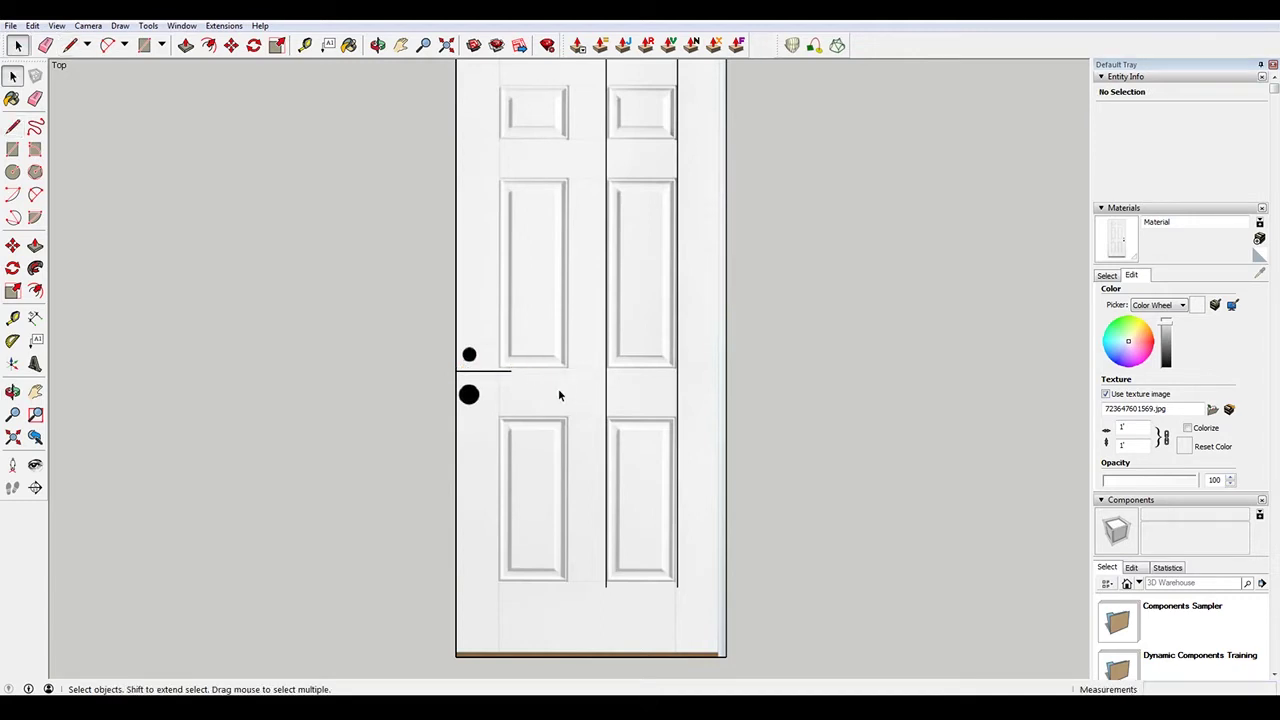
Measure the distance from the right panel column's outer edge line to the door's right edge
click(305, 45)
click(678, 371)
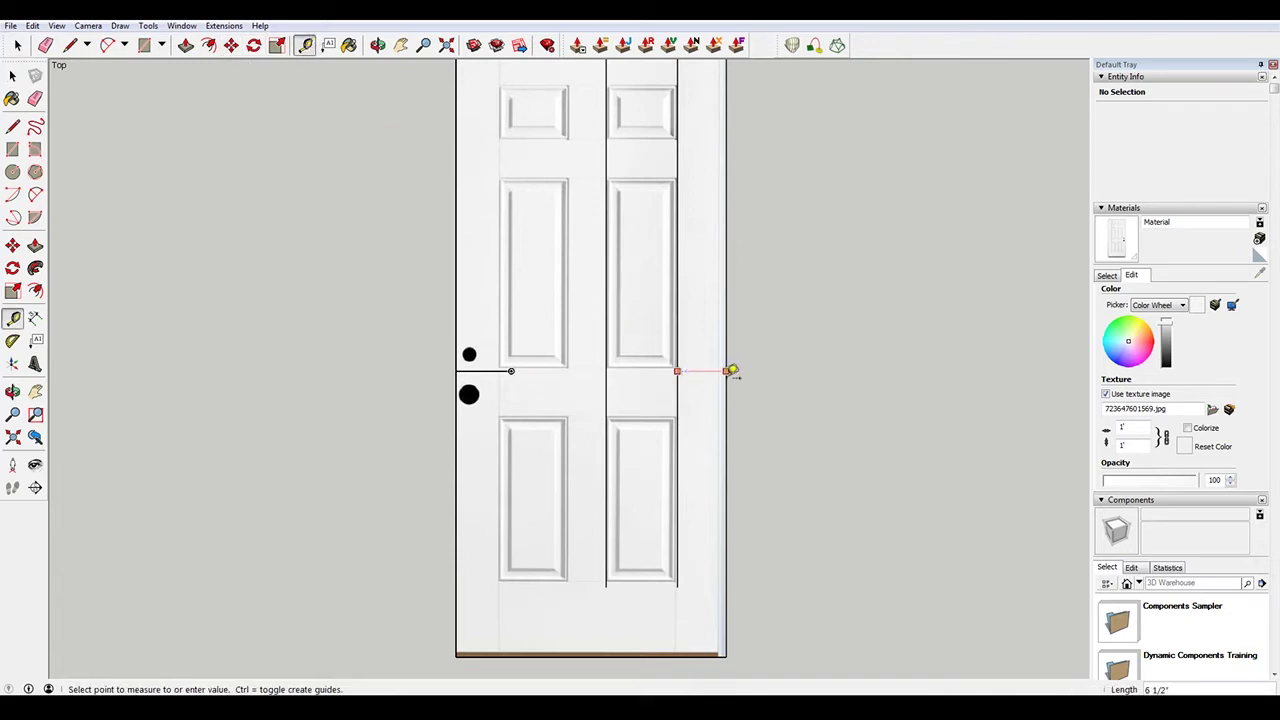
click(726, 371)
click(510, 371)
key(space)
scroll(518, 374, up, 1)
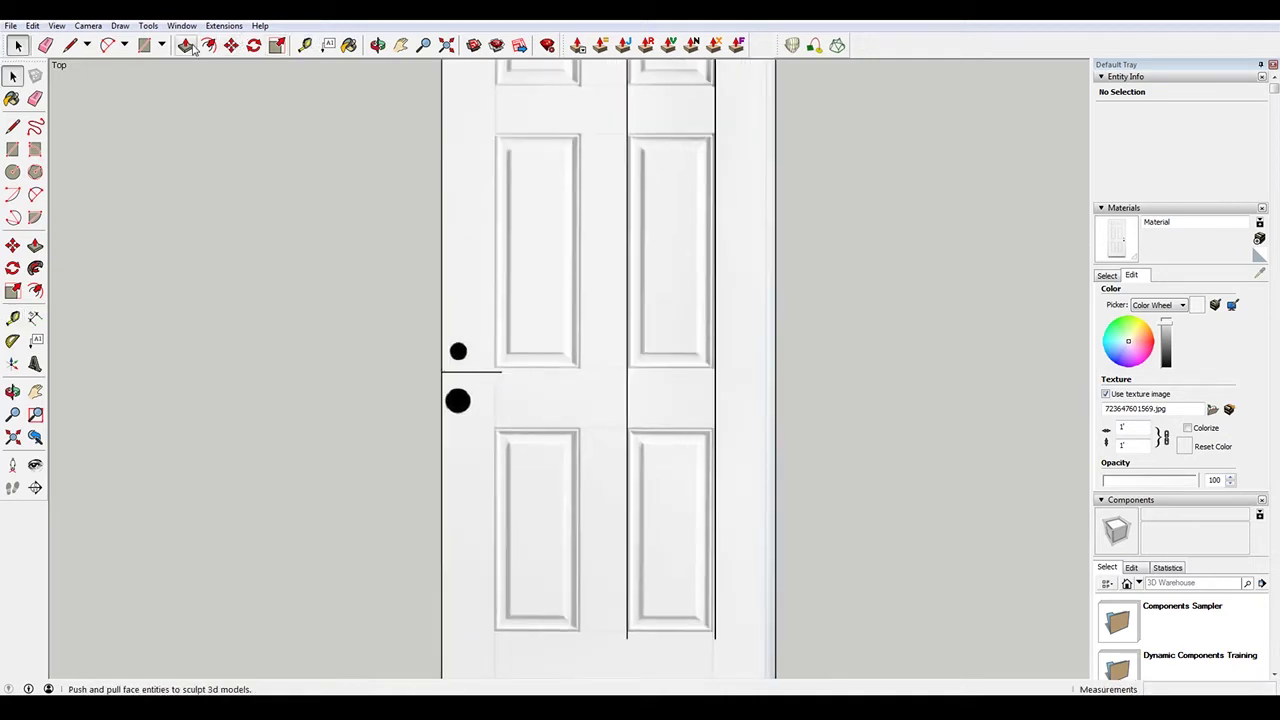
click(328, 45)
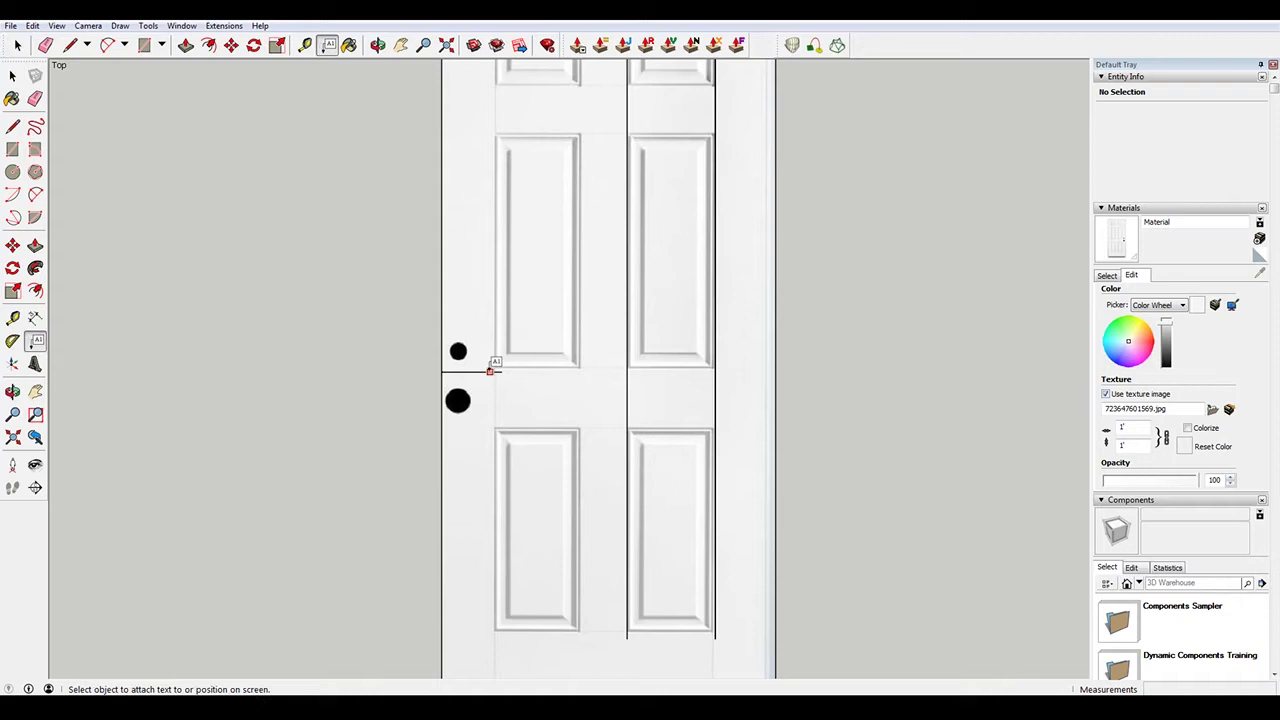
click(502, 371)
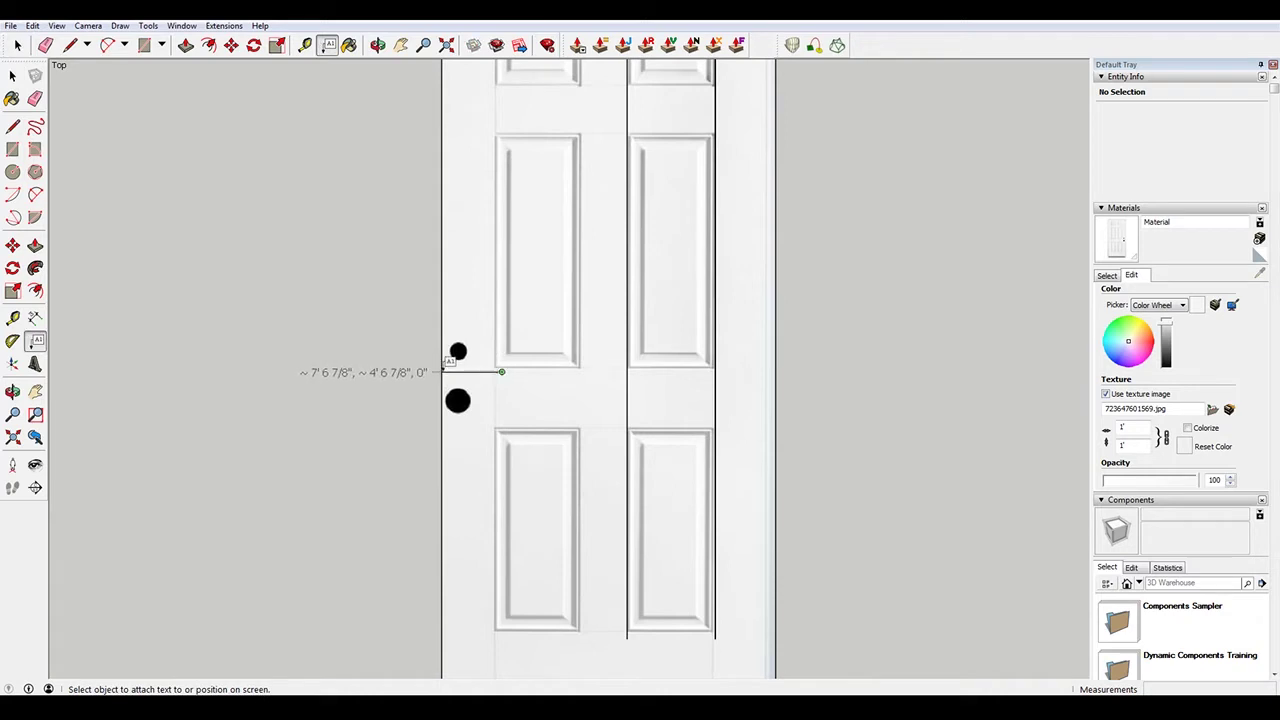
key(Escape)
Measure the length of the horizontal line between the lock holes
click(304, 45)
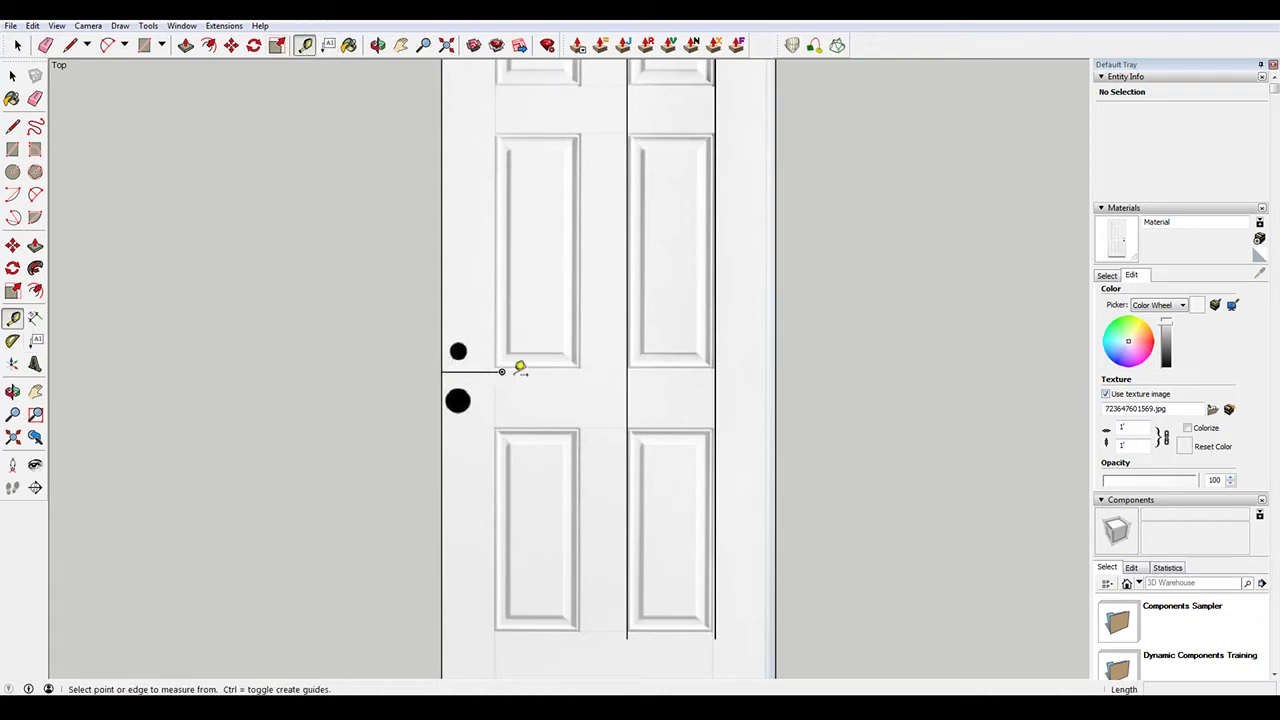
click(501, 371)
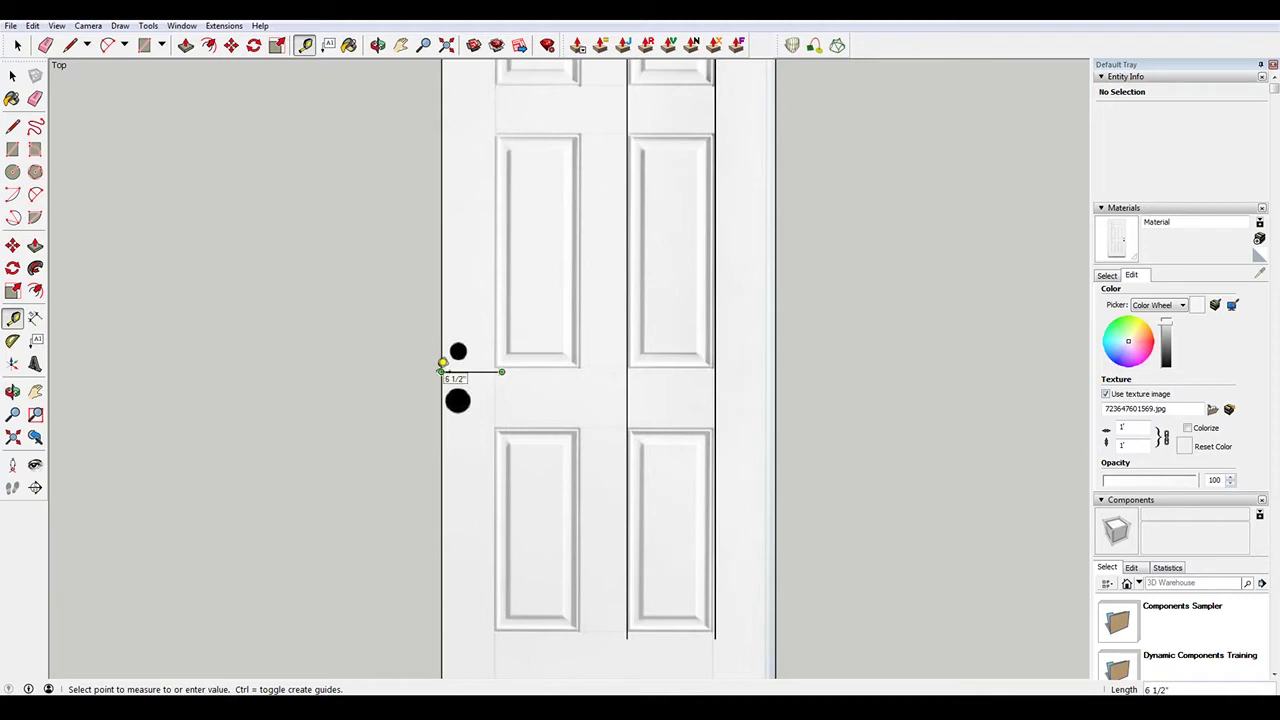
key(space)
Copy both vertical panel edges to the left, placing the outer copy at the inner end of the horizontal spacing line
click(714, 379)
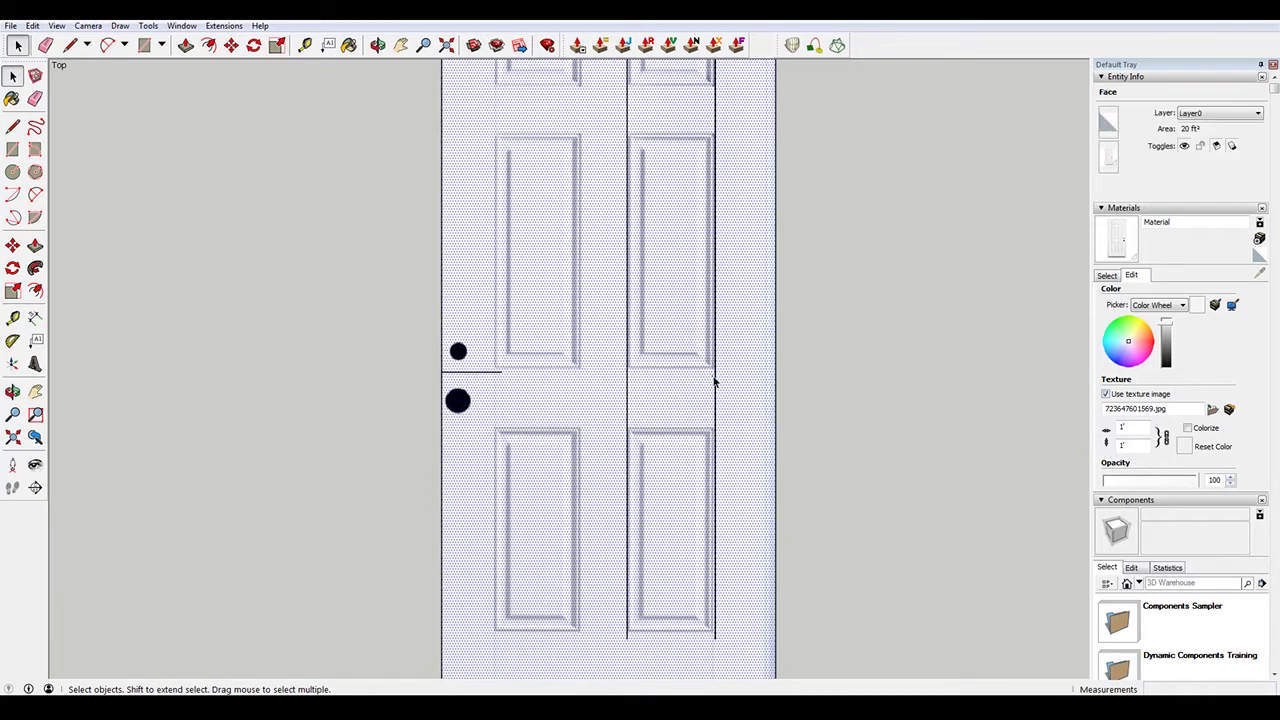
shift+click(629, 391)
key(m)
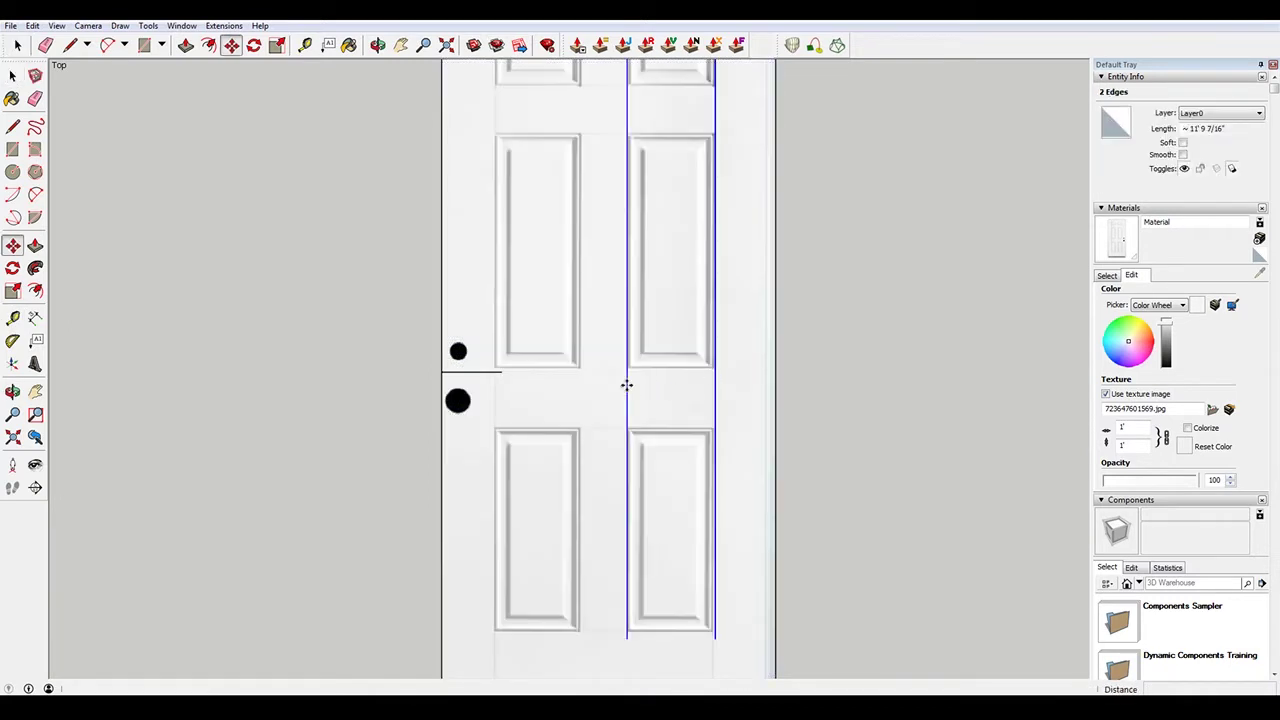
click(629, 383)
key(ctrl)
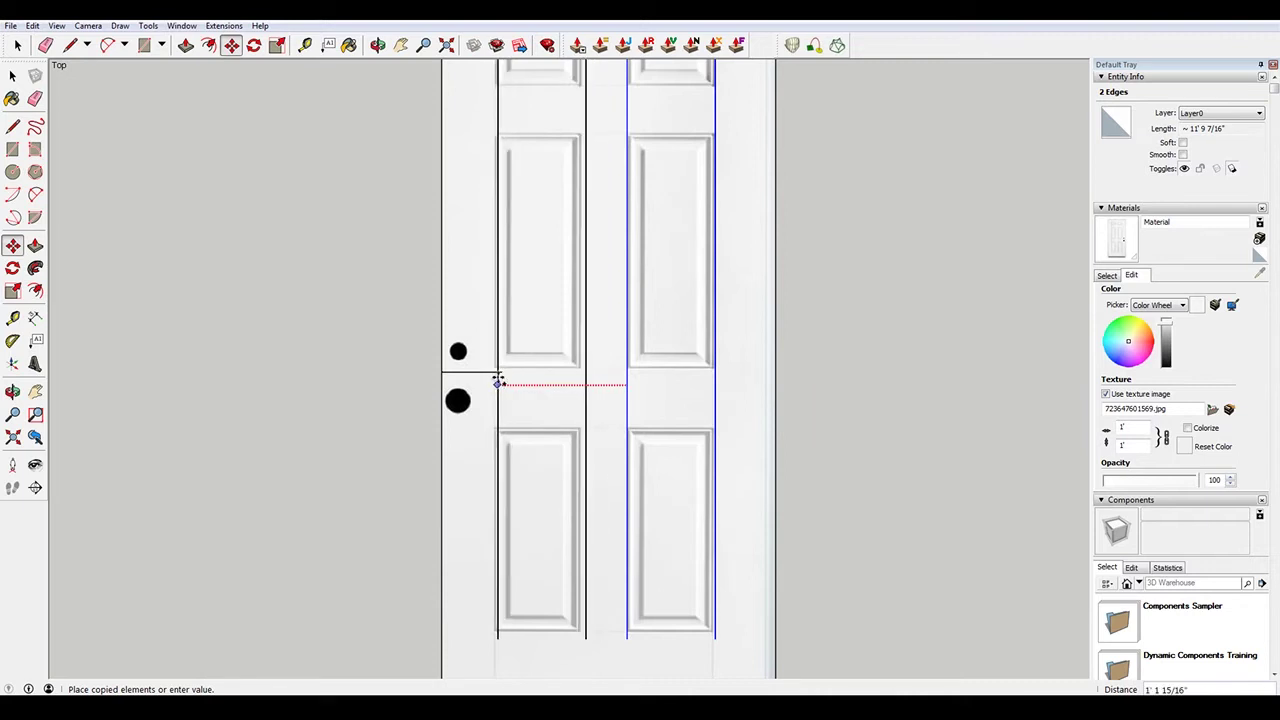
click(502, 377)
key(space)
Delete the 6.5" horizontal spacing line between the lock holes
scroll(710, 345, down, 3)
scroll(680, 460, up, 4)
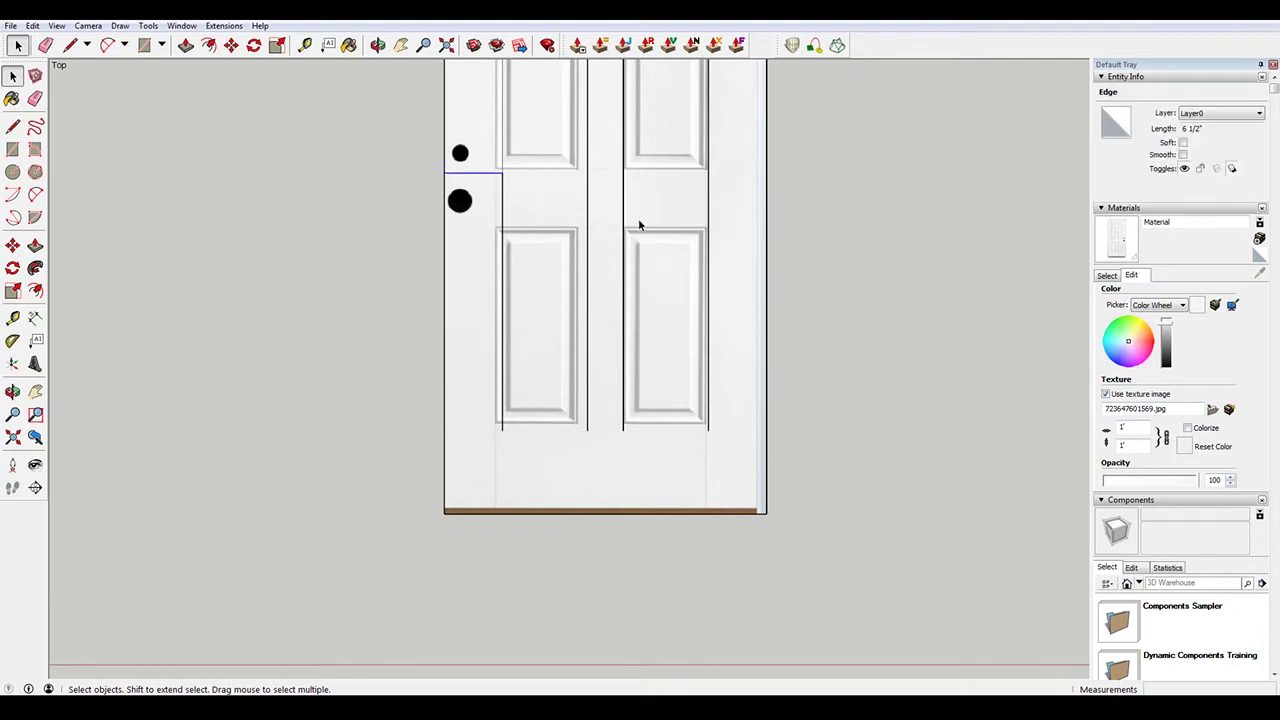
key(Delete)
Measure the width between the left panel column's edge lines and the gap between the two columns
scroll(532, 210, down, 3)
scroll(602, 304, down, 3)
scroll(545, 125, up, 3)
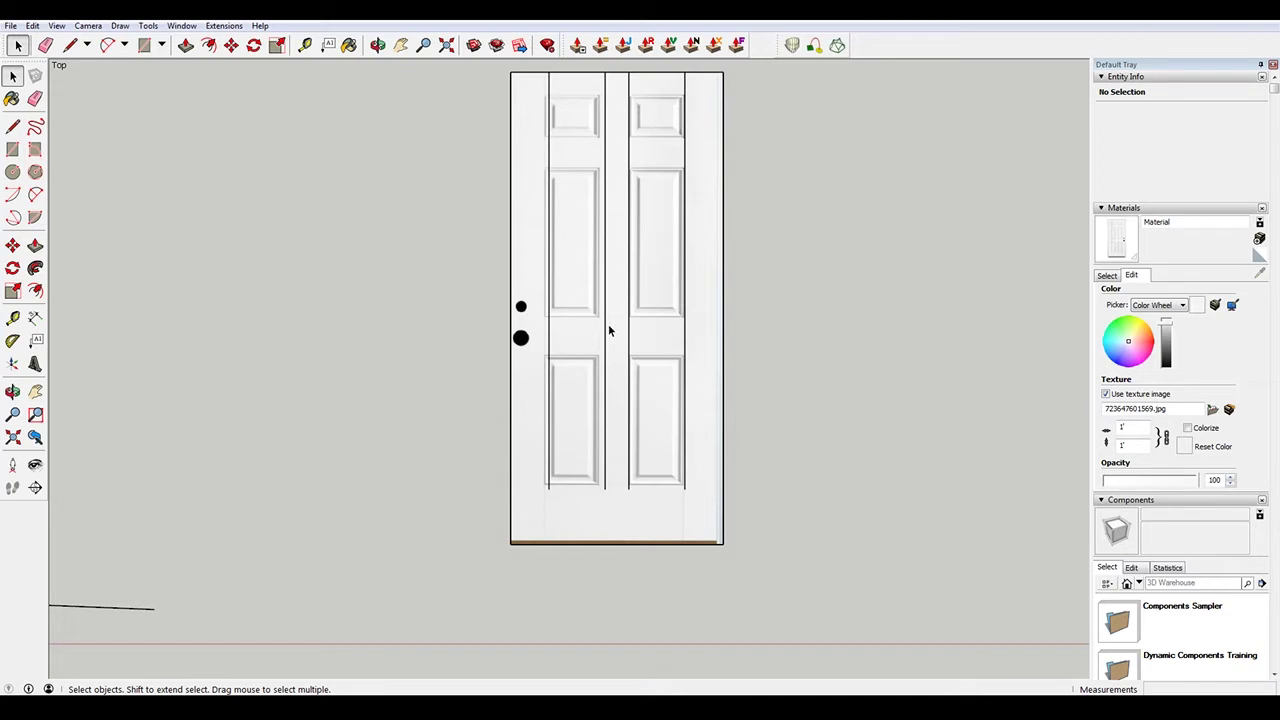
scroll(629, 346, up, 1)
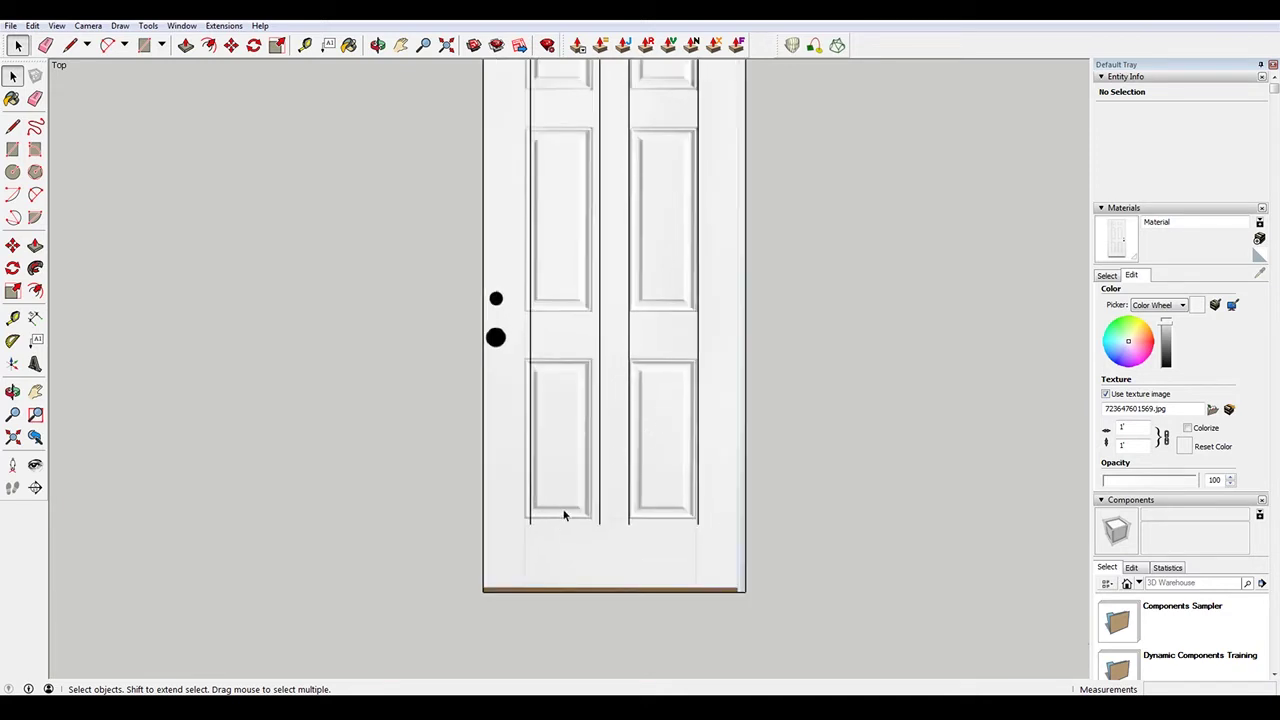
scroll(714, 489, up, 1)
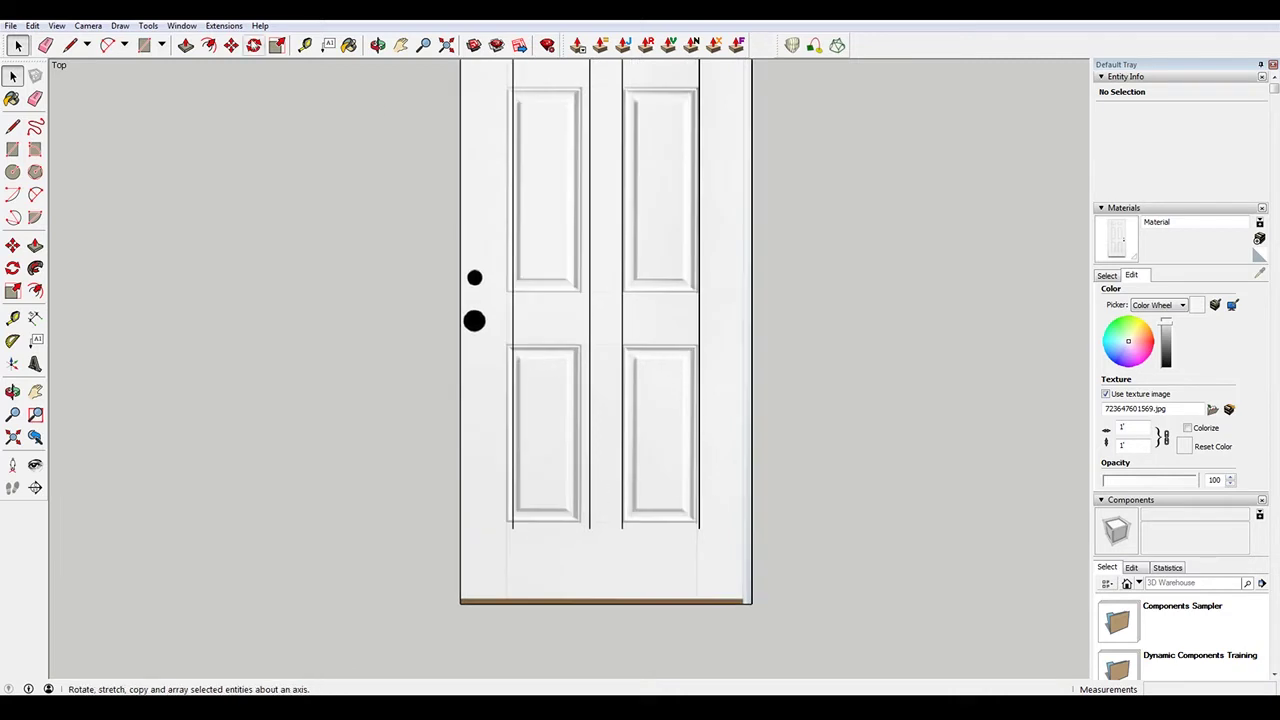
click(305, 45)
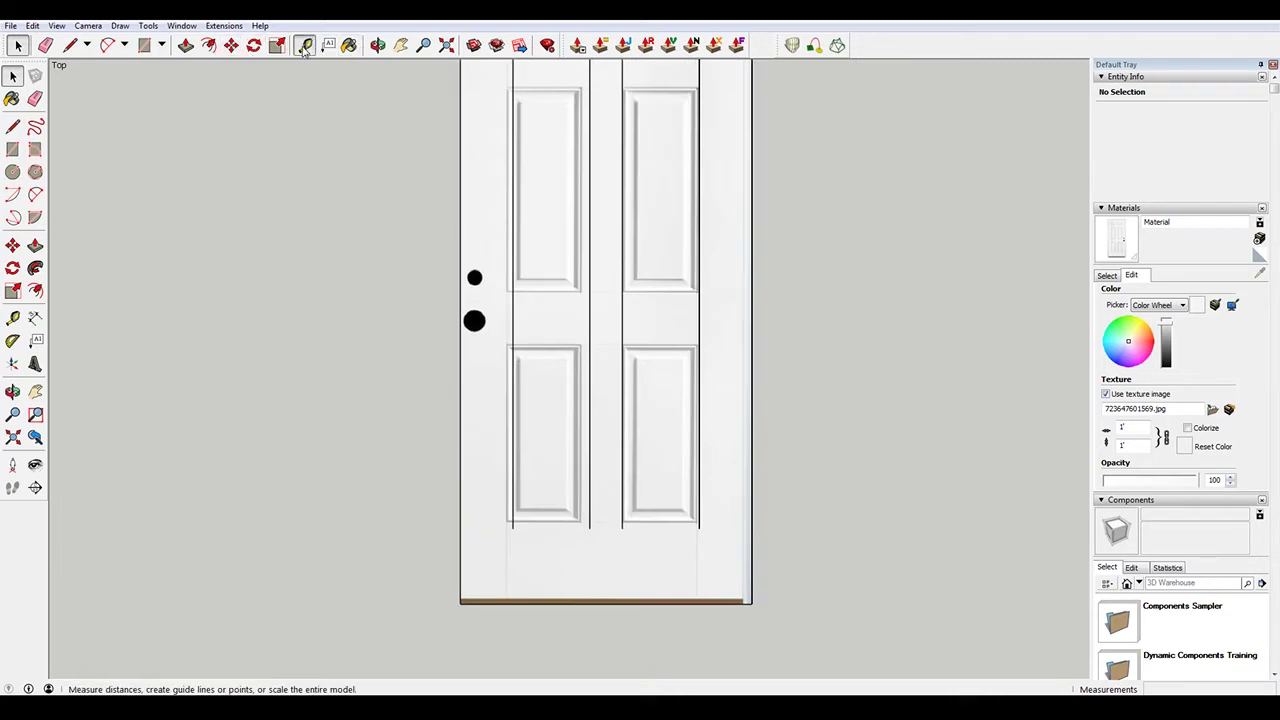
click(589, 528)
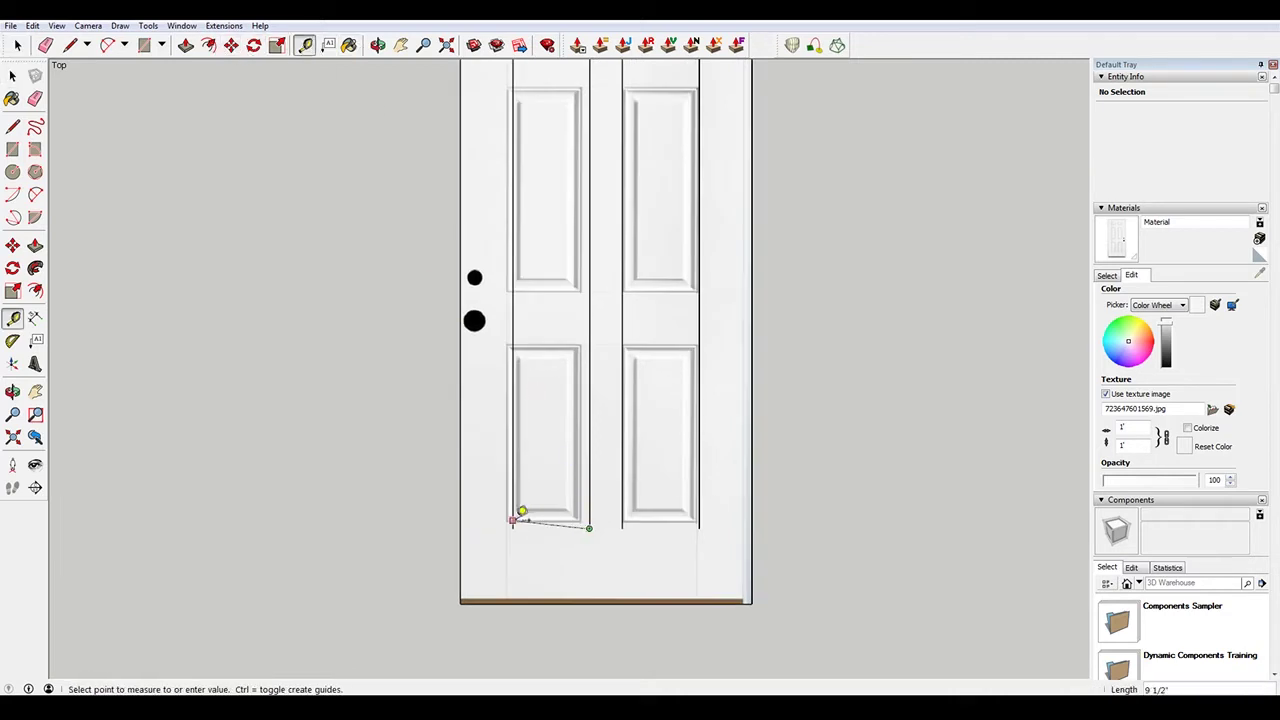
click(622, 528)
click(622, 528)
key(space)
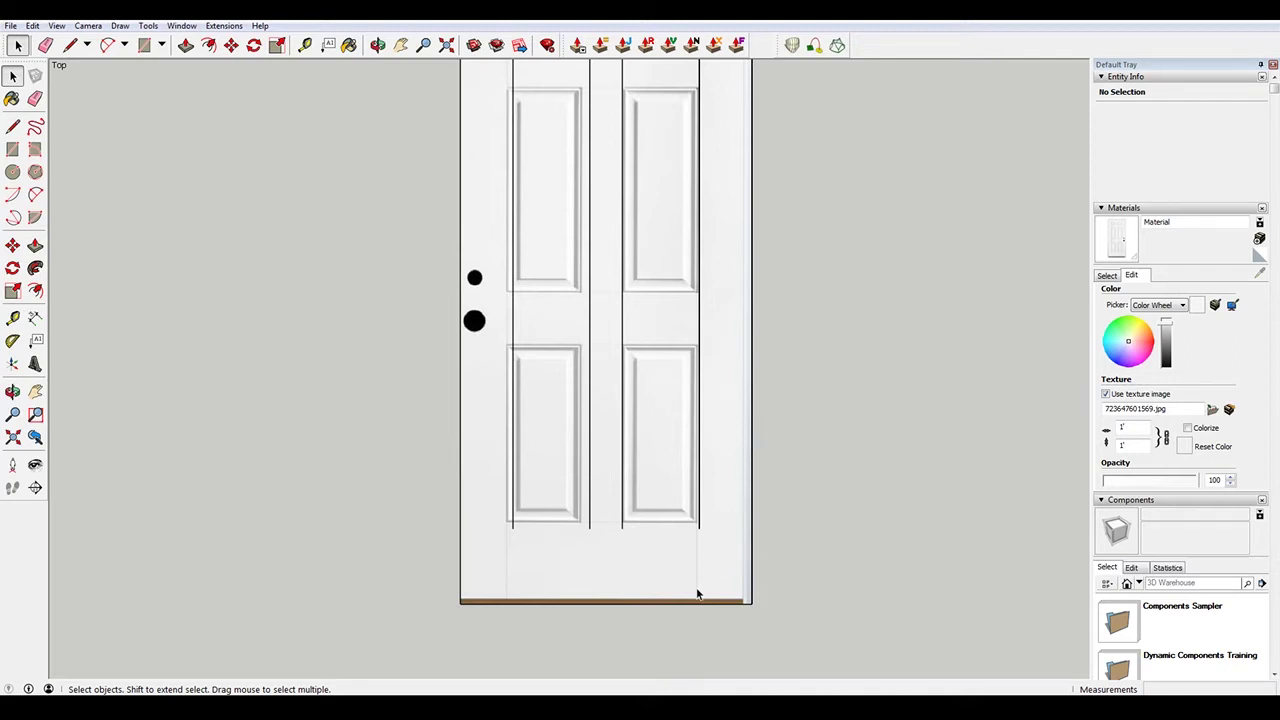
Measure the door's width along its bottom edge
click(305, 45)
click(462, 601)
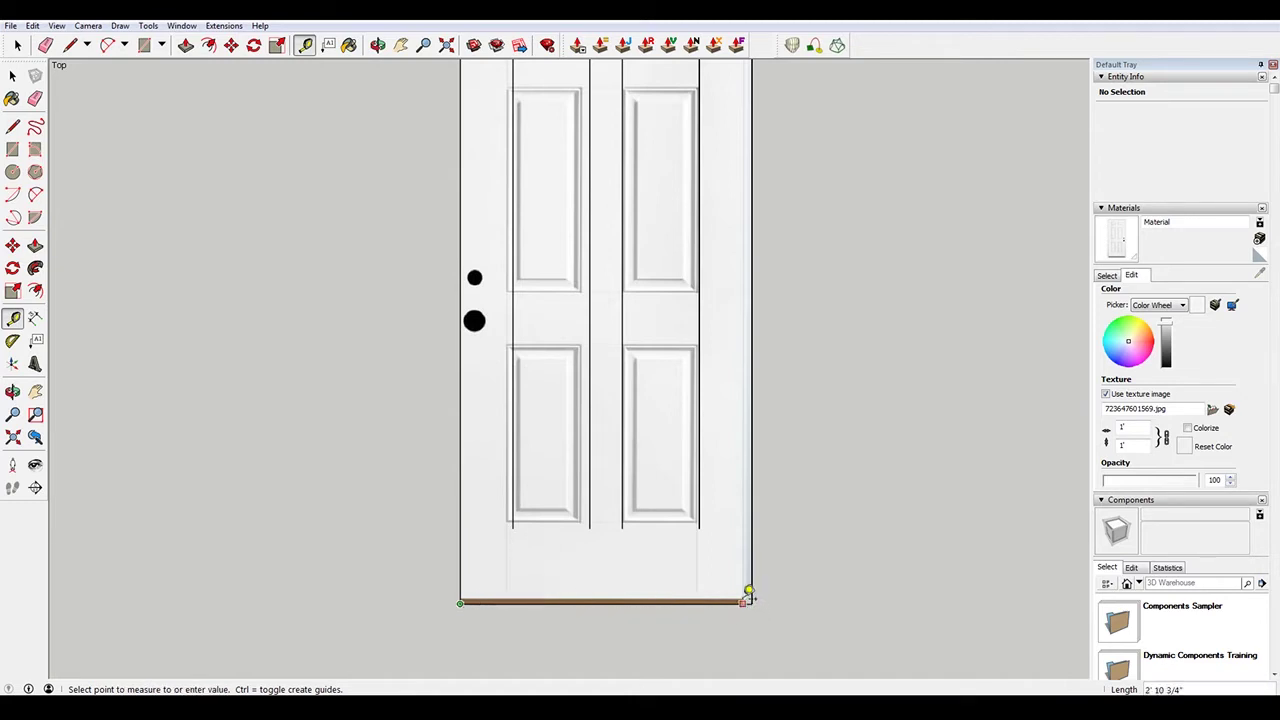
scroll(700, 580, down, 3)
key(space)
scroll(700, 612, up, 2)
Draw a rectangle 19" wide and about 1' deep below the door, starting at its bottom left corner
key(l)
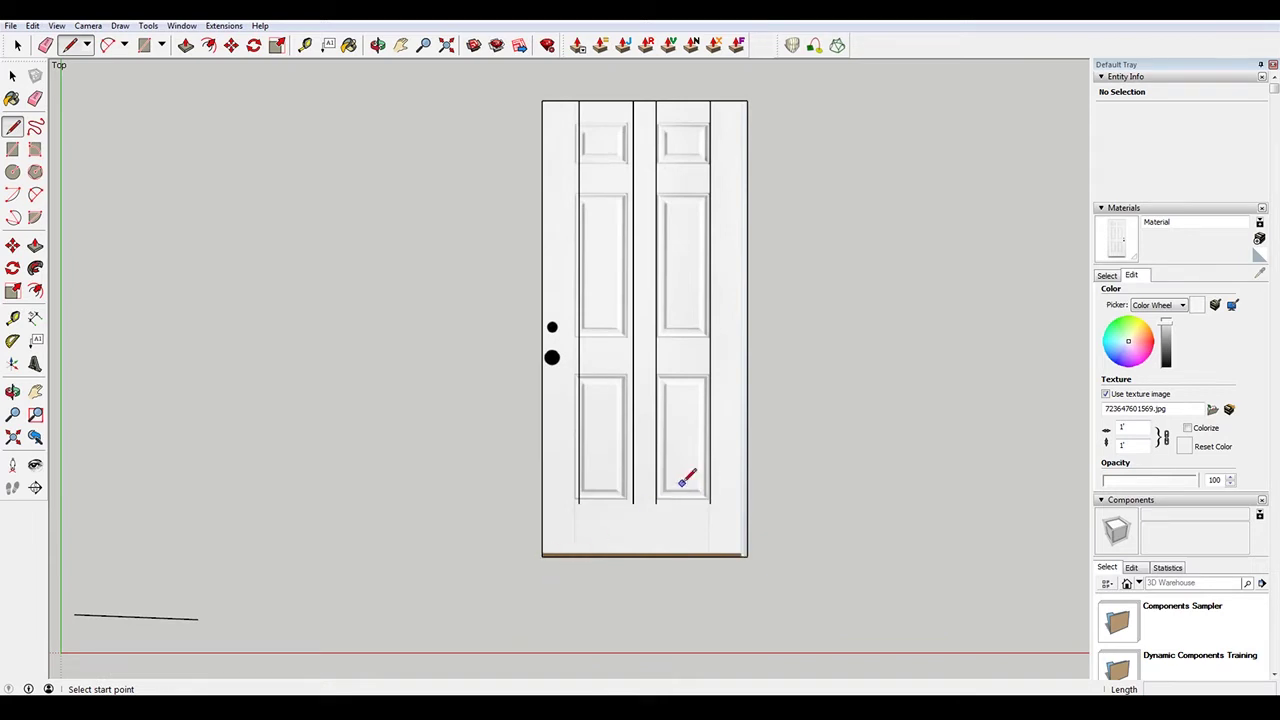
click(542, 556)
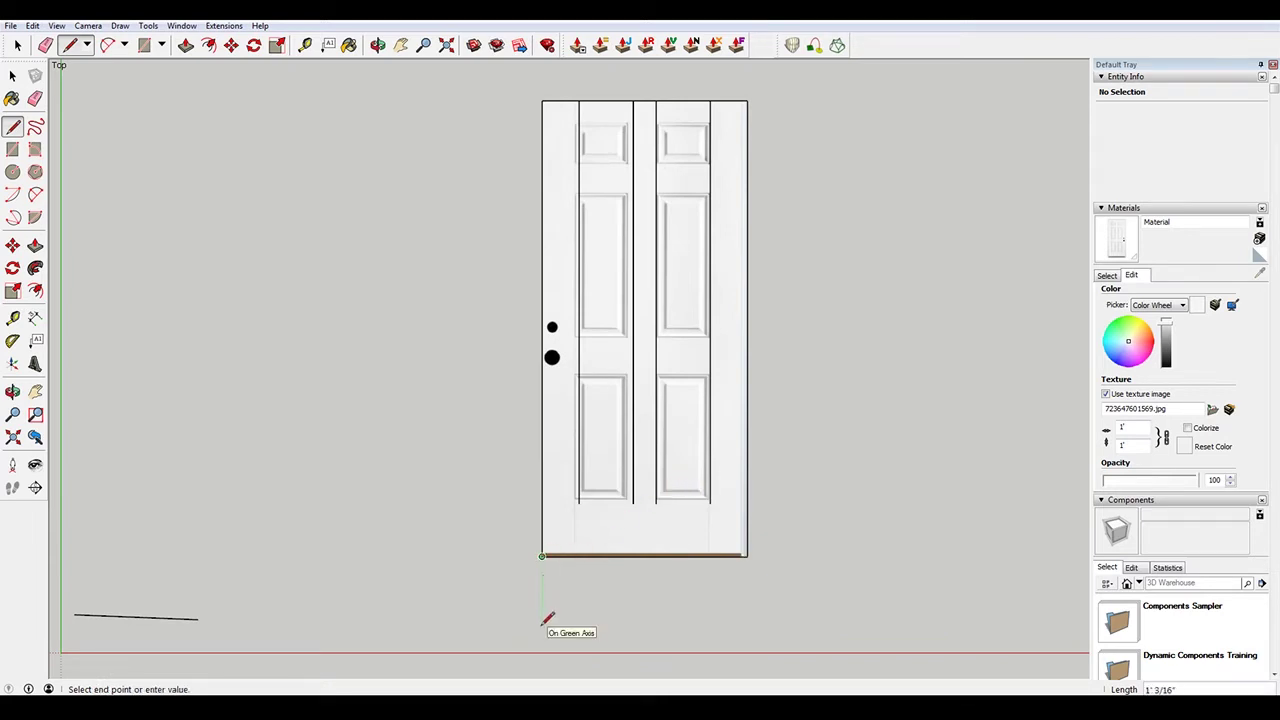
click(541, 626)
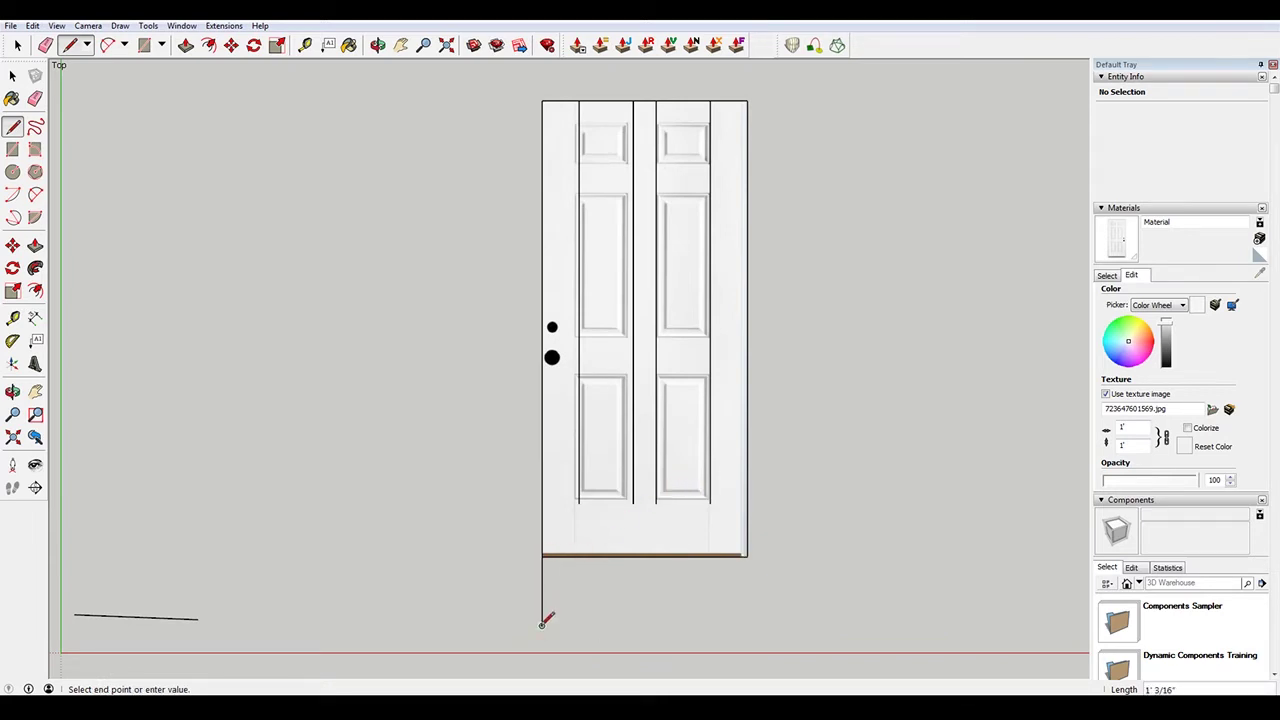
click(646, 626)
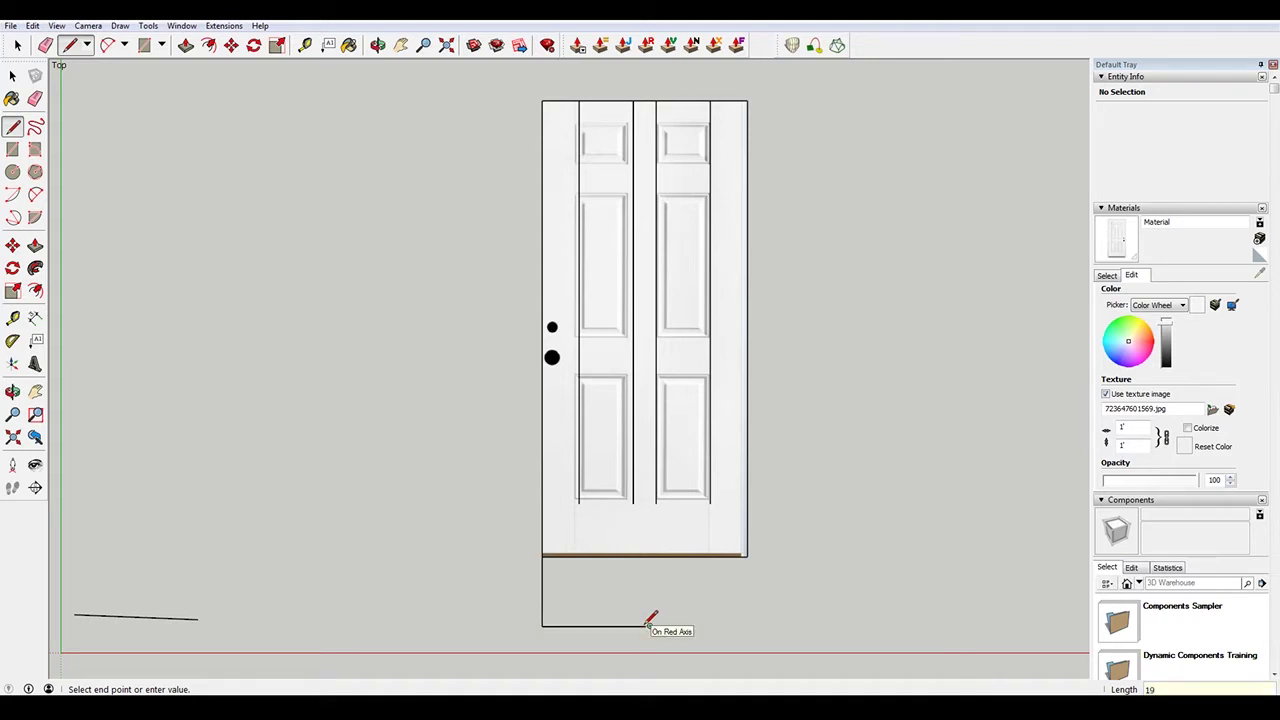
click(646, 556)
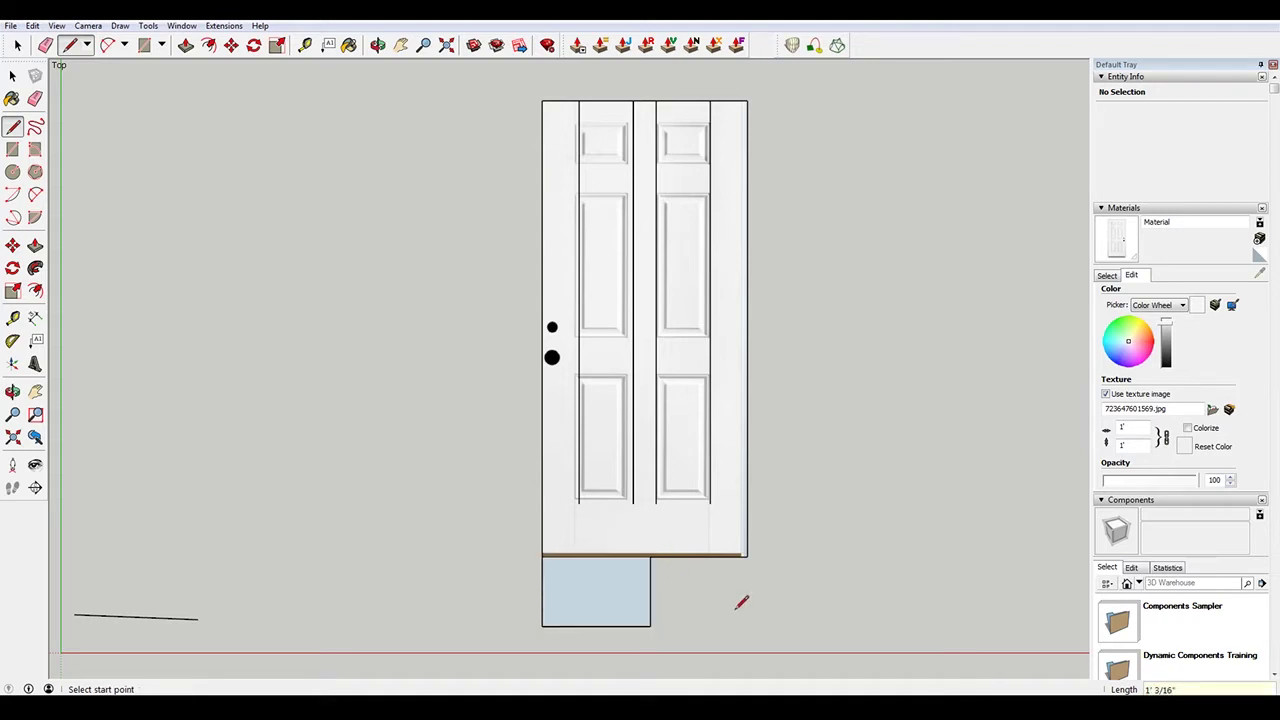
Draw a horizontal line from the rectangle's lower right corner to the point directly below the door's right edge
key(space)
scroll(670, 610, up, 1)
scroll(670, 610, up, 1)
key(l)
click(643, 634)
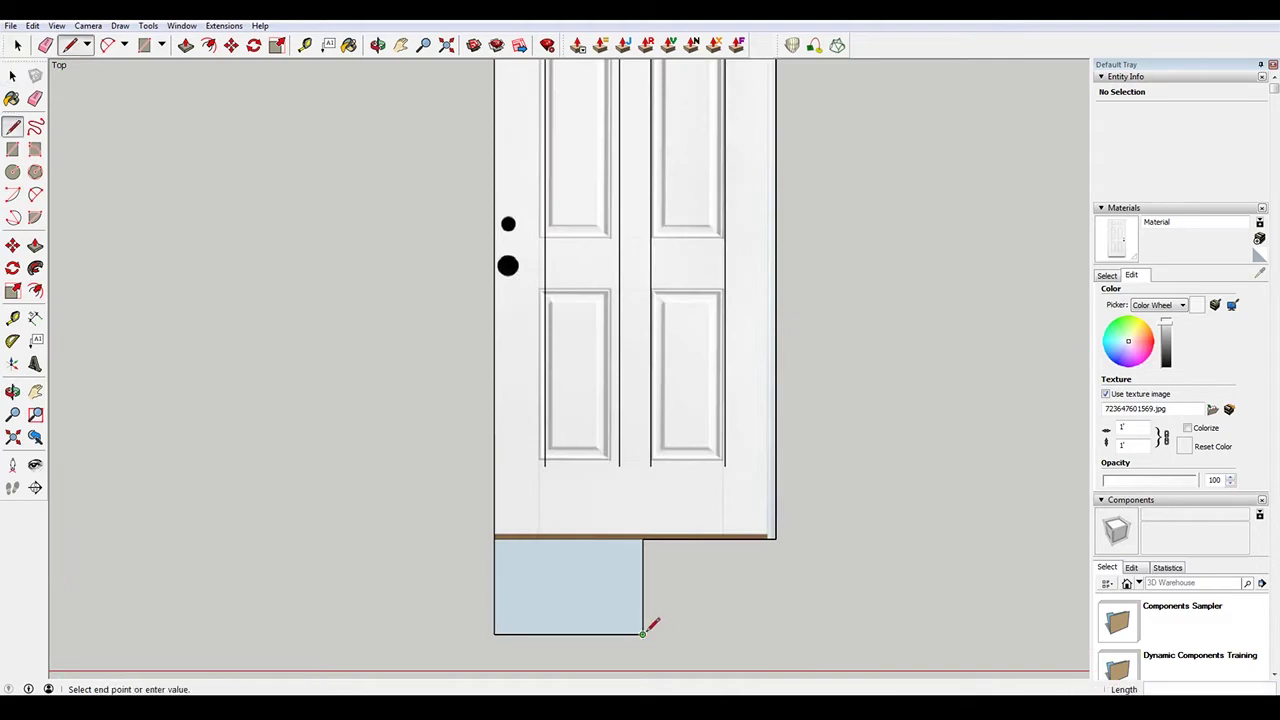
click(775, 537)
key(space)
Delete the rectangle's face and its edges below the door, keeping only the horizontal line extending from it
click(531, 605)
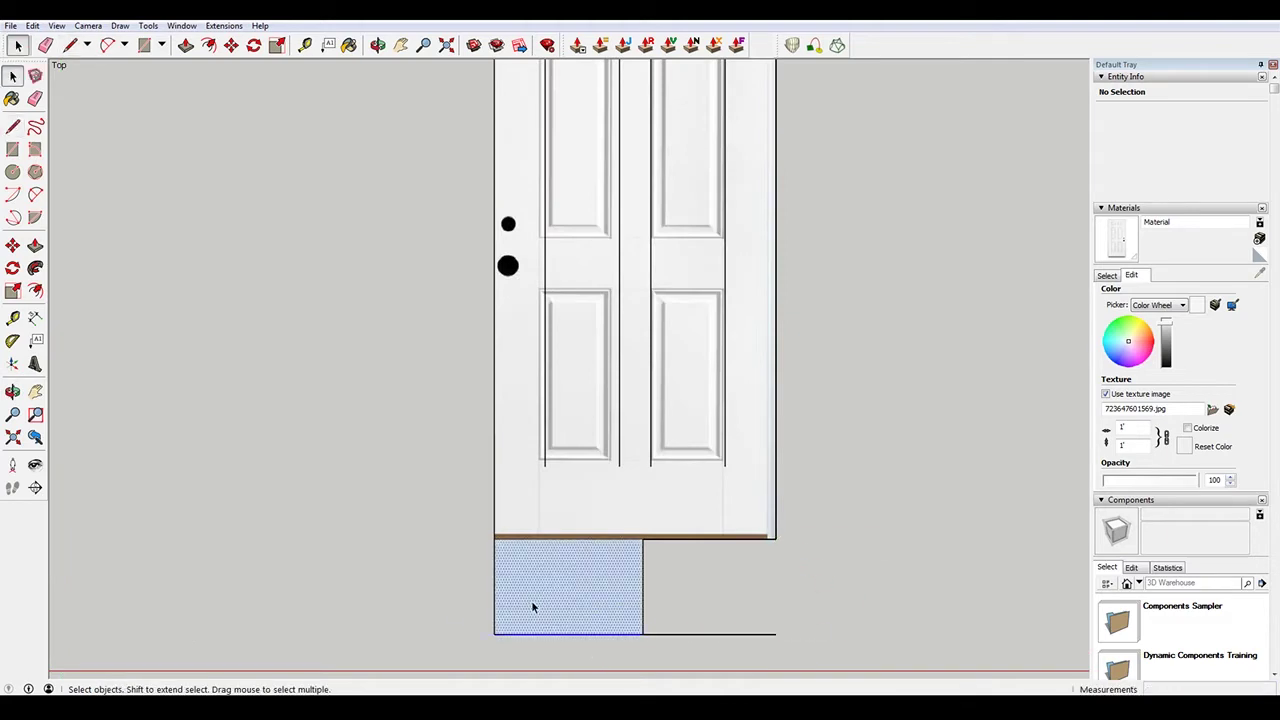
key(Delete)
click(643, 600)
key(Delete)
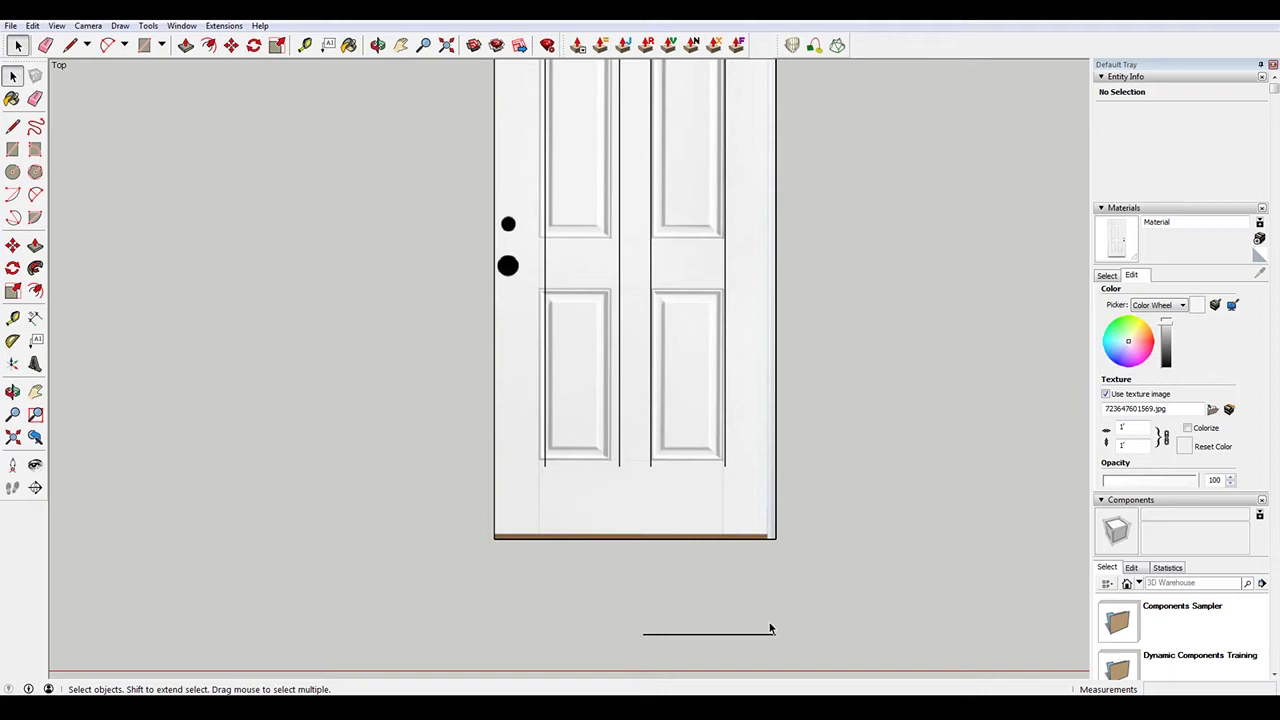
Draw a vertical line about 6 3/4" long upward from the right end of the horizontal spacing line
key(l)
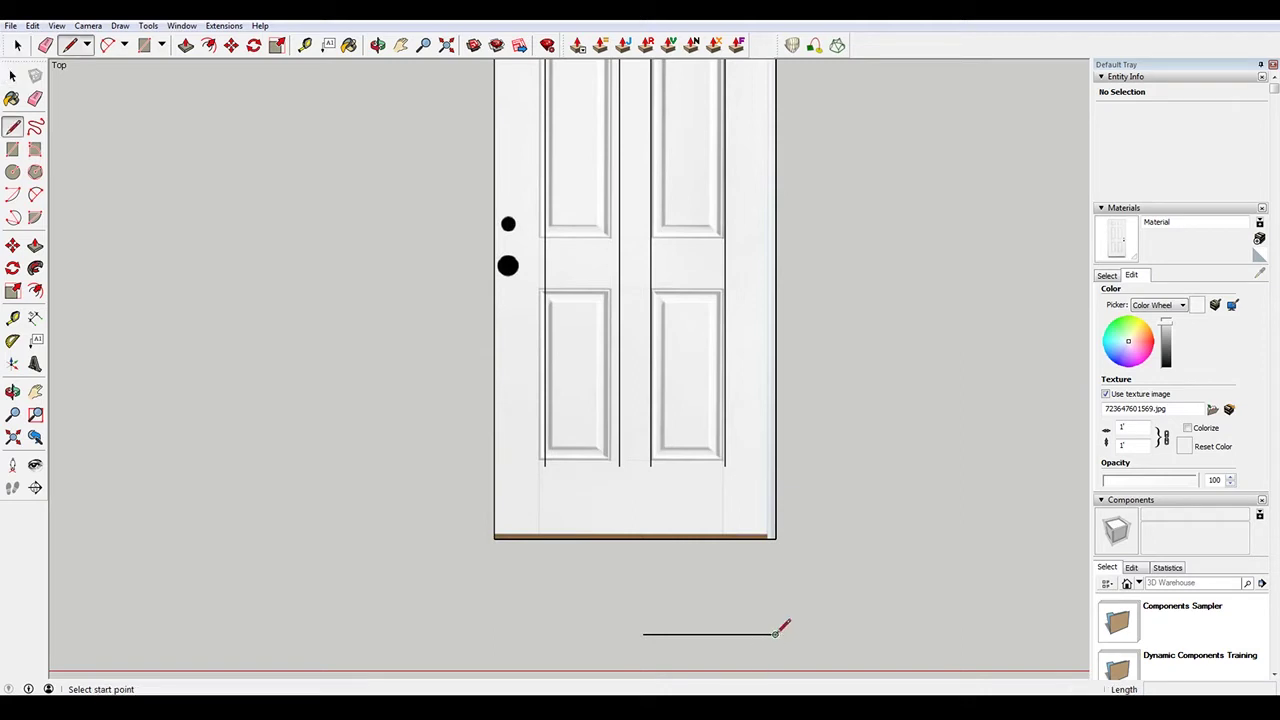
click(776, 633)
click(776, 583)
key(space)
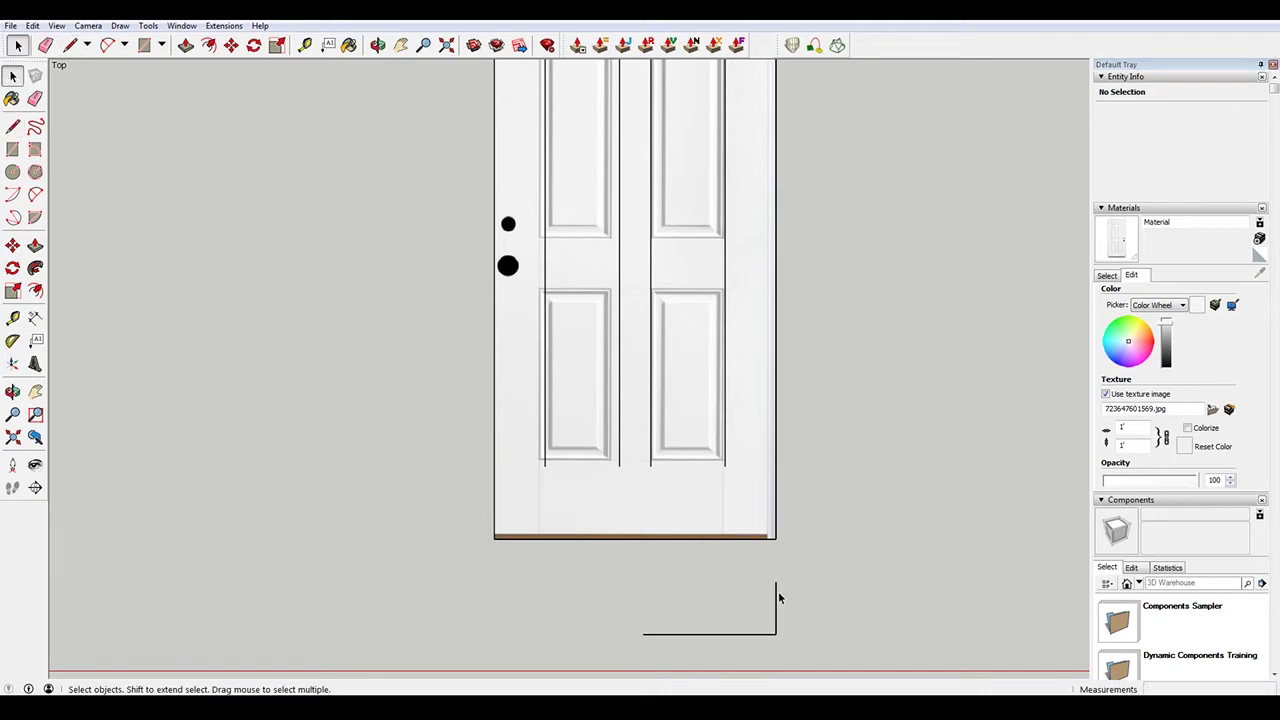
Copy the short vertical edge to the left end of the spacing line, dividing the distance into three equal gaps
click(776, 596)
key(m)
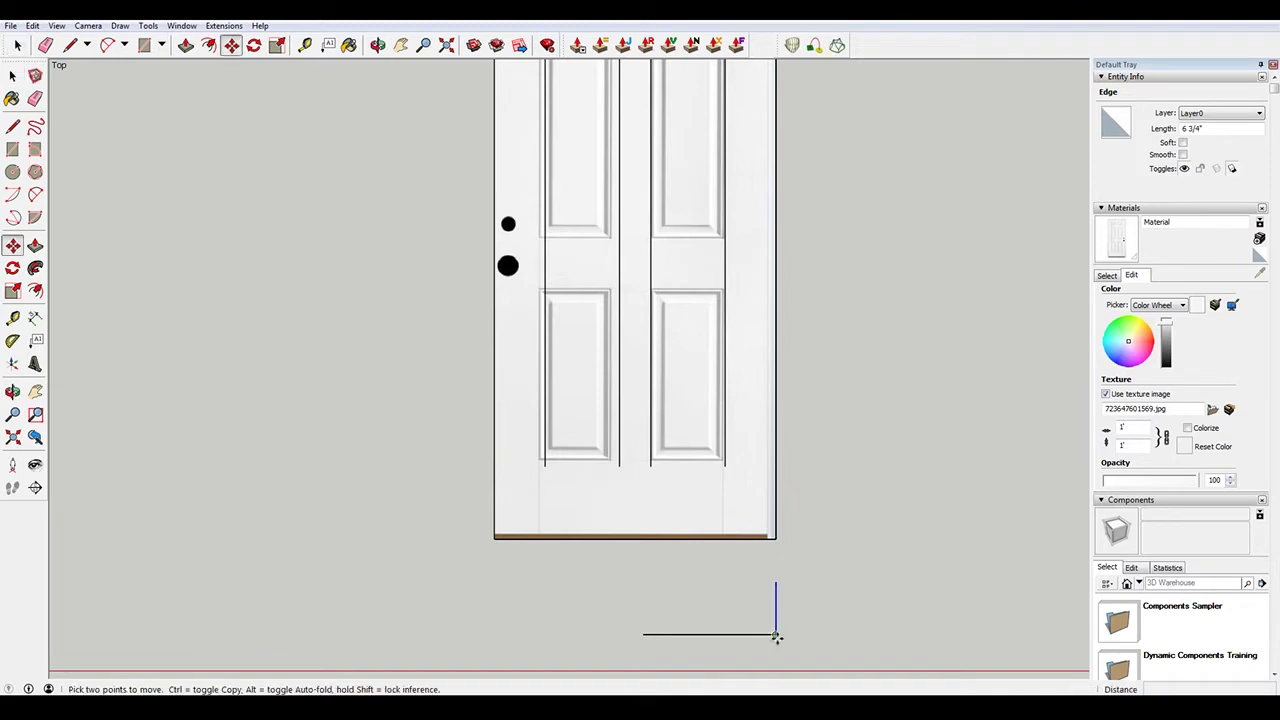
click(776, 634)
key(ctrl)
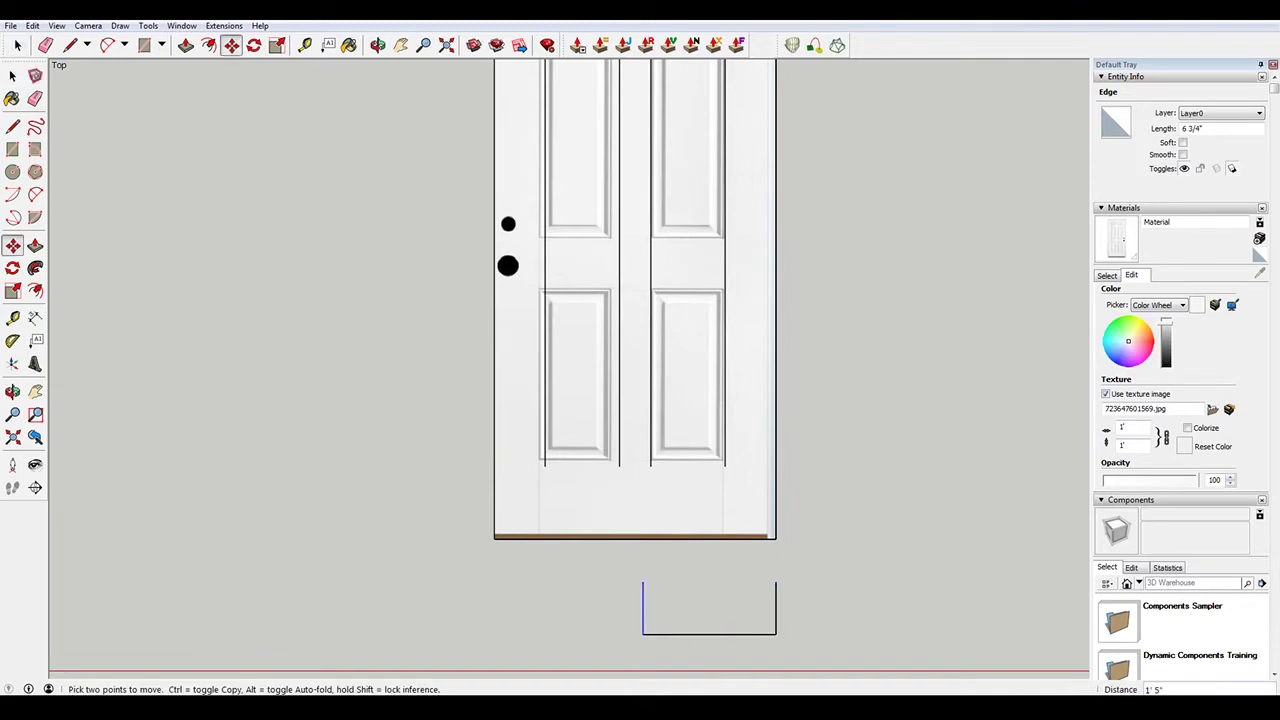
text(/2)
key(Return)
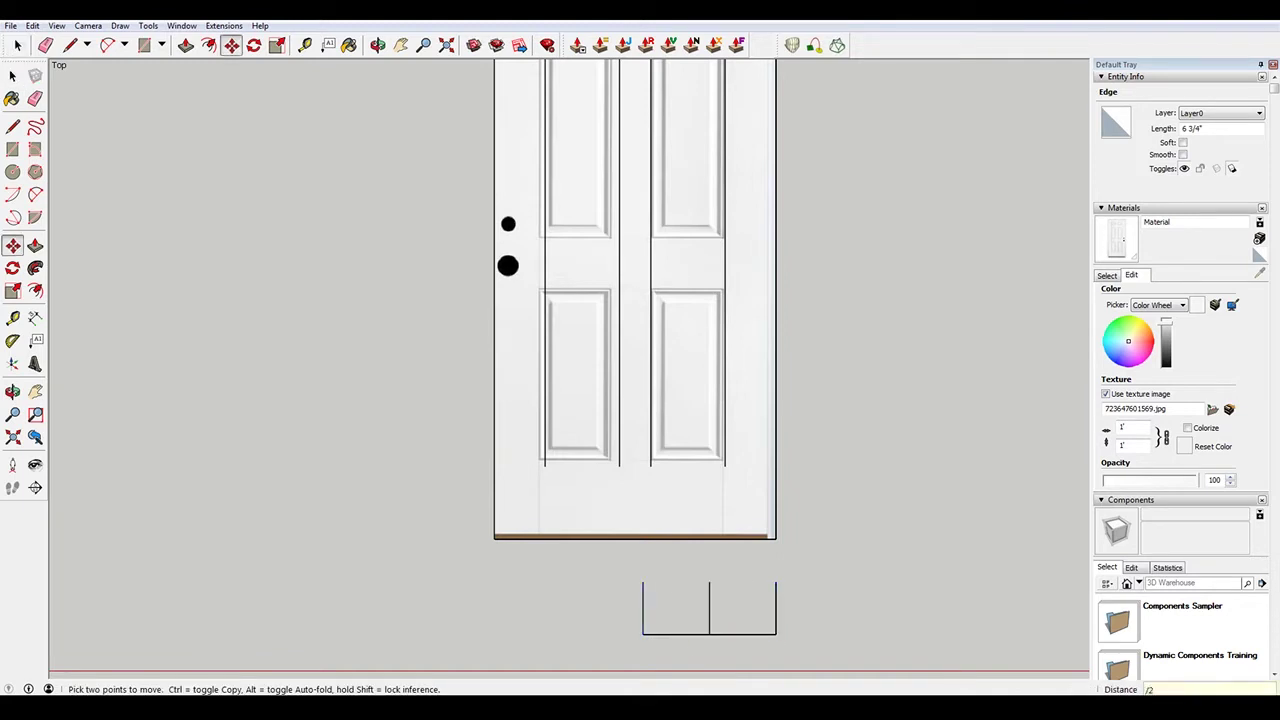
text(/3)
key(Return)
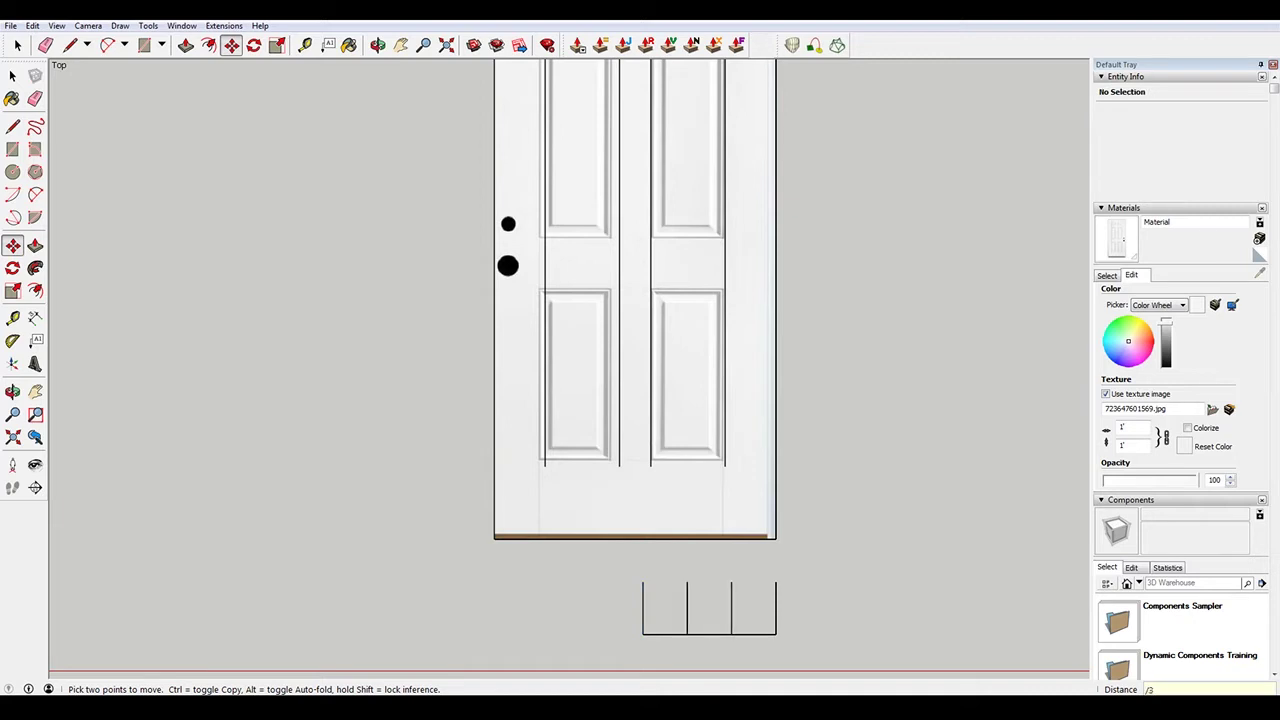
key(space)
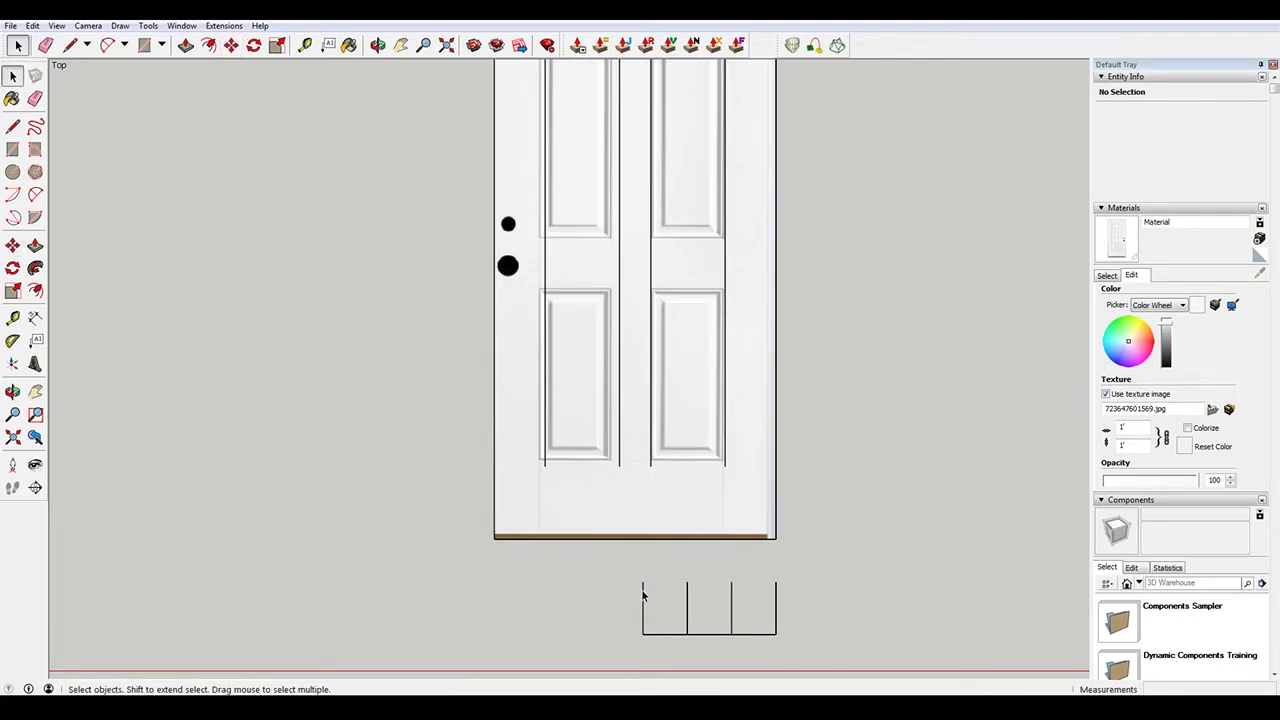
Delete the leftmost segment of the horizontal spacing line
scroll(691, 645, up, 1)
click(680, 636)
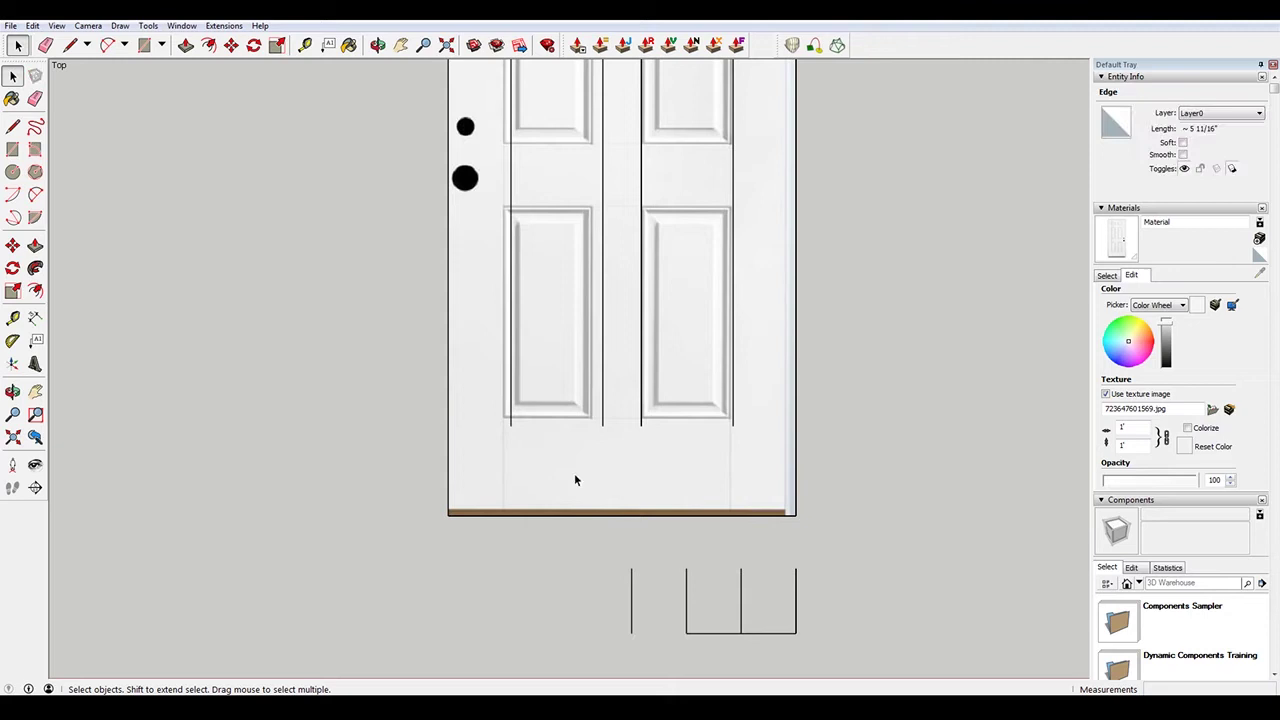
key(Delete)
drag(650, 593, 624, 600)
key(m)
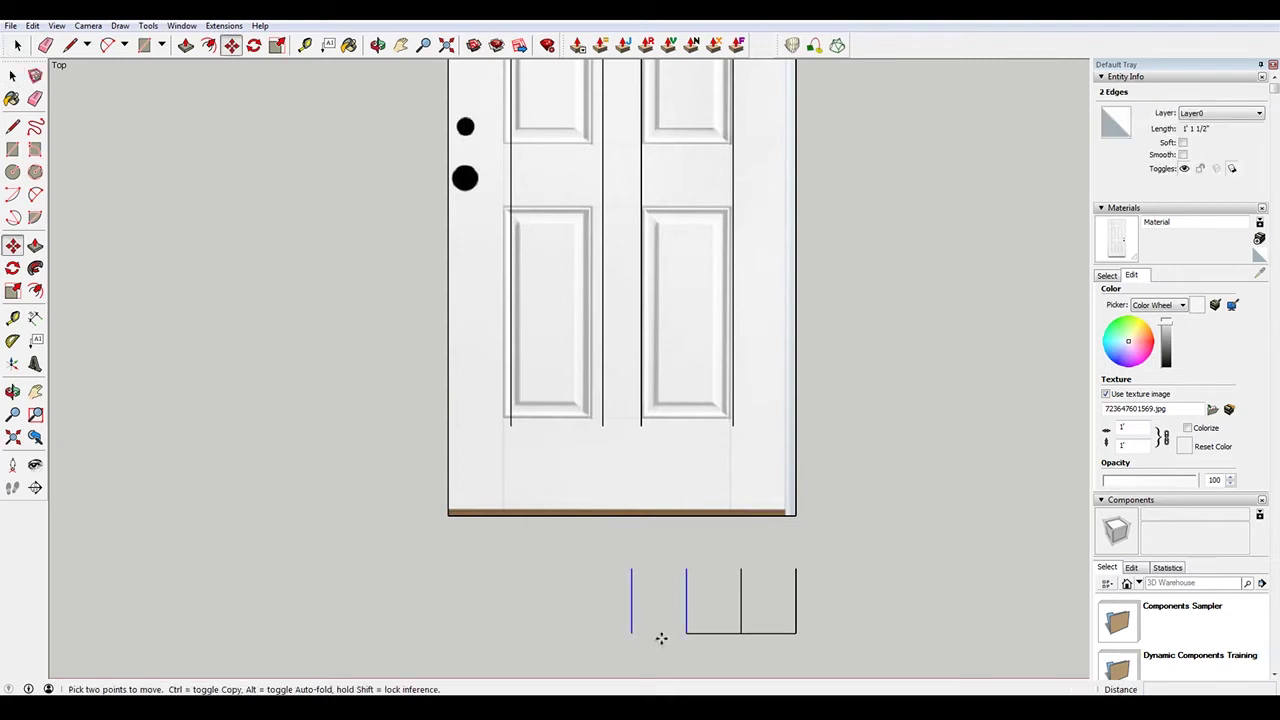
key(ctrl)
click(632, 634)
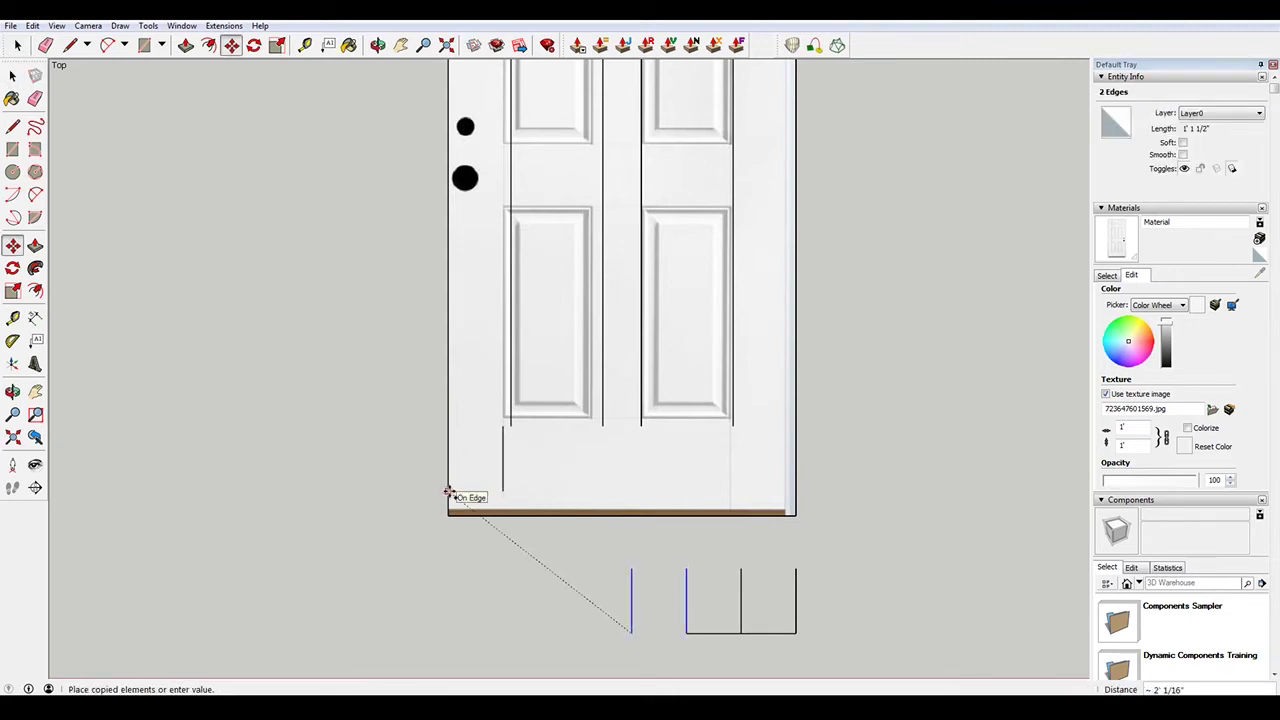
key(space)
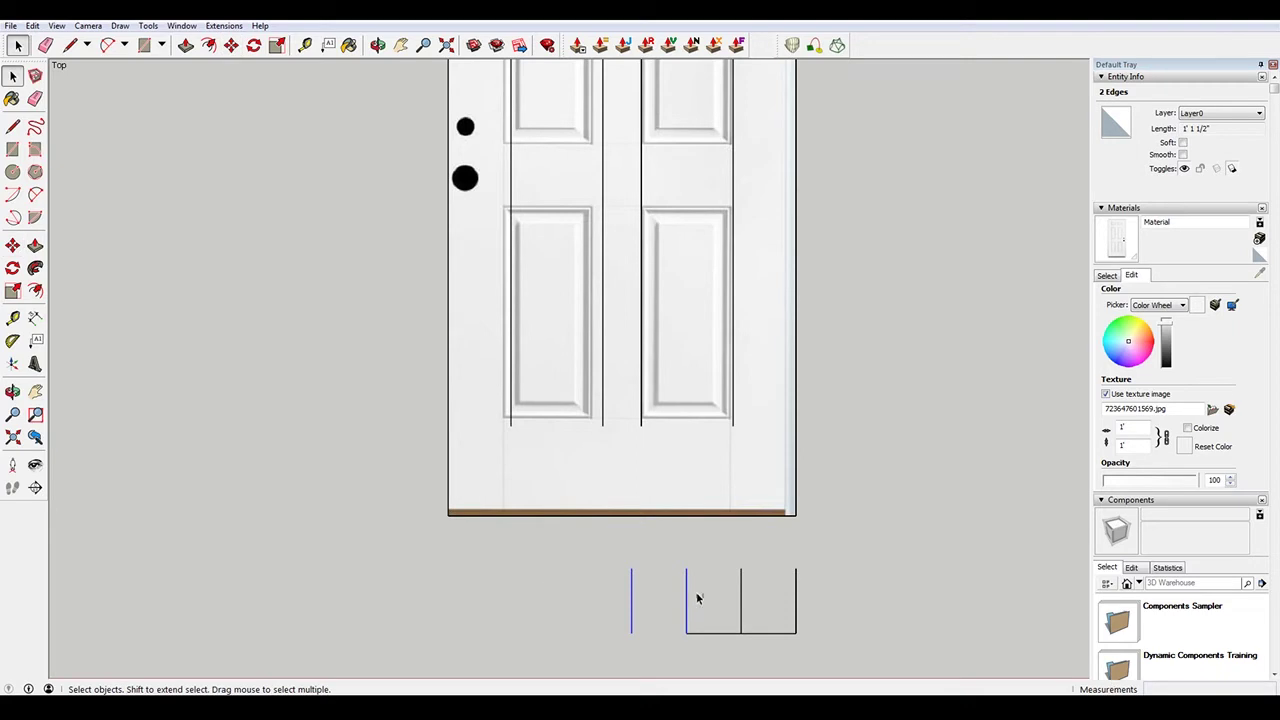
Copy the second spacing mark from the left onto the door face, one gap in from the door's left edge
click(681, 625)
key(m)
click(632, 632)
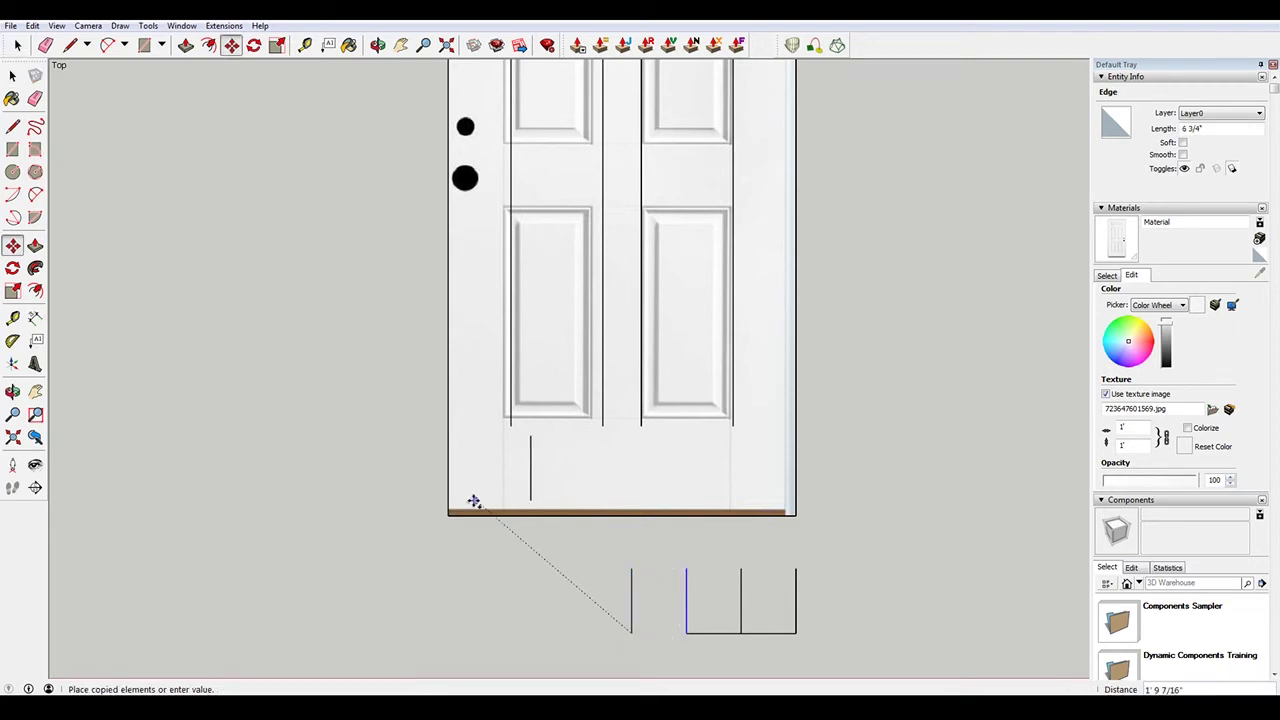
click(449, 476)
key(space)
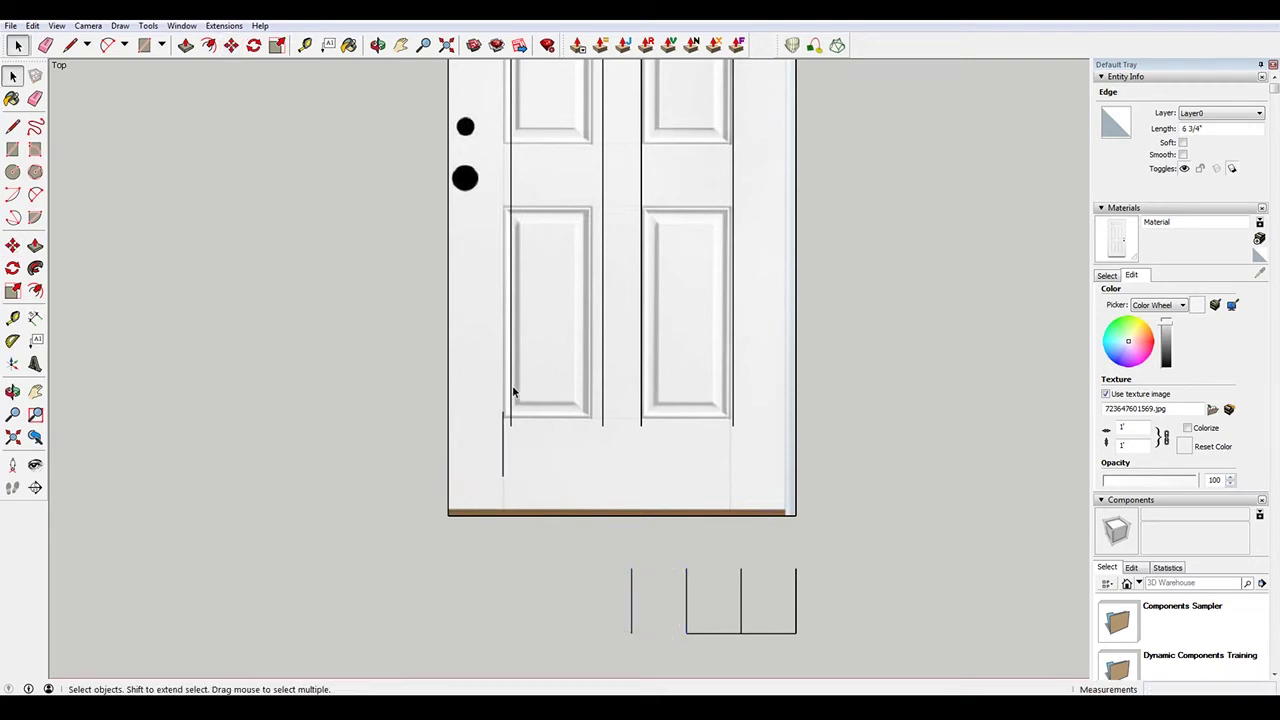
Move both edge lines of the left panel column left onto the copied spacing mark
click(512, 387)
shift+click(604, 394)
key(m)
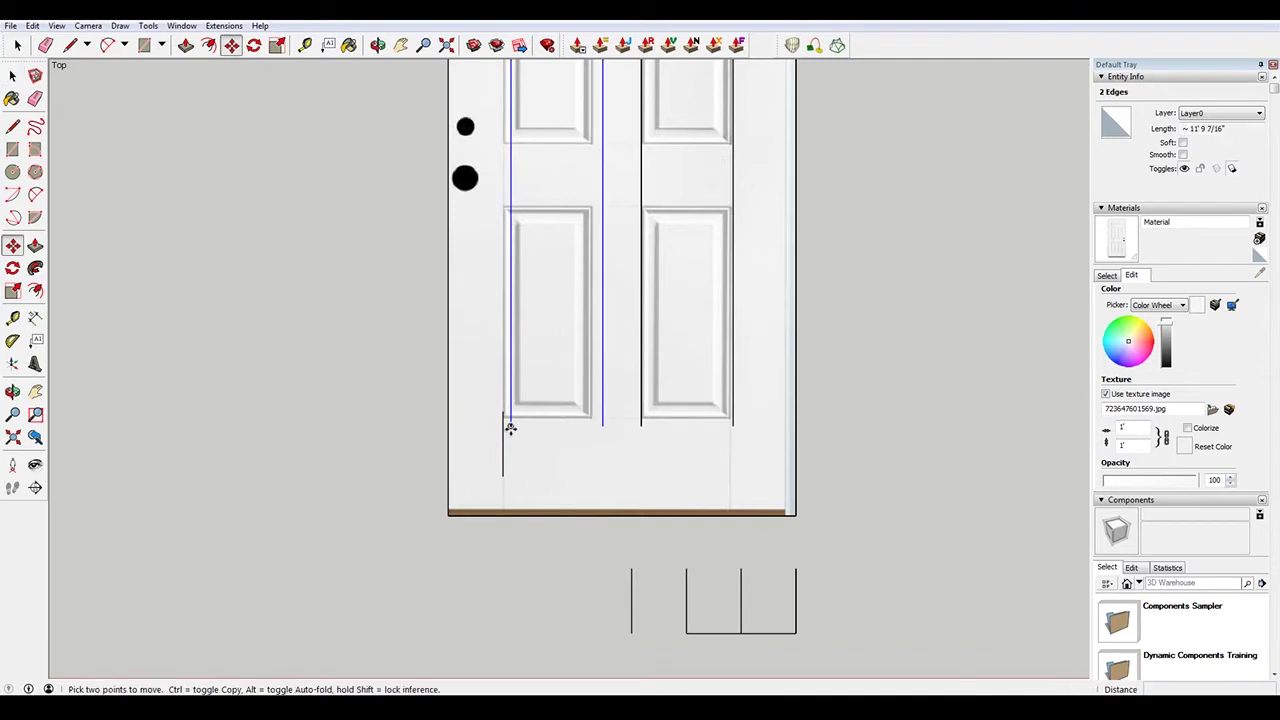
click(509, 424)
click(502, 424)
key(space)
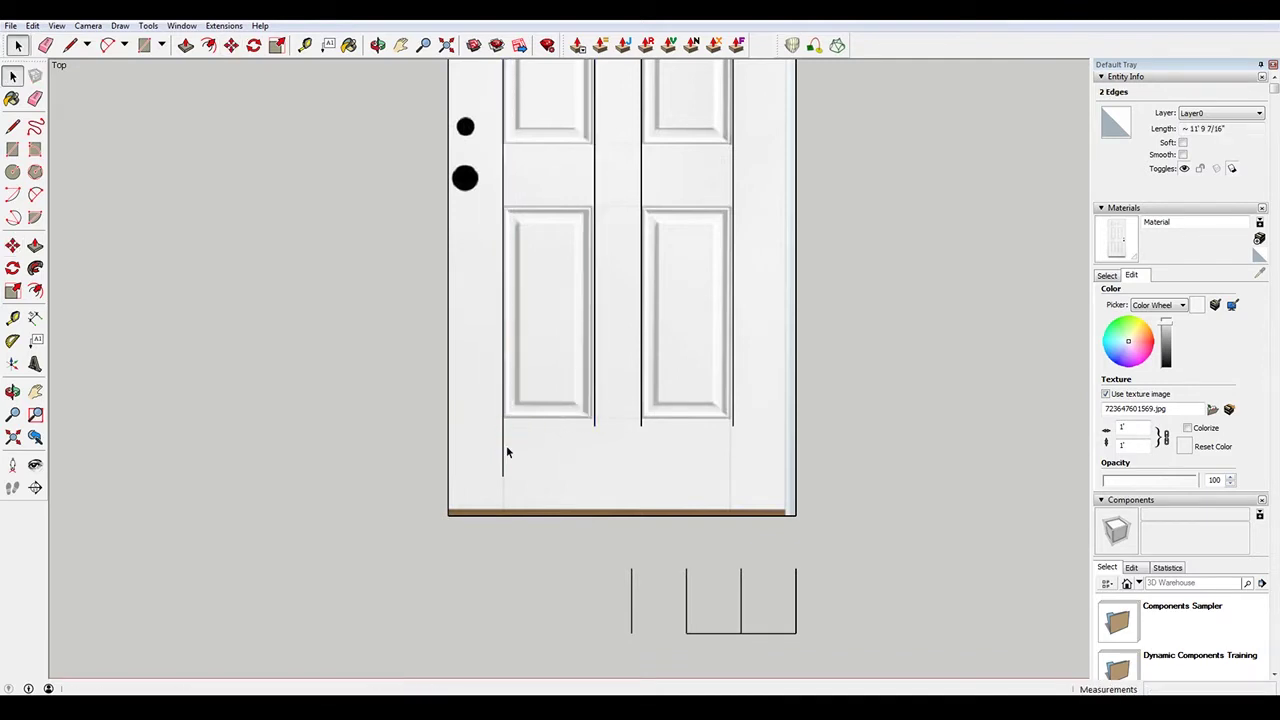
Delete the leftover spacing mark below the left panel column
click(506, 447)
click(503, 449)
key(Delete)
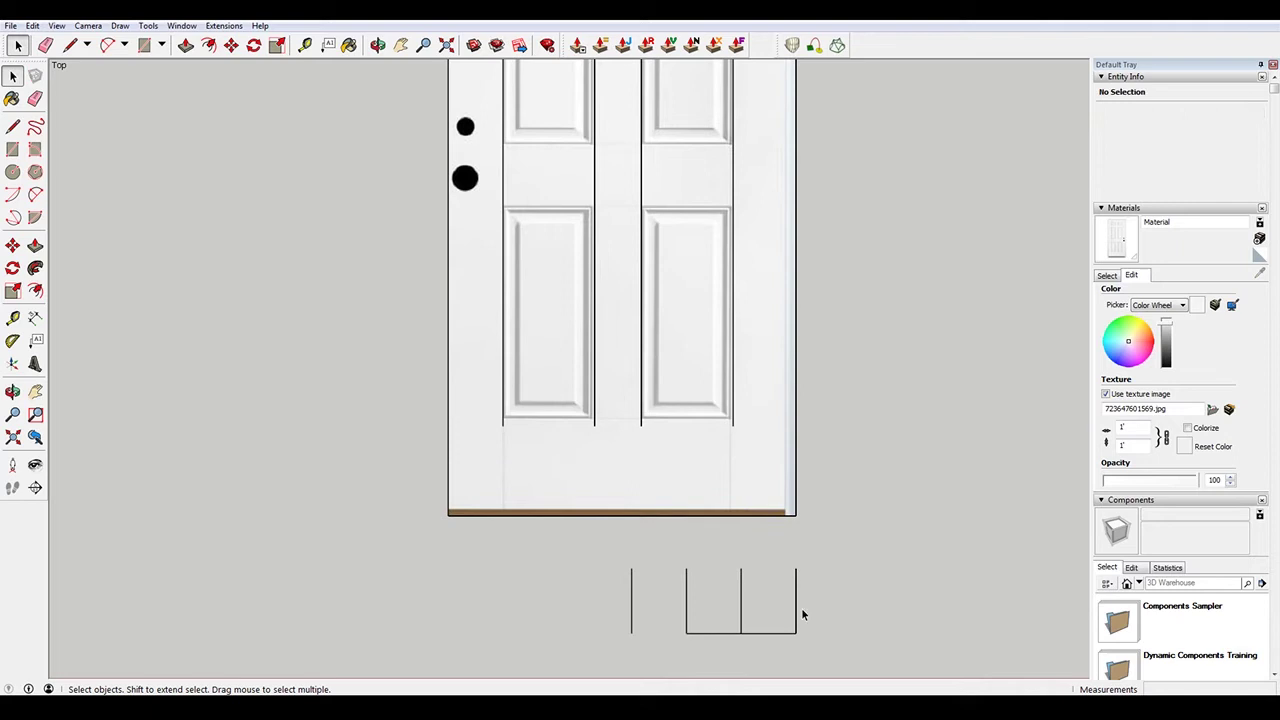
Copy the third spacing mark onto the door face, one gap in from the door's right edge
click(742, 605)
key(m)
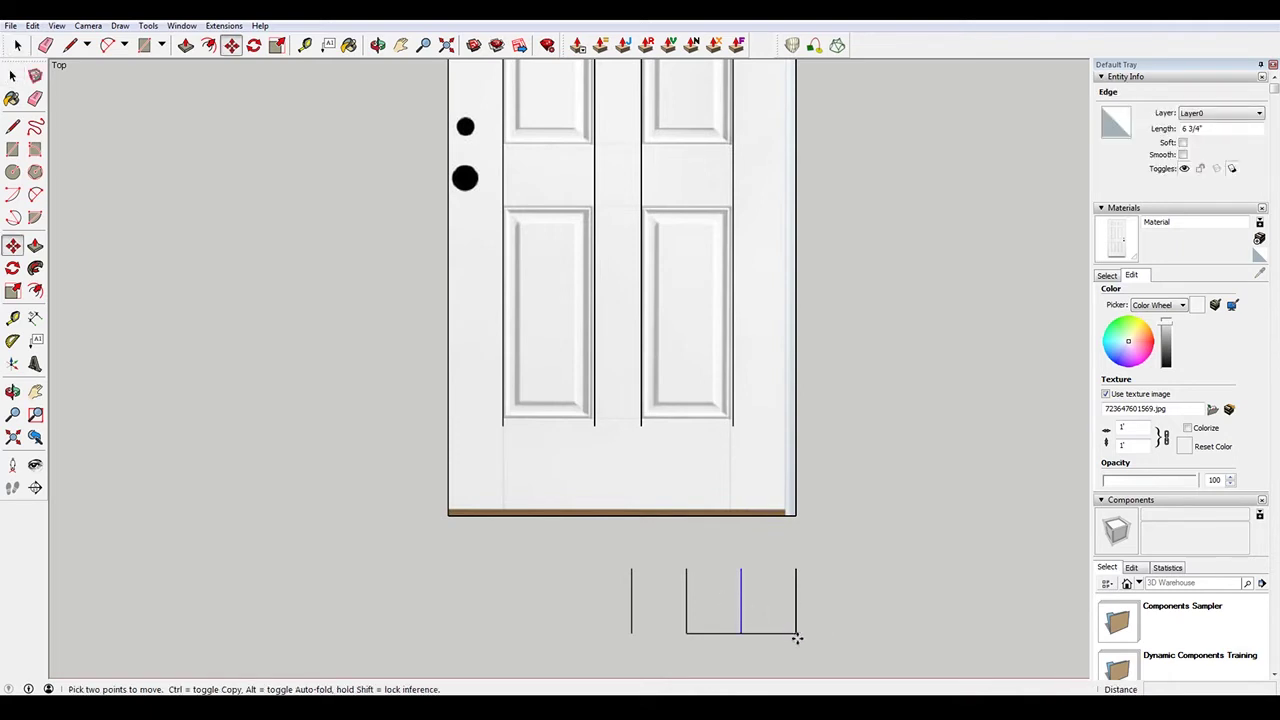
click(796, 633)
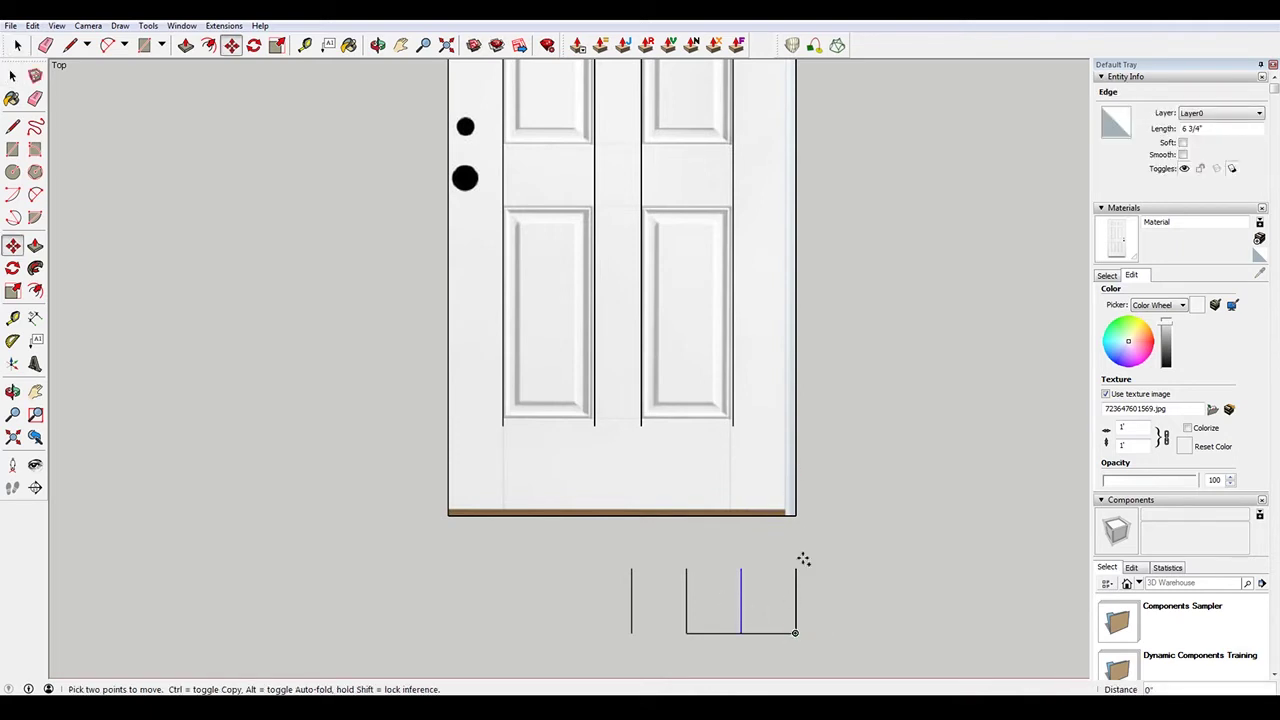
key(Escape)
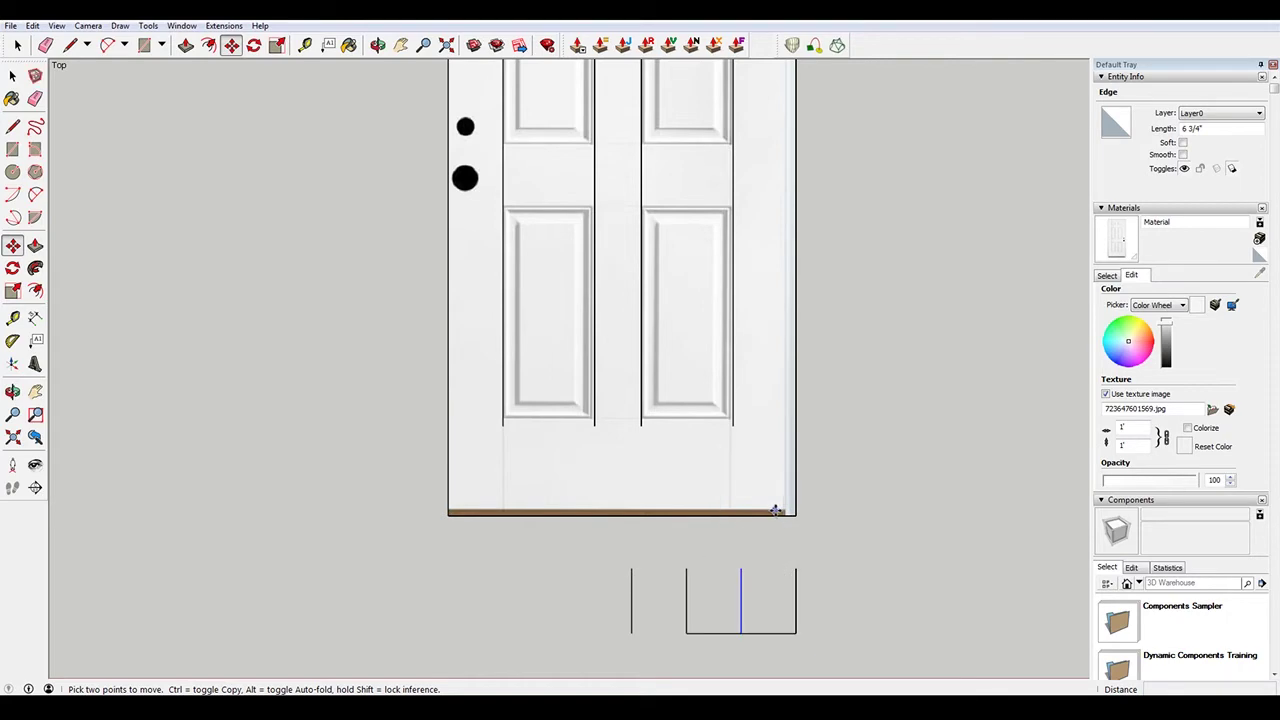
key(ctrl)
click(796, 633)
click(796, 485)
key(space)
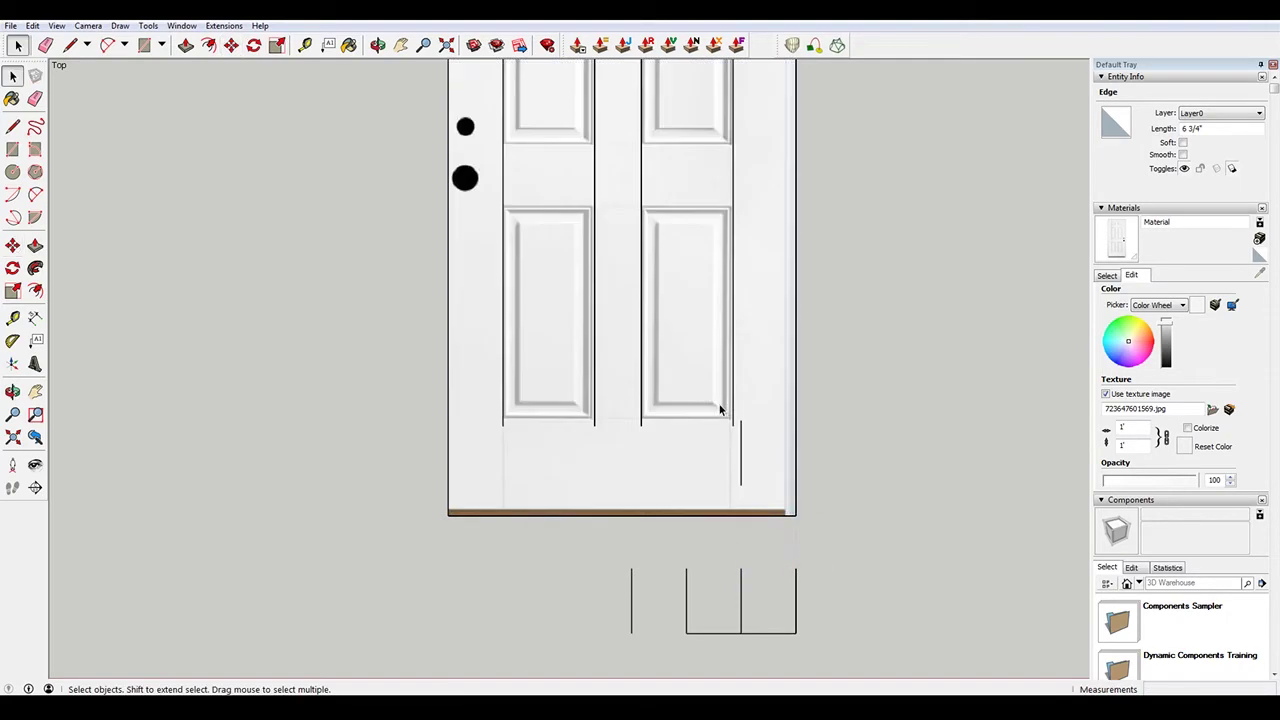
Move both edge lines of the right panel column right onto the copied spacing mark
click(734, 404)
shift+click(640, 404)
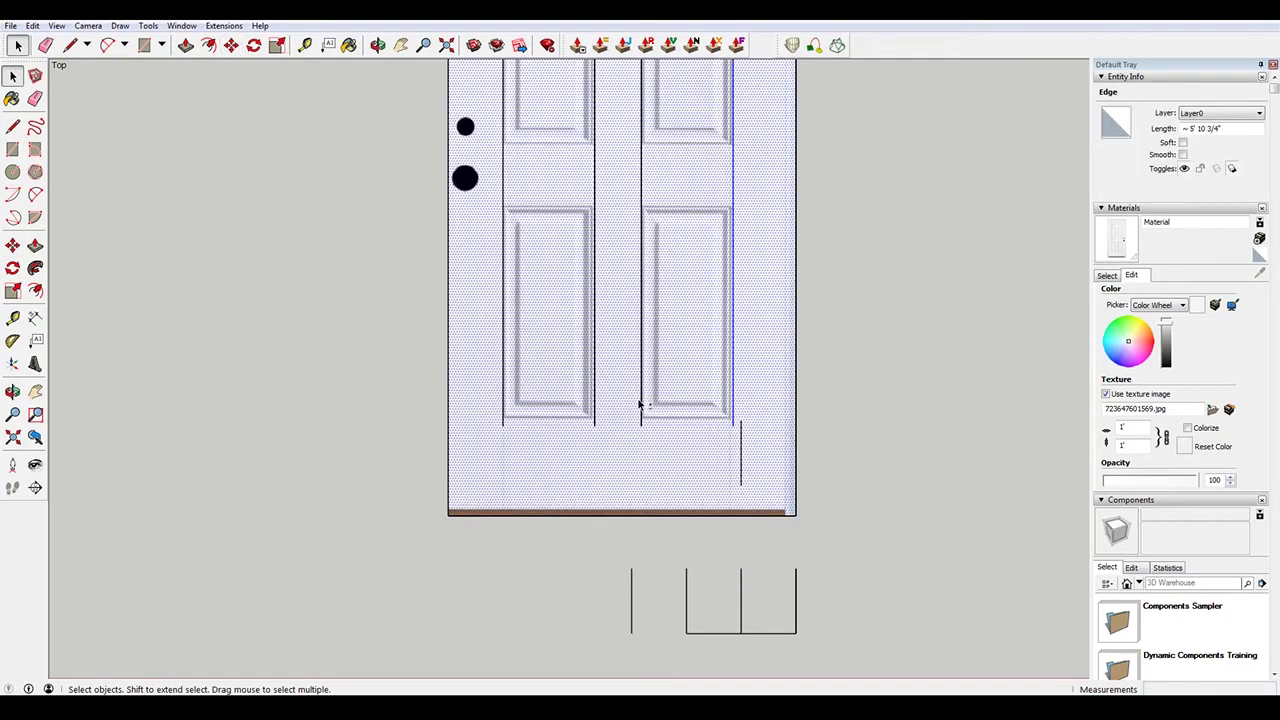
shift+click(642, 404)
click(643, 404)
shift+click(733, 405)
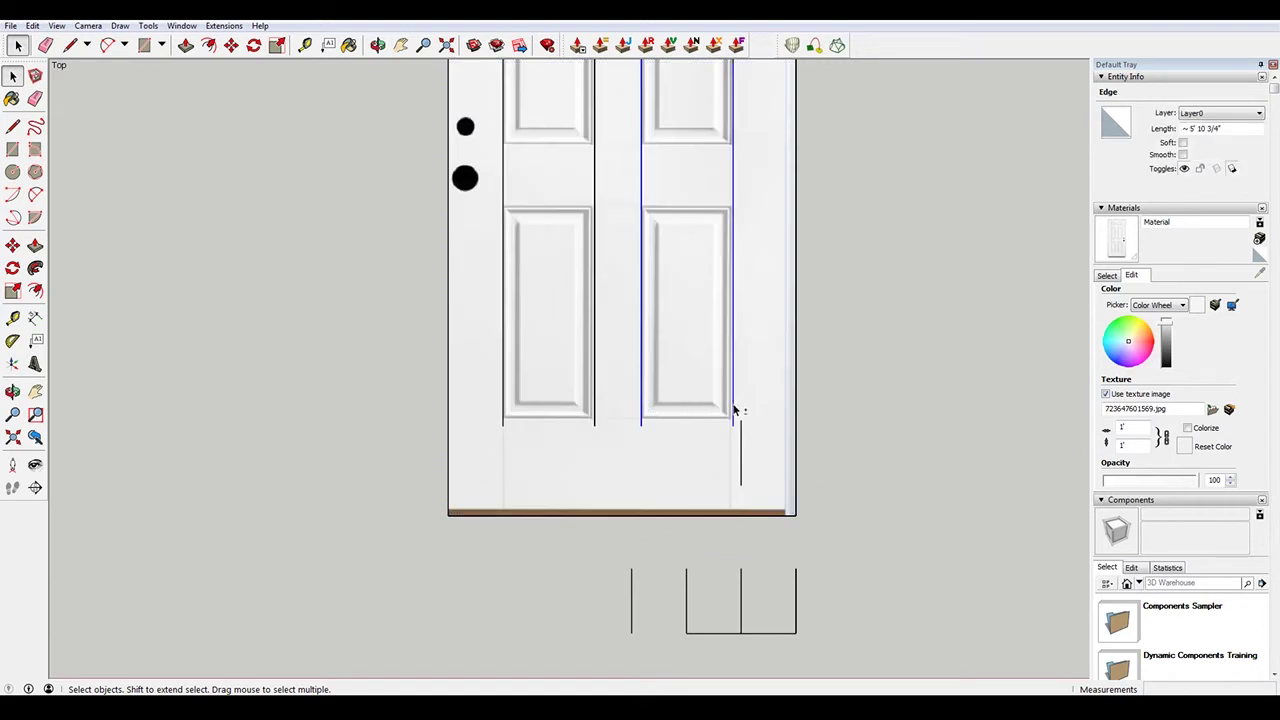
key(m)
click(735, 420)
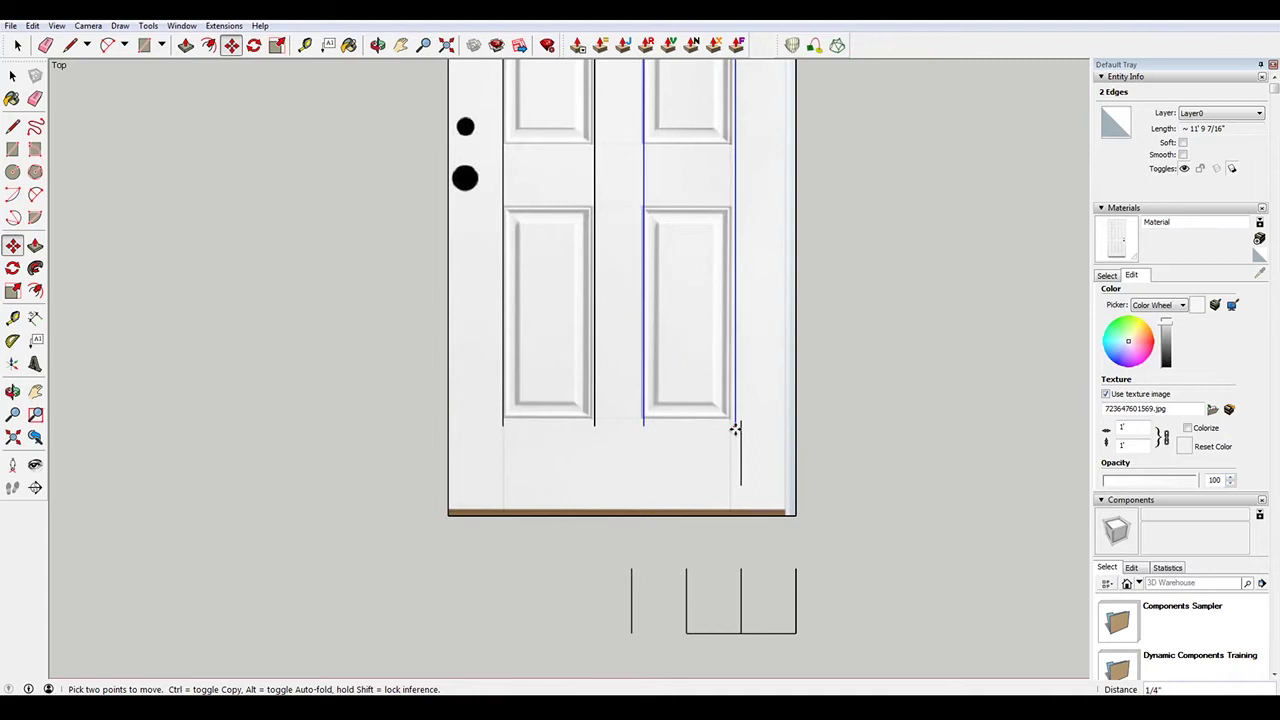
click(741, 428)
key(space)
Delete the leftover spacing mark below the right panel column
click(743, 450)
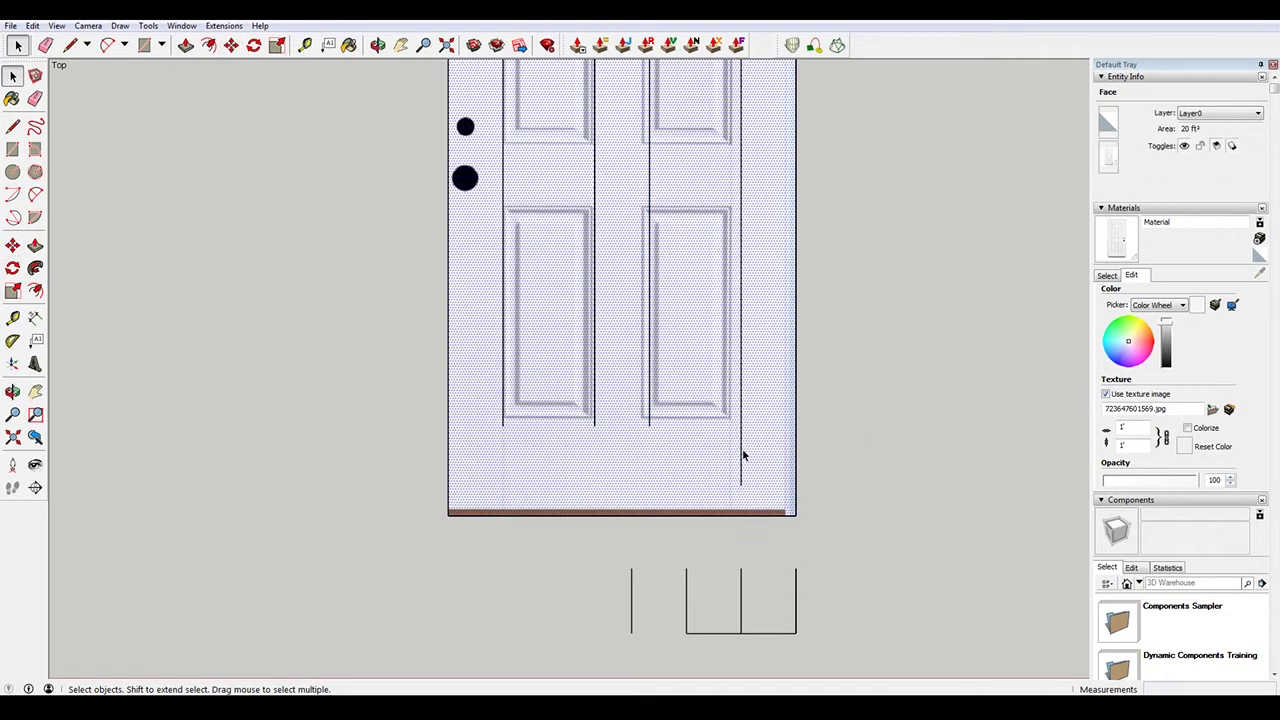
click(742, 455)
key(Delete)
Measure the gap between the left panel column's outer edge line and the door's left edge
click(306, 46)
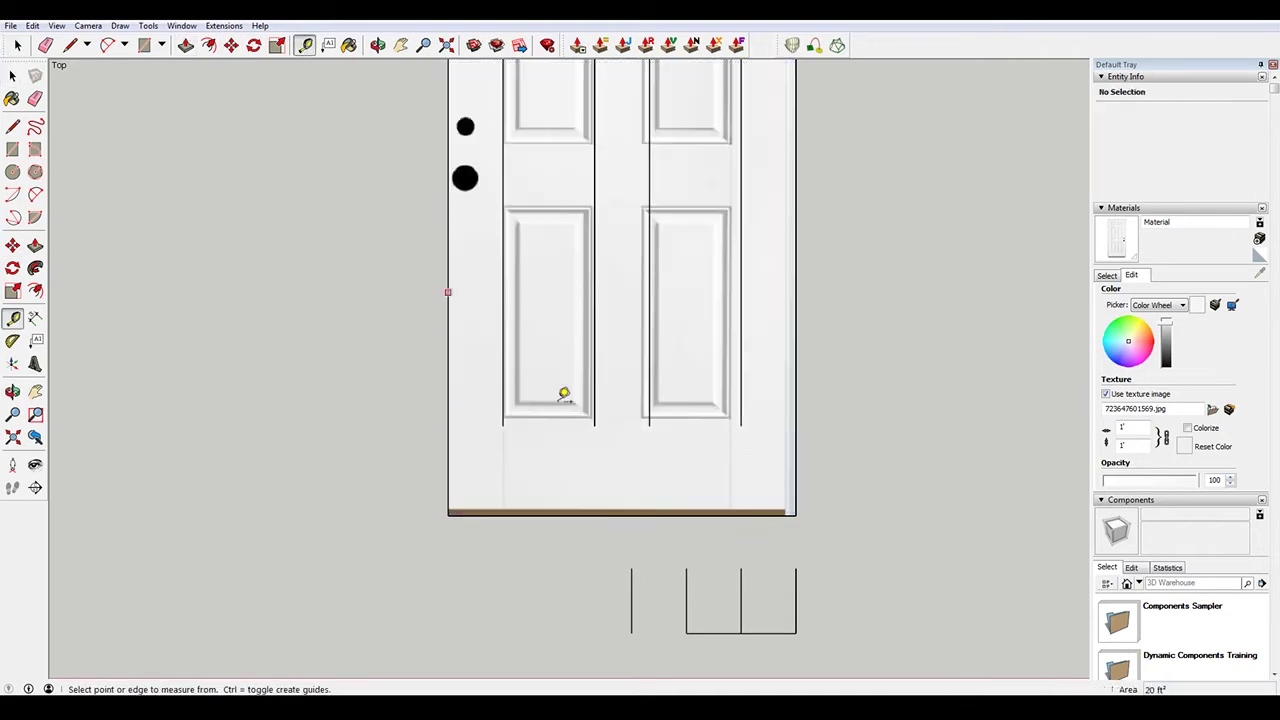
click(502, 426)
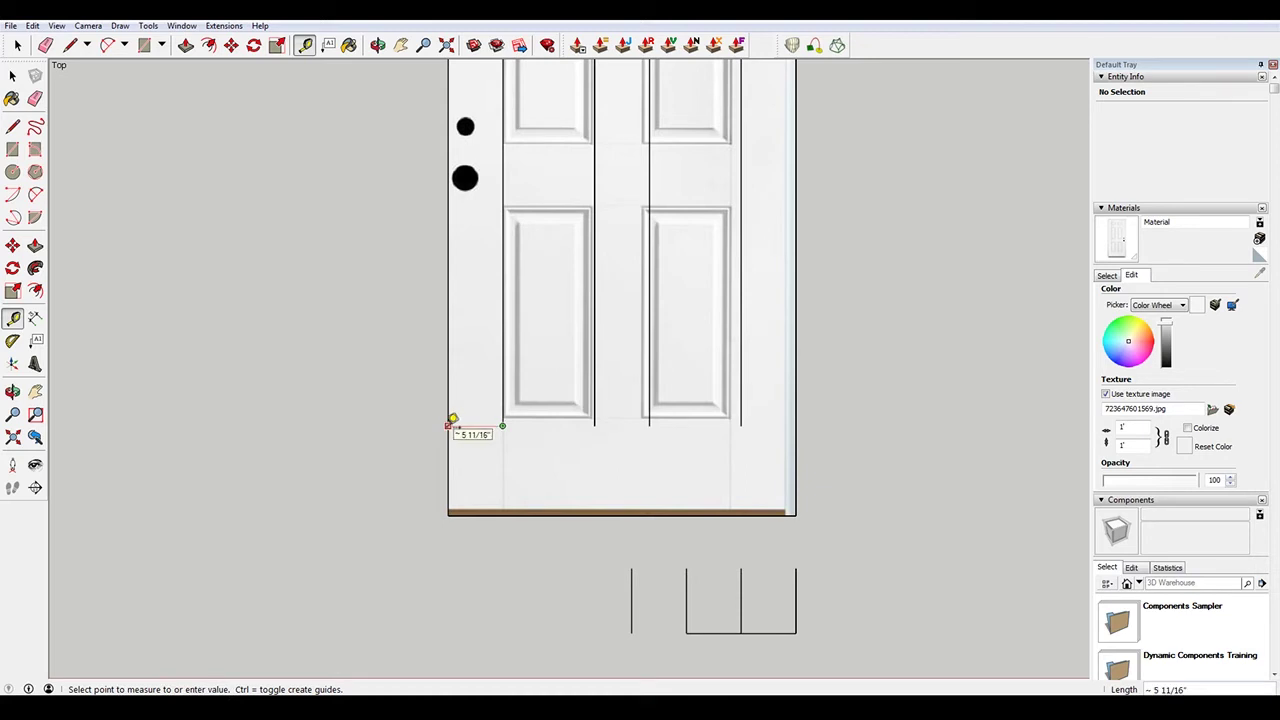
Measure the left stile's width, the gap between the two panel columns, and the gap to the door's right edge
click(448, 426)
click(594, 426)
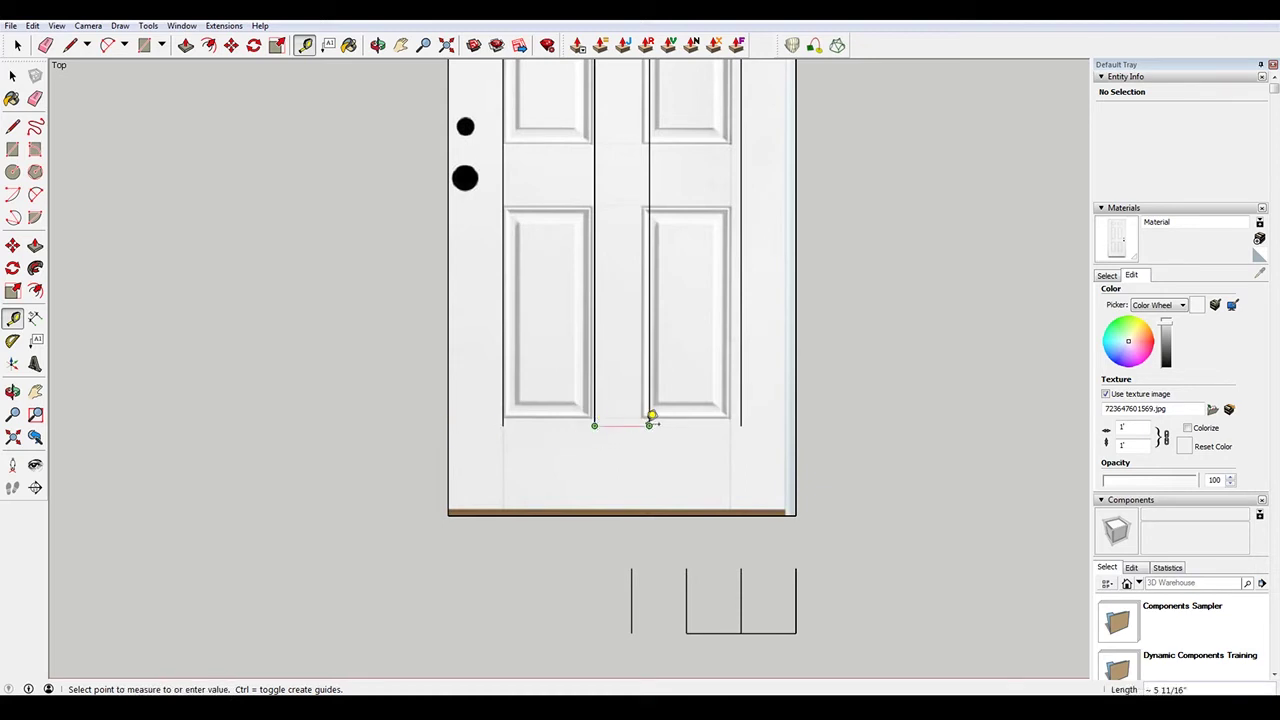
click(650, 426)
click(740, 426)
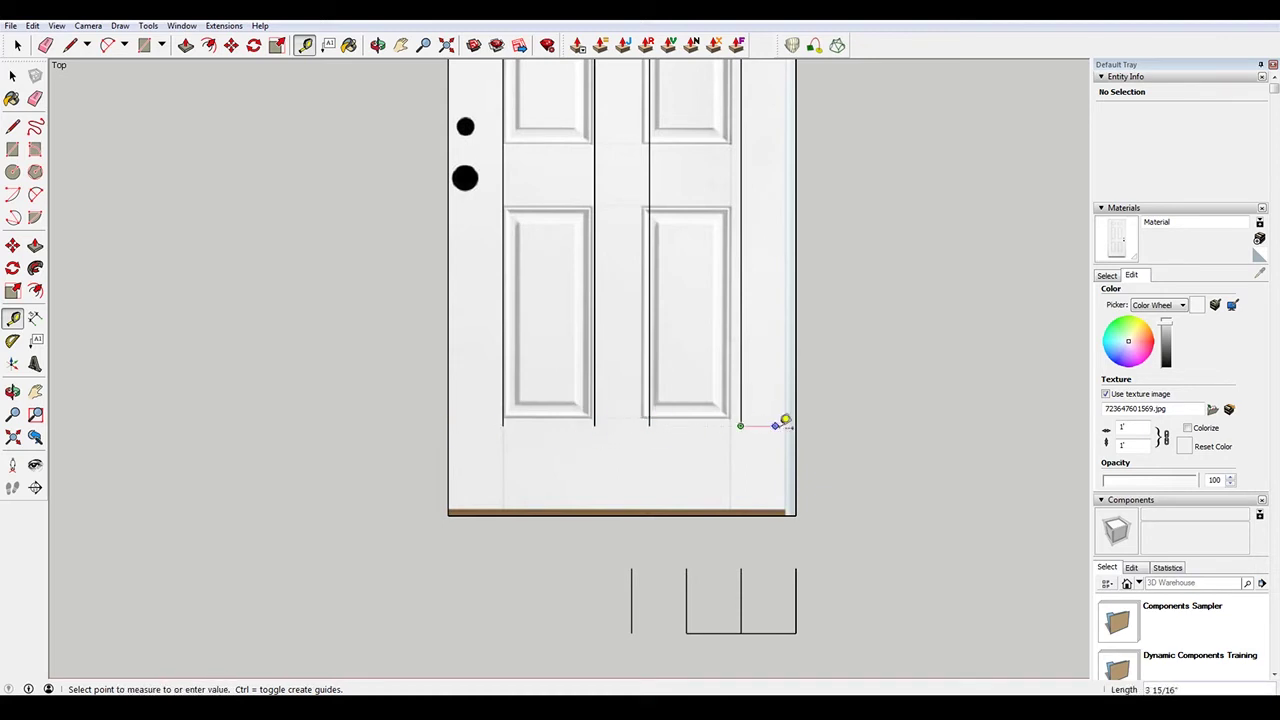
click(796, 424)
key(space)
scroll(572, 484, down, 3)
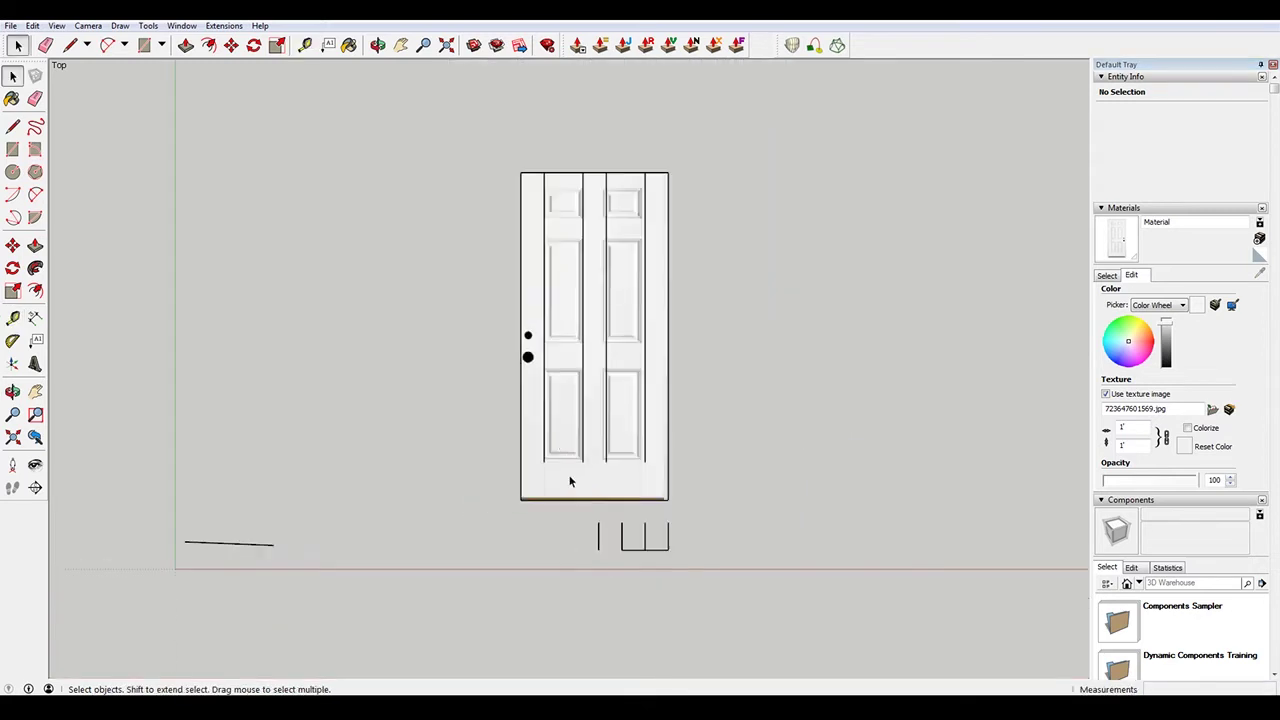
Copy the door's whole top edge 4" down to the top of the uppermost panels
scroll(568, 263, up, 2)
key(l)
scroll(594, 123, up, 1)
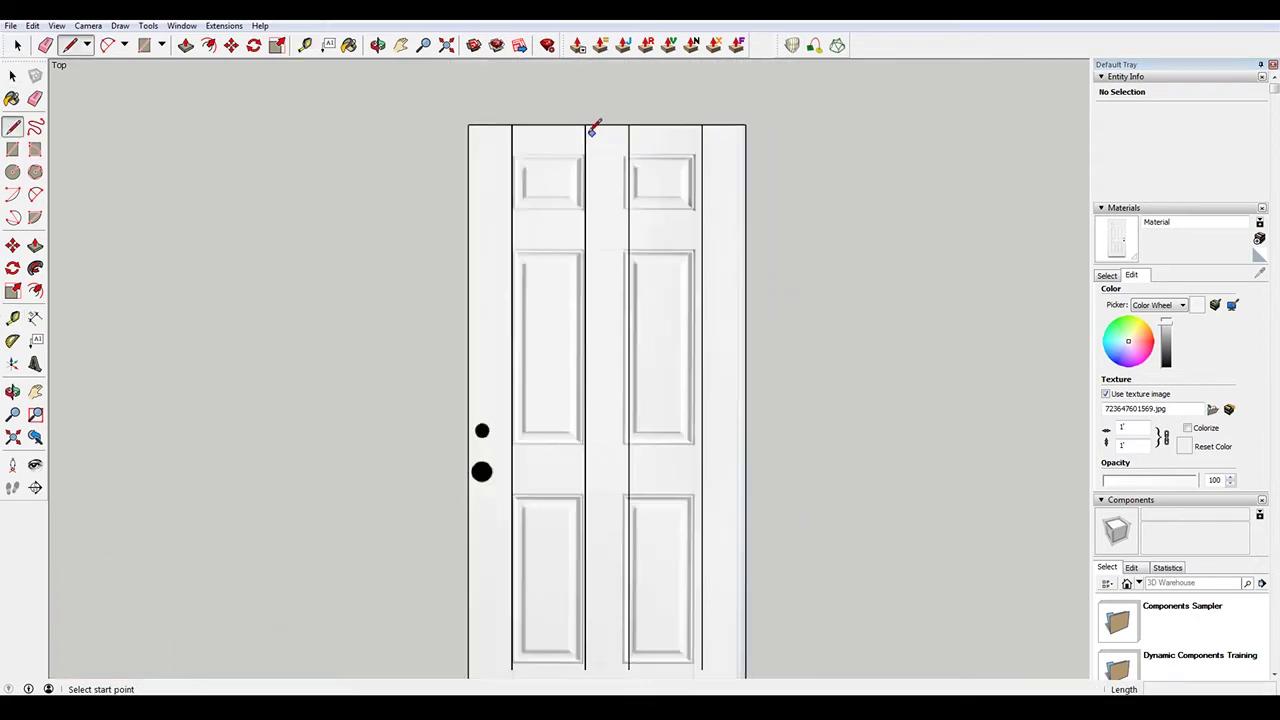
key(space)
drag(420, 110, 826, 136)
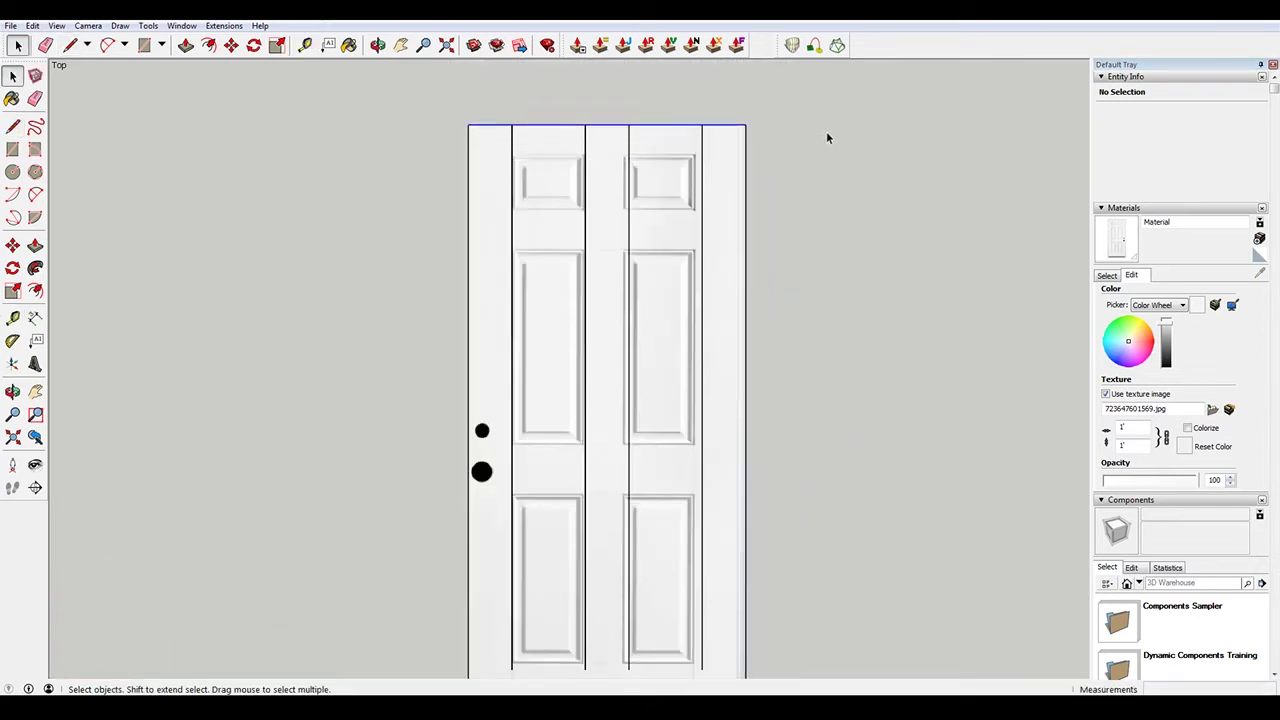
key(m)
key(ctrl)
click(745, 125)
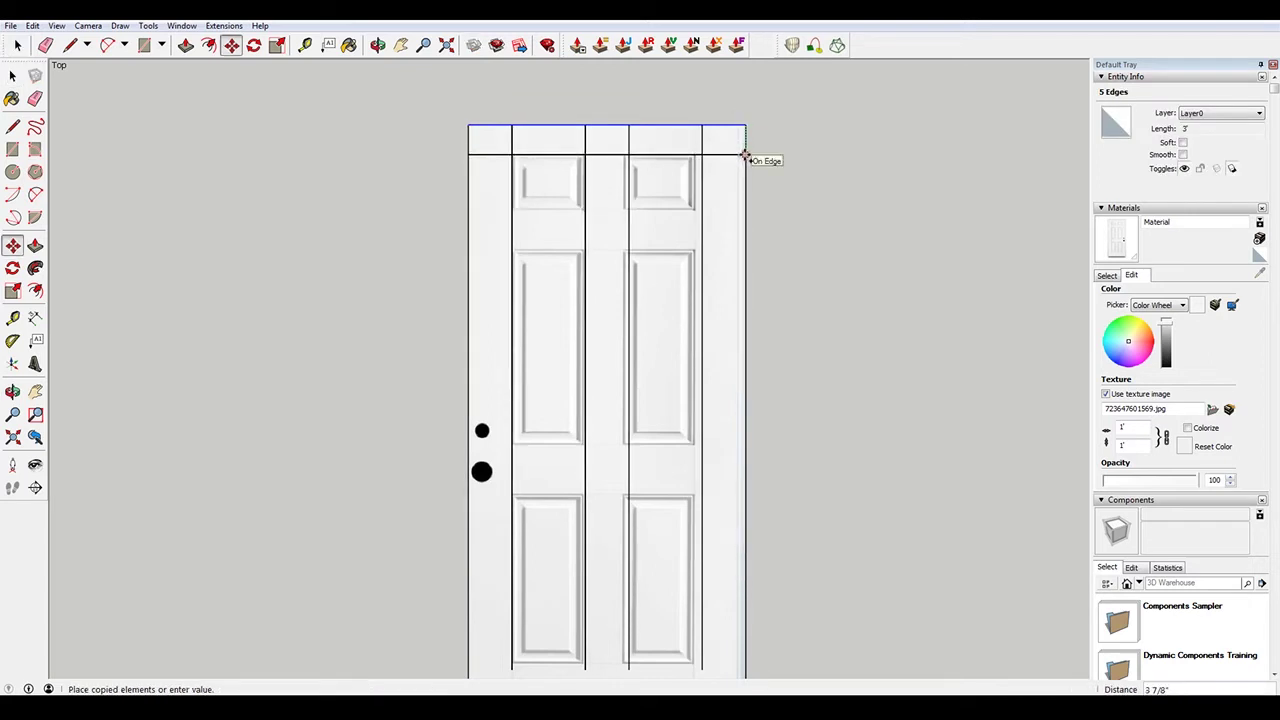
click(745, 155)
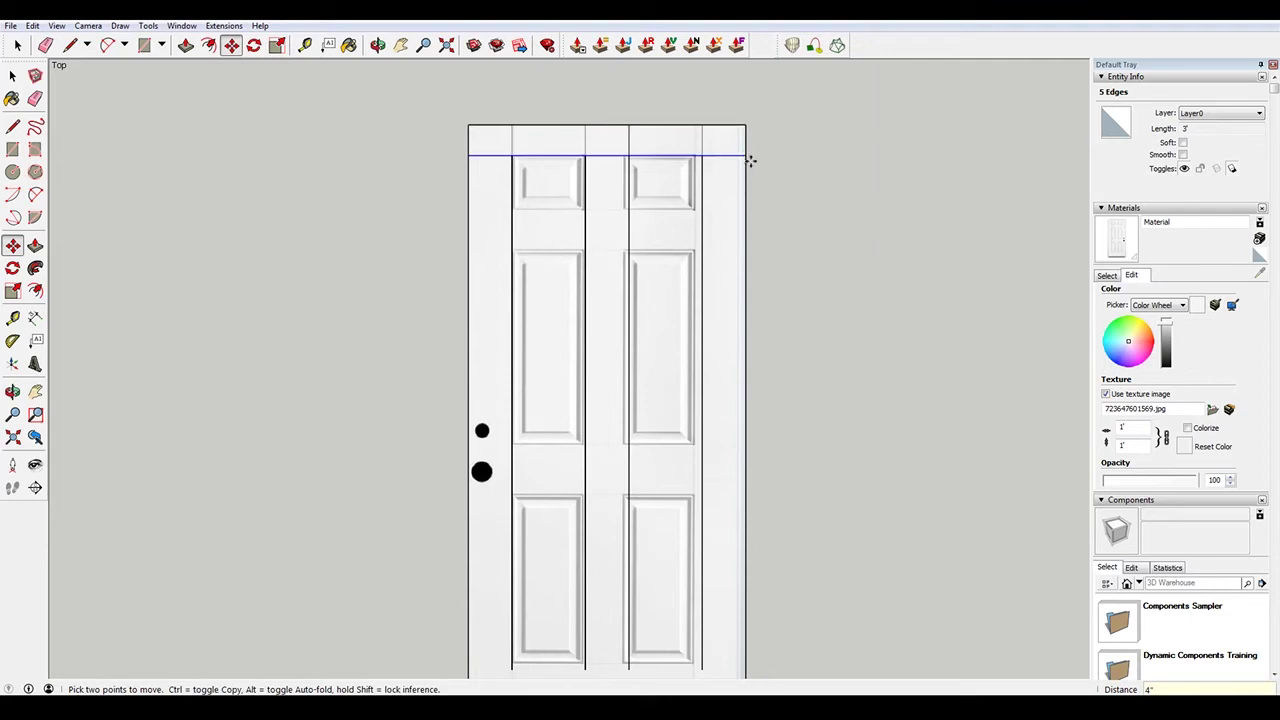
Copy the horizontal edge line another 7" down to the bottom of the uppermost panels
key(ctrl)
click(746, 156)
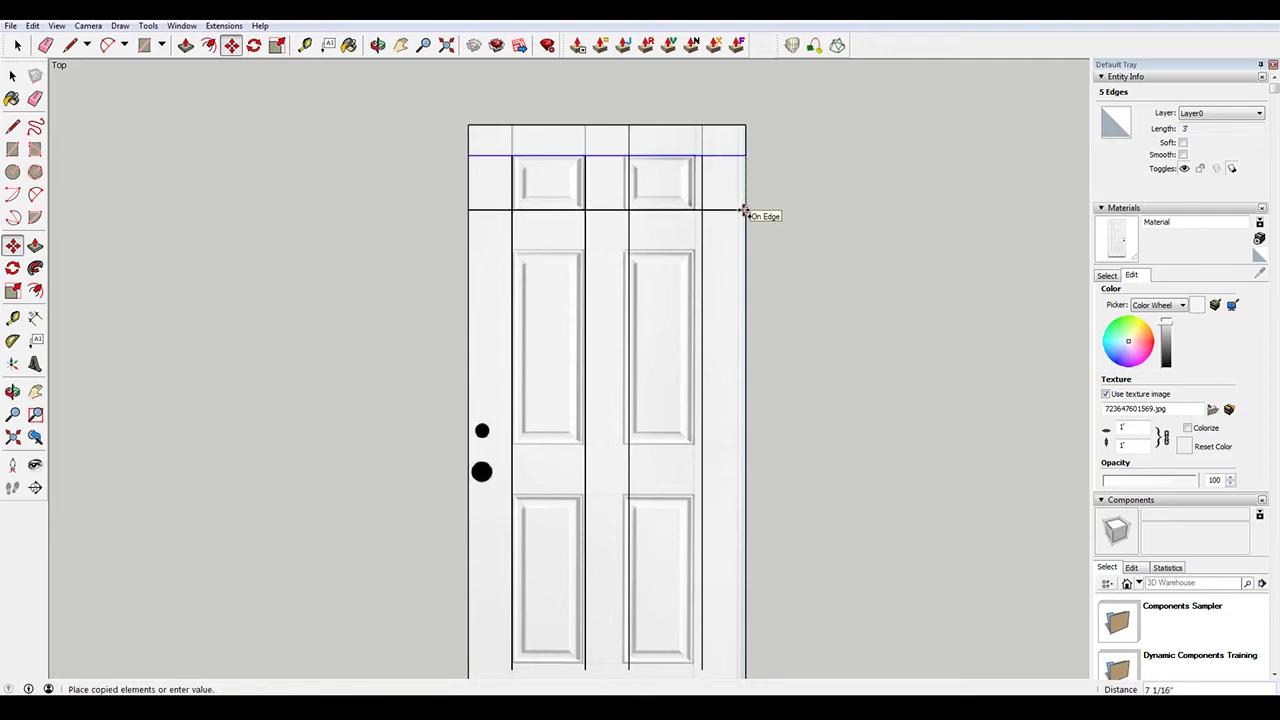
click(744, 210)
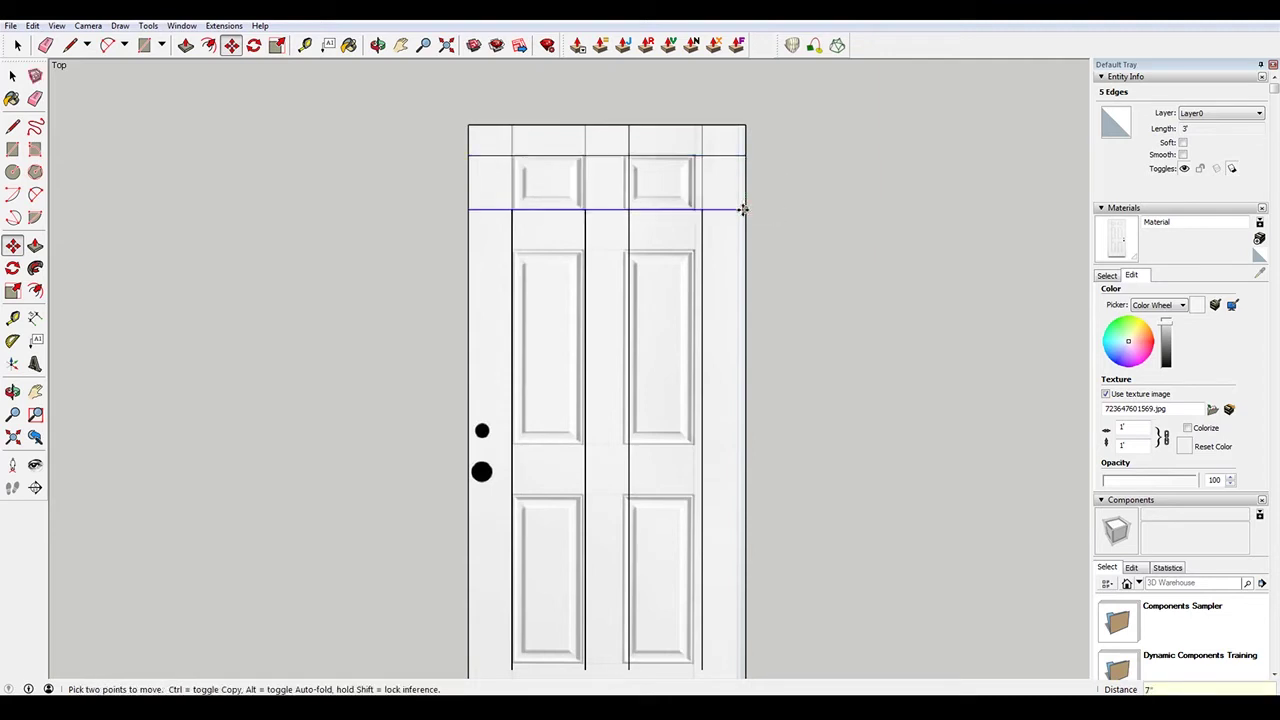
Copy the horizontal edge line 5 11/16" further down to the top of the middle panels, and clear the selection
click(744, 210)
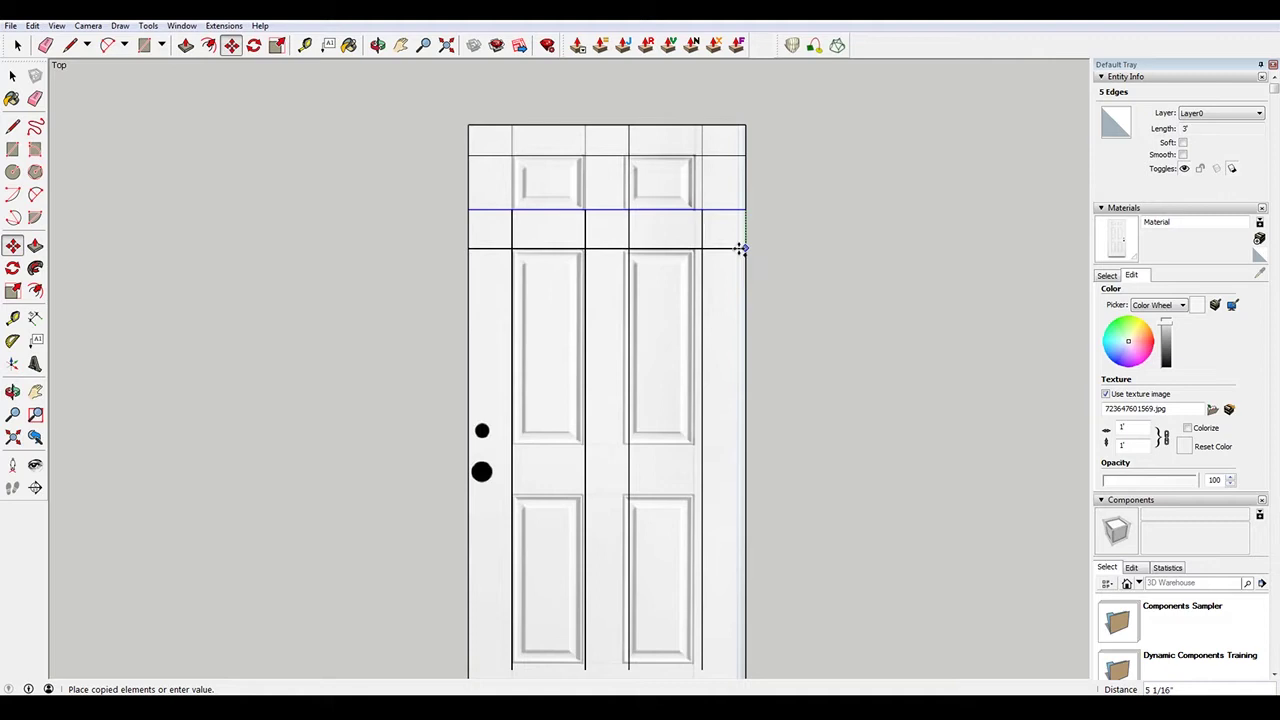
text(5)
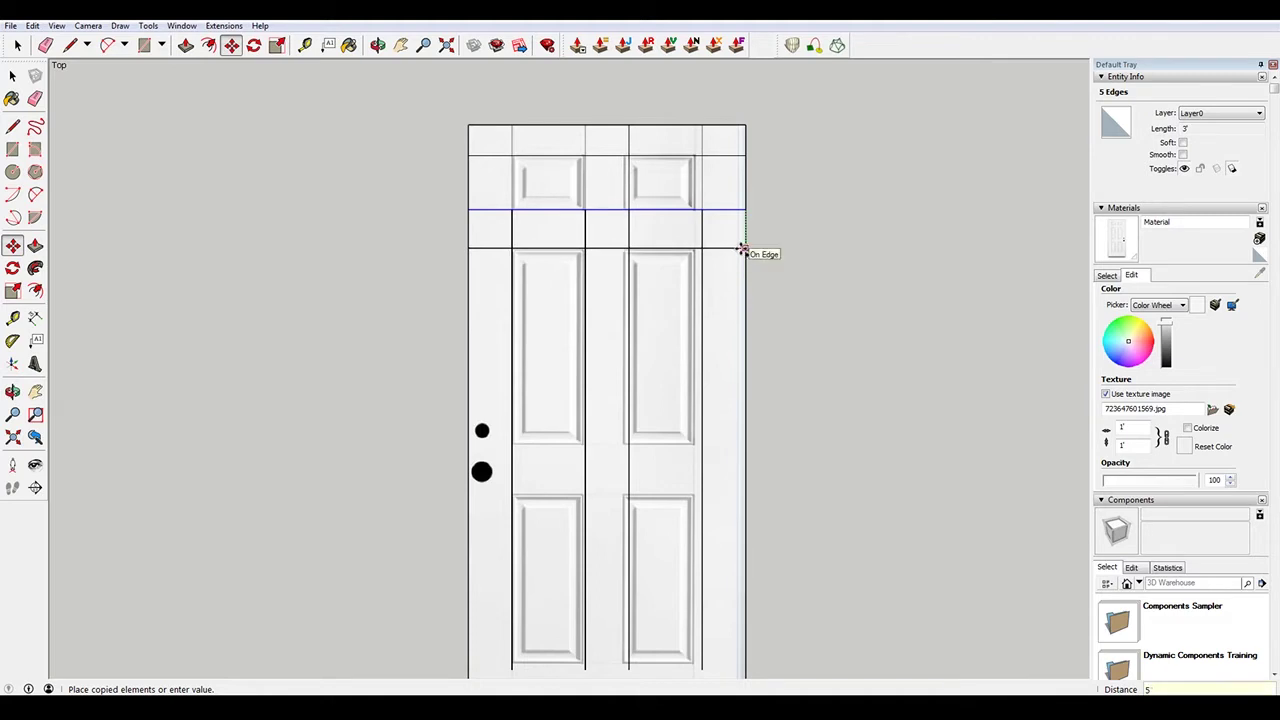
click(742, 248)
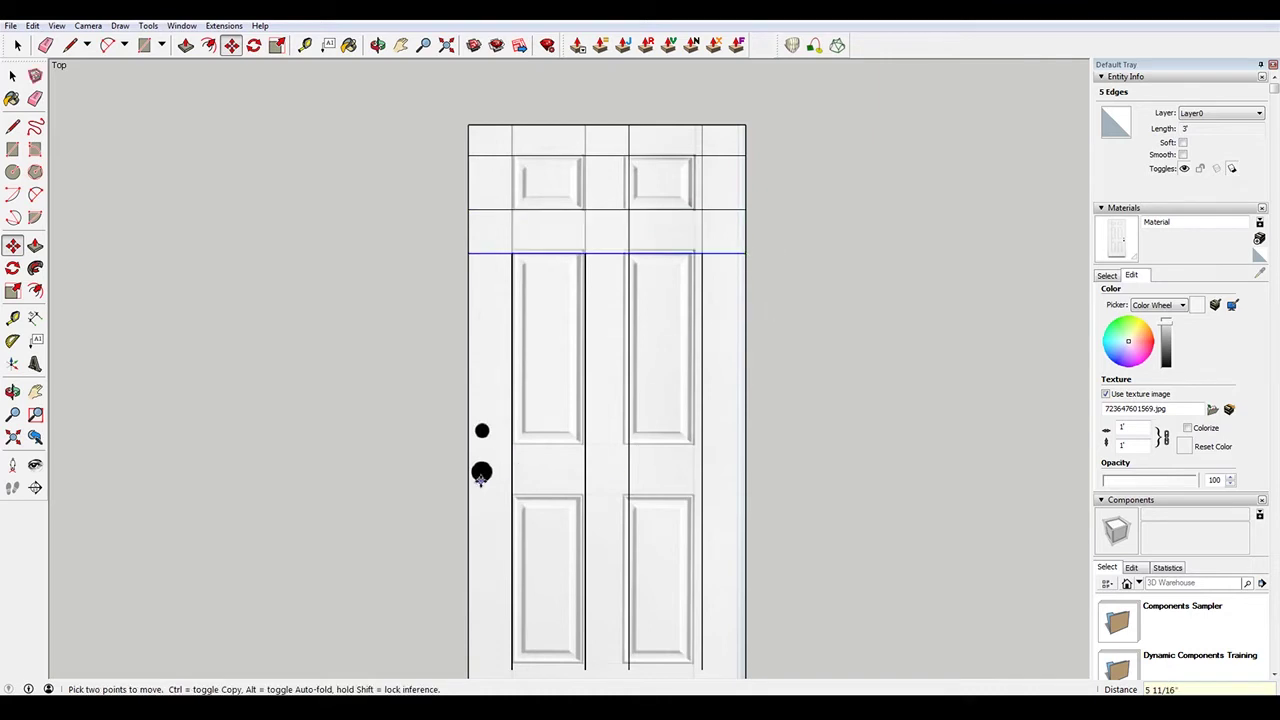
key(space)
key(Escape)
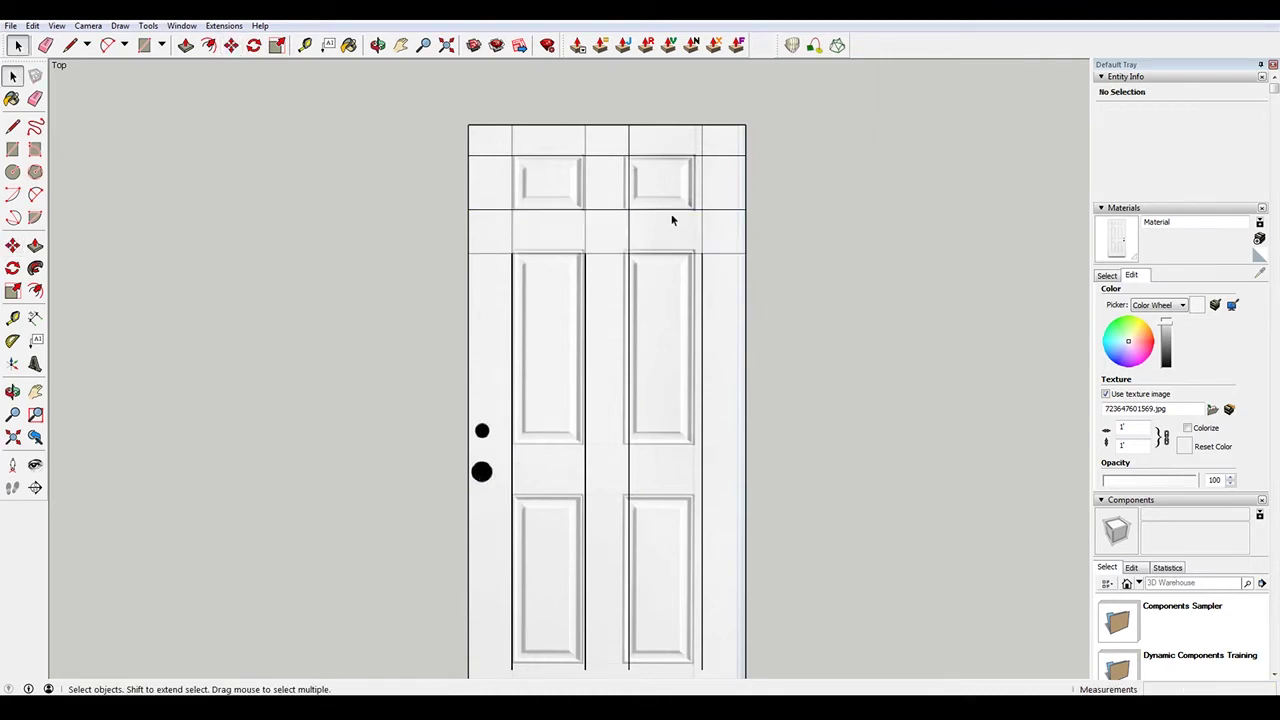
Copy the band between the uppermost and middle panels 2' 7" down to form the rail above the lower panels
drag(417, 197, 829, 257)
scroll(614, 252, up, 1)
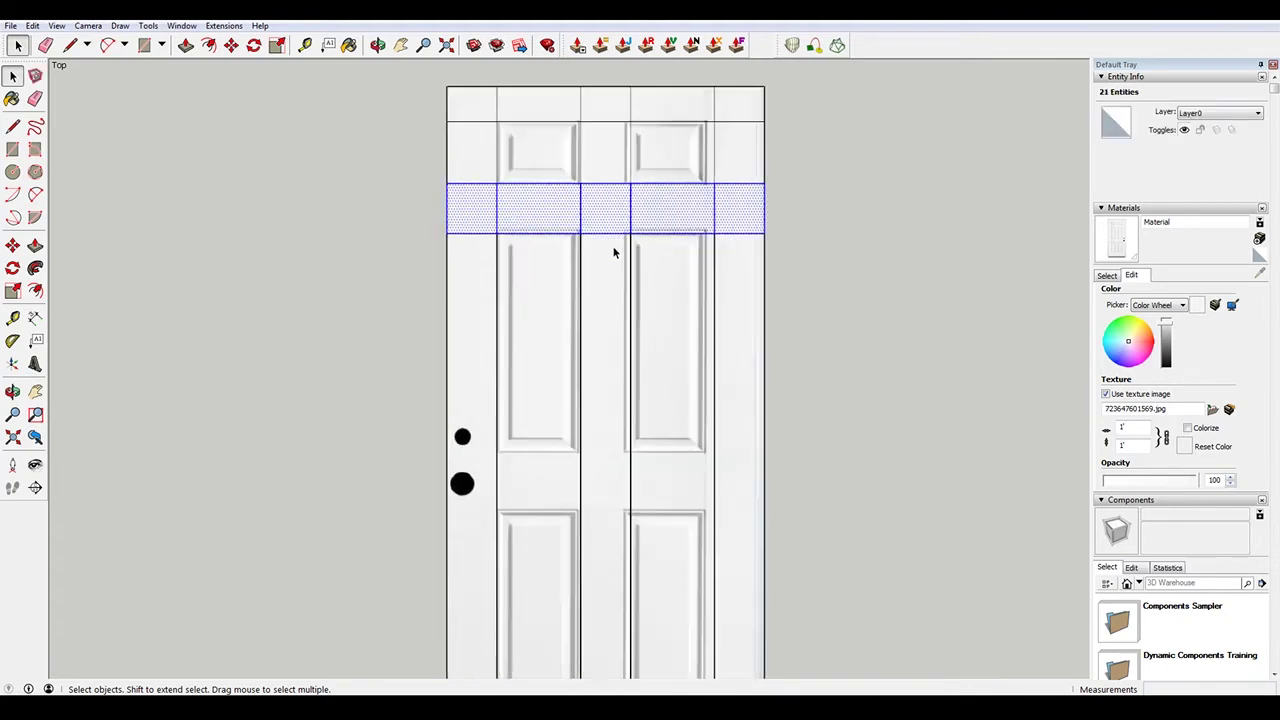
key(m)
click(764, 185)
key(ctrl)
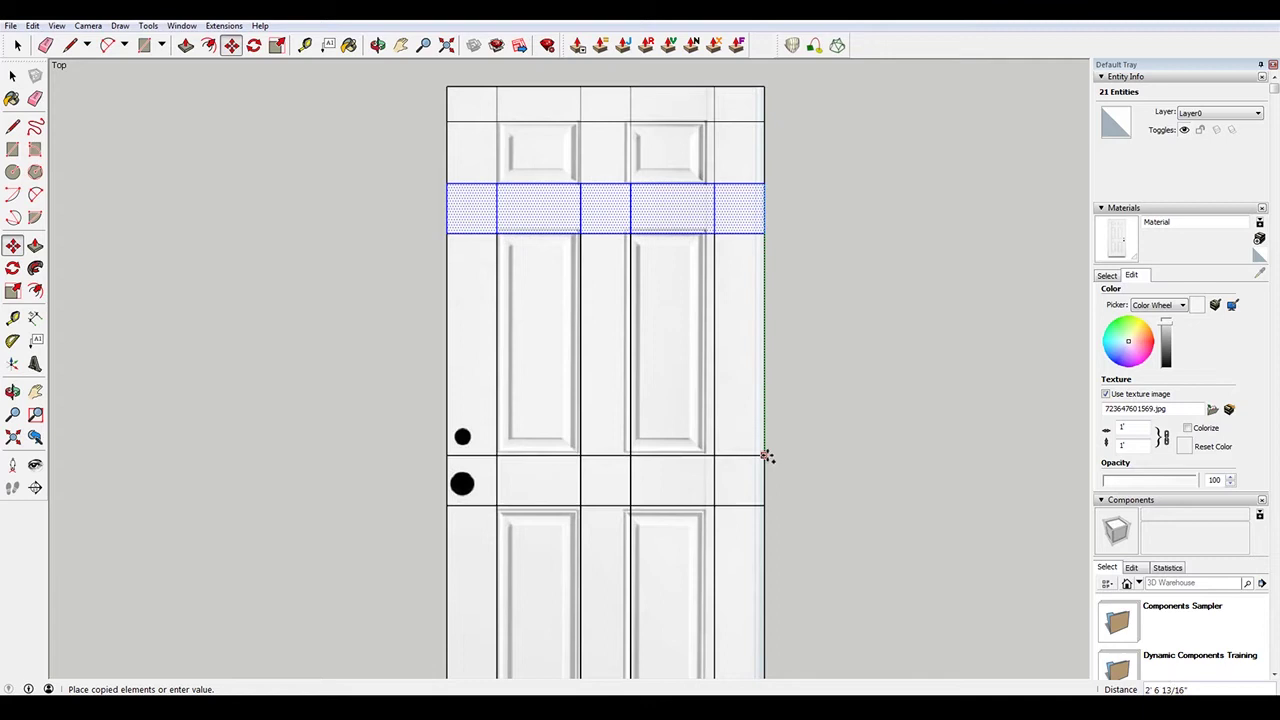
text(27)
key(Return)
Copy the middle rail band 2' 4" down to the bottom edge of the lower panels
scroll(751, 350, down, 3)
scroll(732, 482, up, 4)
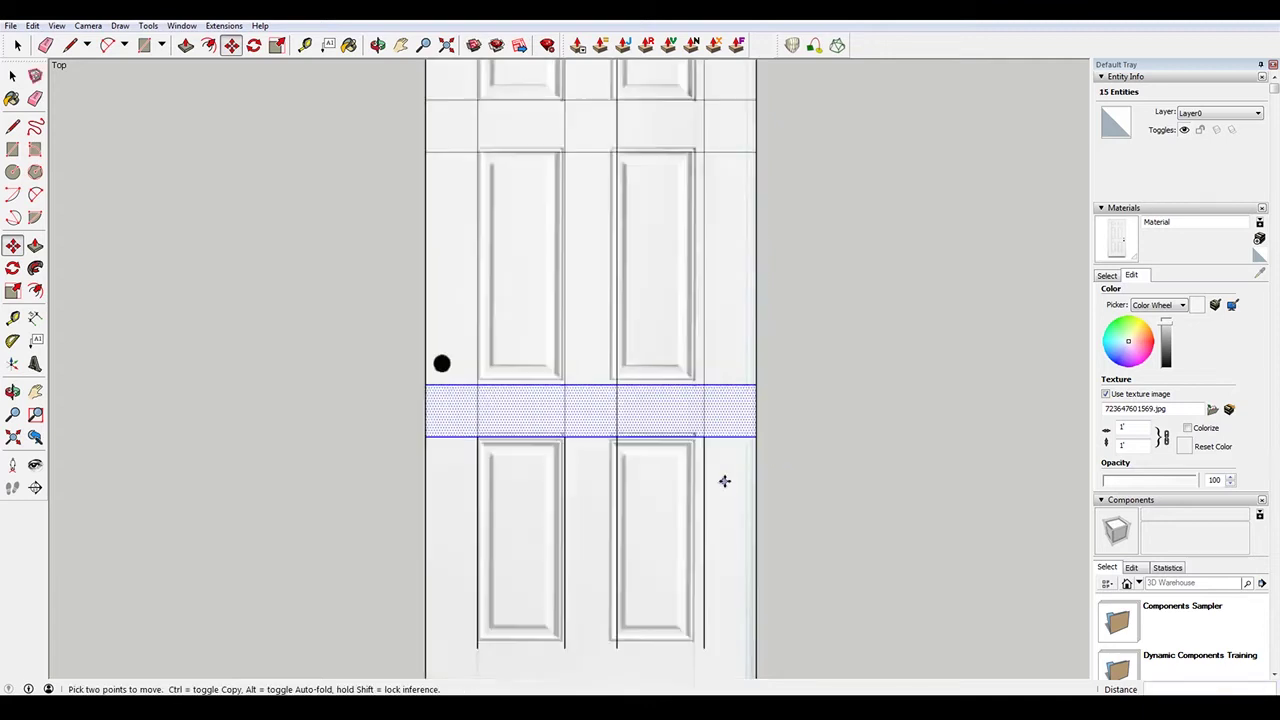
scroll(780, 323, down, 2)
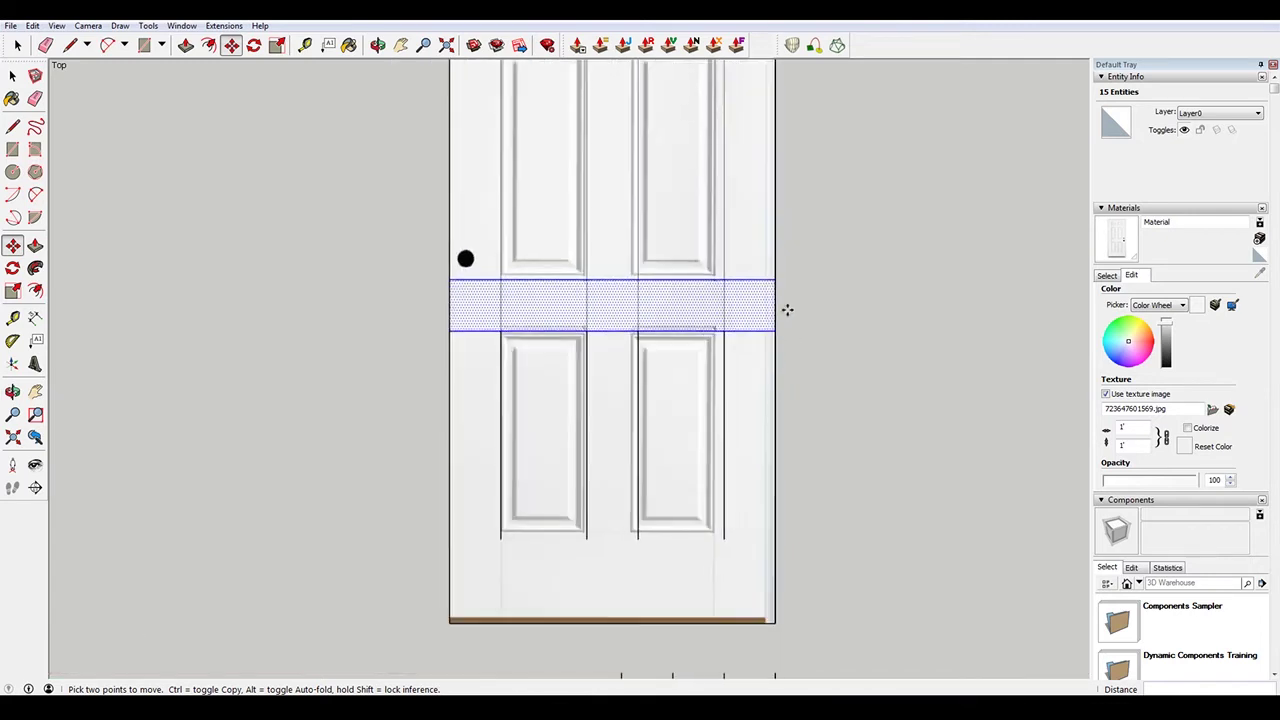
click(776, 283)
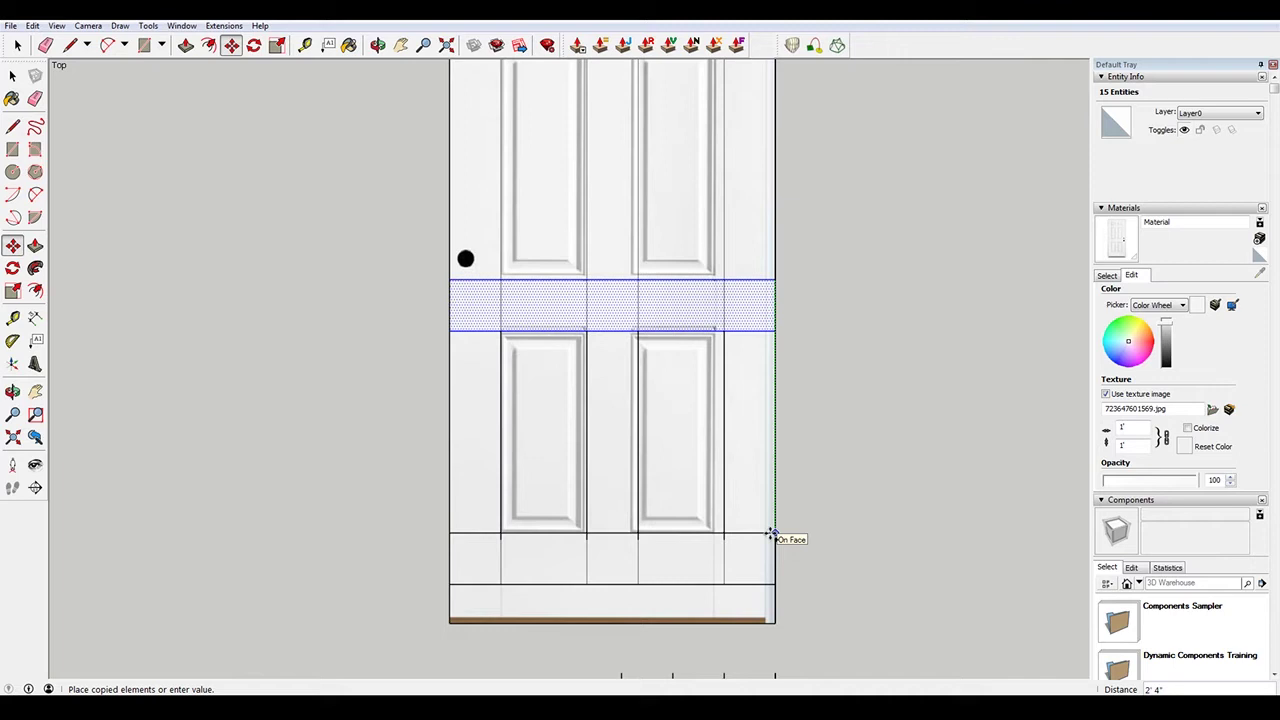
click(771, 533)
click(770, 533)
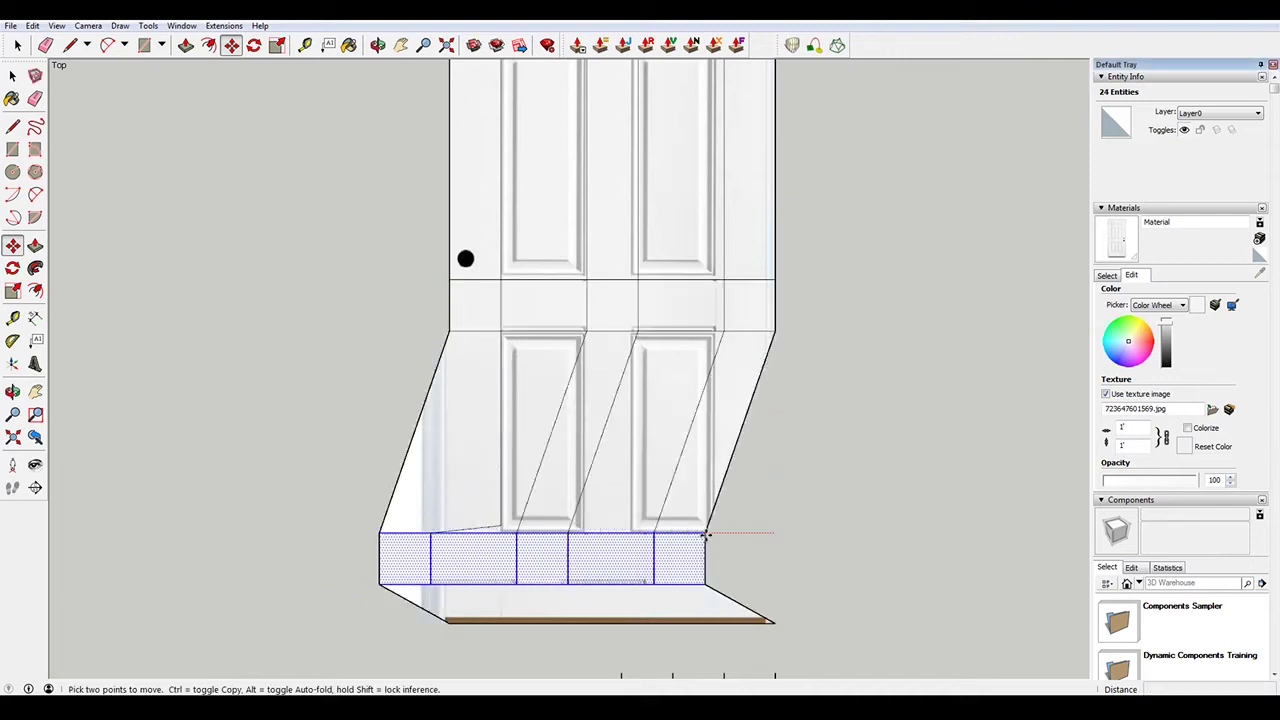
key(Escape)
key(Escape)
key(space)
Delete the lowest copied band's bottom edge and the vertical segments extending below the left panel column
drag(386, 560, 868, 600)
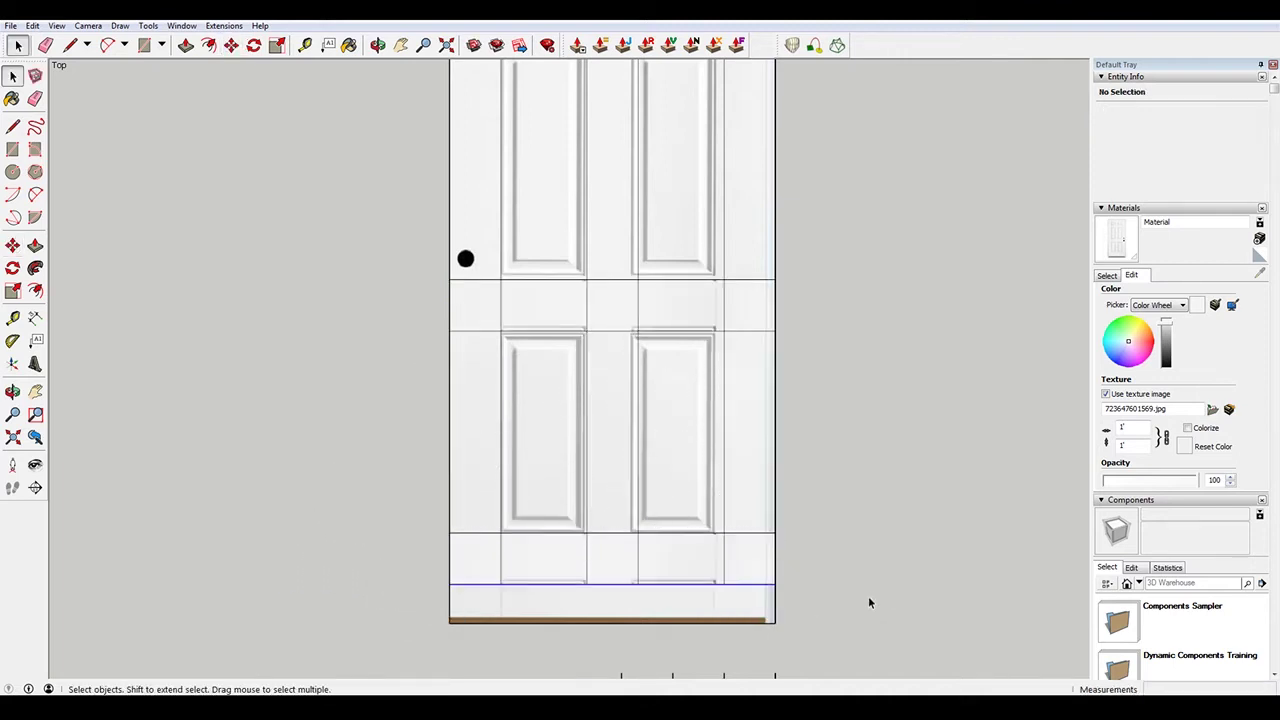
key(Delete)
click(586, 553)
key(Delete)
click(501, 558)
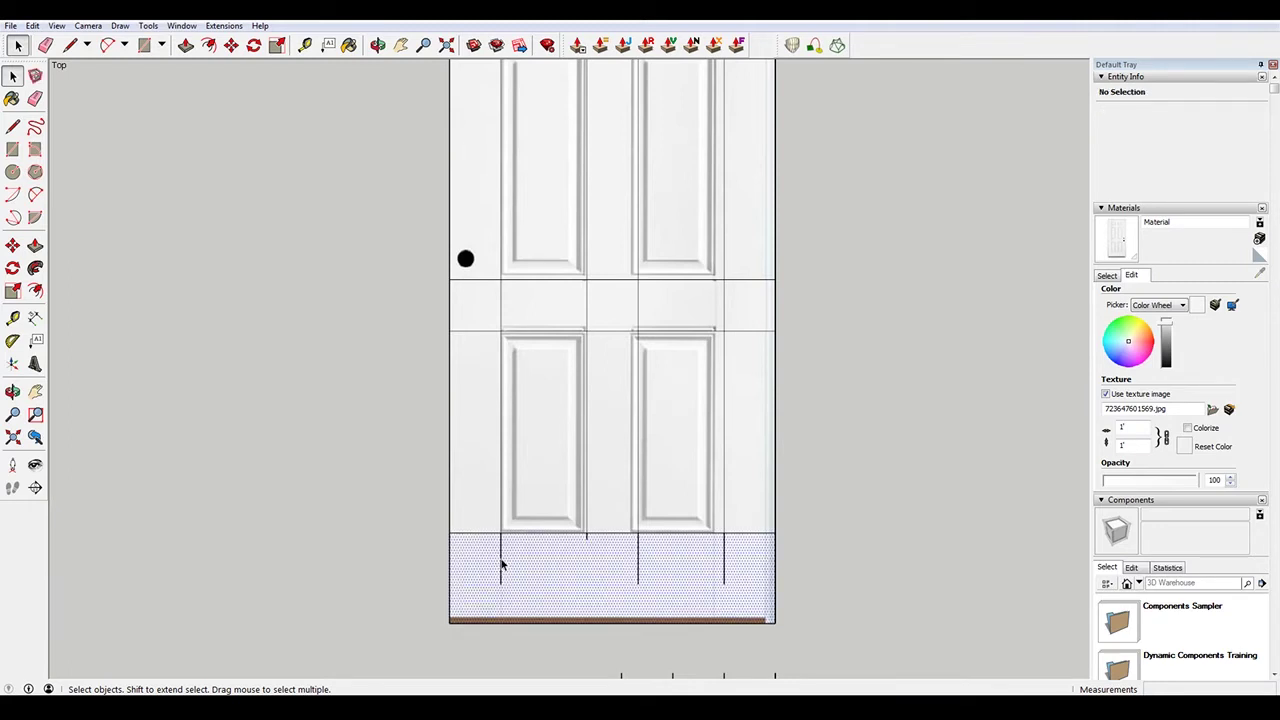
click(502, 554)
key(Delete)
Delete the leftover line stubs below the lower panels and the horizontal segments between and beside their bottom edges
drag(484, 532, 737, 557)
scroll(520, 540, up, 3)
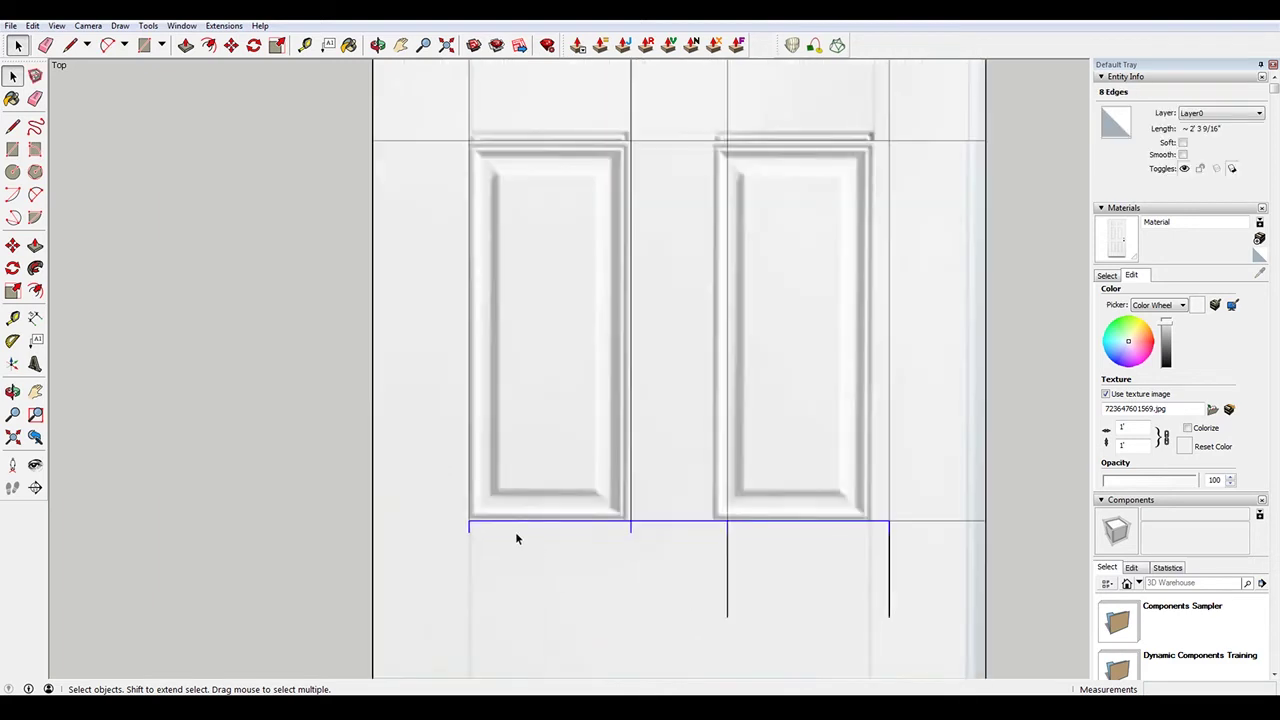
click(628, 531)
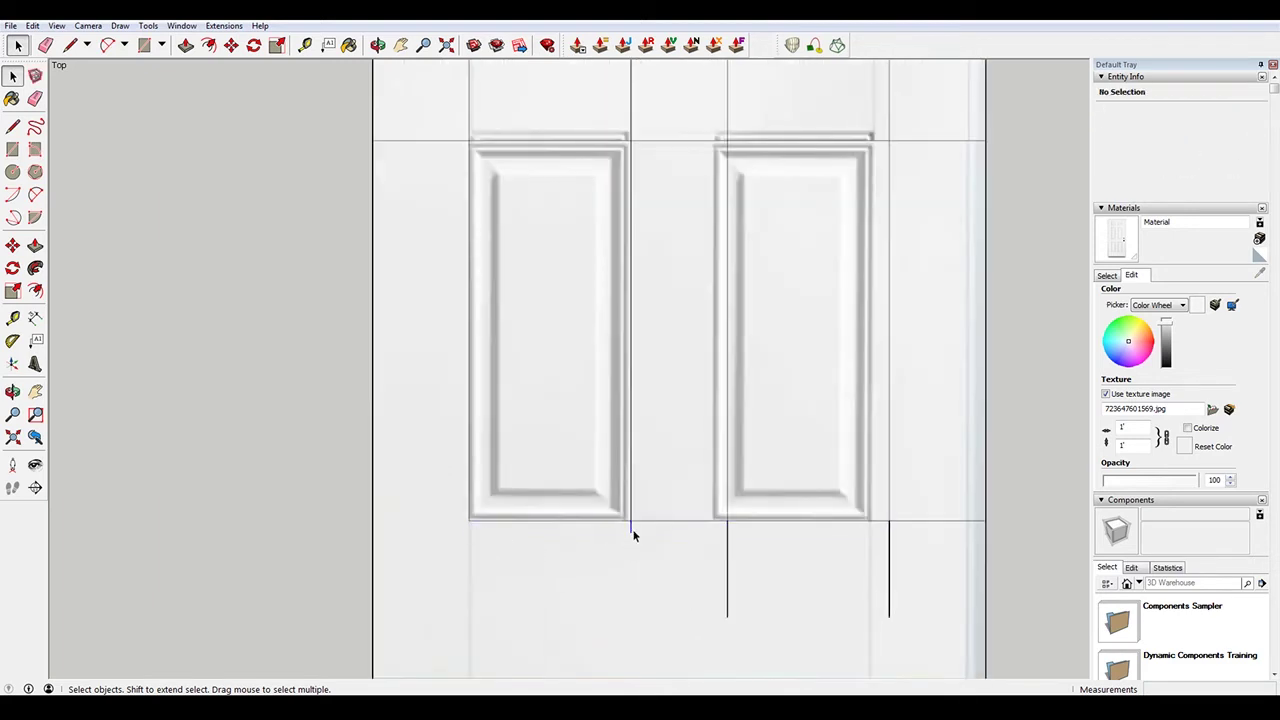
click(649, 520)
key(Delete)
click(728, 566)
key(Delete)
click(725, 520)
key(Delete)
click(905, 521)
key(Delete)
click(889, 545)
key(Delete)
scroll(891, 540, up, 4)
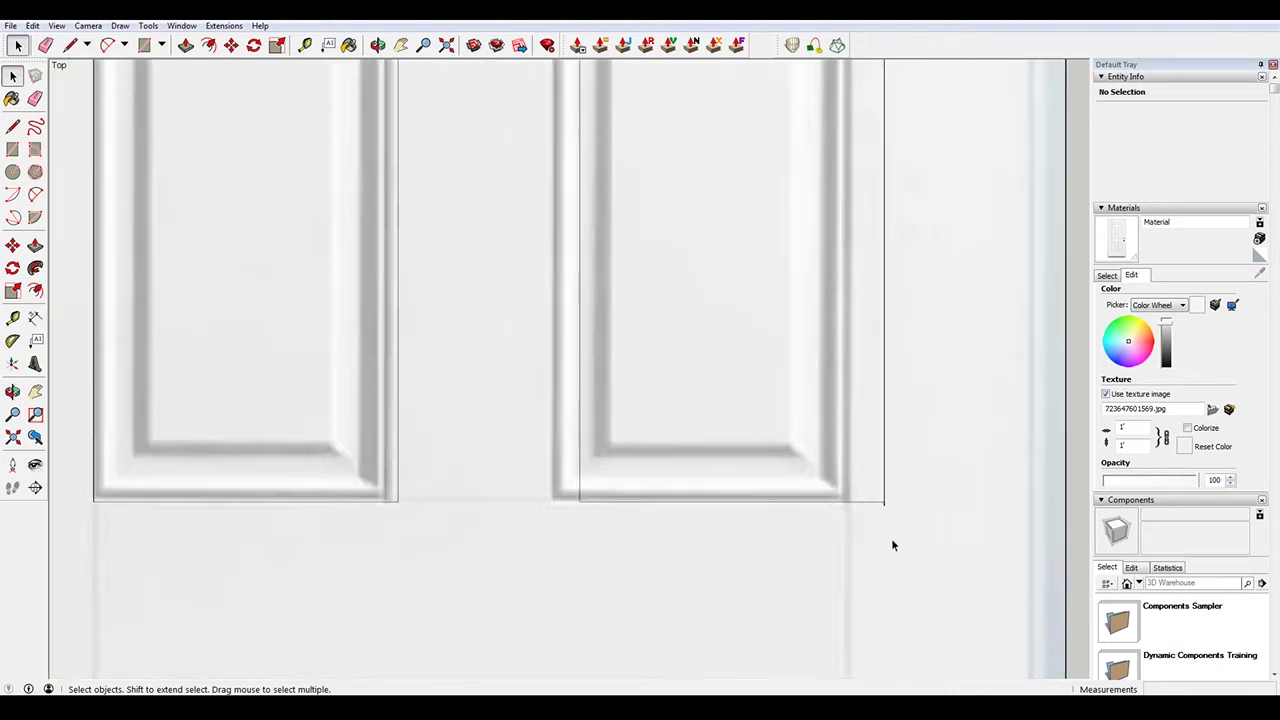
Delete the middle rail's horizontal segments between the door's left edge and the left panel column
scroll(827, 517, down, 6)
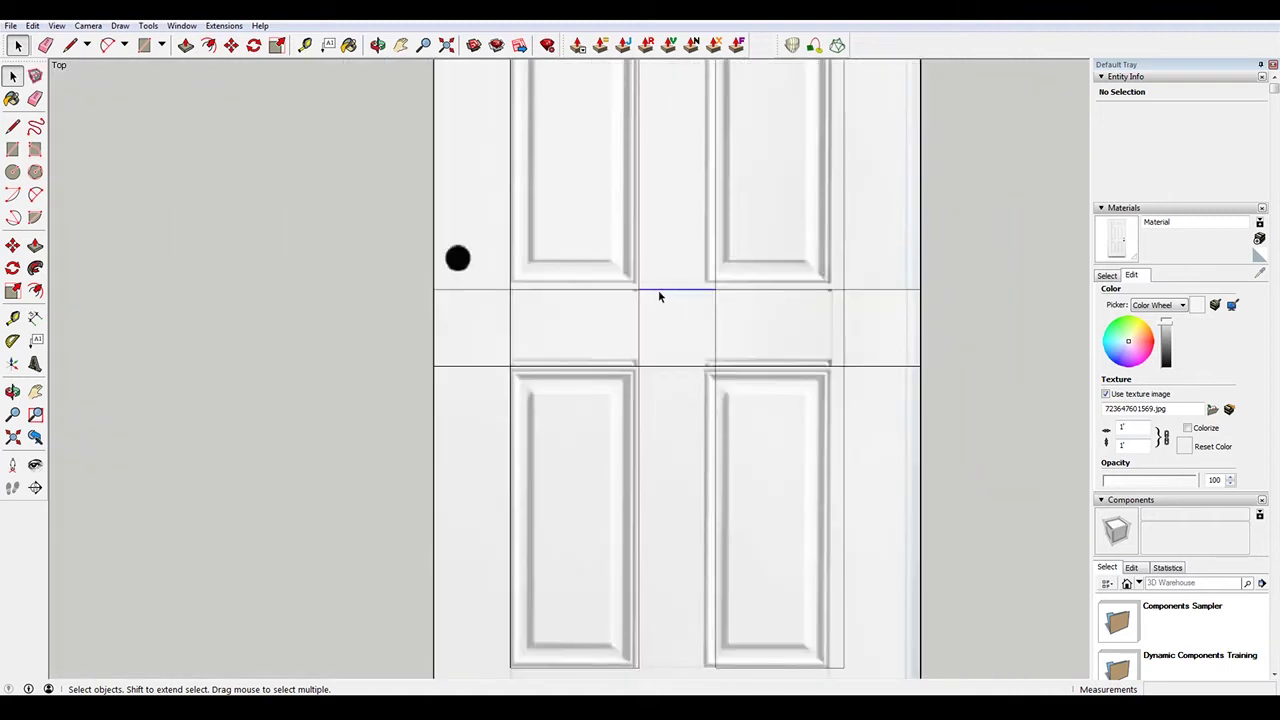
click(477, 286)
click(484, 305)
key(Delete)
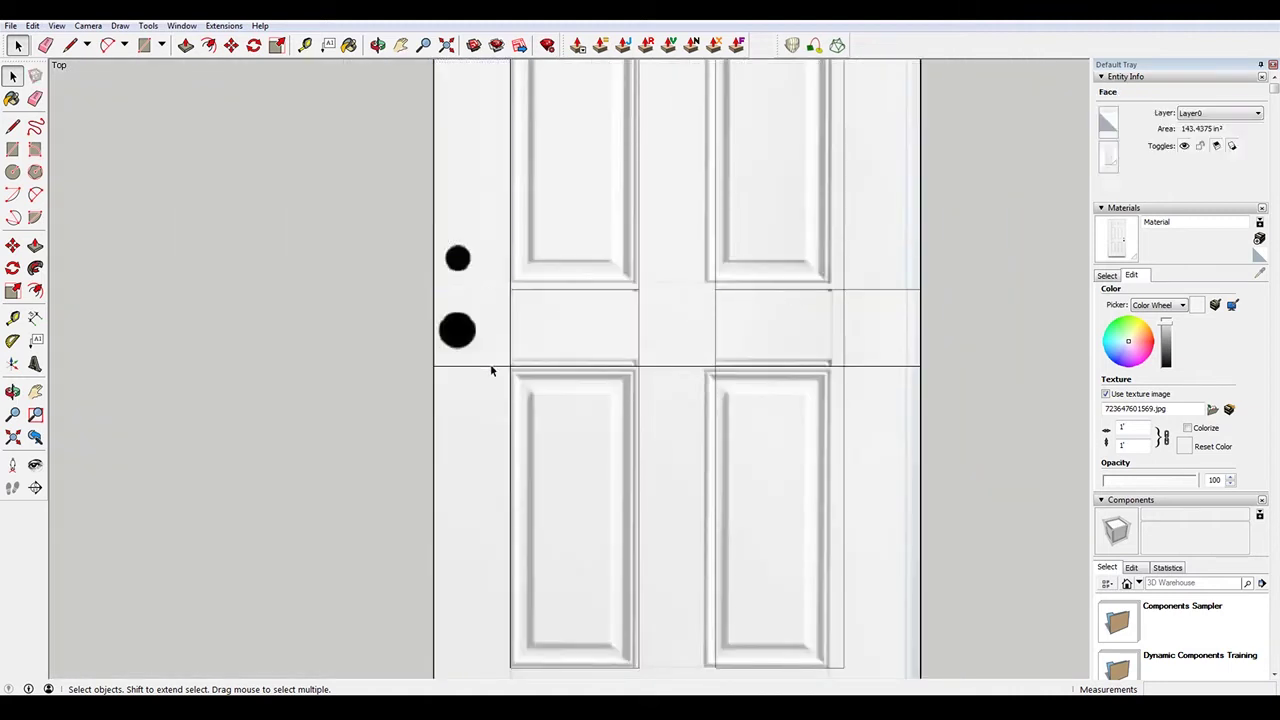
click(490, 366)
key(Delete)
click(543, 364)
Delete the four vertical segments crossing the rail between the middle and lower panels
click(510, 335)
key(Delete)
click(639, 320)
key(Delete)
click(716, 316)
key(Delete)
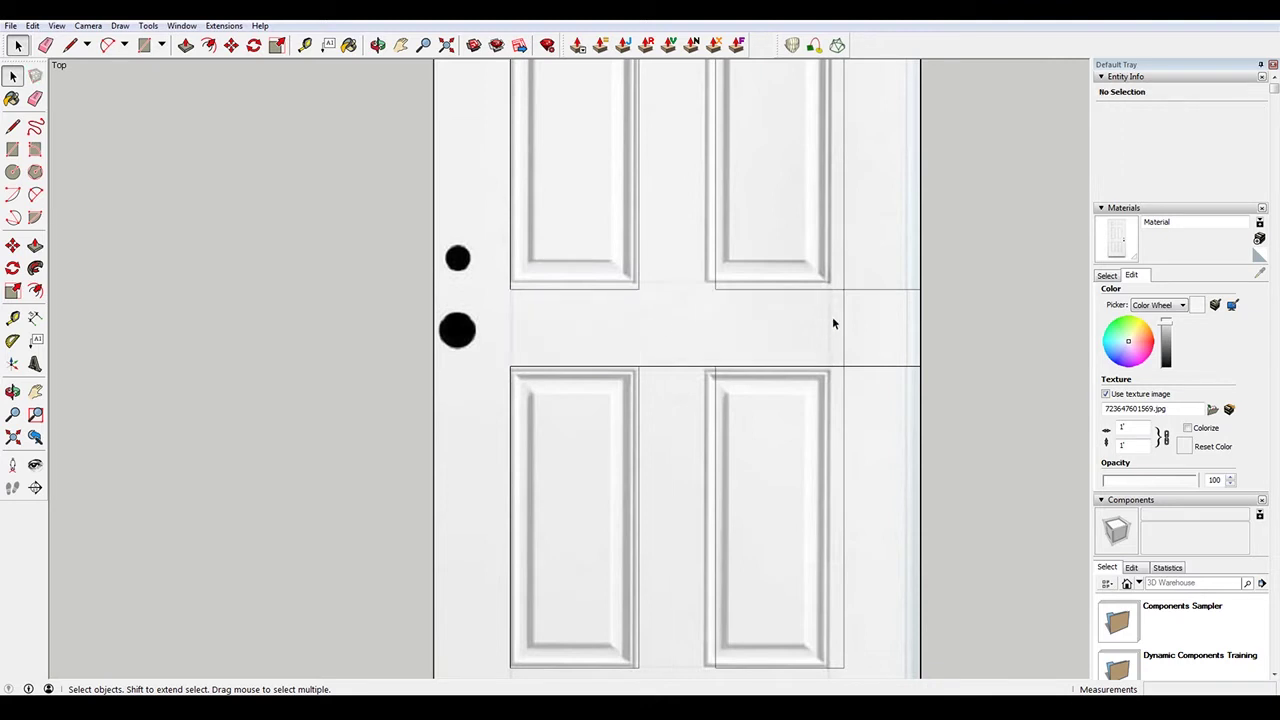
click(843, 330)
key(Delete)
Delete the middle rail's two horizontal segments between the right panel column and the door's right edge
click(862, 288)
key(Delete)
click(868, 366)
key(Delete)
scroll(684, 371, down, 5)
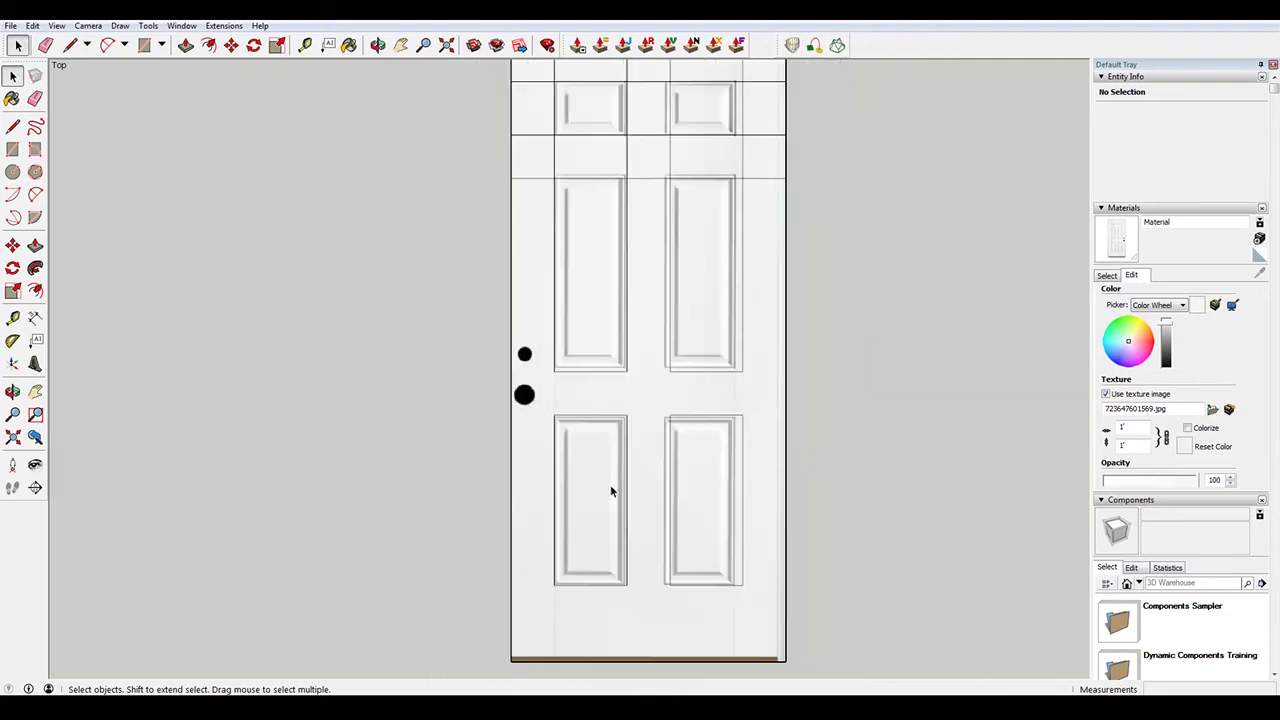
Delete the horizontal segments left of the uppermost panels, from the left column to the door's edge
scroll(583, 371, up, 4)
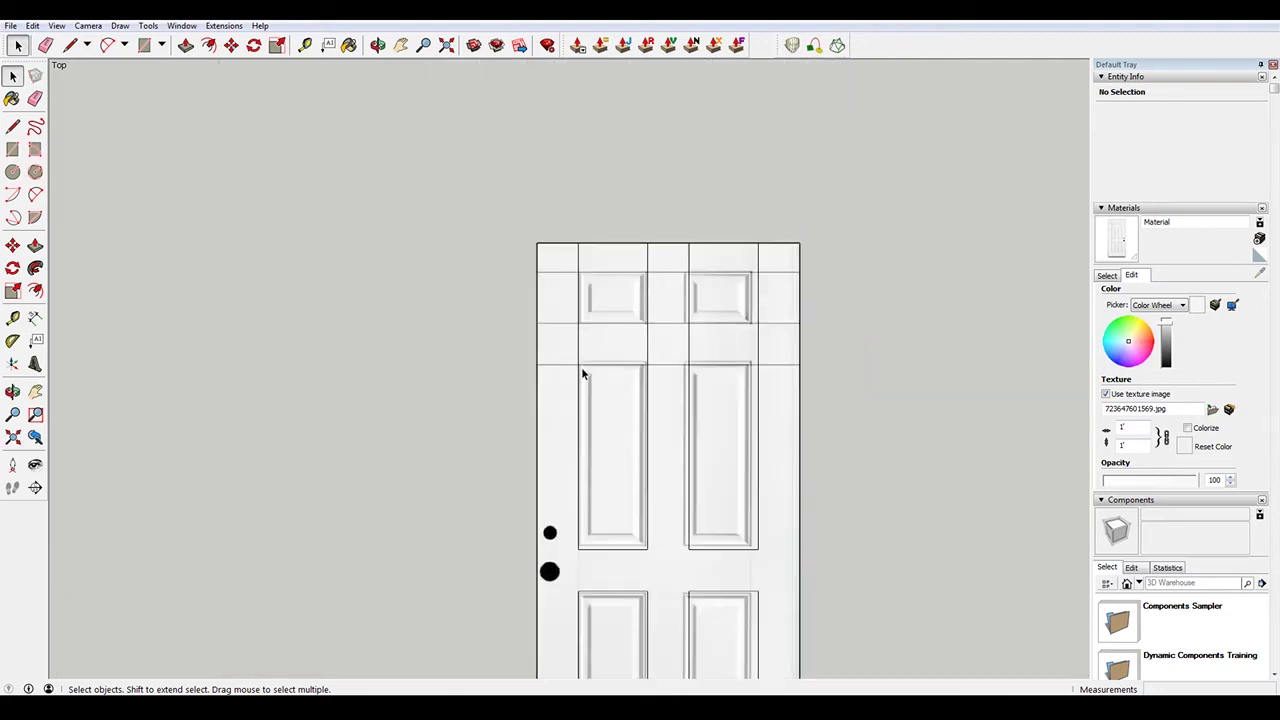
click(563, 318)
key(Delete)
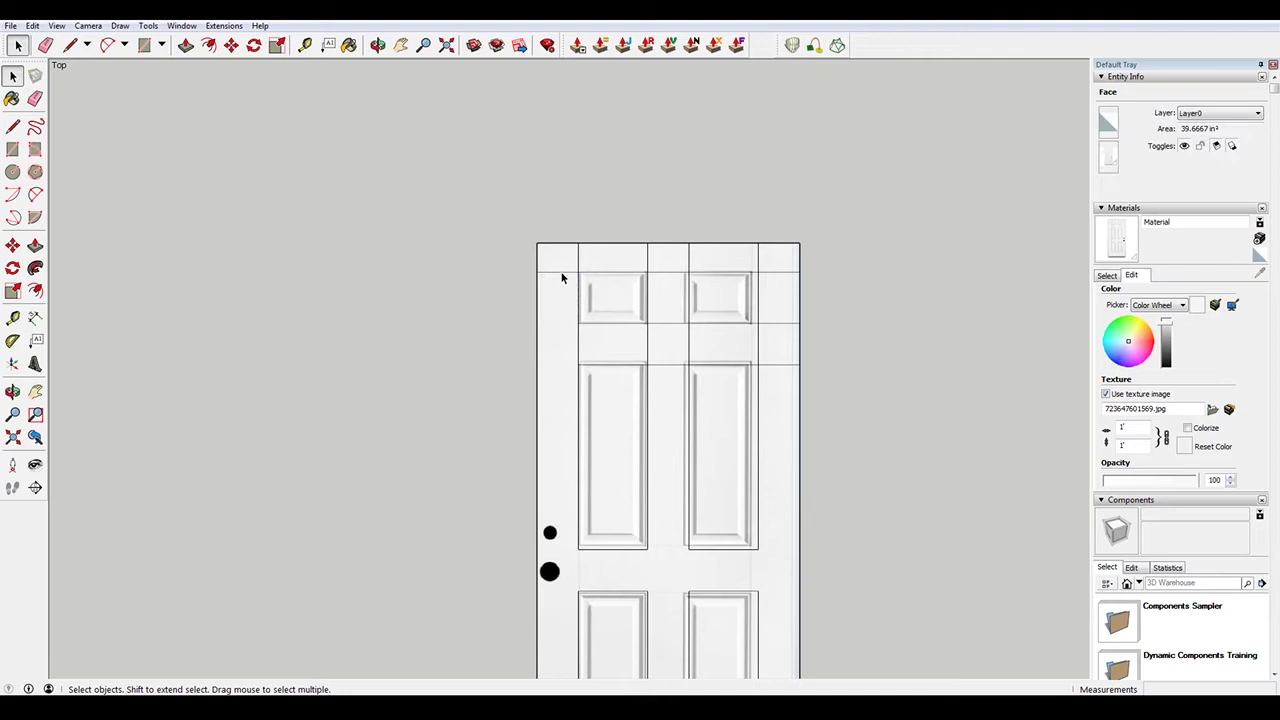
click(563, 272)
key(Delete)
Delete the four vertical segments above the uppermost panels and the horizontal segment between those panels' top edges
click(578, 263)
key(Delete)
click(648, 261)
key(Delete)
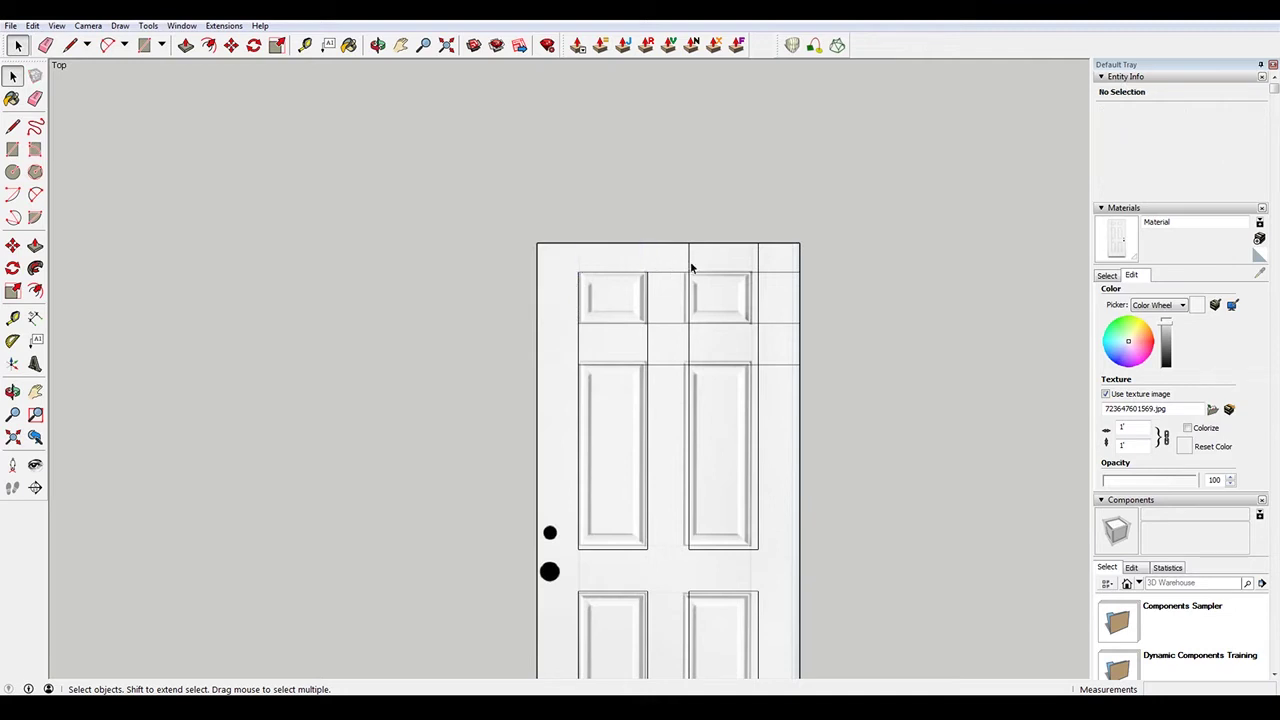
click(690, 264)
click(689, 264)
key(Delete)
click(677, 272)
key(Delete)
click(758, 260)
key(Delete)
click(779, 320)
key(Delete)
key(ctrl+z)
Delete the upper rail's two horizontal segments between the right panel column and the door's right edge
click(782, 325)
key(Delete)
click(784, 362)
click(785, 364)
key(Delete)
Delete the upper rail's top segment between the two panel columns and select the segment at its bottom
click(673, 327)
click(673, 323)
key(Delete)
click(673, 365)
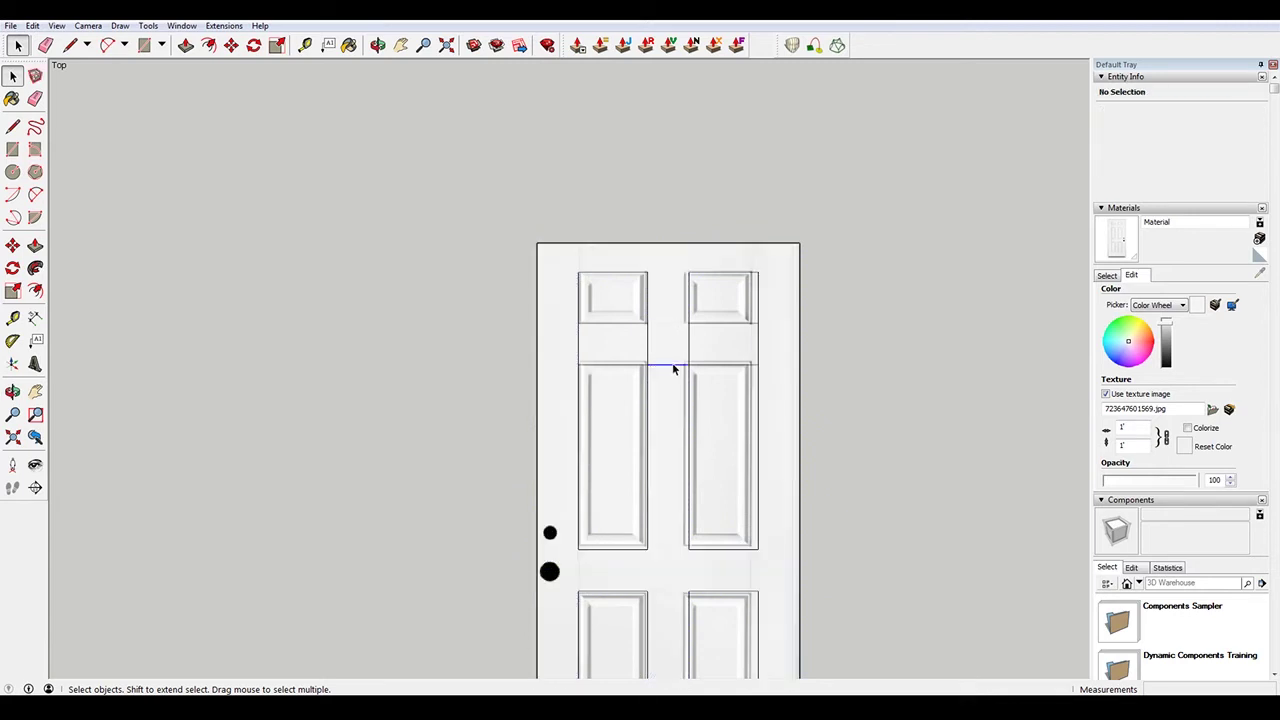
Delete the remaining edge segments crossing the rail between the uppermost and middle panels, so each panel is a separate rectangle
click(650, 347)
click(647, 348)
key(Delete)
key(Delete)
click(688, 343)
key(Delete)
click(757, 345)
key(Delete)
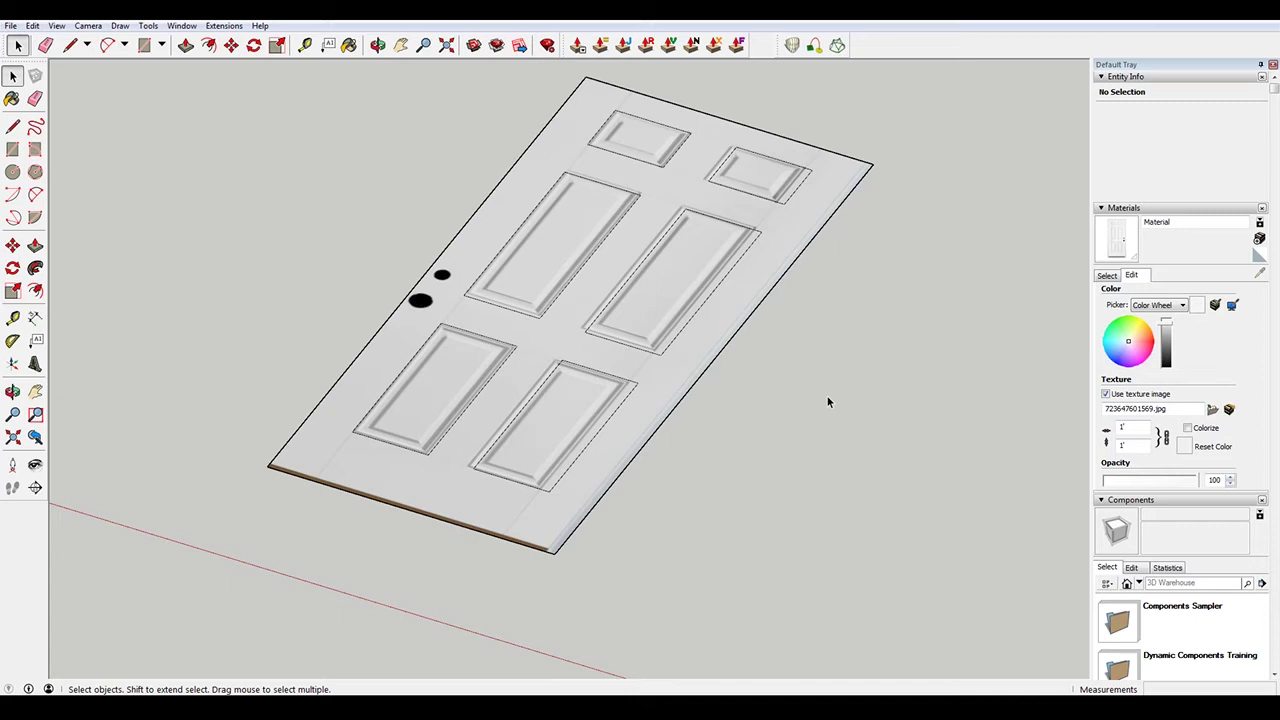
Recess the uppermost right panel 0.75 inch into the door with Push/Pull
key(p)
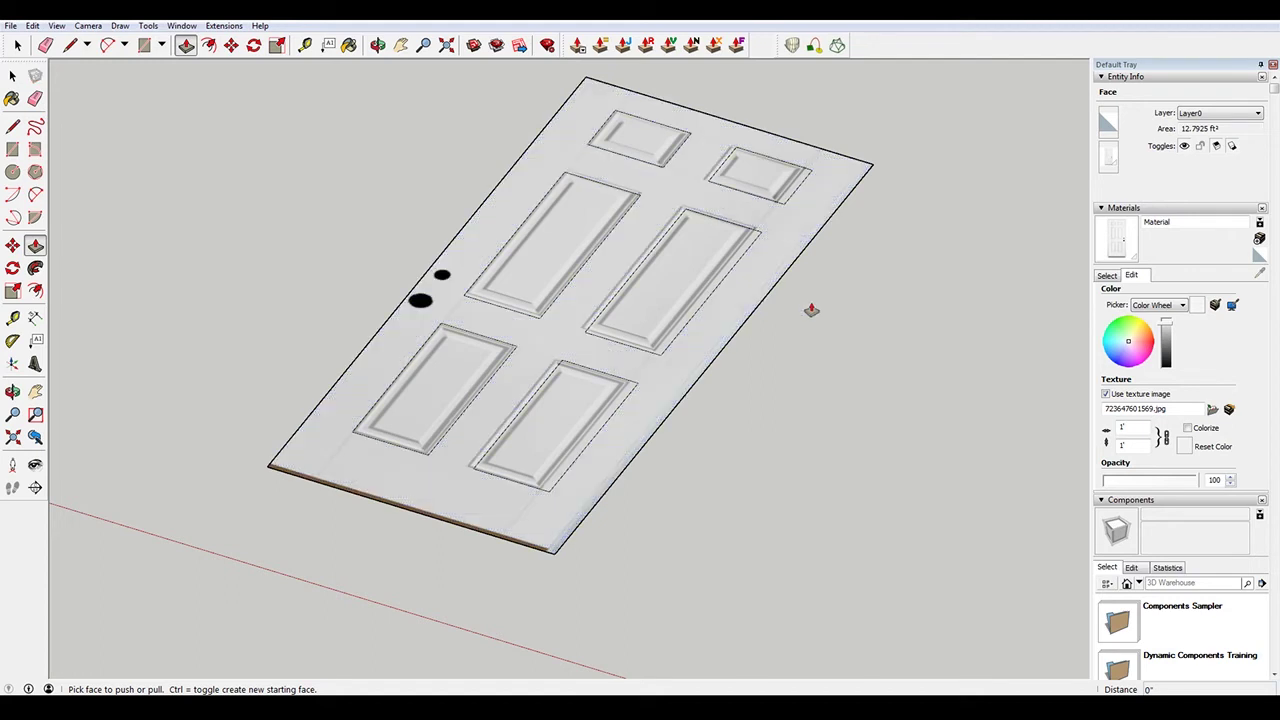
middle_drag(808, 309, 722, 296)
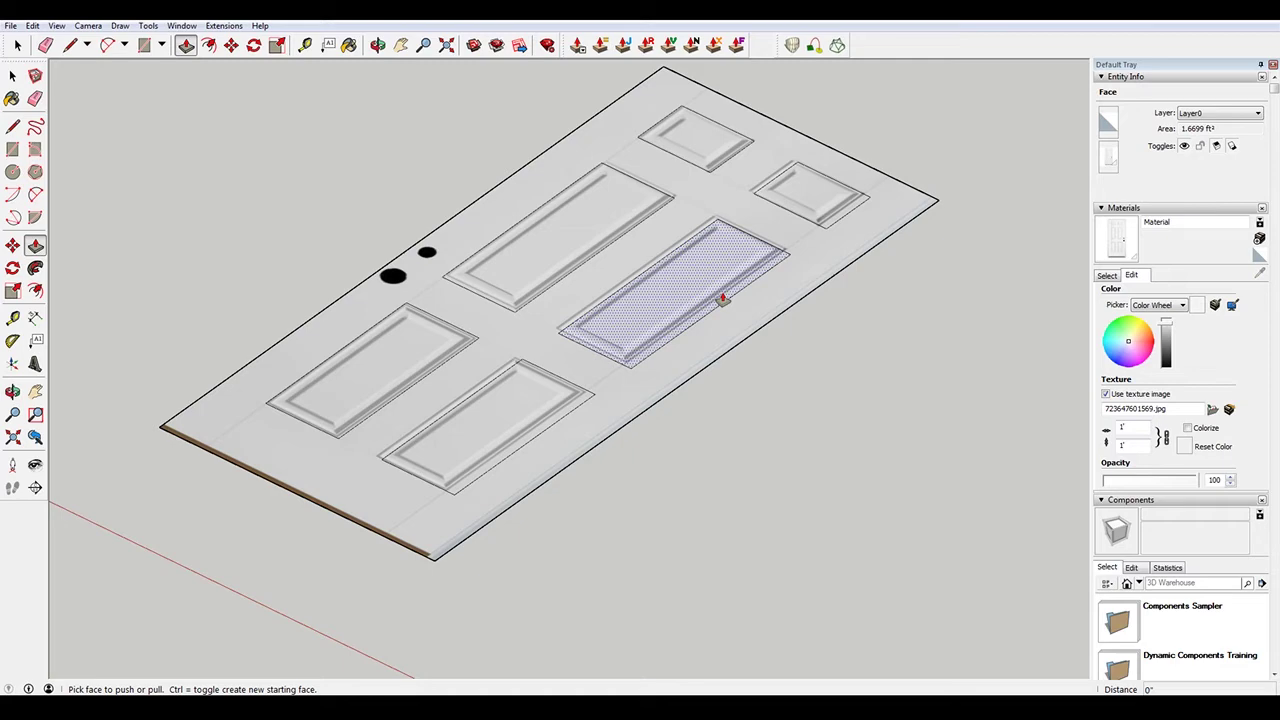
middle_drag(722, 298, 760, 309)
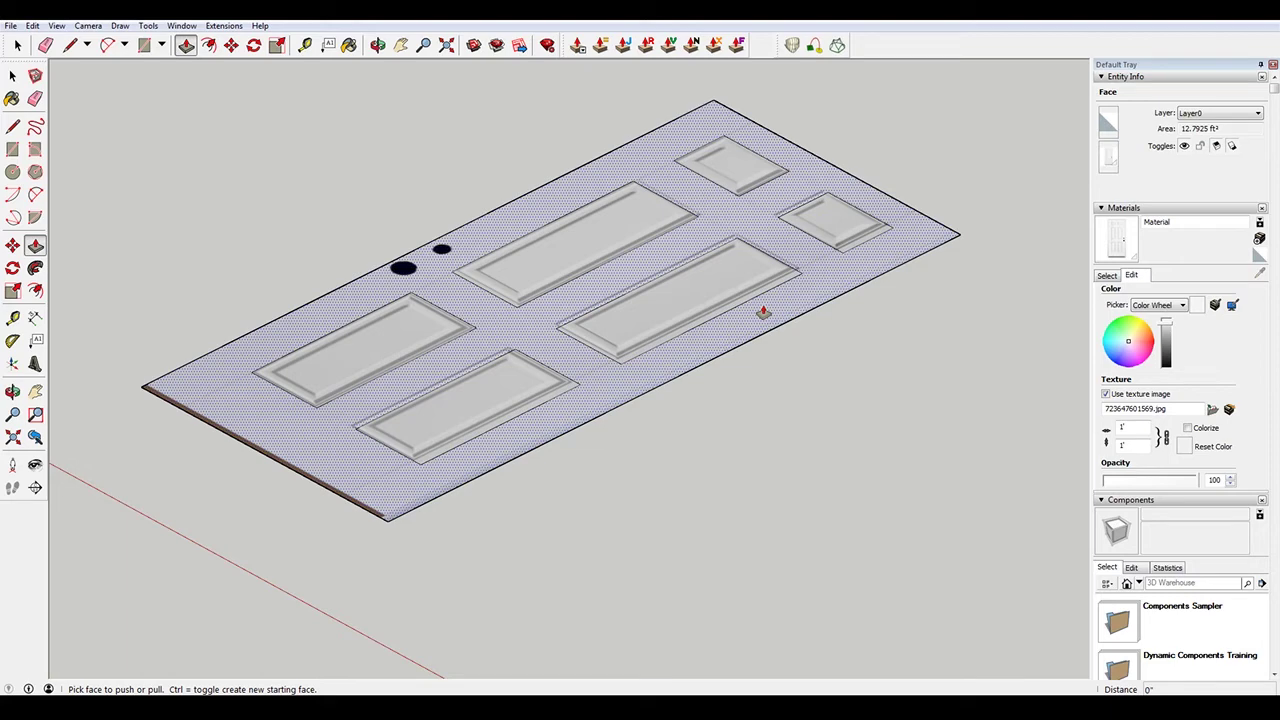
scroll(780, 320, up, 5)
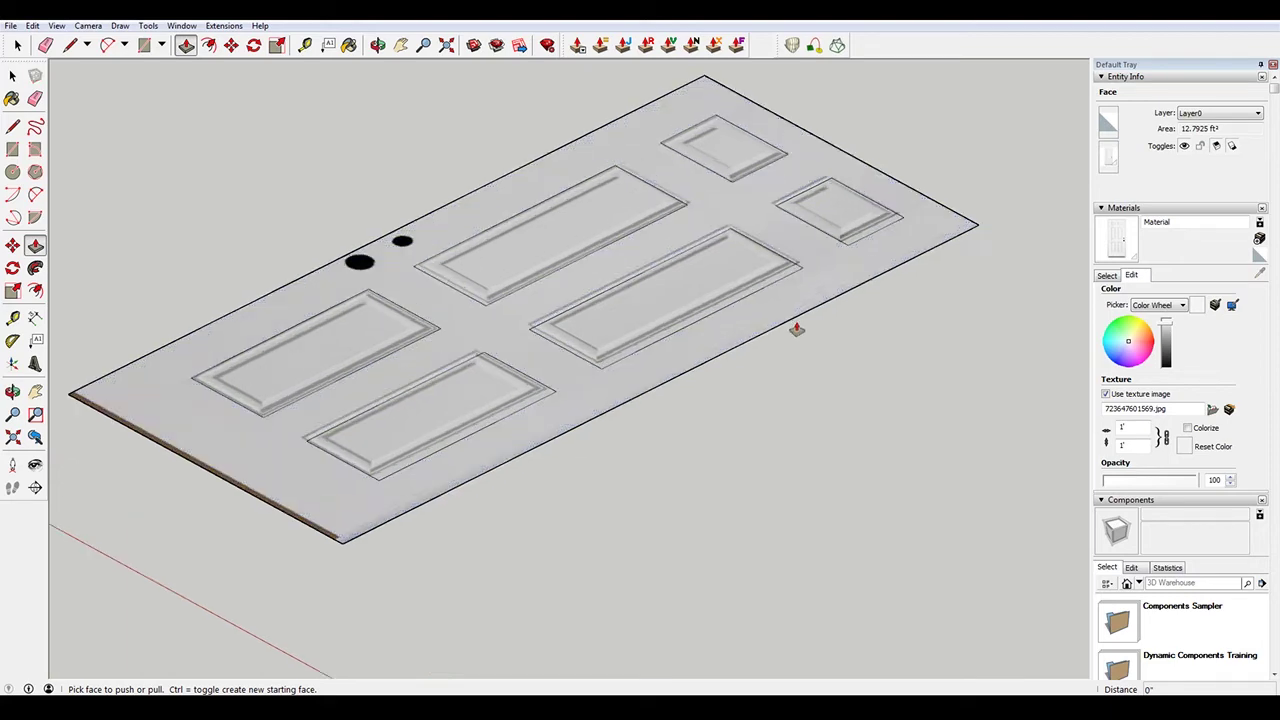
click(789, 272)
click(789, 275)
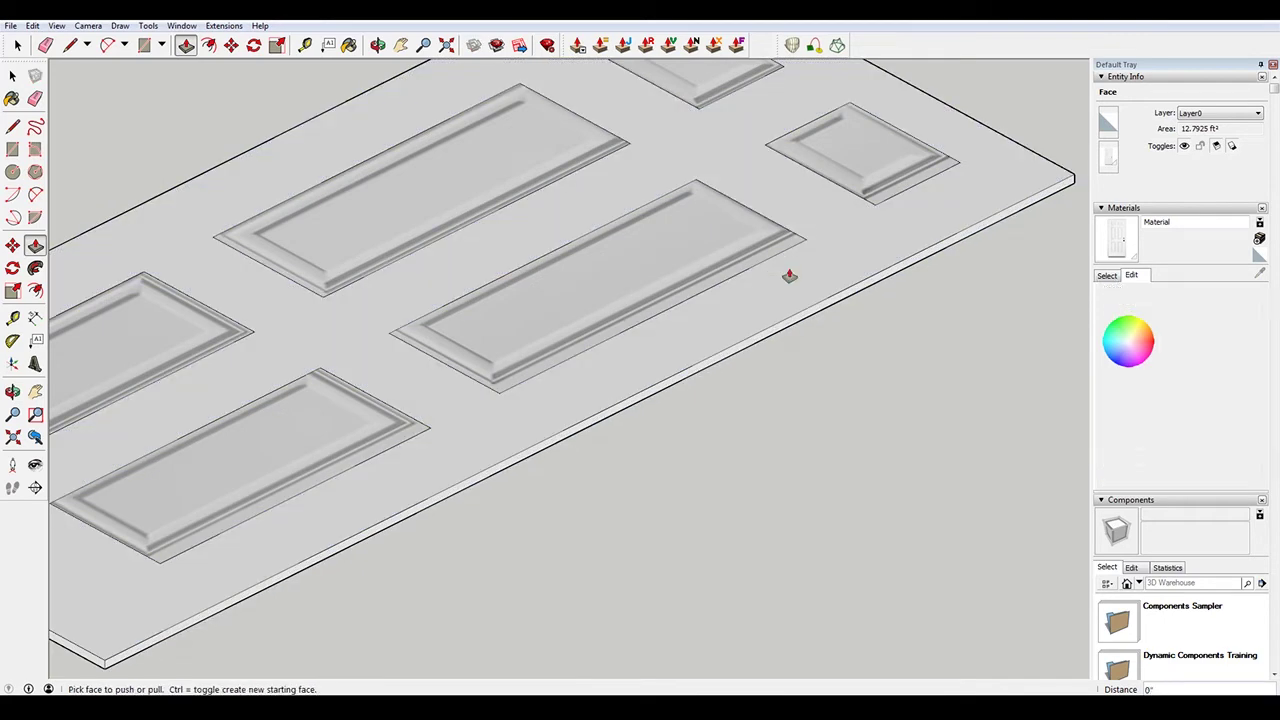
click(857, 163)
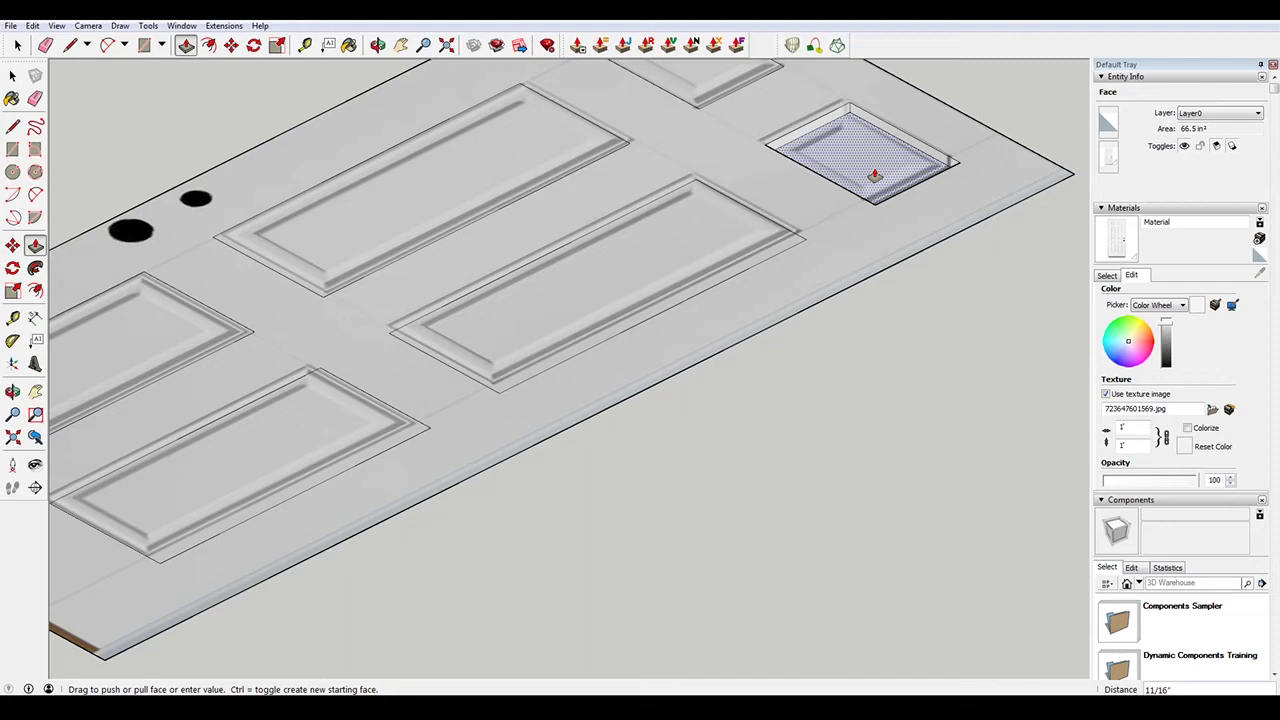
text(.75)
key(Return)
Recess the other five door panels by the same 0.75 inch depth with Push/Pull
scroll(740, 152, down, 4)
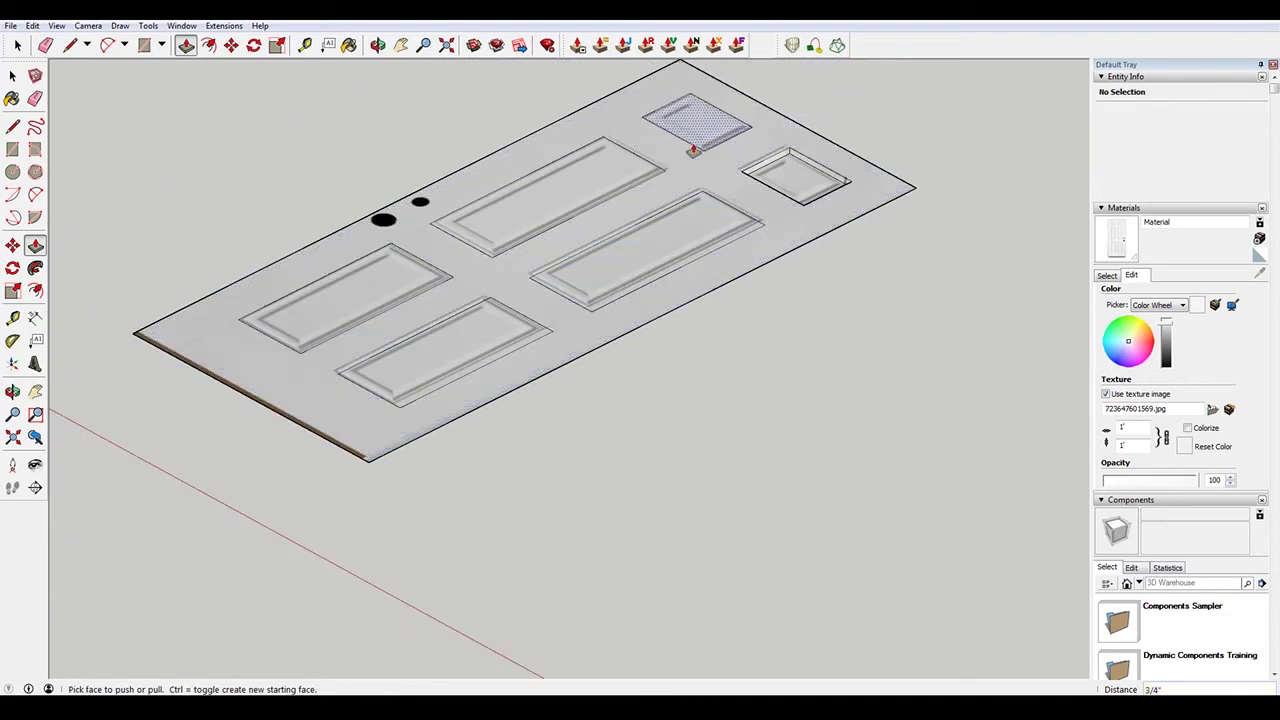
scroll(760, 151, up, 4)
middle_drag(749, 157, 910, 271)
double_click(837, 194)
double_click(657, 214)
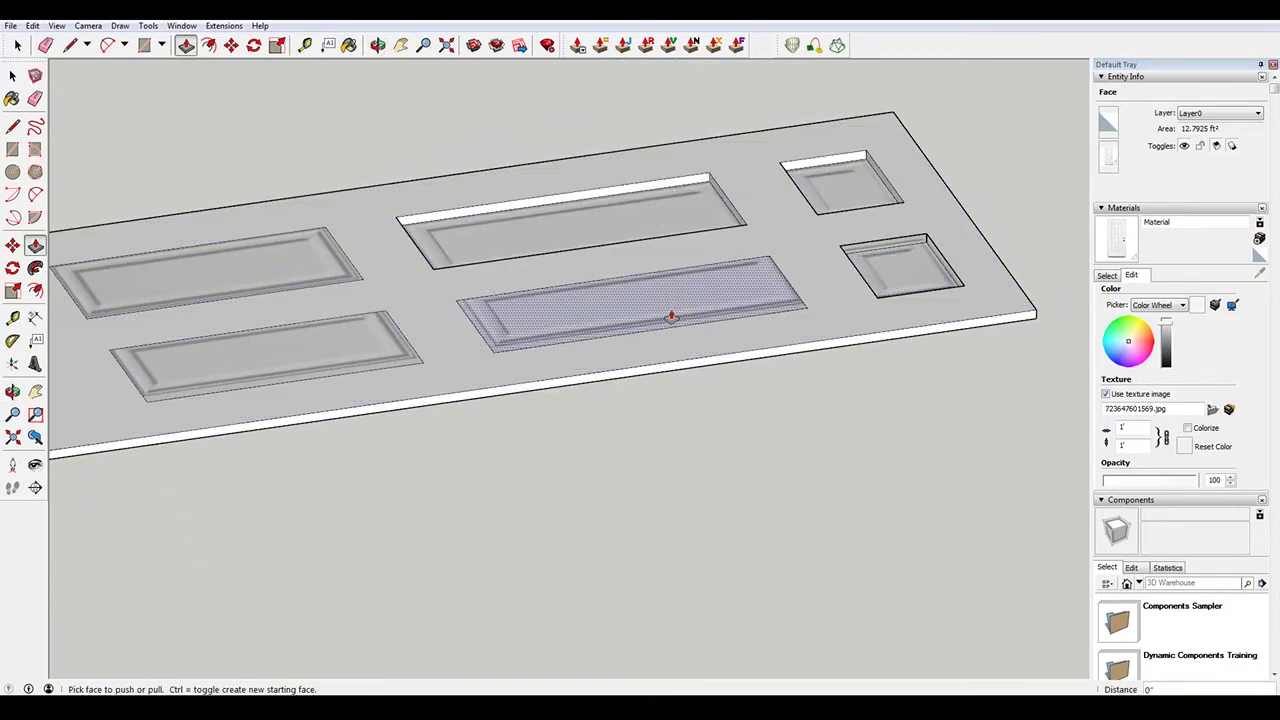
double_click(635, 312)
double_click(249, 263)
double_click(323, 337)
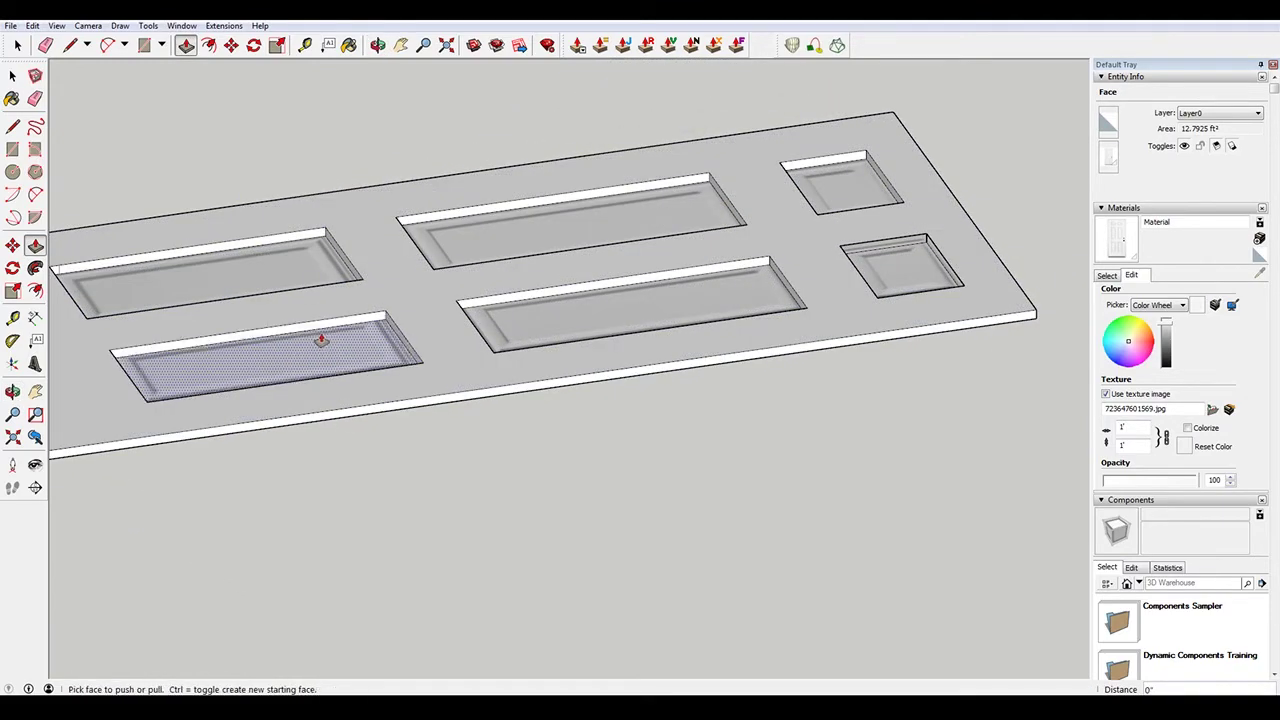
Select the four perimeter edges of the door's back face and hide them
middle_drag(323, 337, 491, 240)
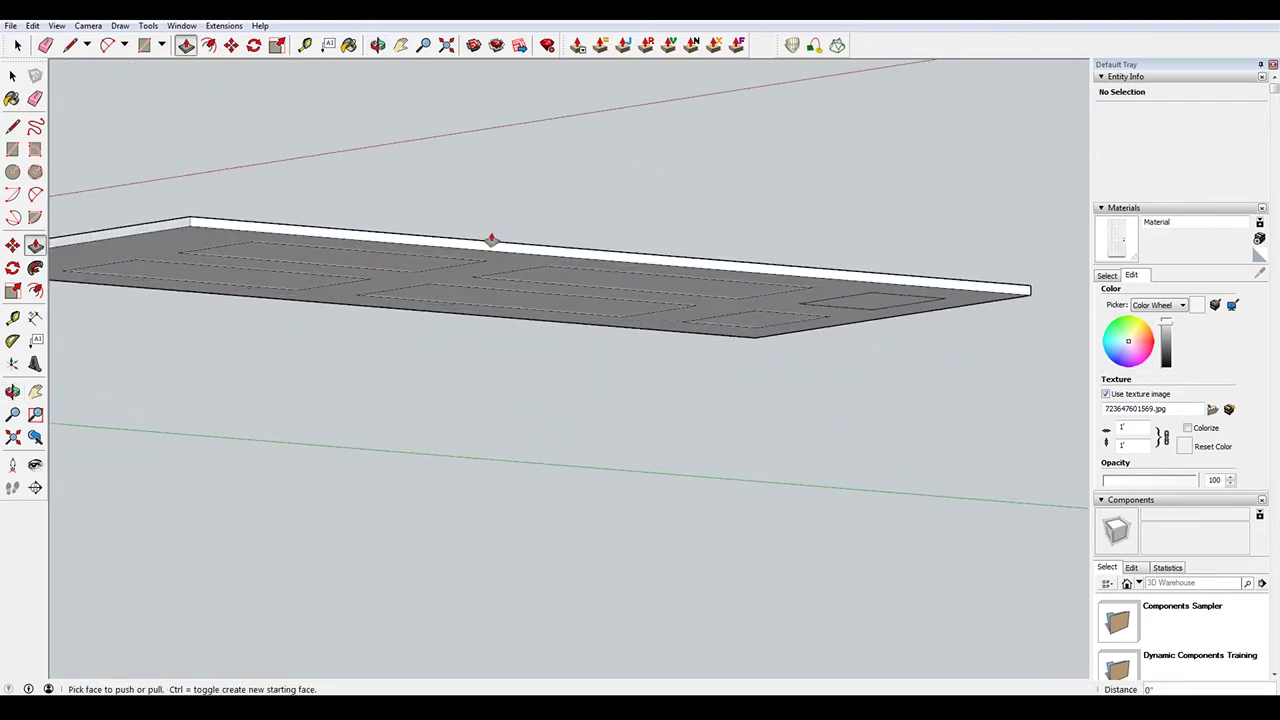
scroll(526, 277, up, 2)
key(space)
click(531, 266)
scroll(532, 265, down, 3)
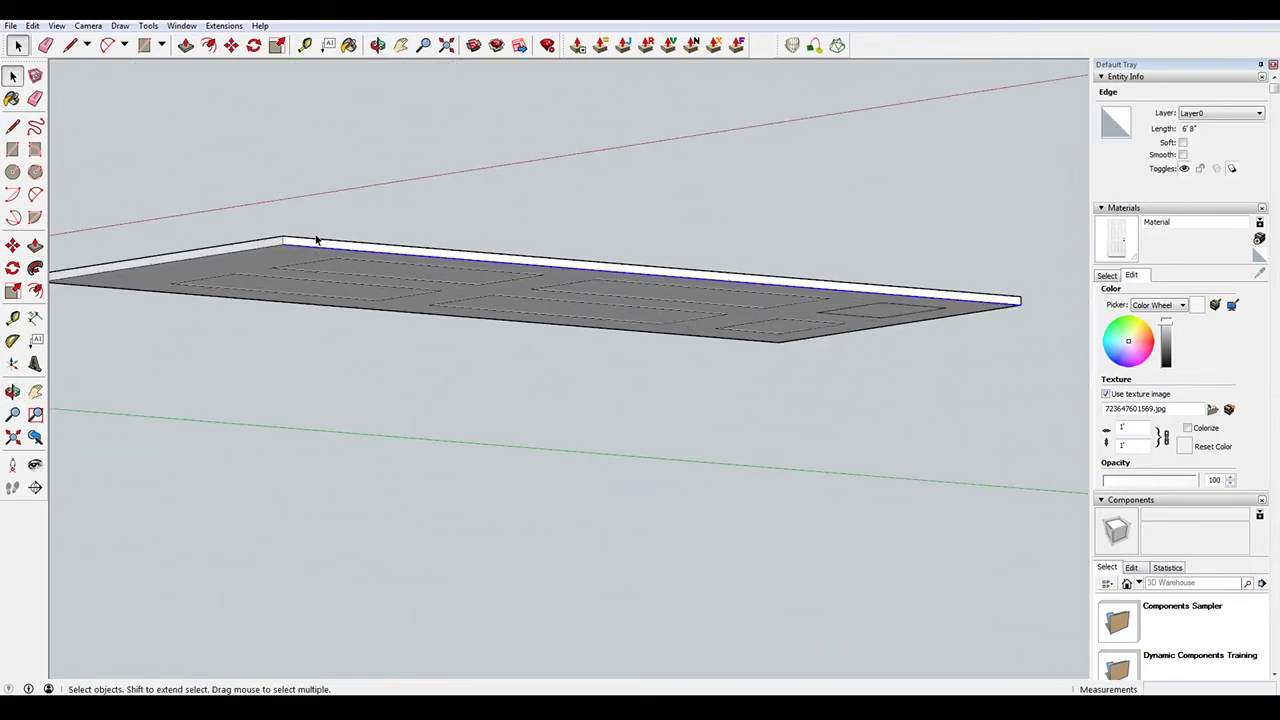
scroll(285, 243, up, 2)
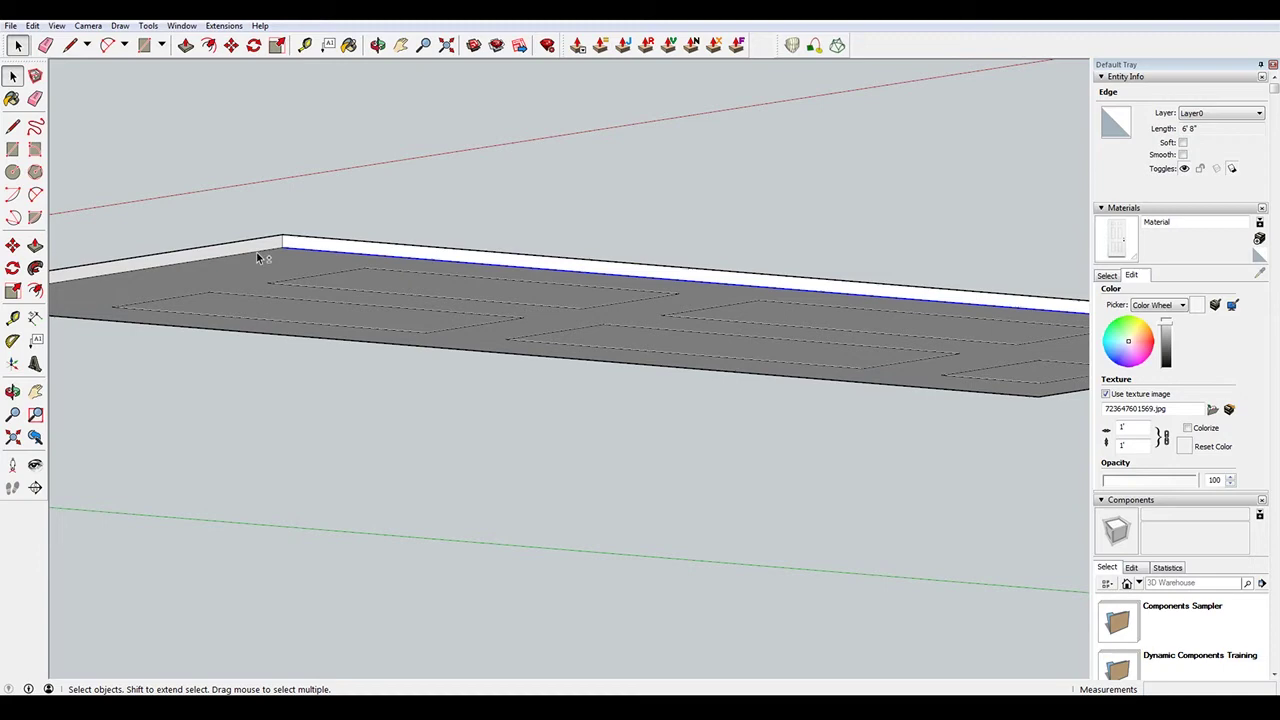
shift+click(258, 253)
shift+click(104, 321)
middle_drag(106, 323, 920, 329)
shift+click(922, 323)
right_click(921, 325)
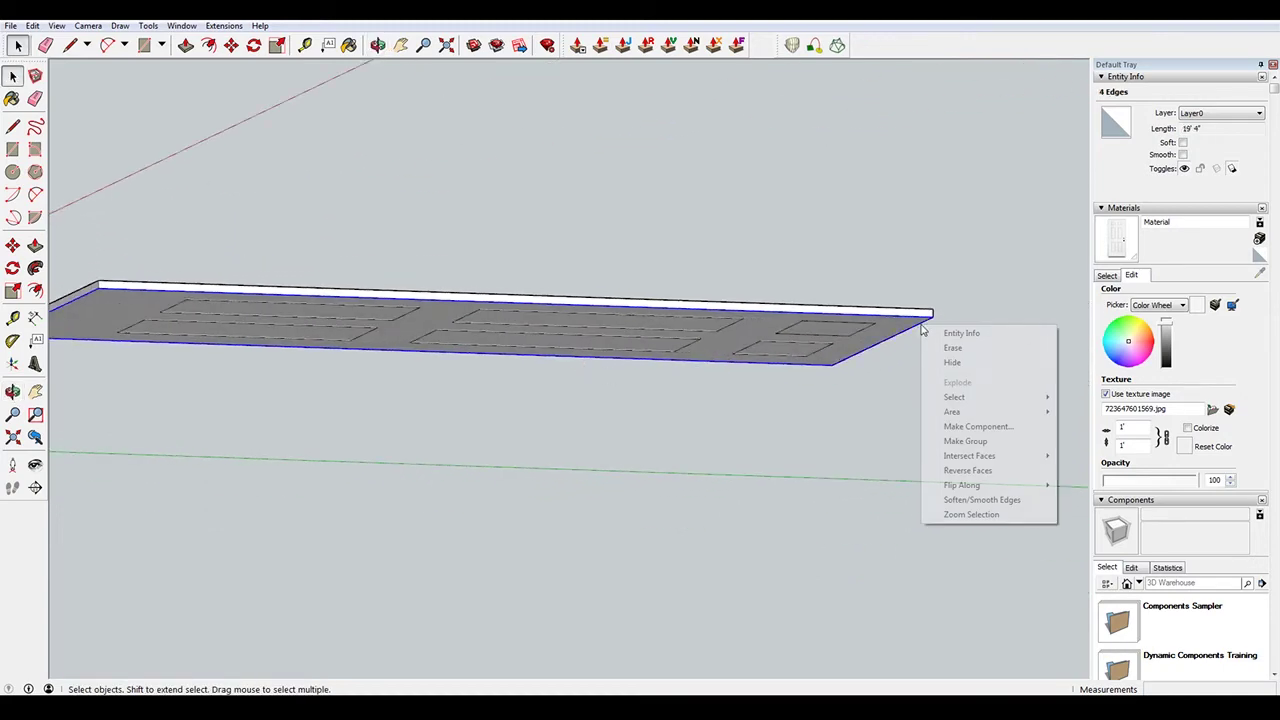
click(953, 363)
Make the whole door geometry a component named InteriorDoorHalf01
middle_drag(457, 251, 626, 423)
scroll(626, 423, down, 2)
drag(320, 166, 779, 543)
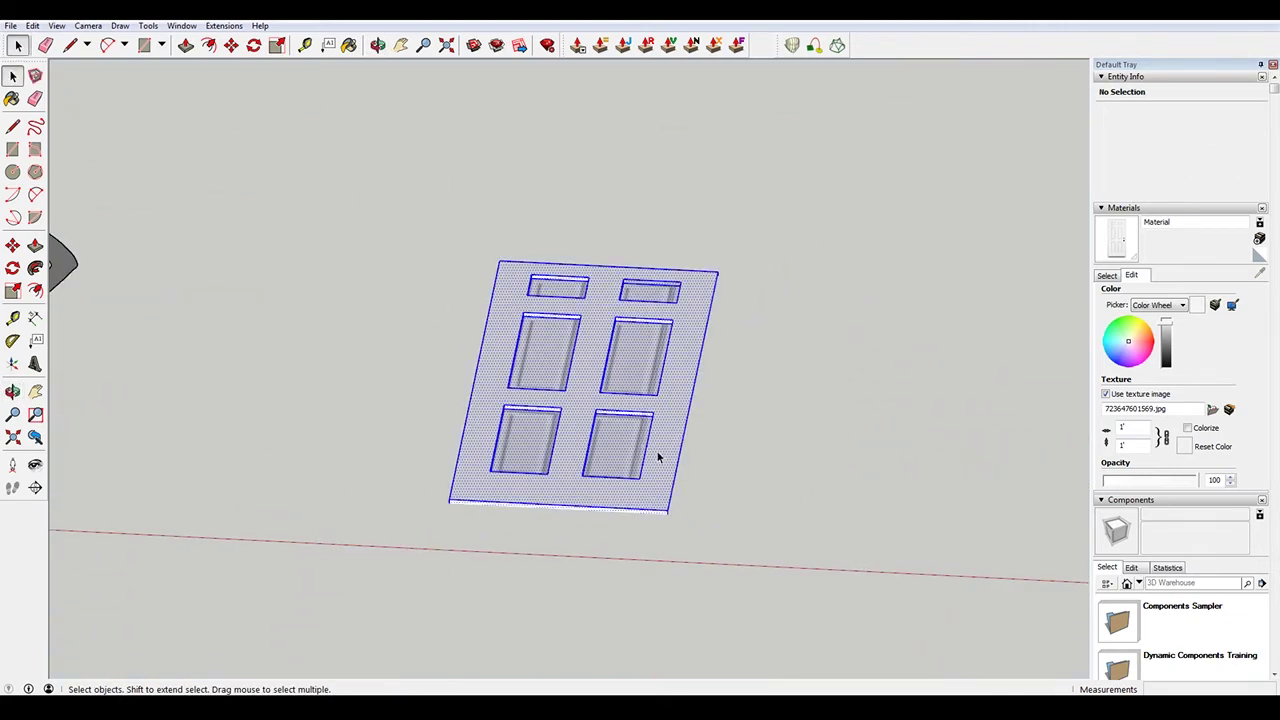
right_click(660, 452)
click(730, 554)
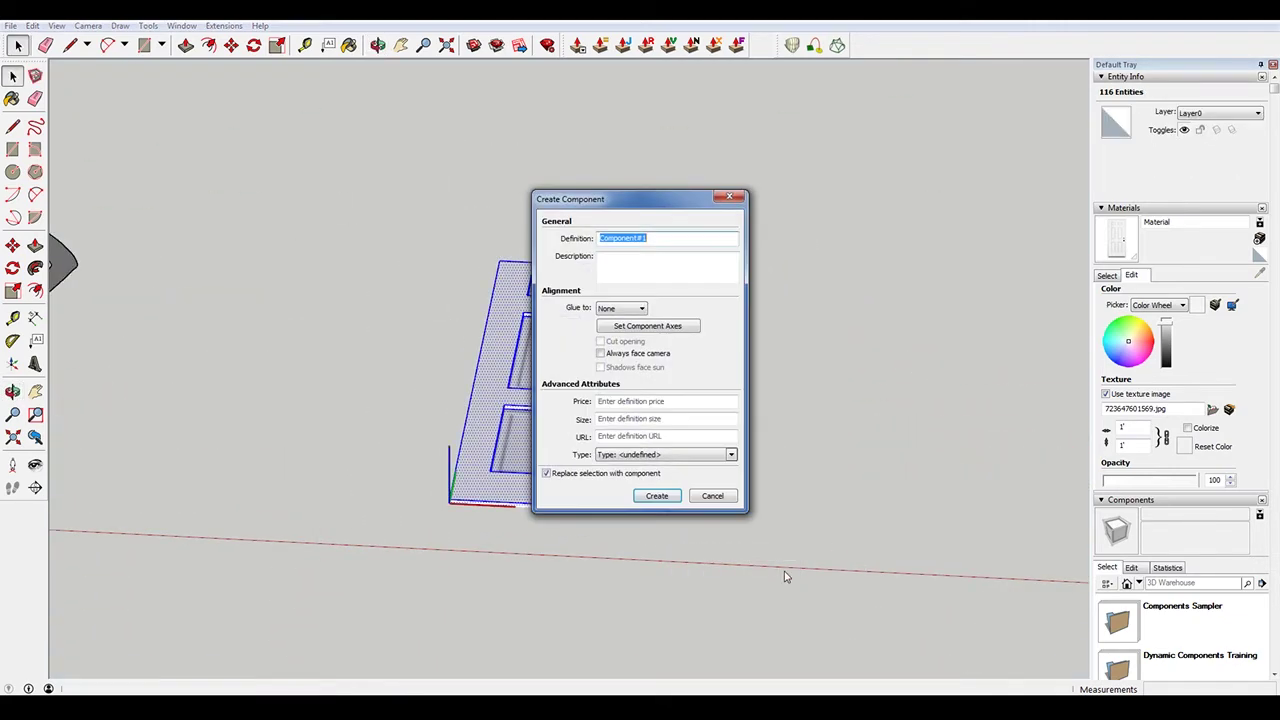
text(Door)
text(or)
text(Half01)
key(Return)
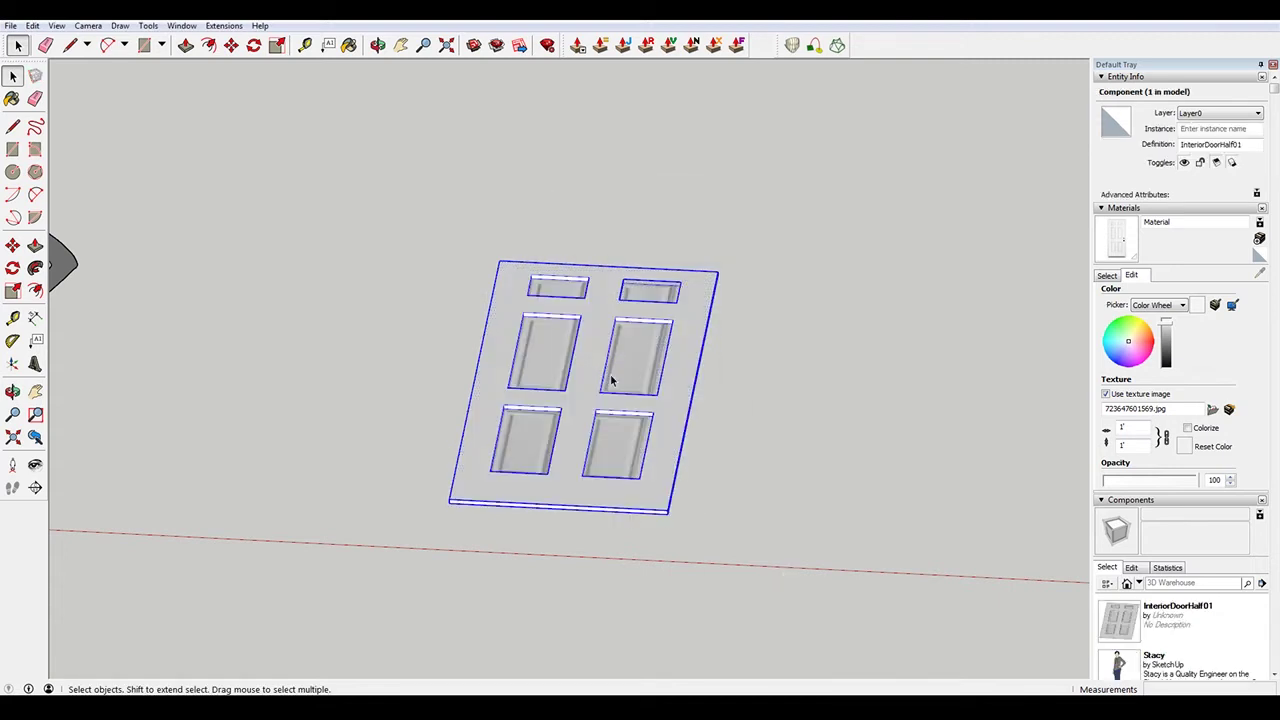
Copy the door half vertically to about 3 1/2 inches directly below the original
scroll(608, 374, up, 3)
middle_drag(713, 543, 657, 400)
key(m)
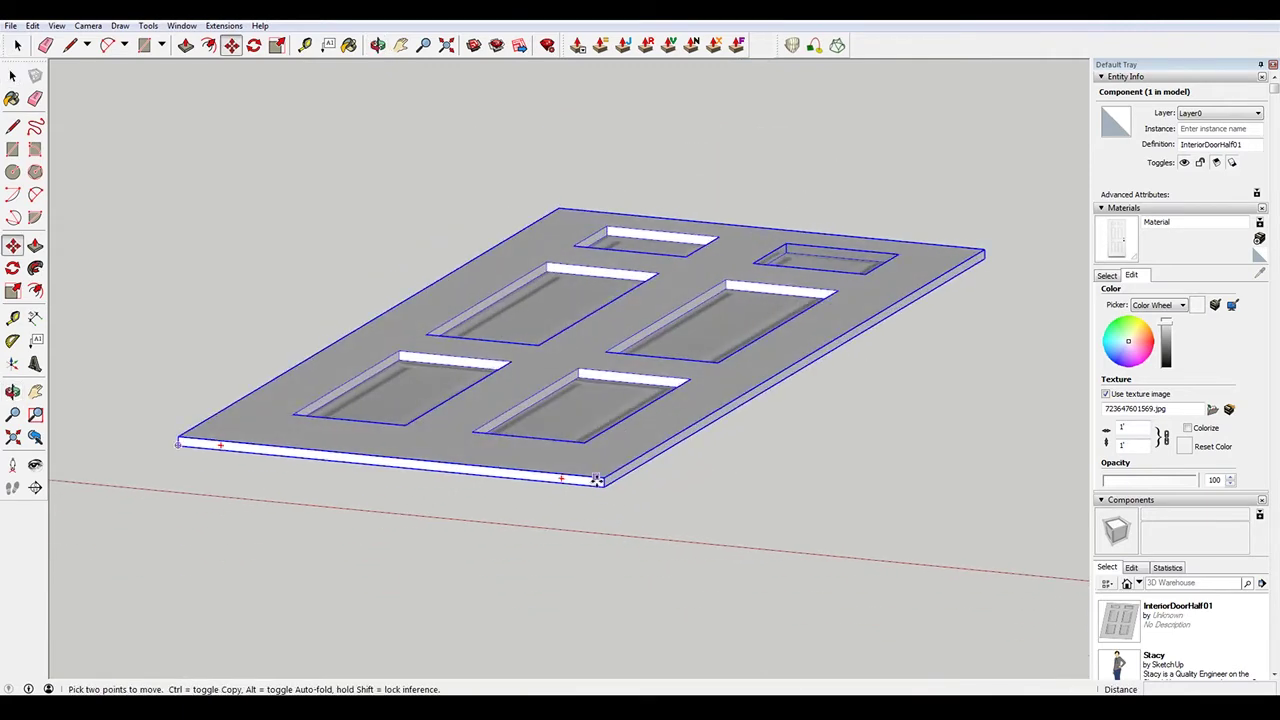
click(605, 480)
key(ctrl)
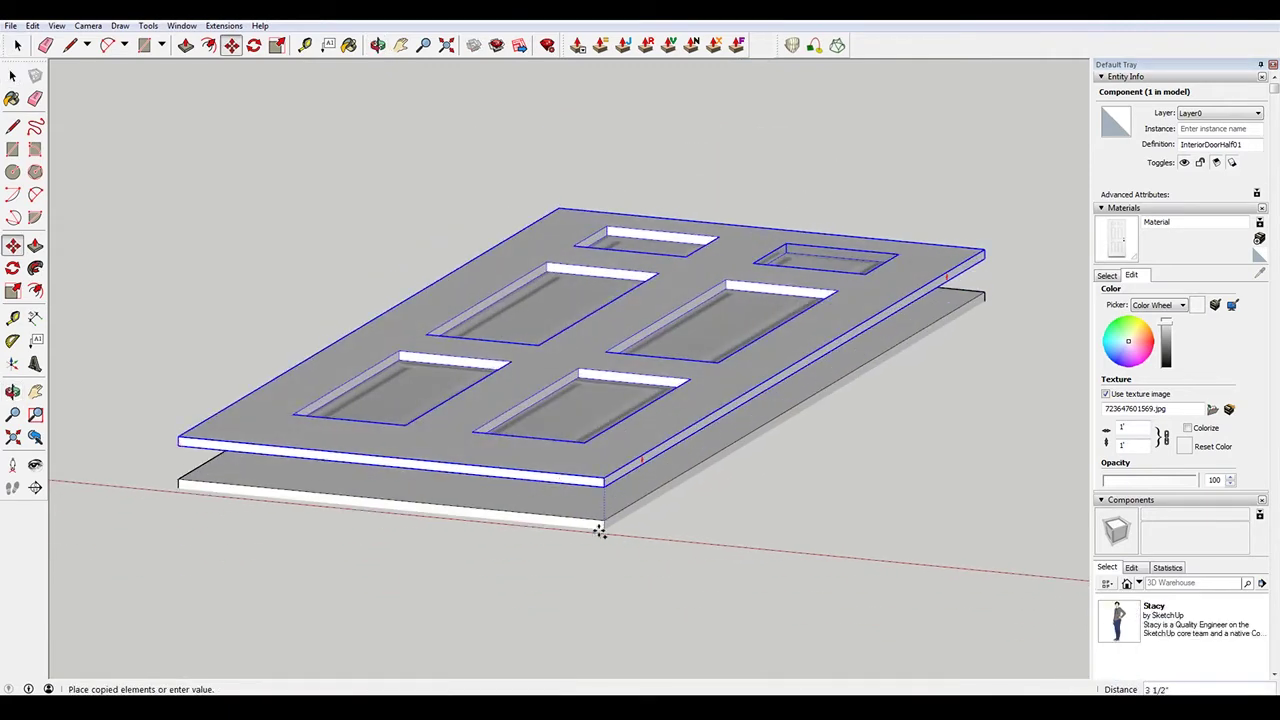
click(606, 532)
Flip the lower door half along the component's blue axis
middle_drag(617, 543, 614, 477)
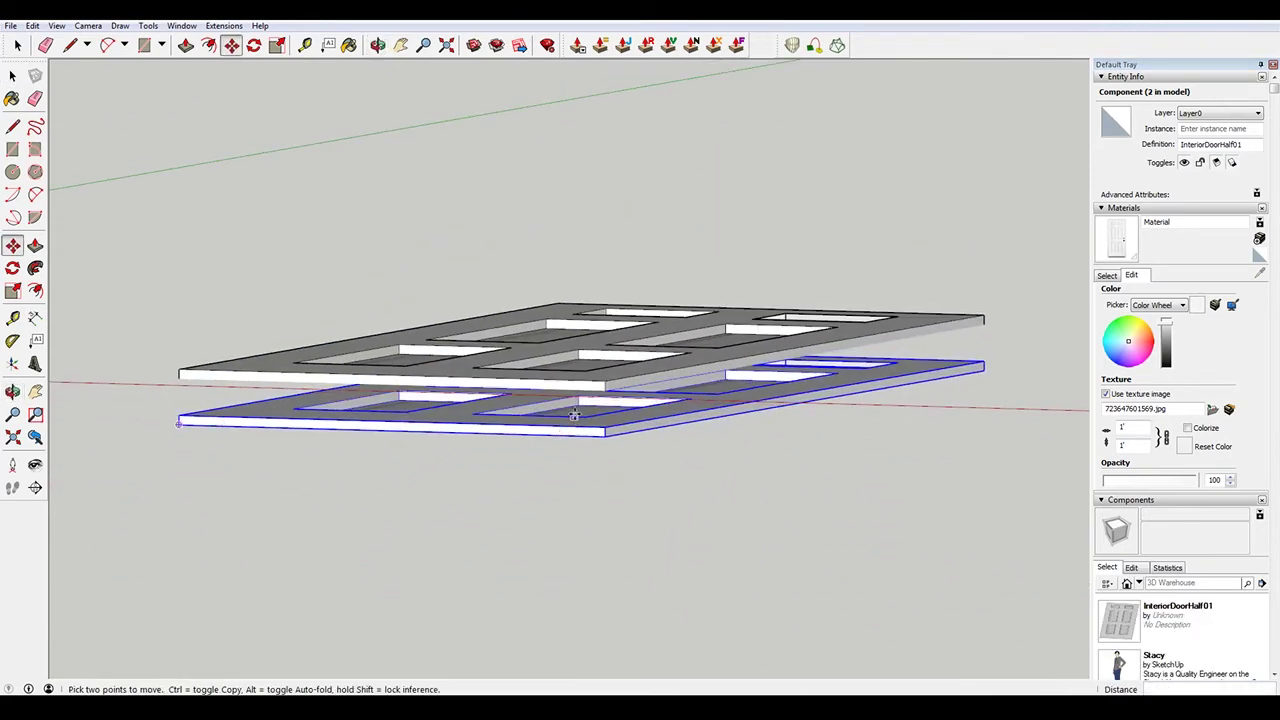
scroll(575, 415, up, 2)
right_click(585, 428)
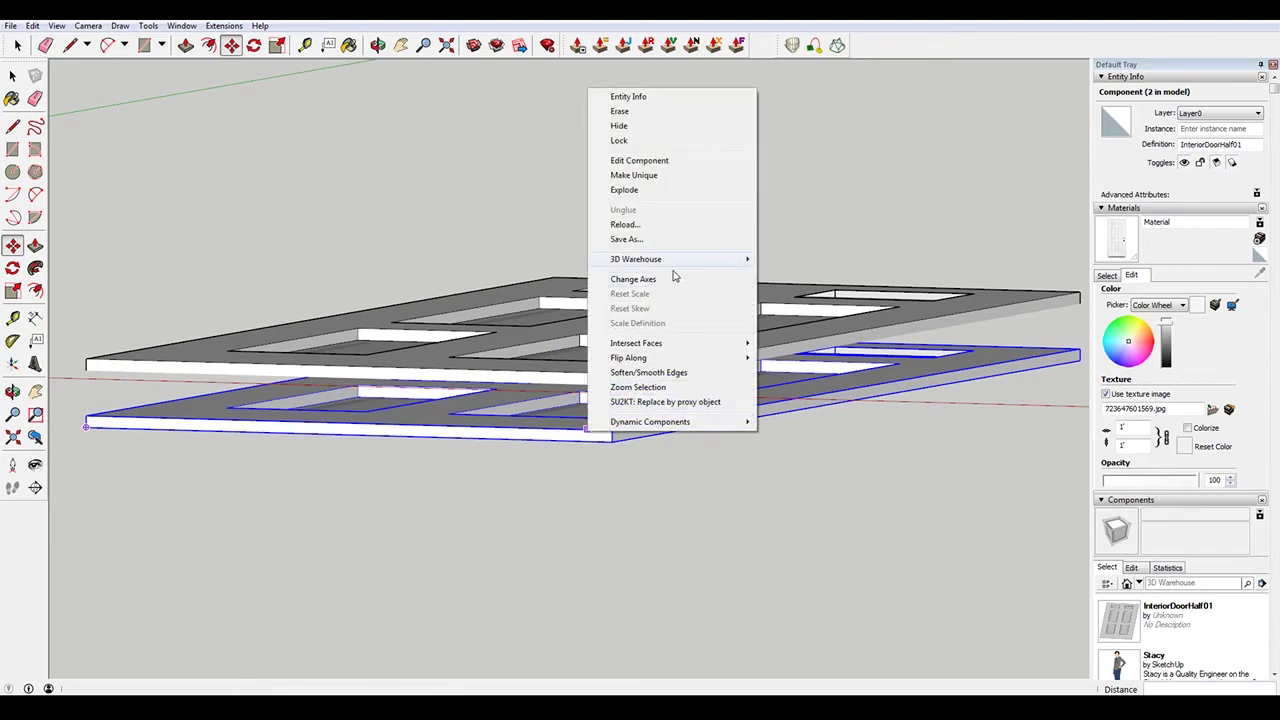
mouse_move(672, 358)
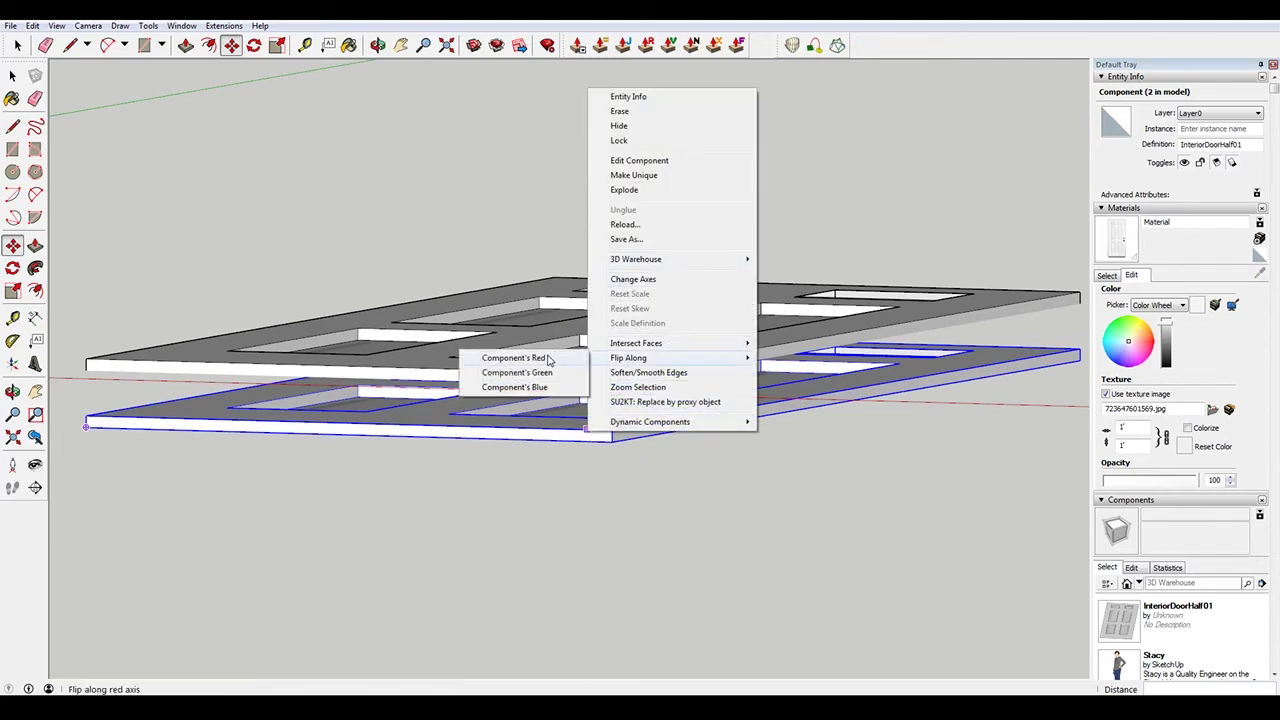
click(537, 390)
Move the flipped door half up by its corner so it sits flush against the back of the original half
middle_drag(643, 466, 559, 356)
click(559, 356)
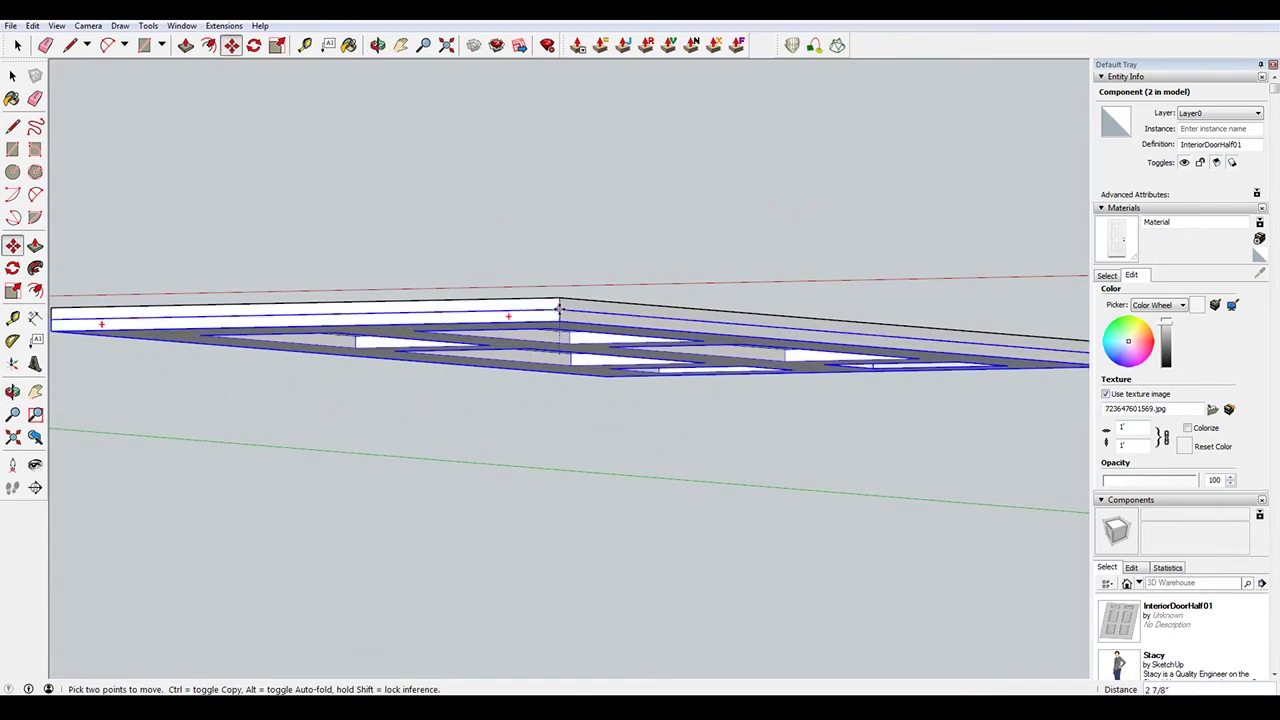
key(space)
click(531, 407)
Combine both door halves into one component named InteriorDoor01
middle_drag(414, 366, 554, 340)
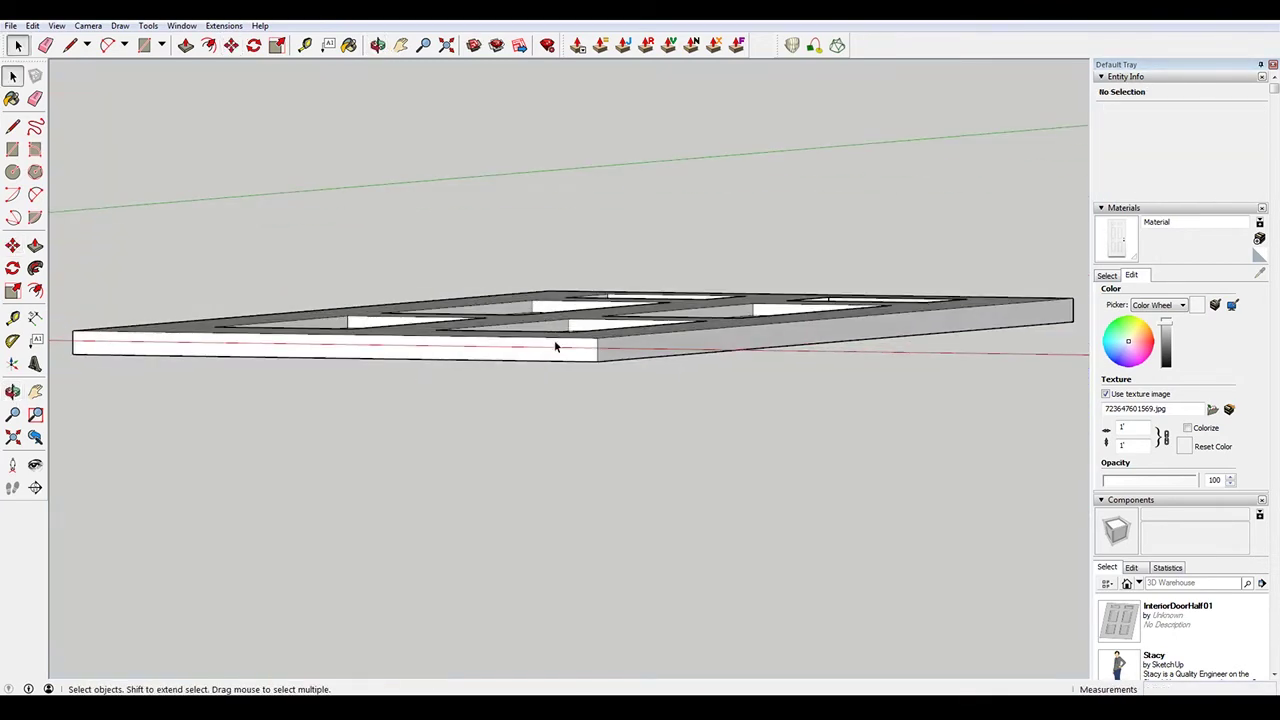
key(ctrl+a)
right_click(567, 355)
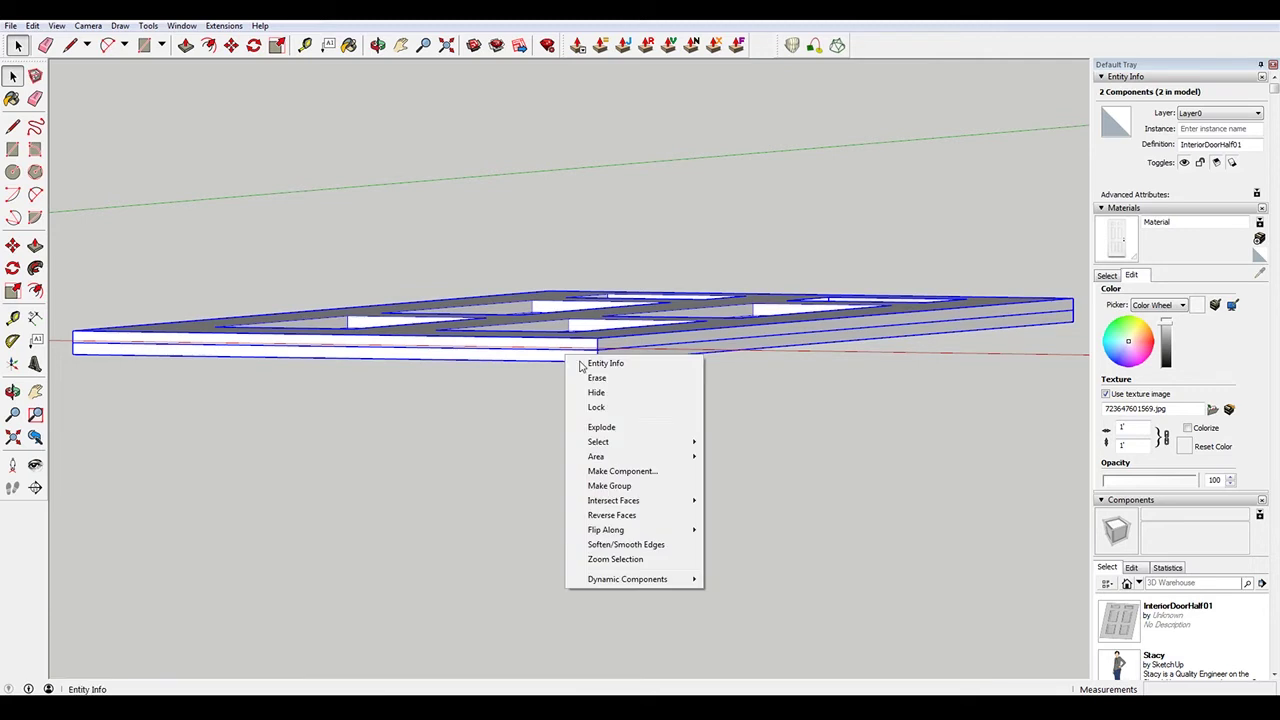
click(631, 474)
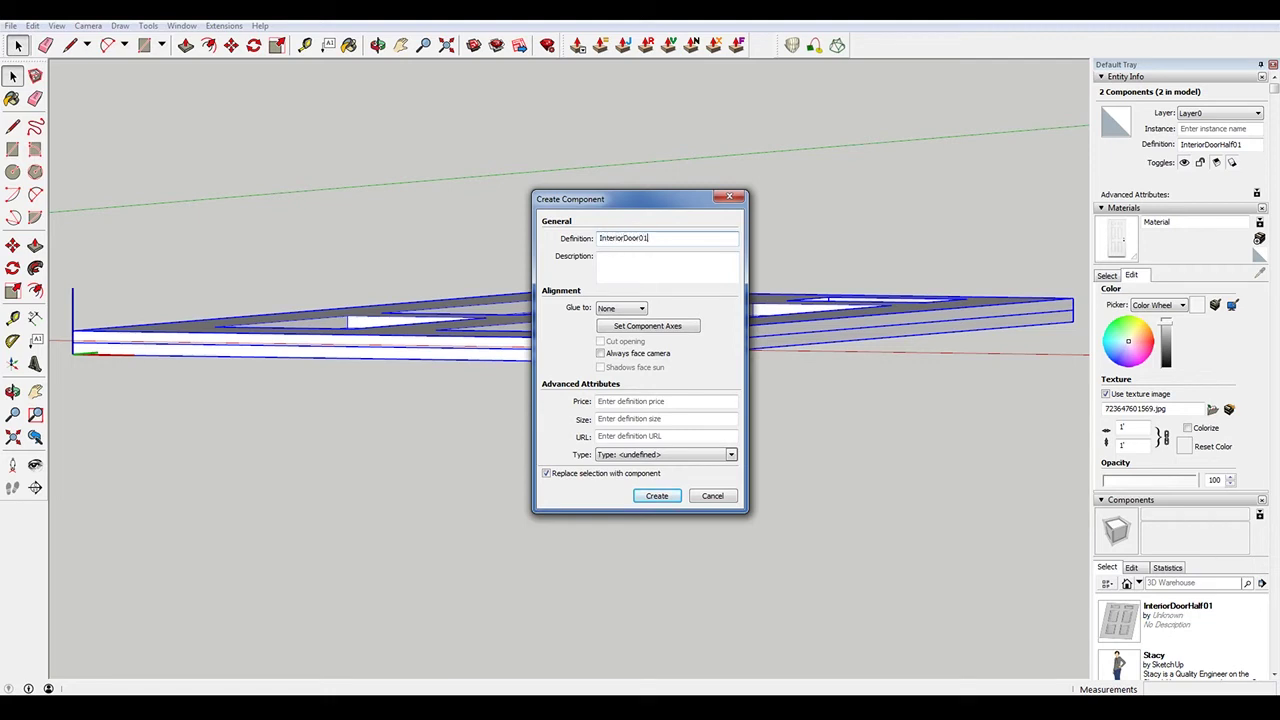
key(Return)
Inspect the recessed lower panels and switch to the standard Top view of the door
middle_drag(495, 333, 529, 449)
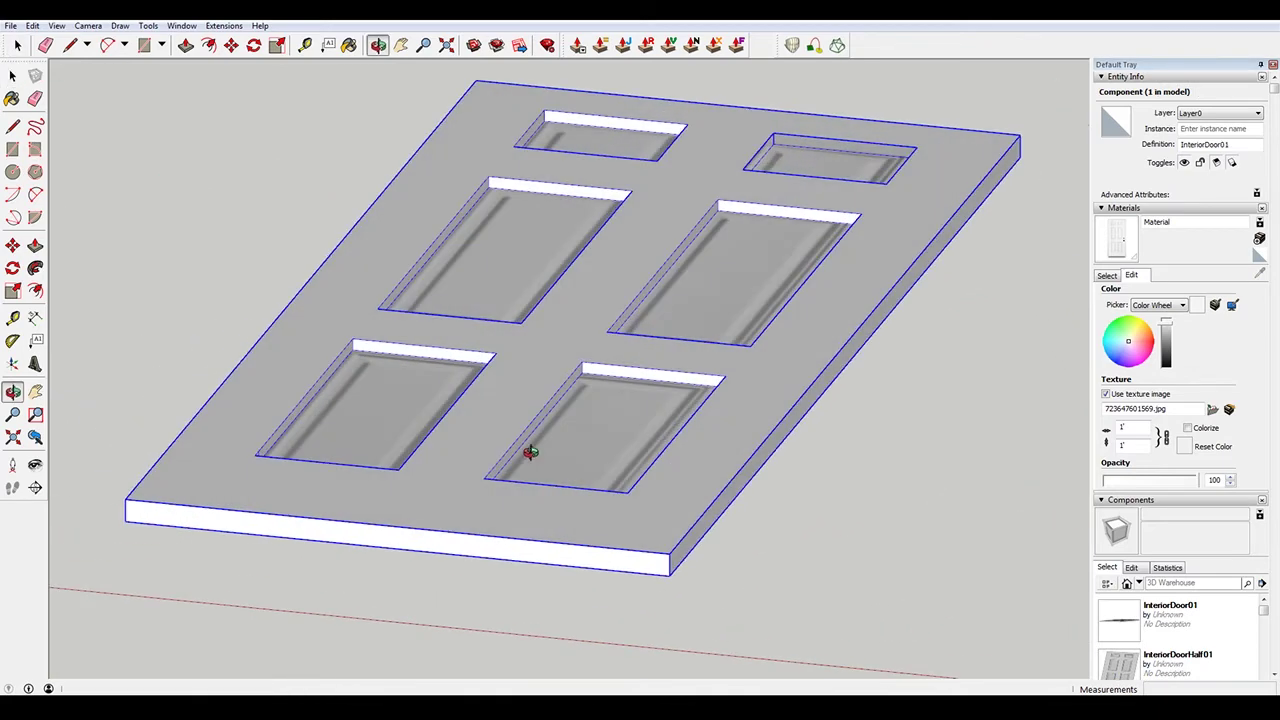
scroll(600, 392, up, 3)
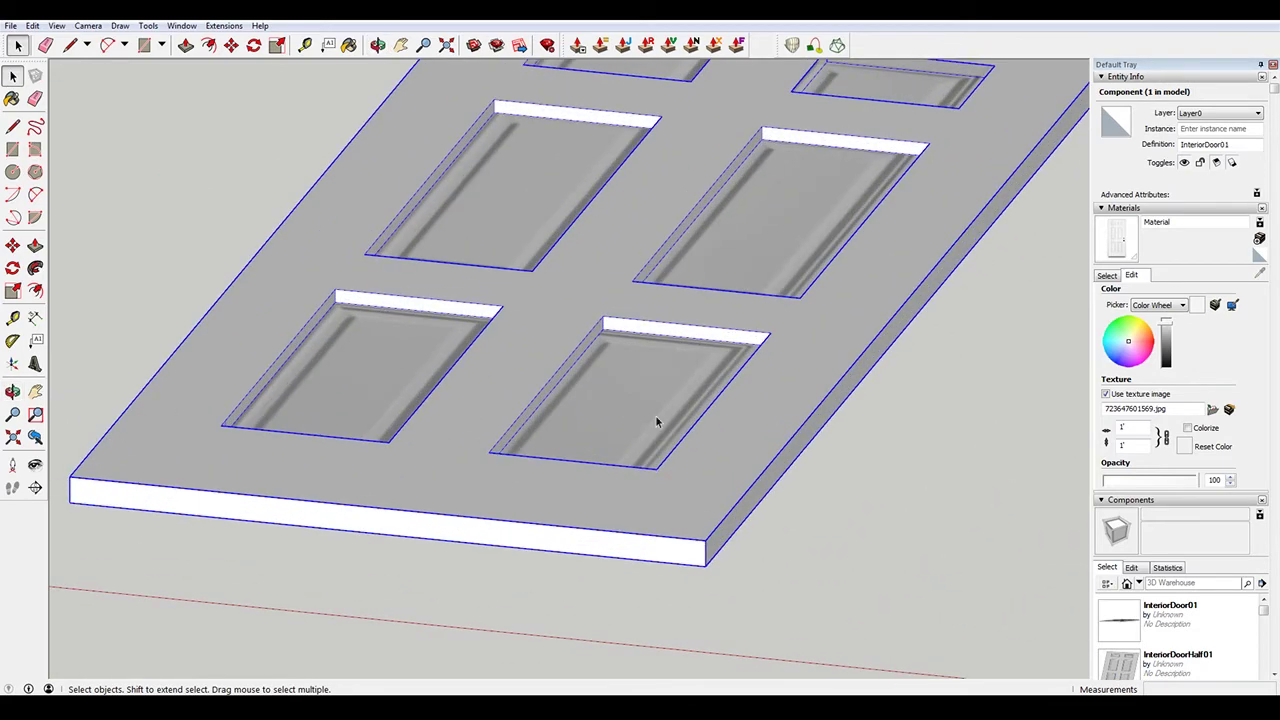
middle_drag(735, 350, 751, 371)
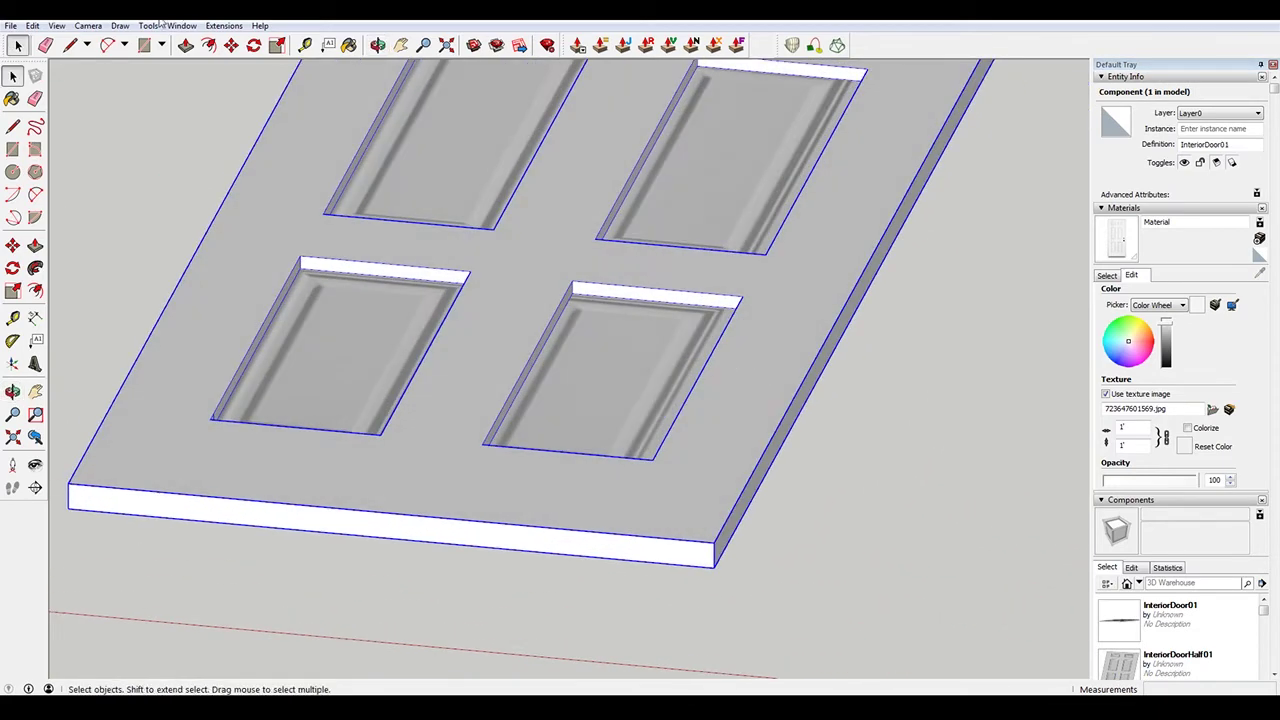
click(119, 25)
mouse_move(88, 25)
mouse_move(70, 70)
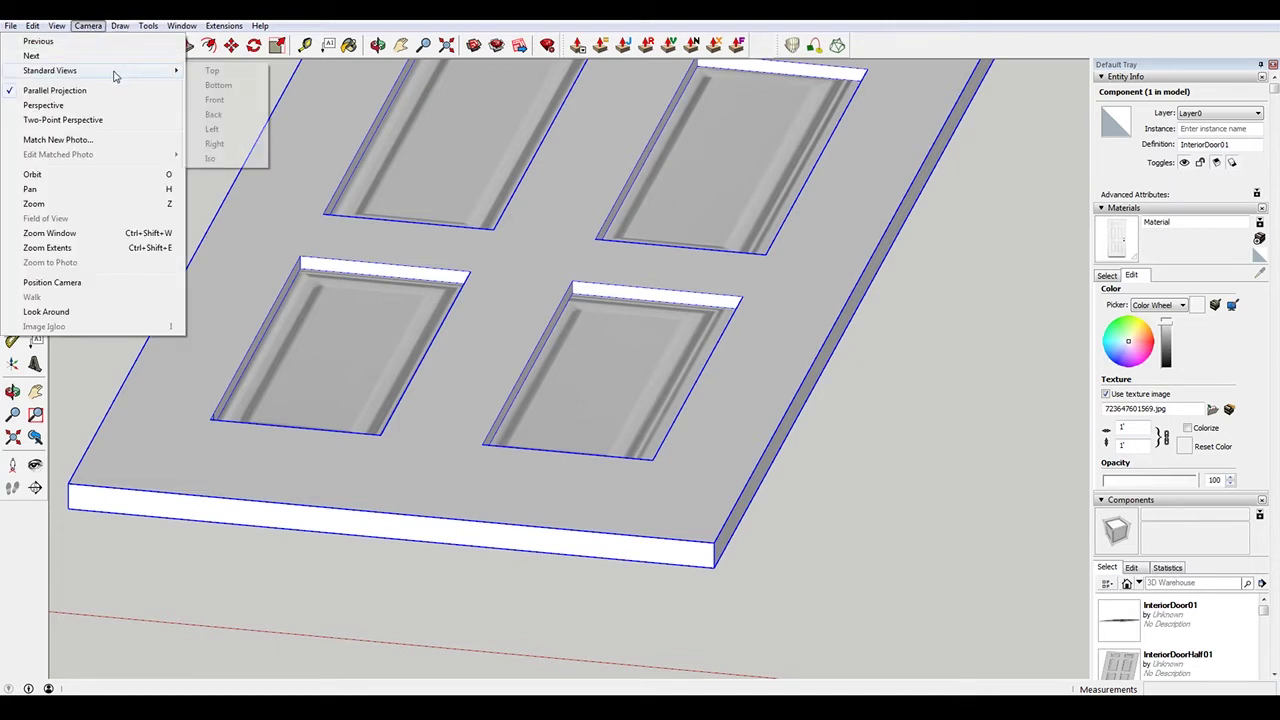
click(205, 77)
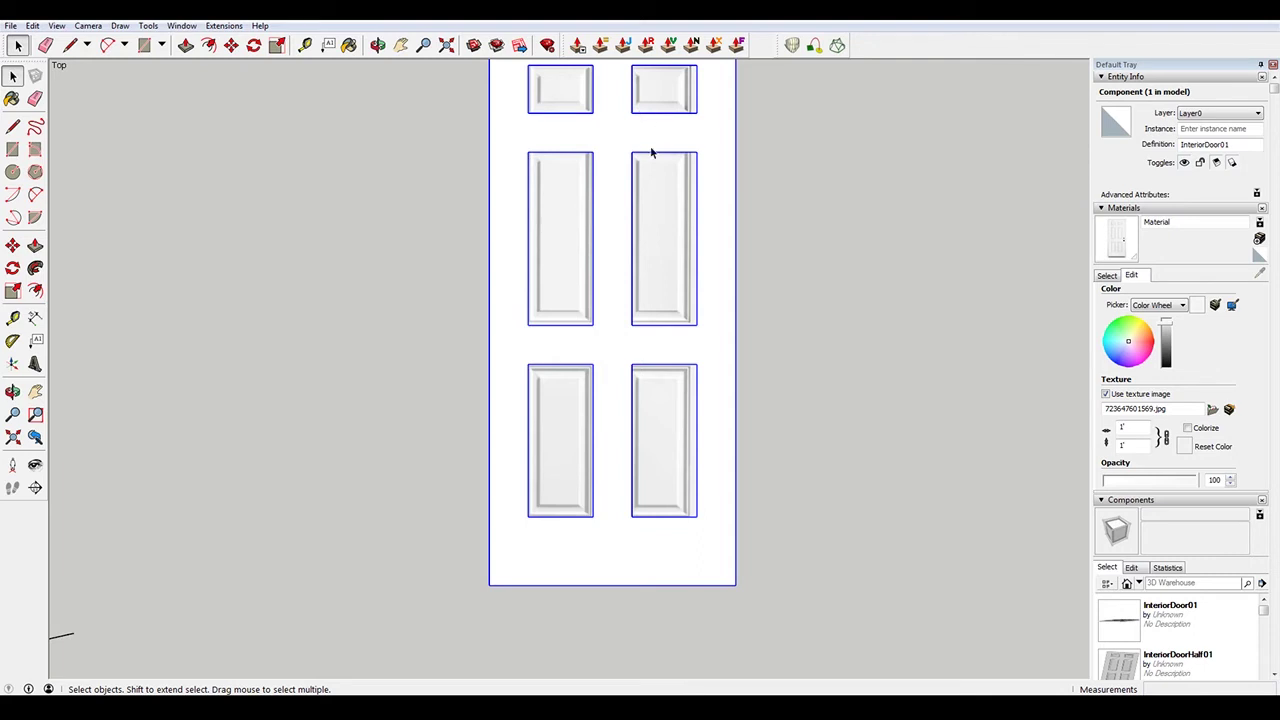
Open the InteriorDoor01 component and its upper InteriorDoorHalf01 component for editing
double_click(682, 246)
scroll(682, 245, up, 3)
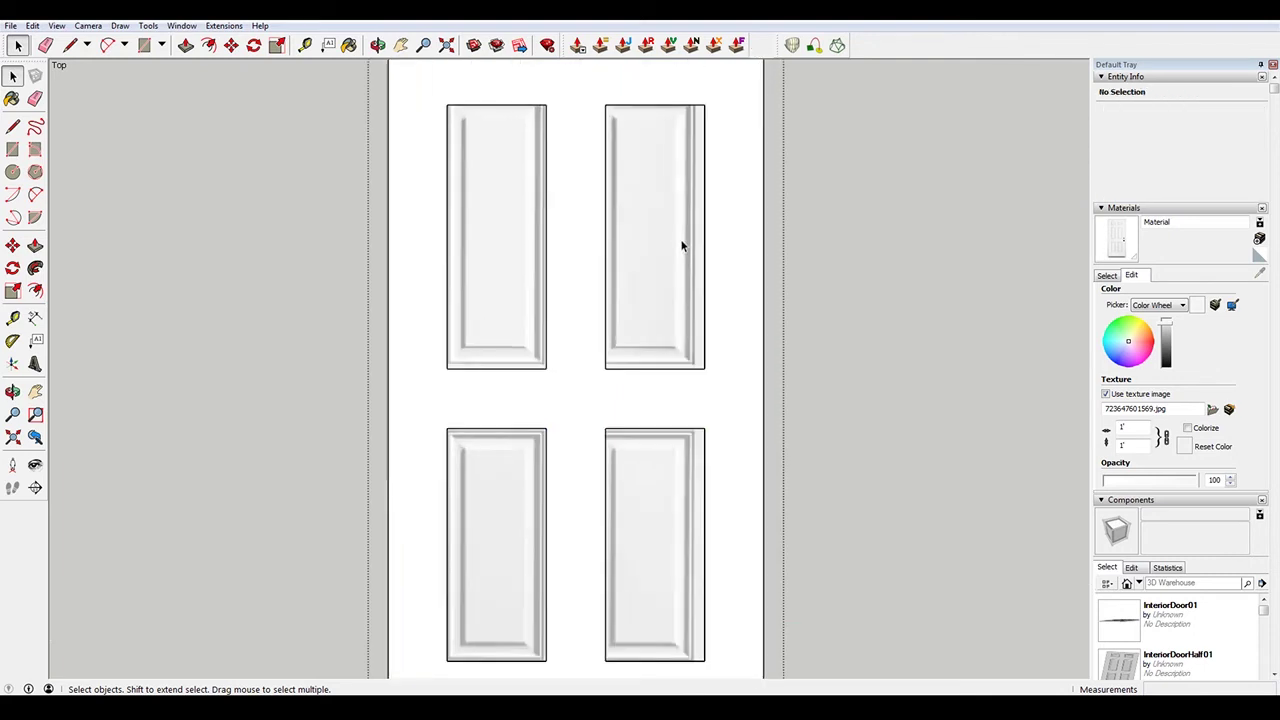
click(717, 205)
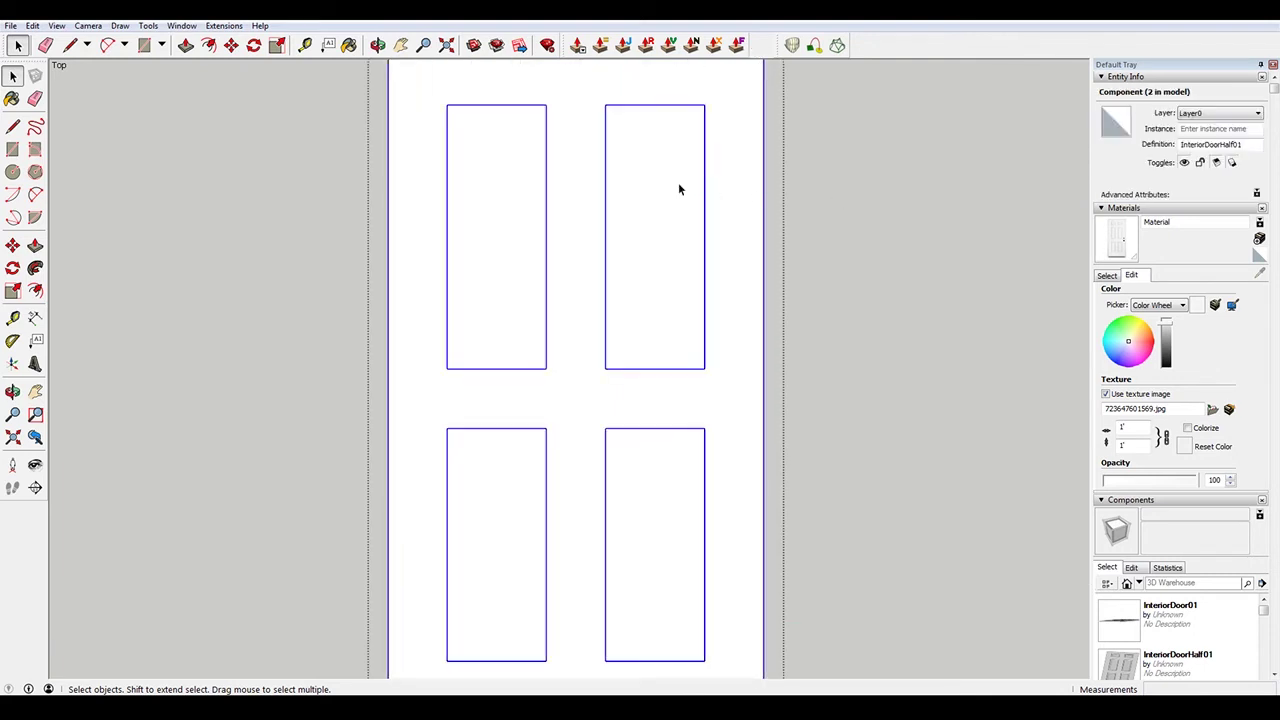
triple_click(678, 185)
Offset the outline of the door's upper-right long panel face inward by about 1 inch
click(666, 190)
scroll(662, 150, up, 3)
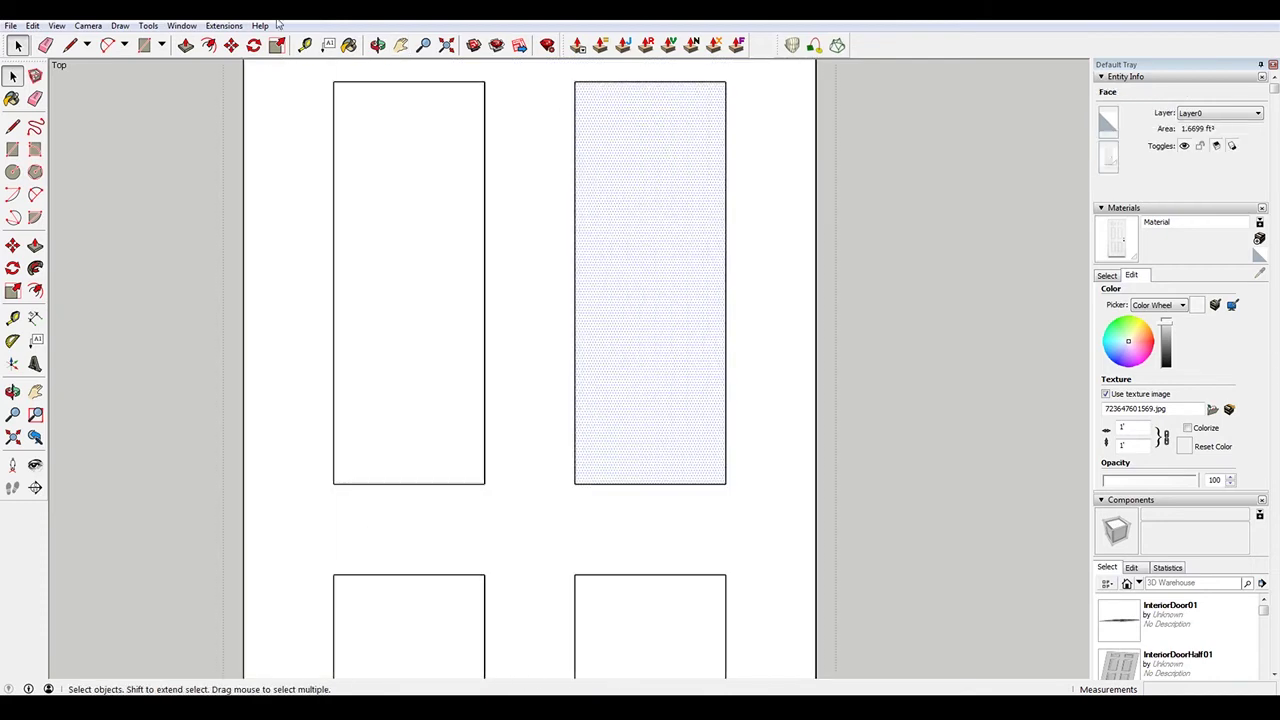
scroll(672, 260, down, 2)
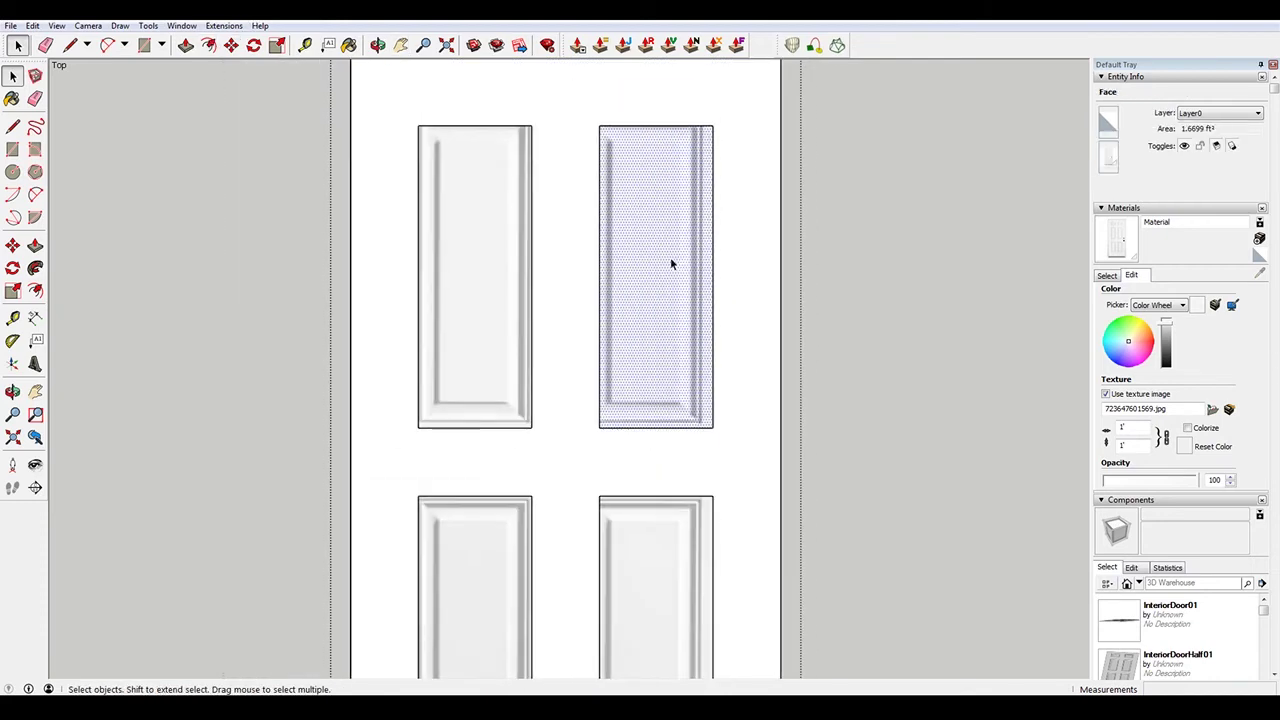
click(208, 45)
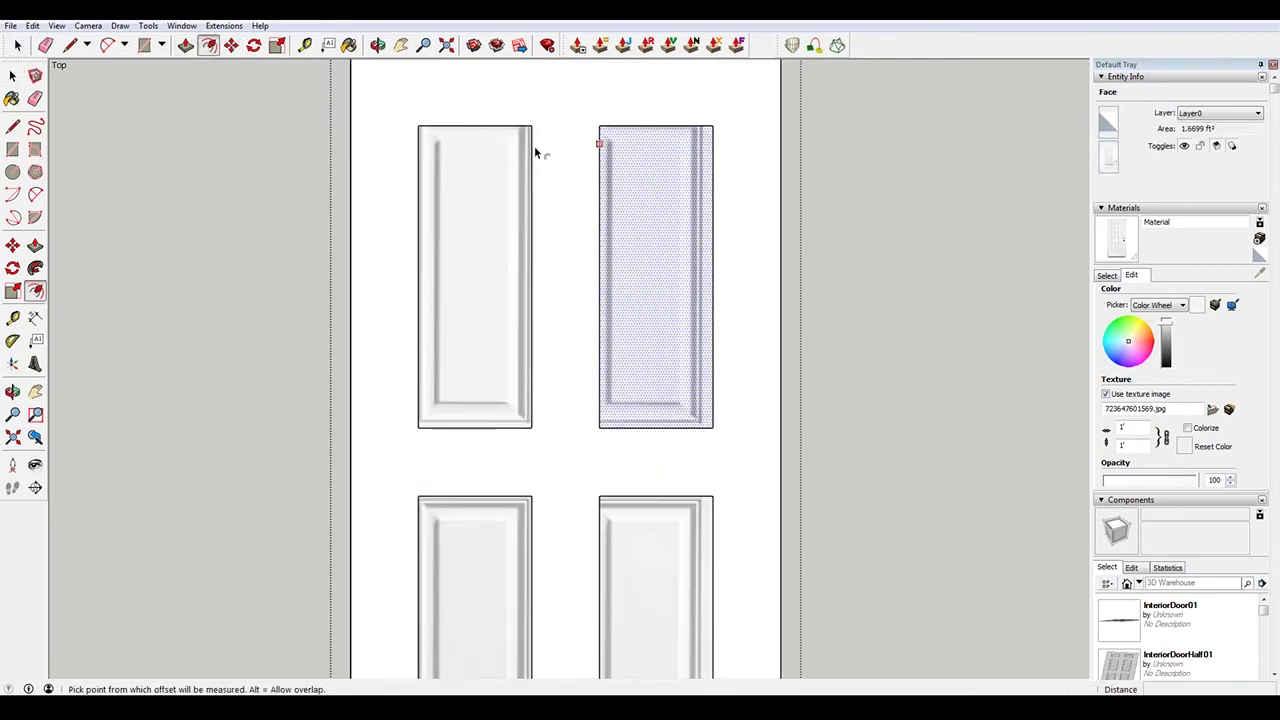
click(688, 166)
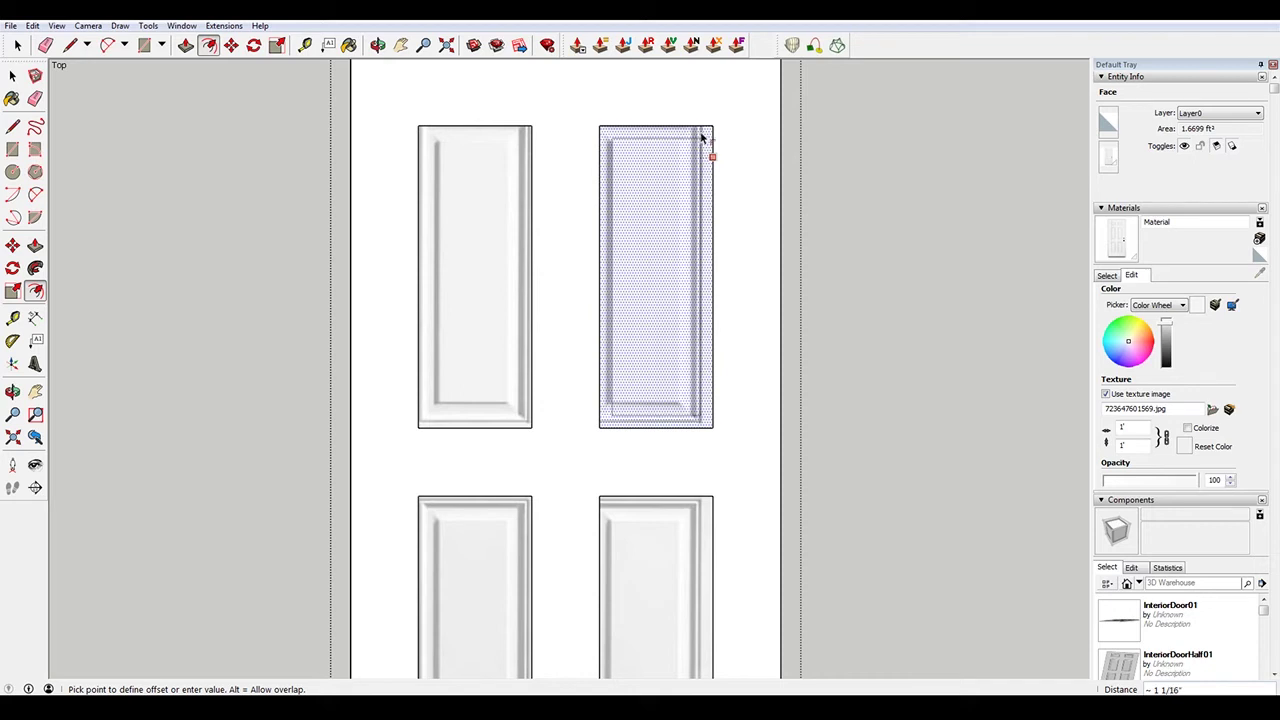
click(701, 138)
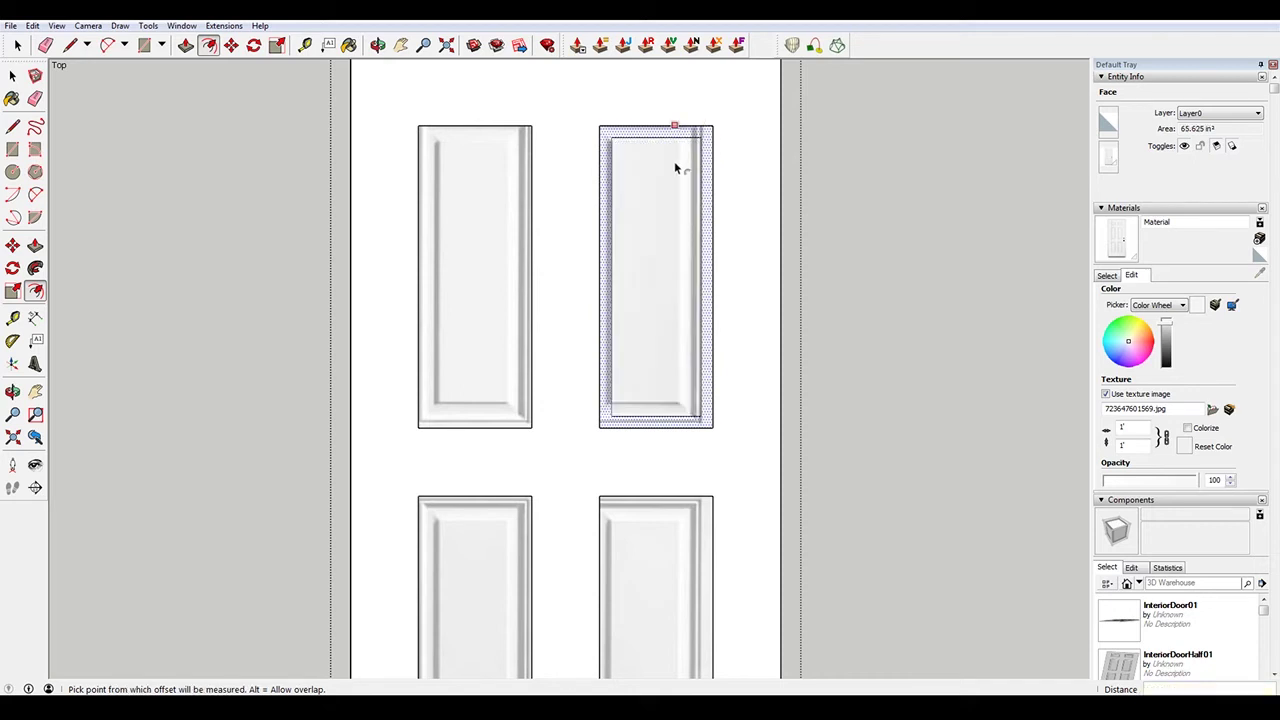
scroll(676, 168, up, 1)
key(space)
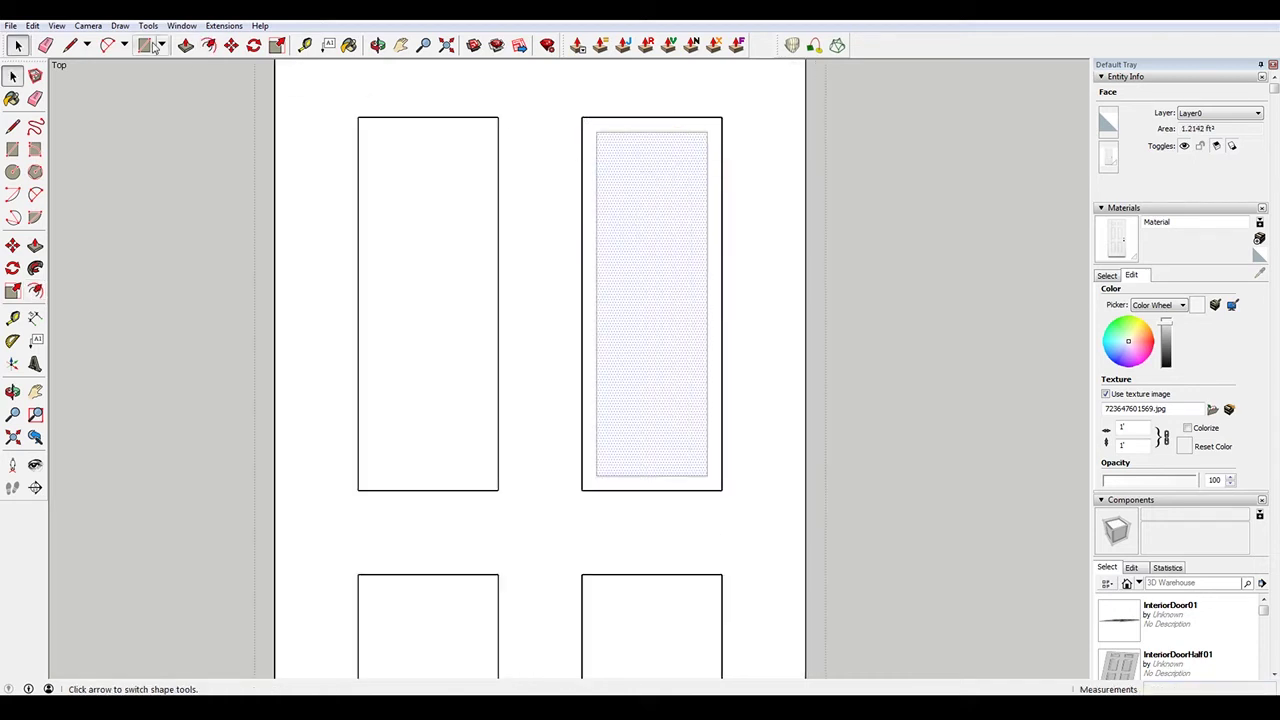
Offset the inner rectangle of that panel inward by another .5"
scroll(670, 262, down, 1)
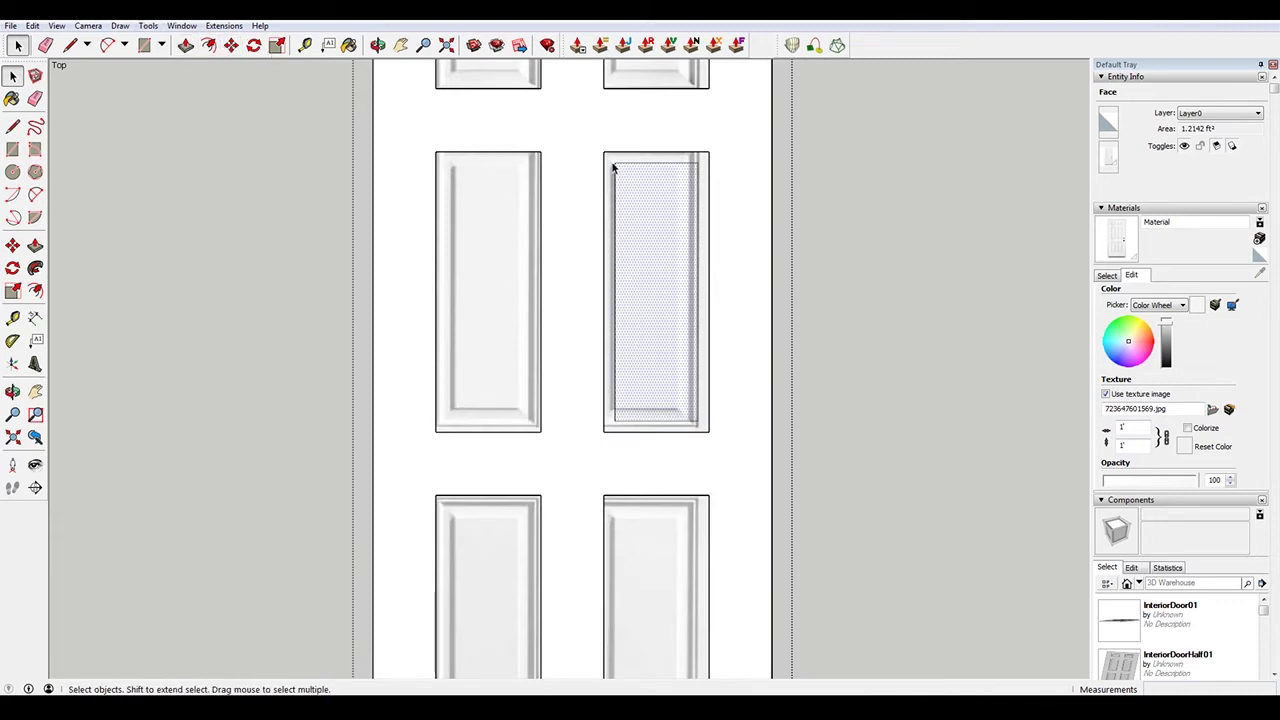
click(208, 45)
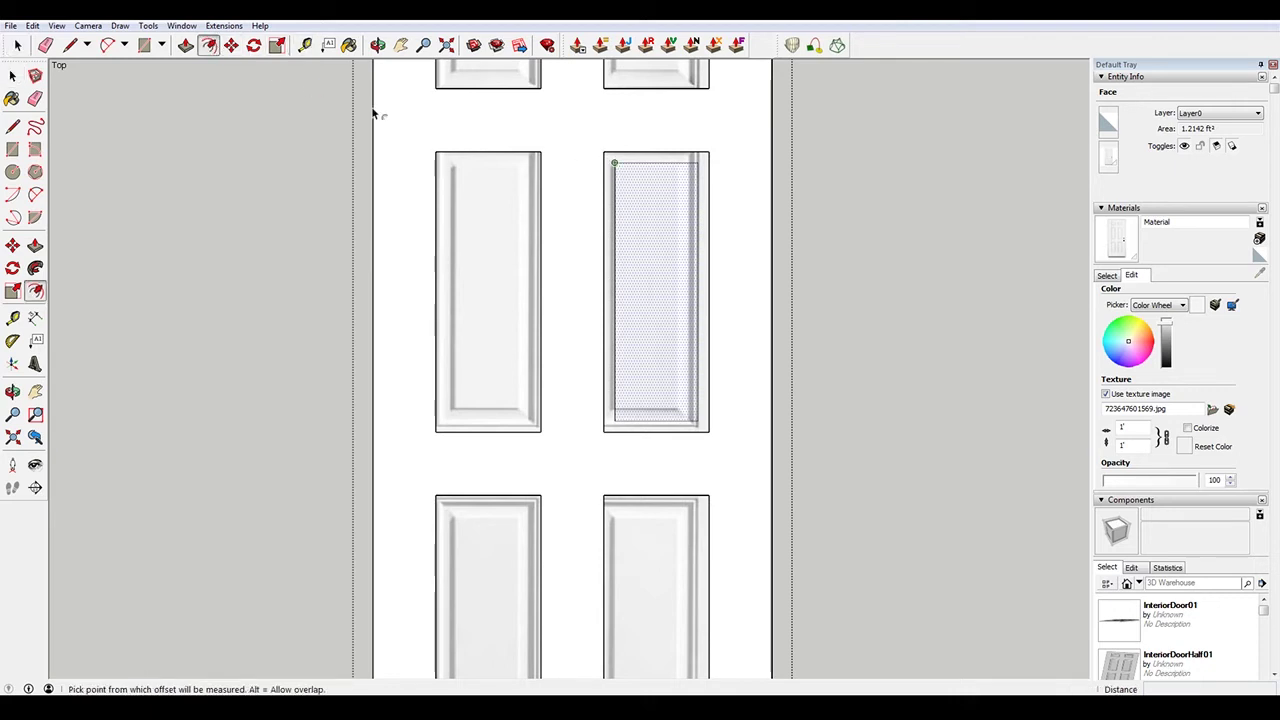
click(651, 199)
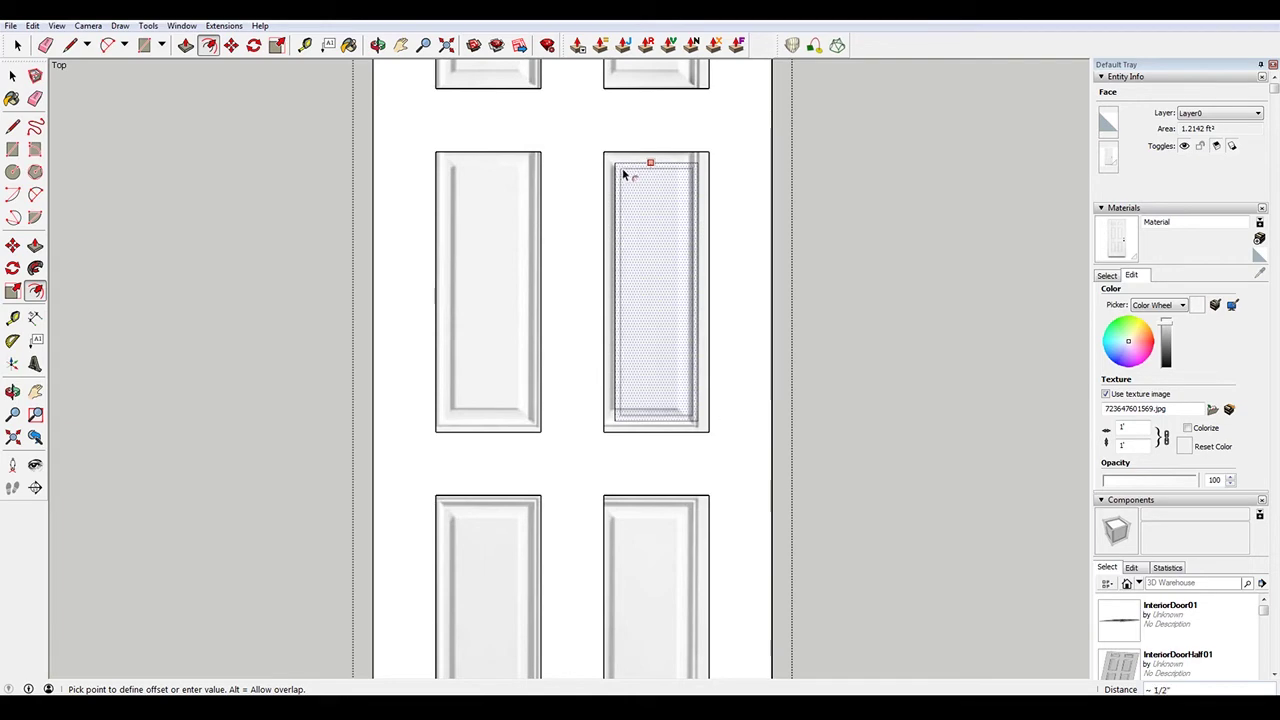
key(Return)
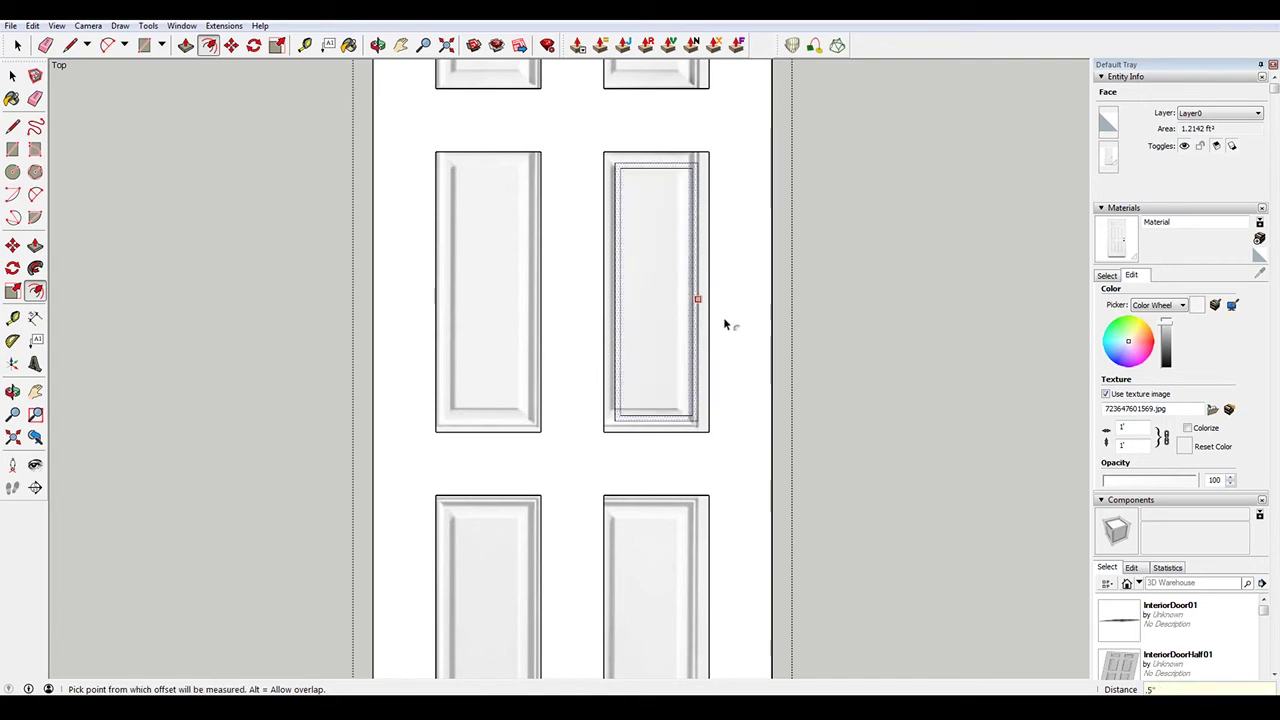
key(space)
click(723, 326)
Move all three nested faces of the detailed panel straight up by 3/8"
scroll(708, 349, down, 2)
middle_drag(708, 350, 648, 171)
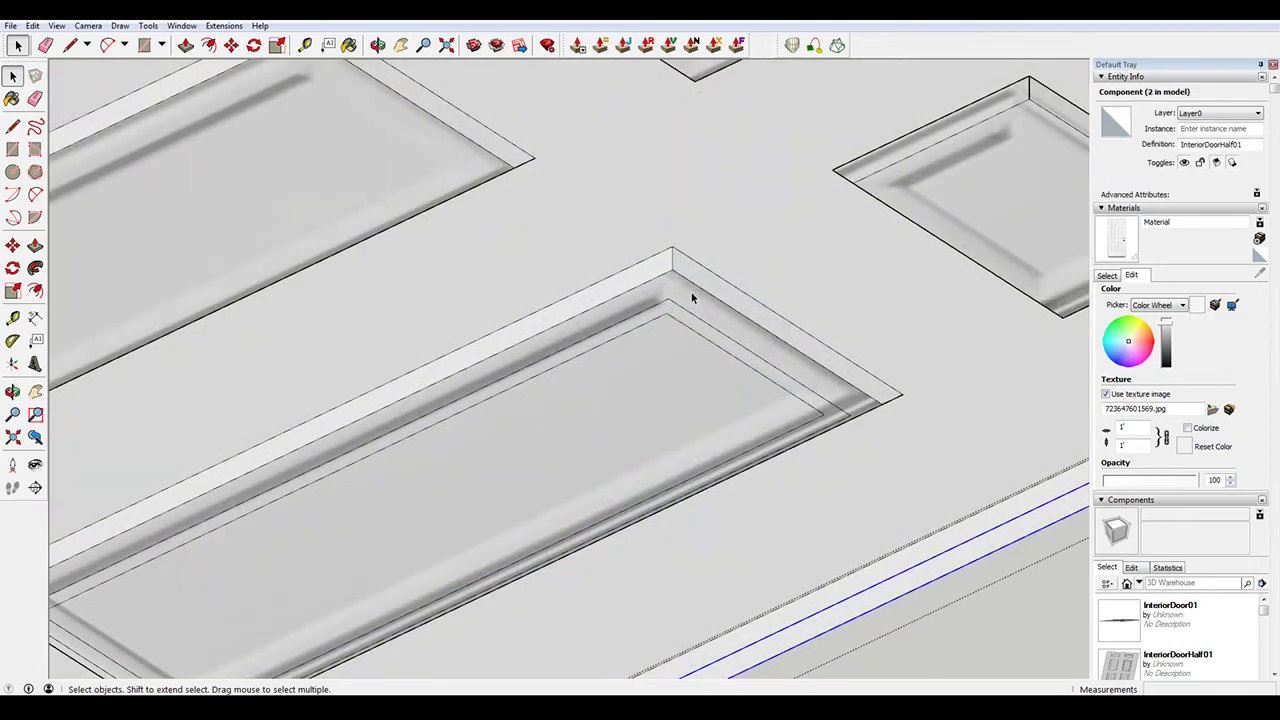
triple_click(692, 297)
click(698, 303)
shift+click(695, 321)
shift+click(685, 371)
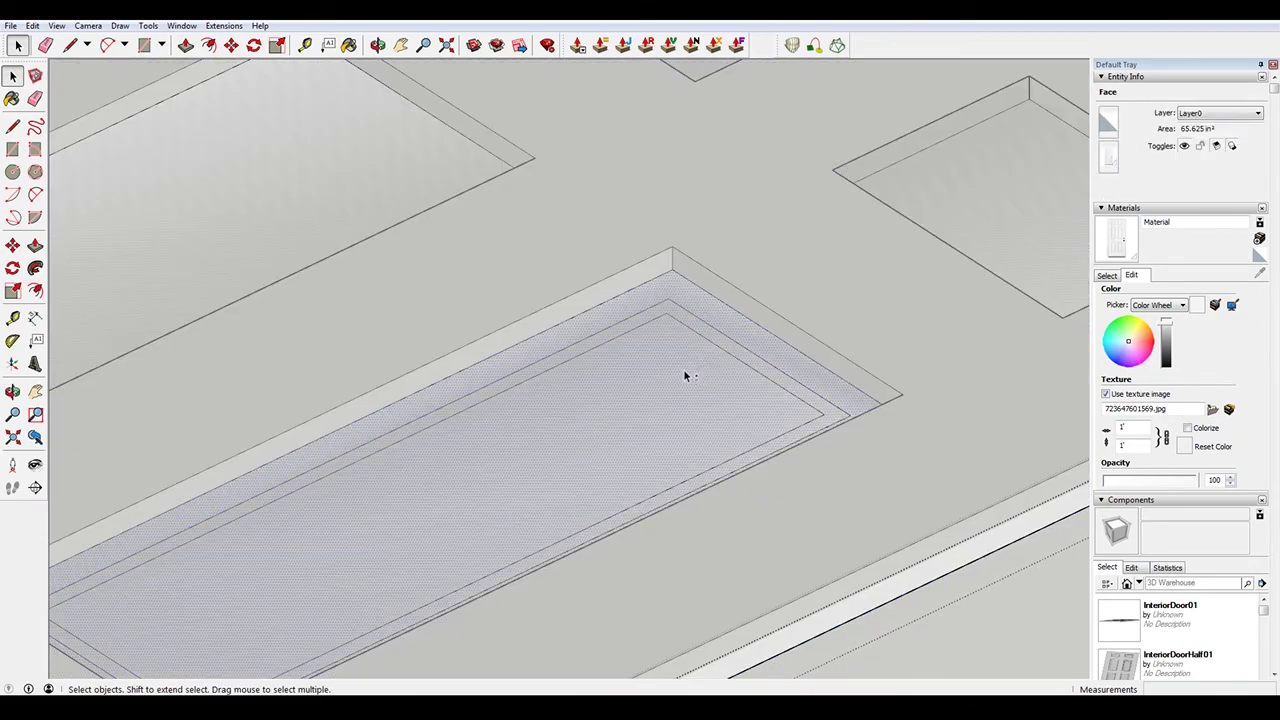
key(m)
click(671, 272)
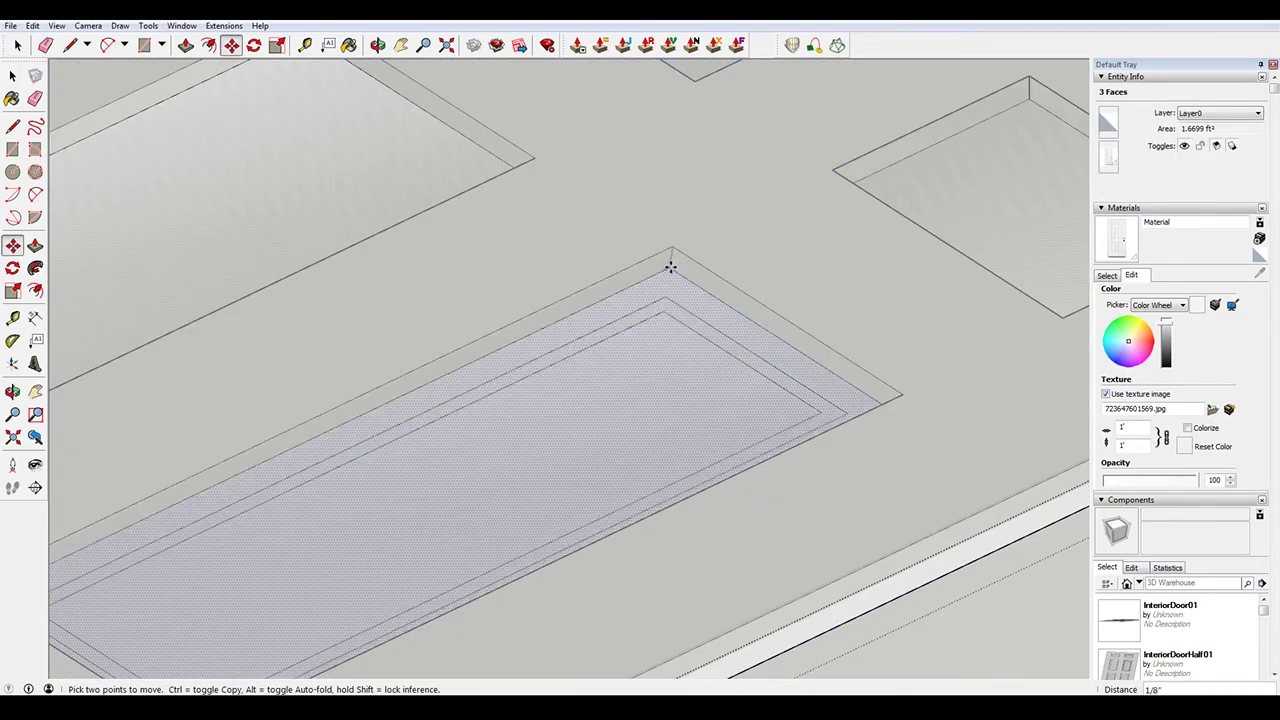
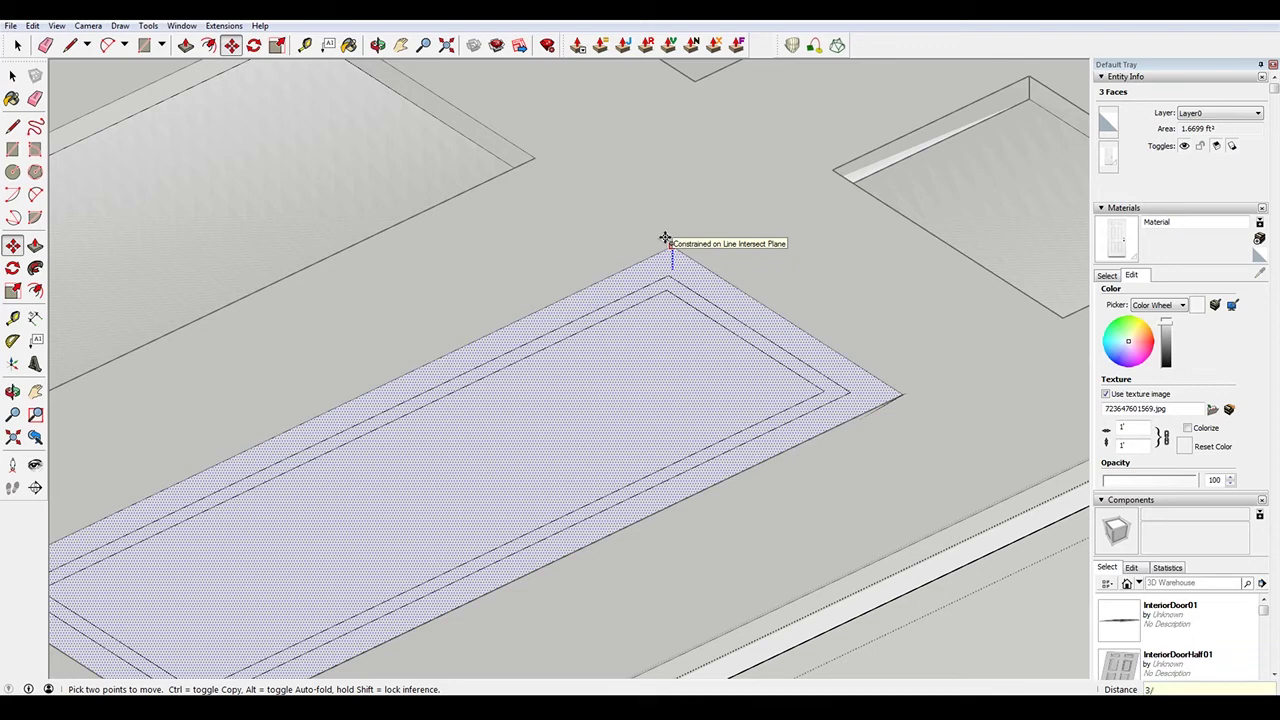
text(3/8)
key(Return)
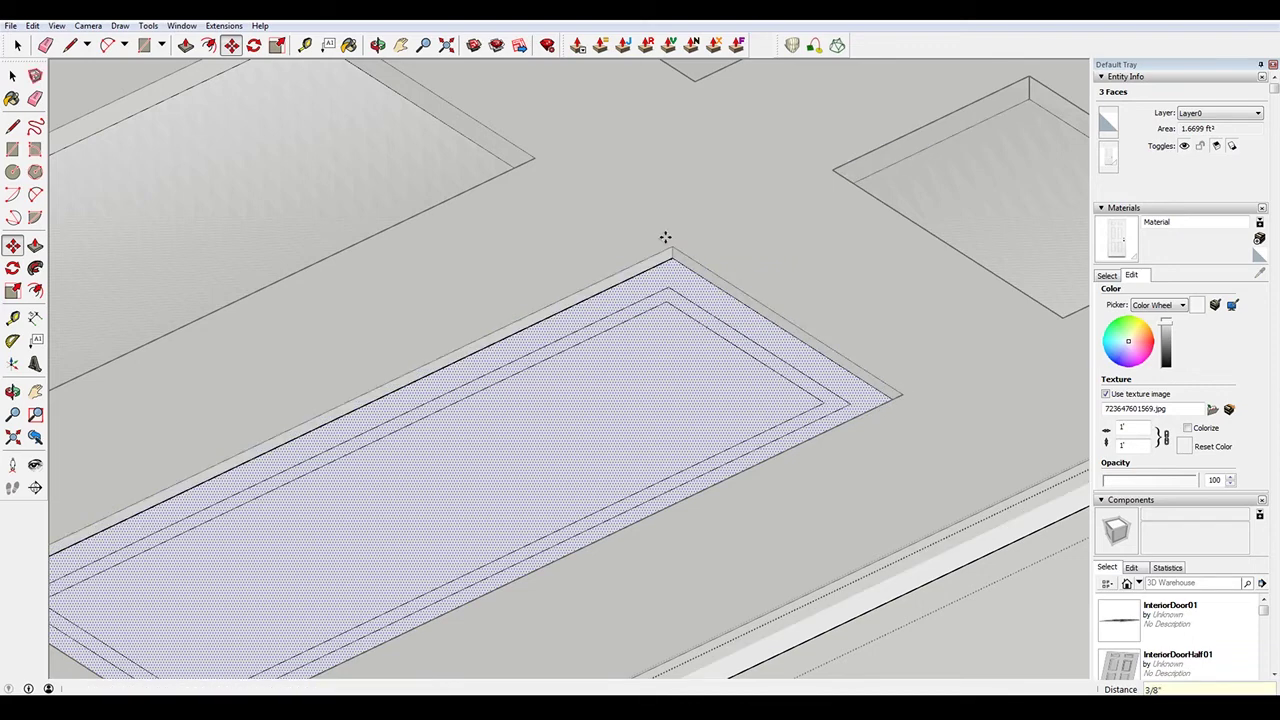
key(space)
click(663, 272)
scroll(658, 288, up, 1)
click(664, 261)
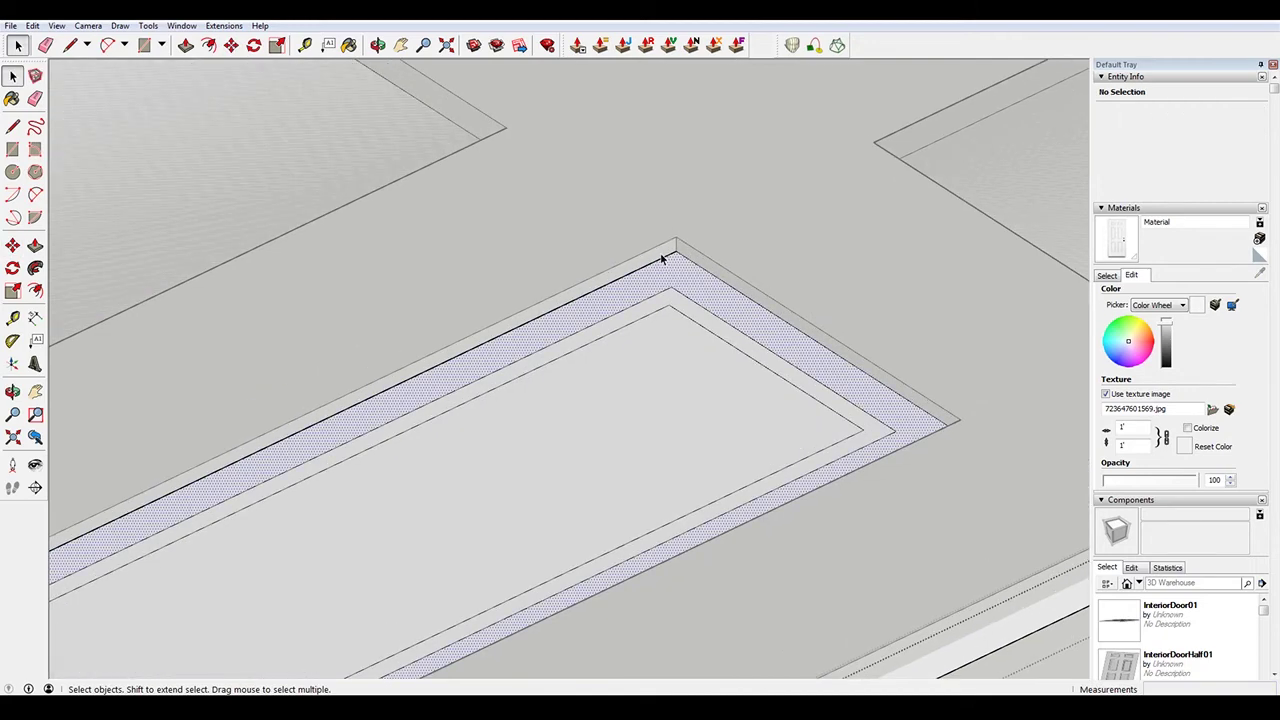
click(664, 260)
click(664, 261)
scroll(662, 268, down, 2)
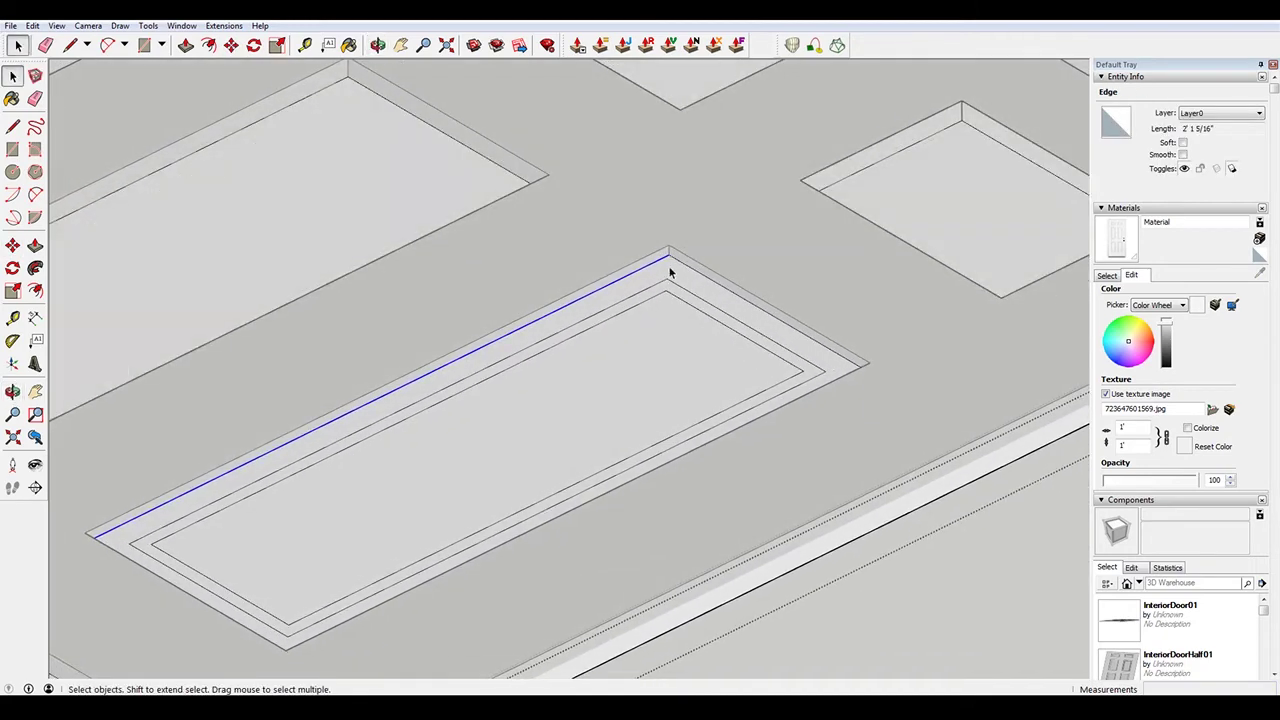
Push/Pull the short top panel's face up to the level of the detailed panel's raised corner
click(906, 219)
key(p)
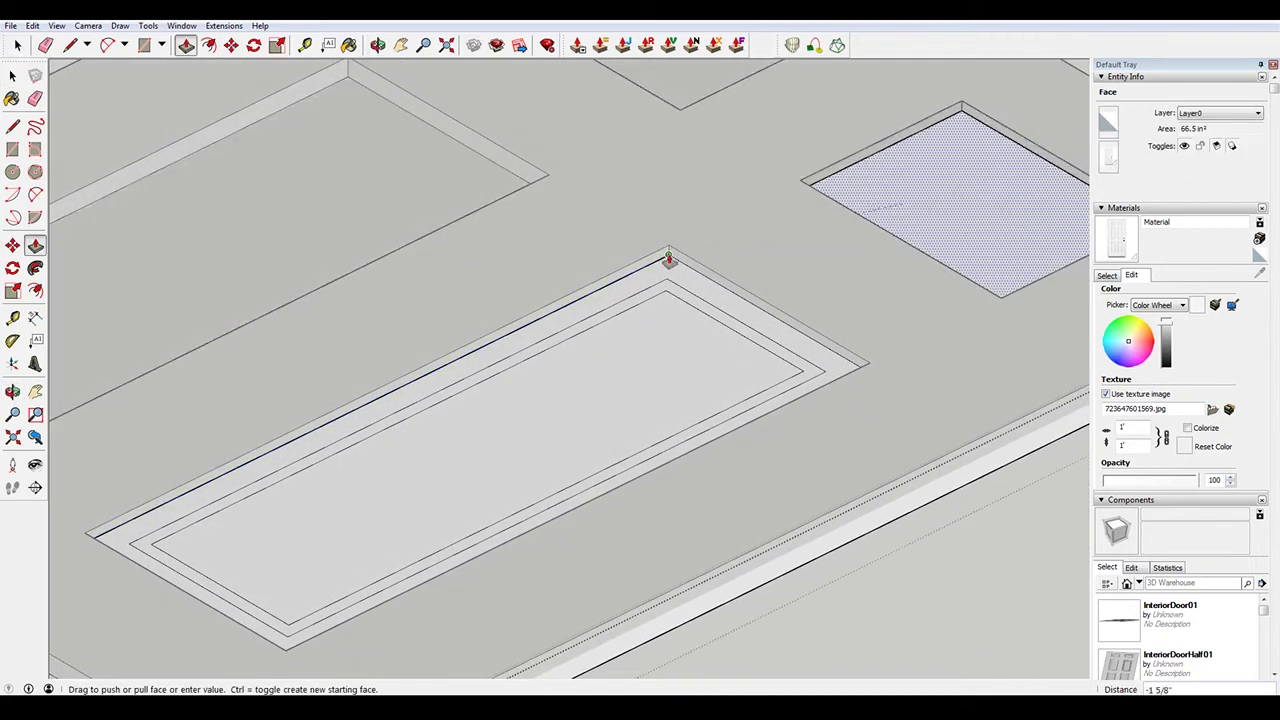
click(669, 256)
Try to raise the adjacent long panel's face using the short top panel as reference, and undo it
click(401, 169)
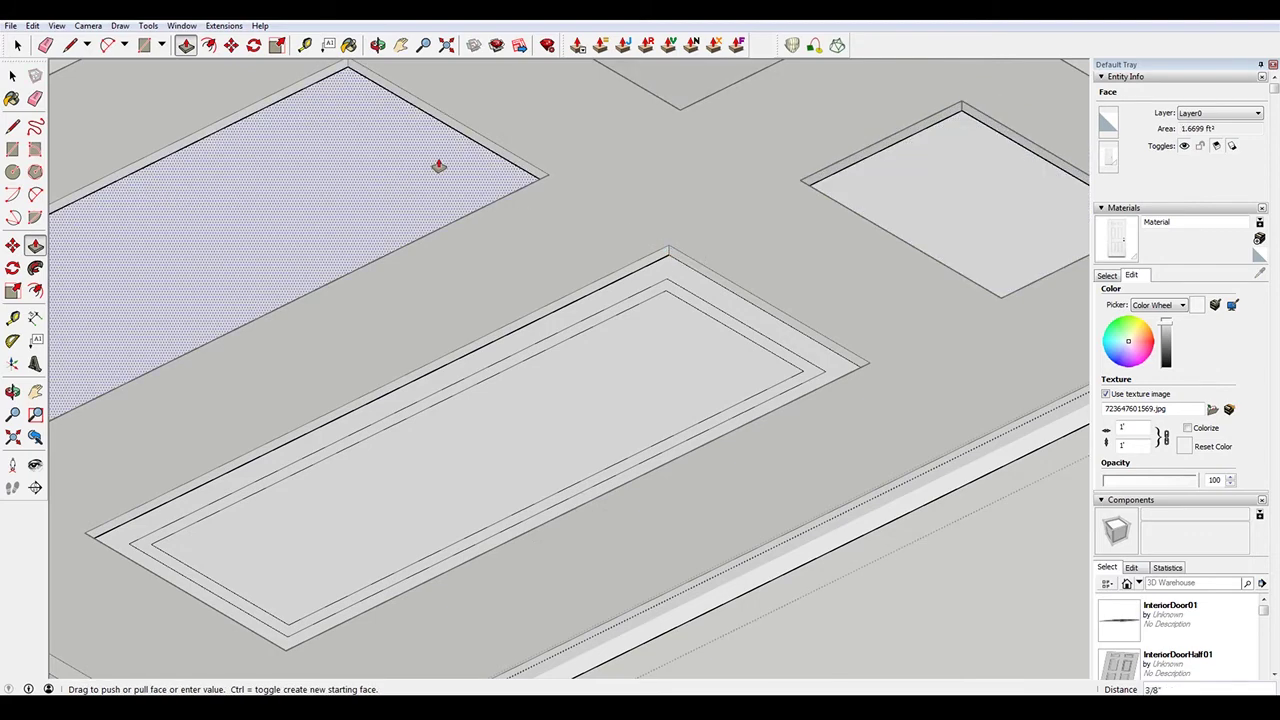
click(975, 123)
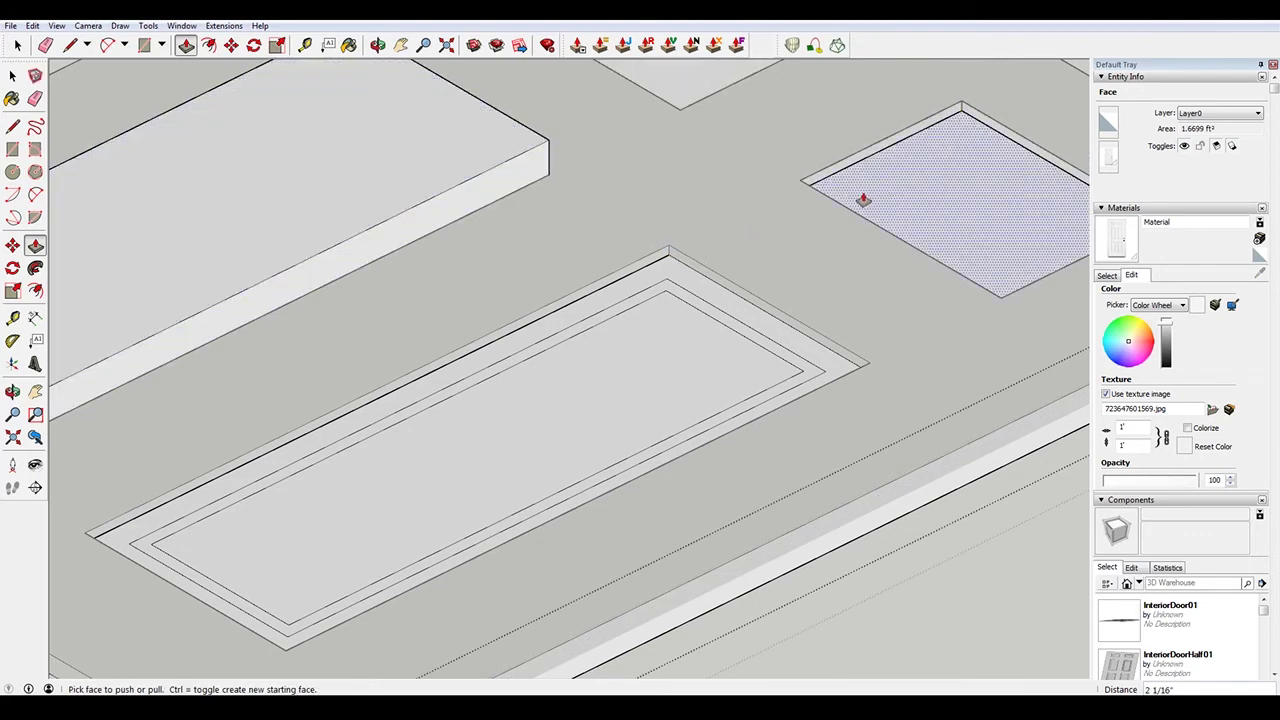
scroll(650, 232, down, 2)
key(ctrl+z)
scroll(531, 214, up, 2)
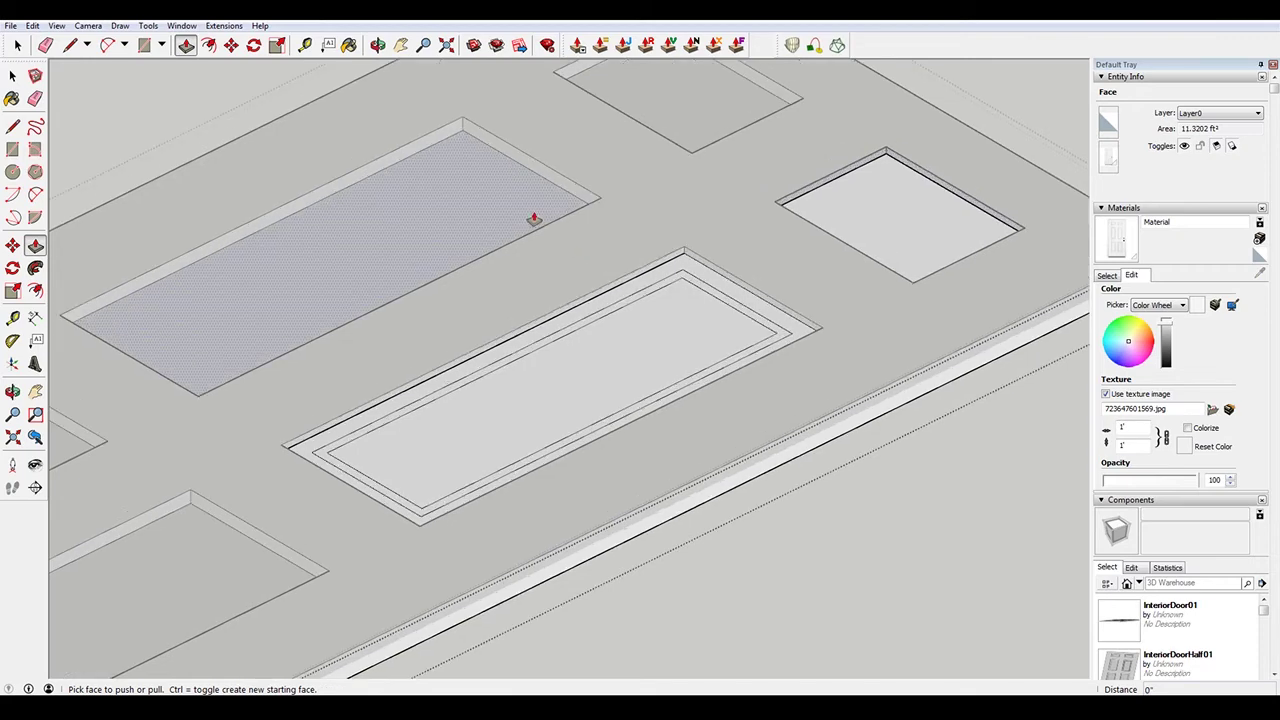
Push/Pull the adjacent long panel's face up to the level of the detailed panel's raised corner
key(space)
key(p)
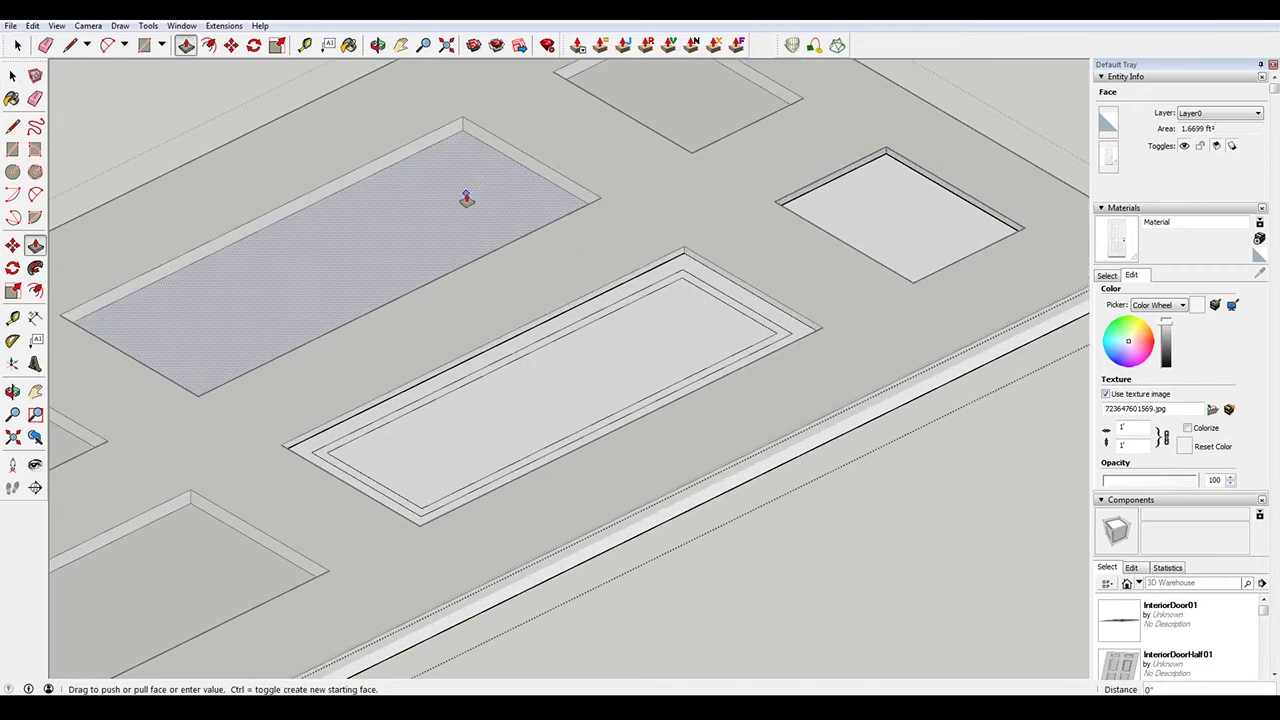
click(466, 200)
click(685, 262)
key(space)
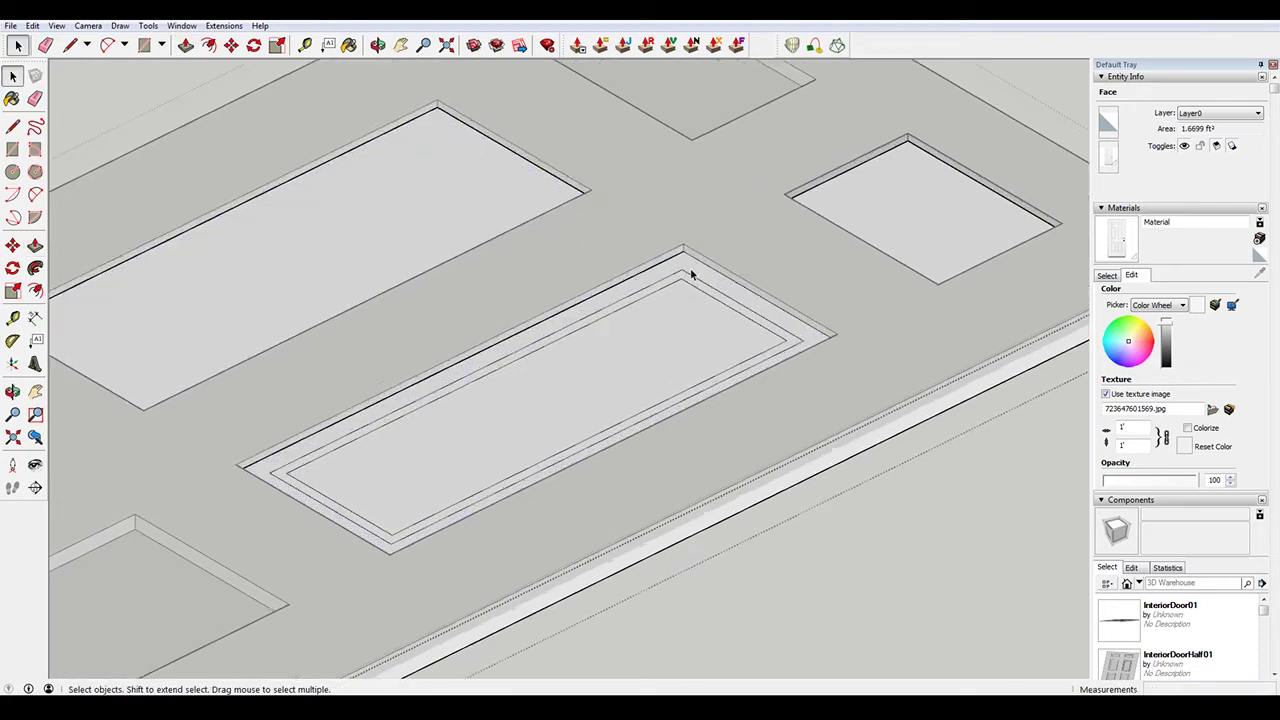
Draw a vertical line up the detailed panel's end recess wall and a perpendicular line about 3/8" long from its base across the panel face
scroll(690, 268, up, 4)
middle_drag(751, 266, 680, 263)
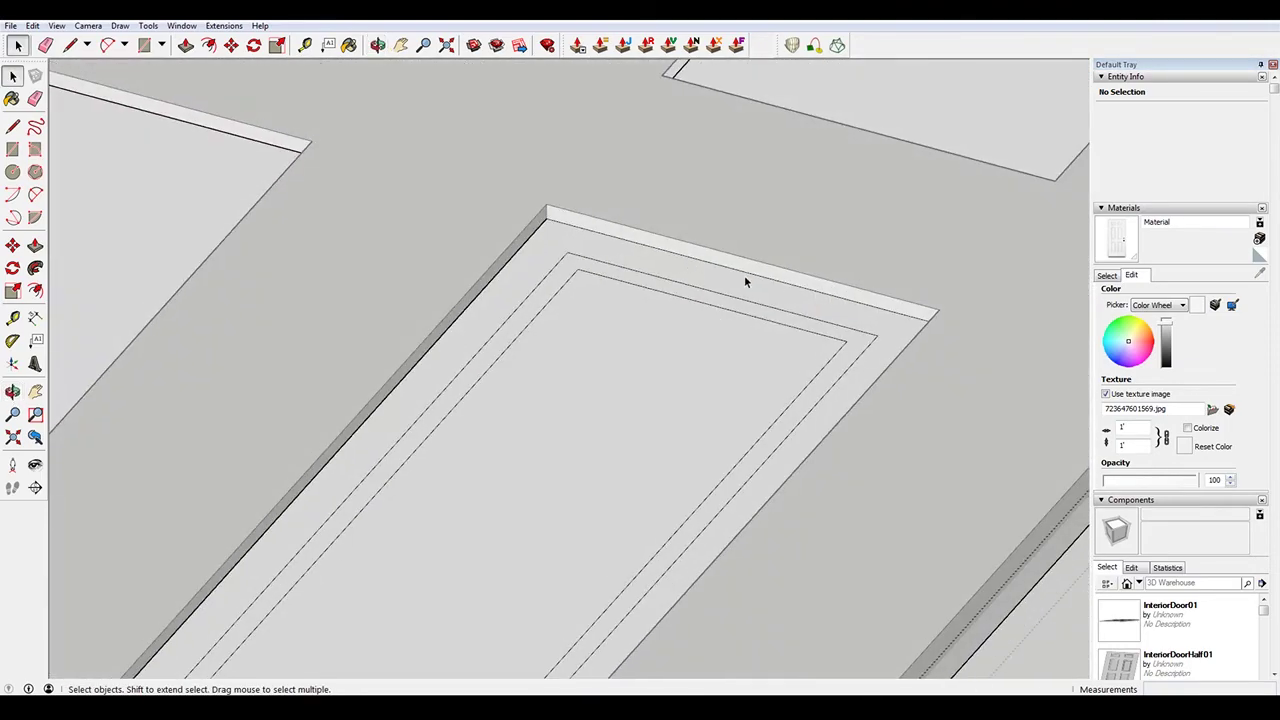
key(l)
scroll(797, 277, up, 2)
click(791, 286)
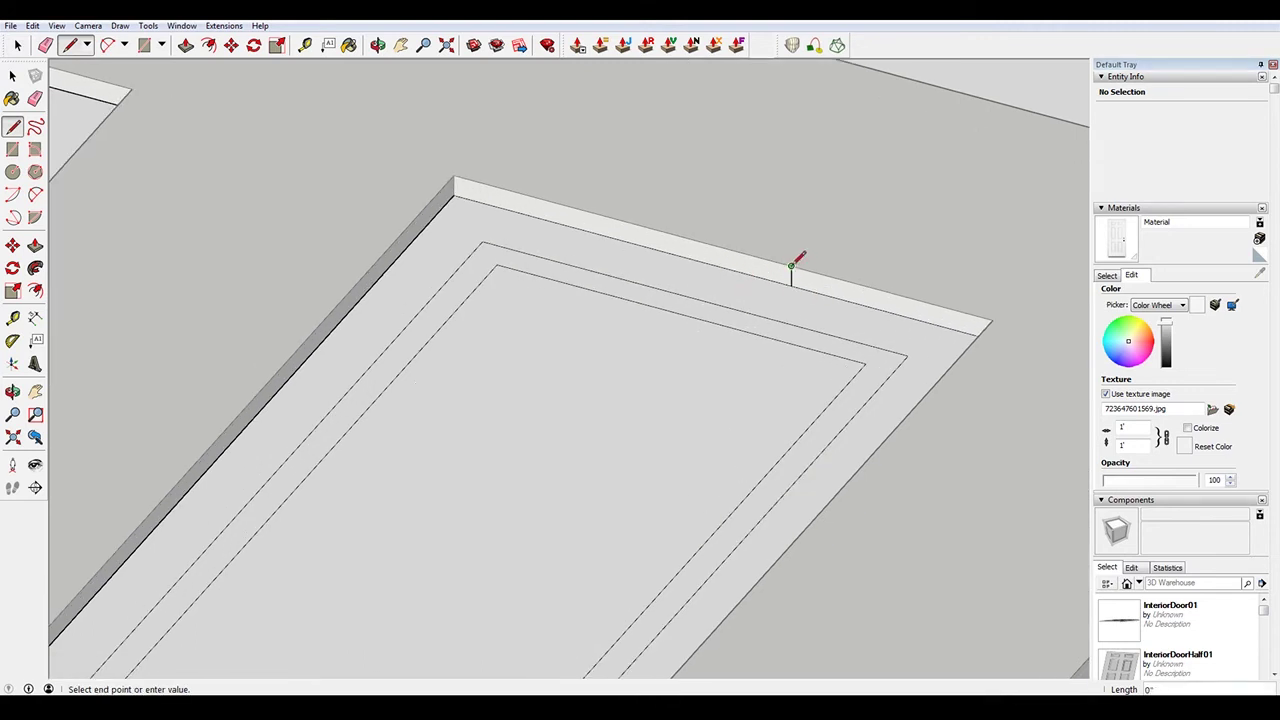
scroll(797, 261, up, 3)
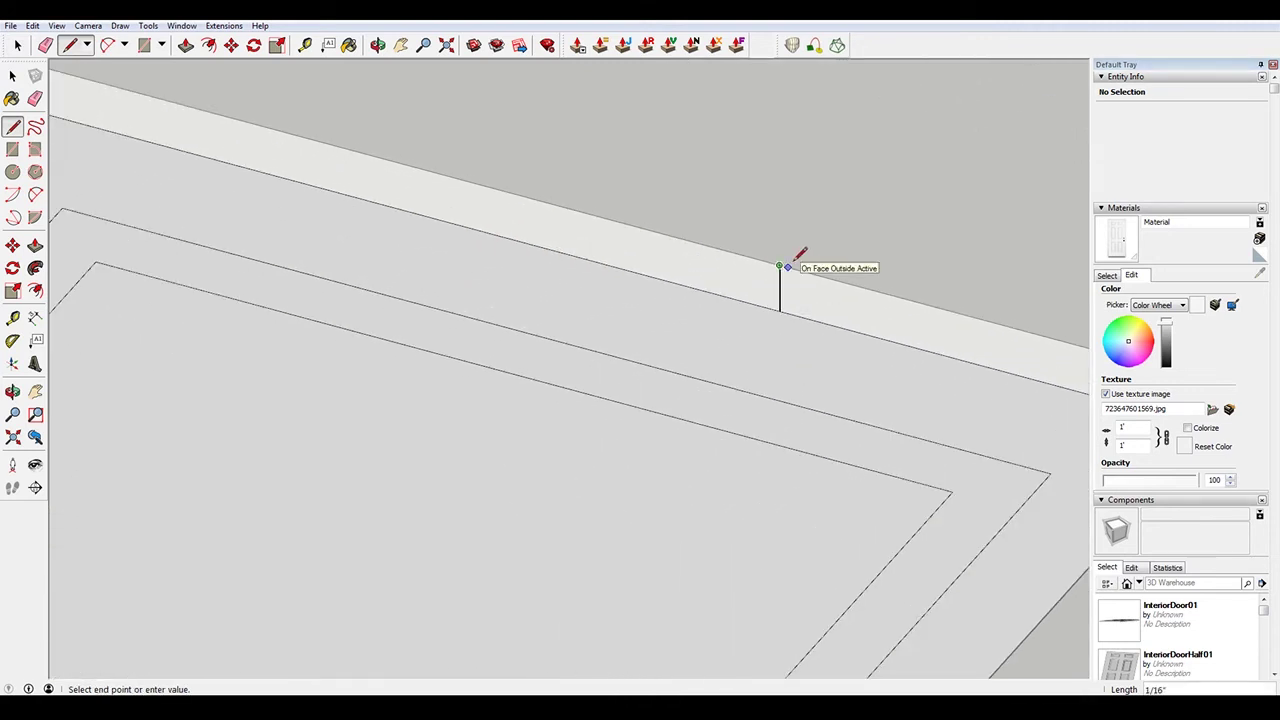
click(780, 266)
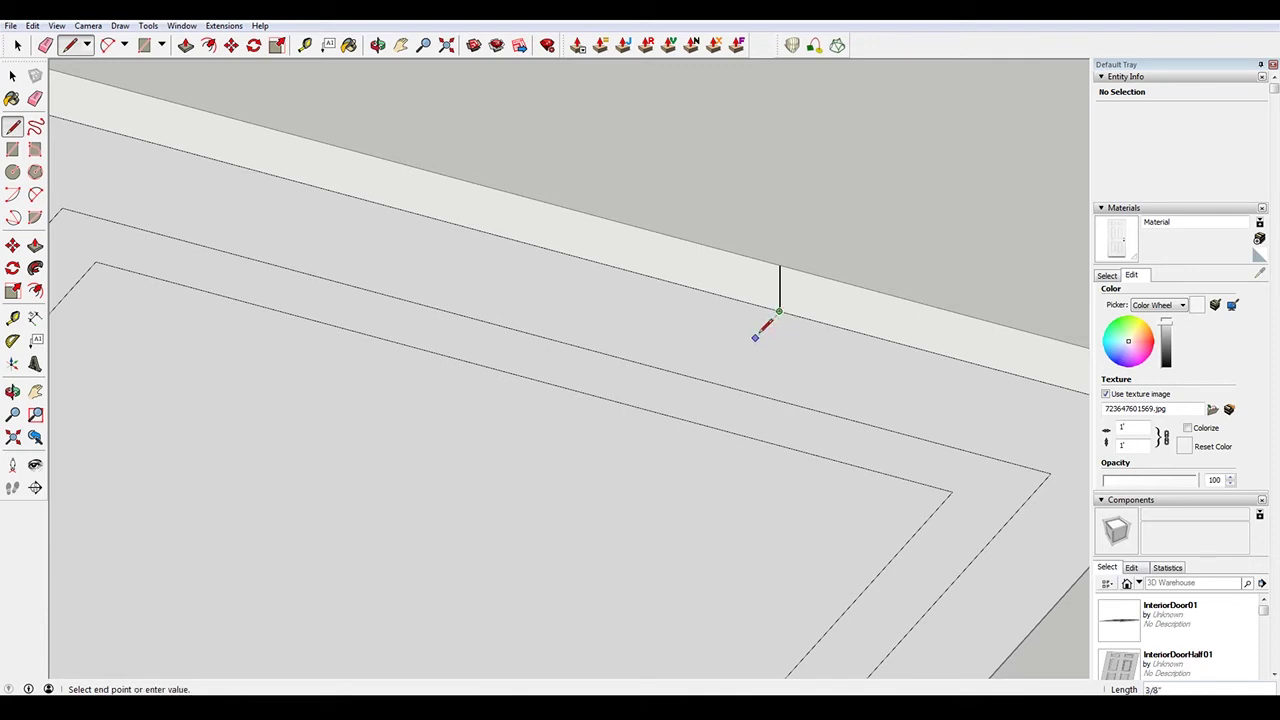
click(756, 337)
Close the molding profile with a two-point arc of about 9/16" radius between the free ends of both lines, bulging away from their corner
key(a)
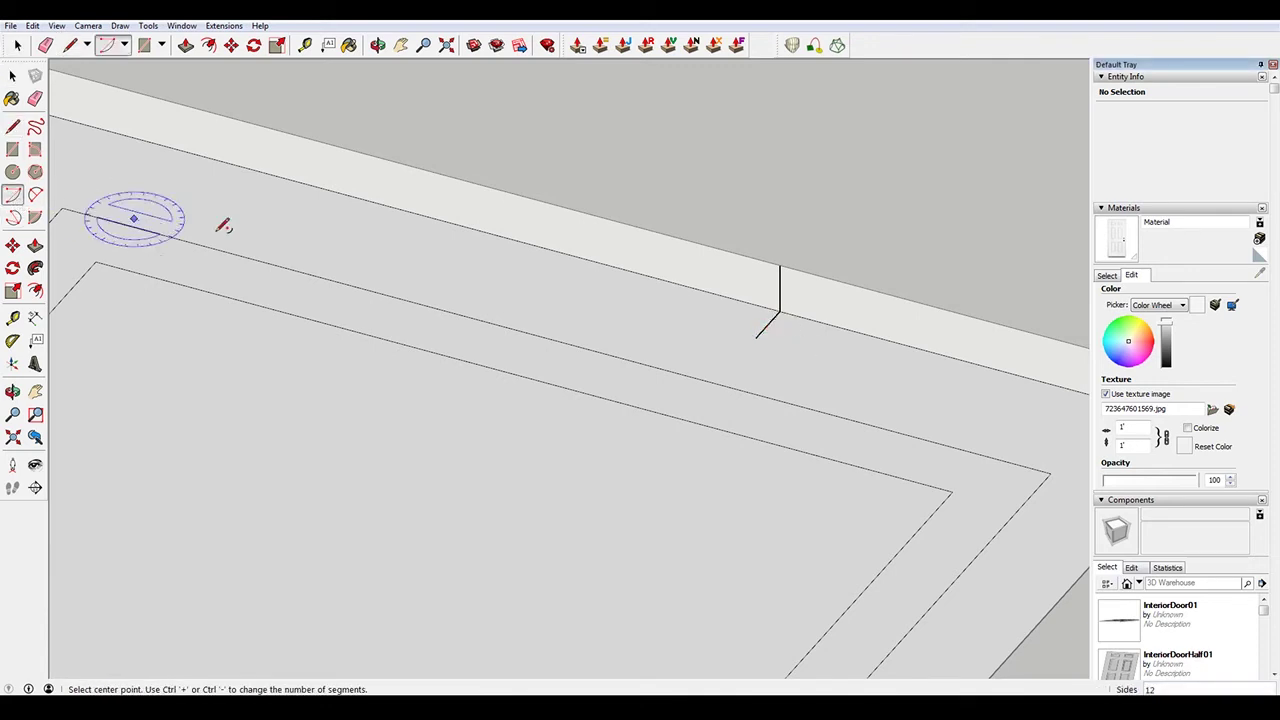
scroll(771, 271, up, 1)
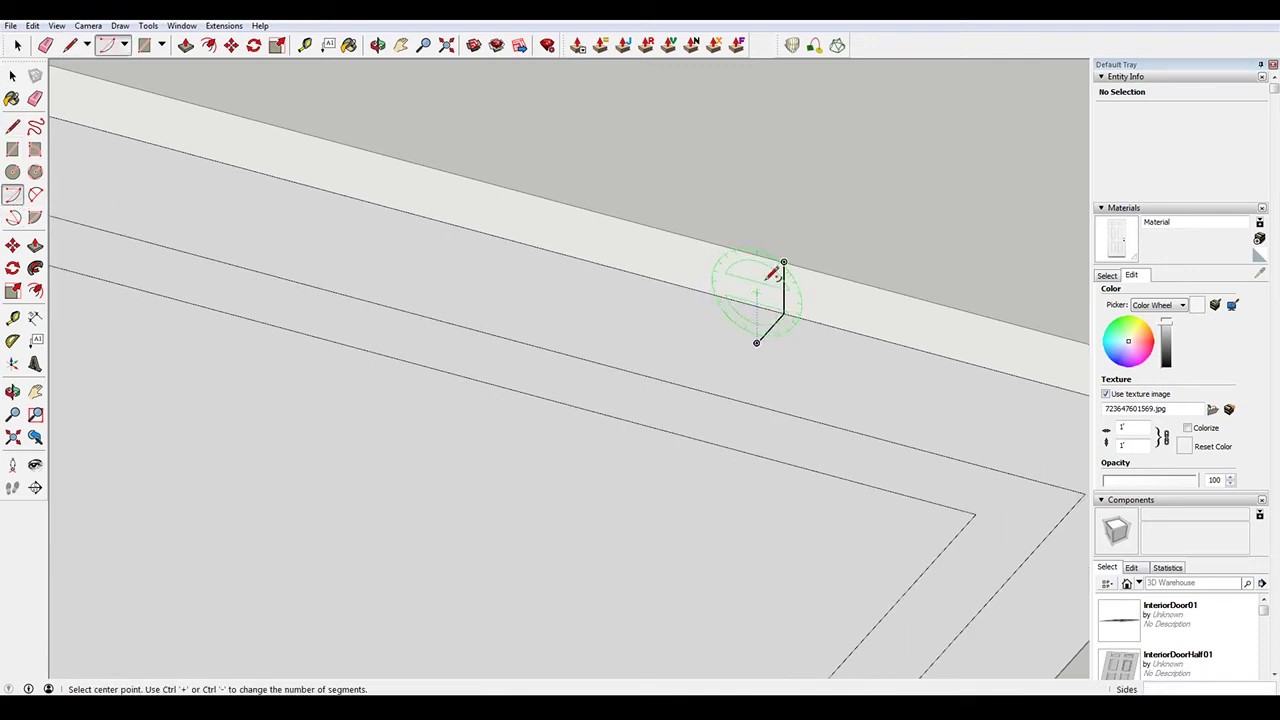
click(35, 196)
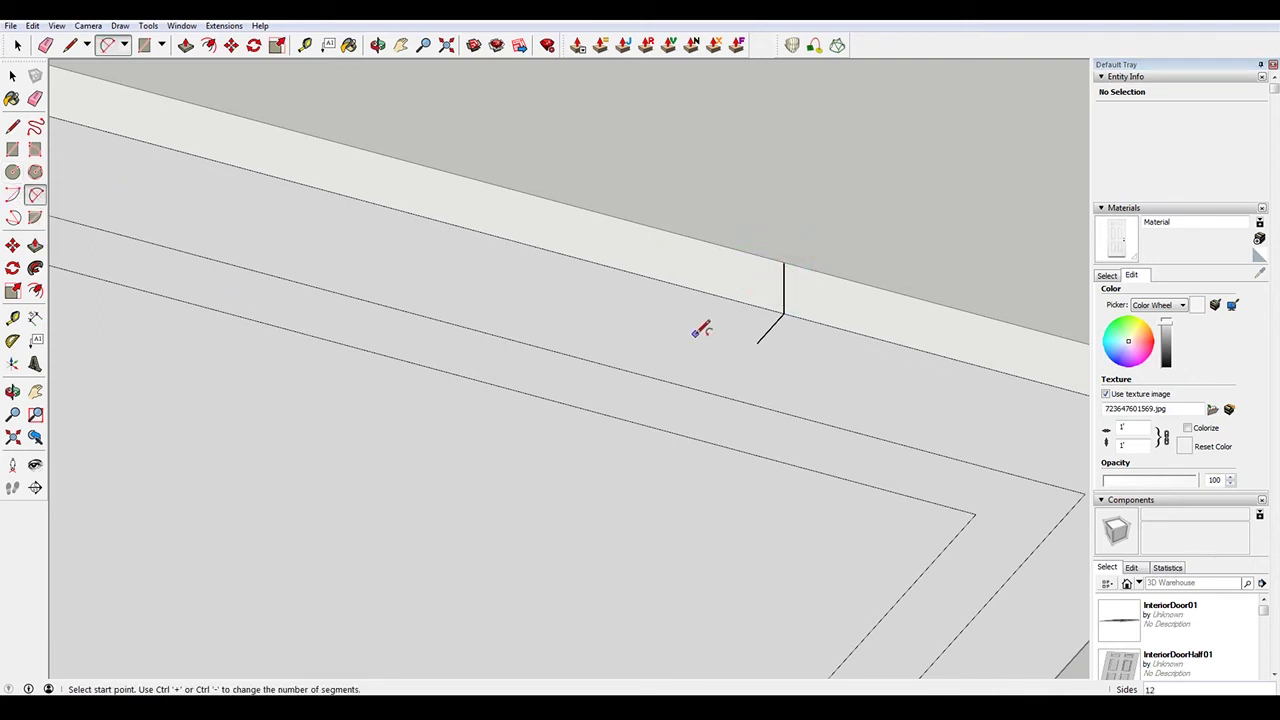
click(757, 342)
scroll(790, 258, up, 2)
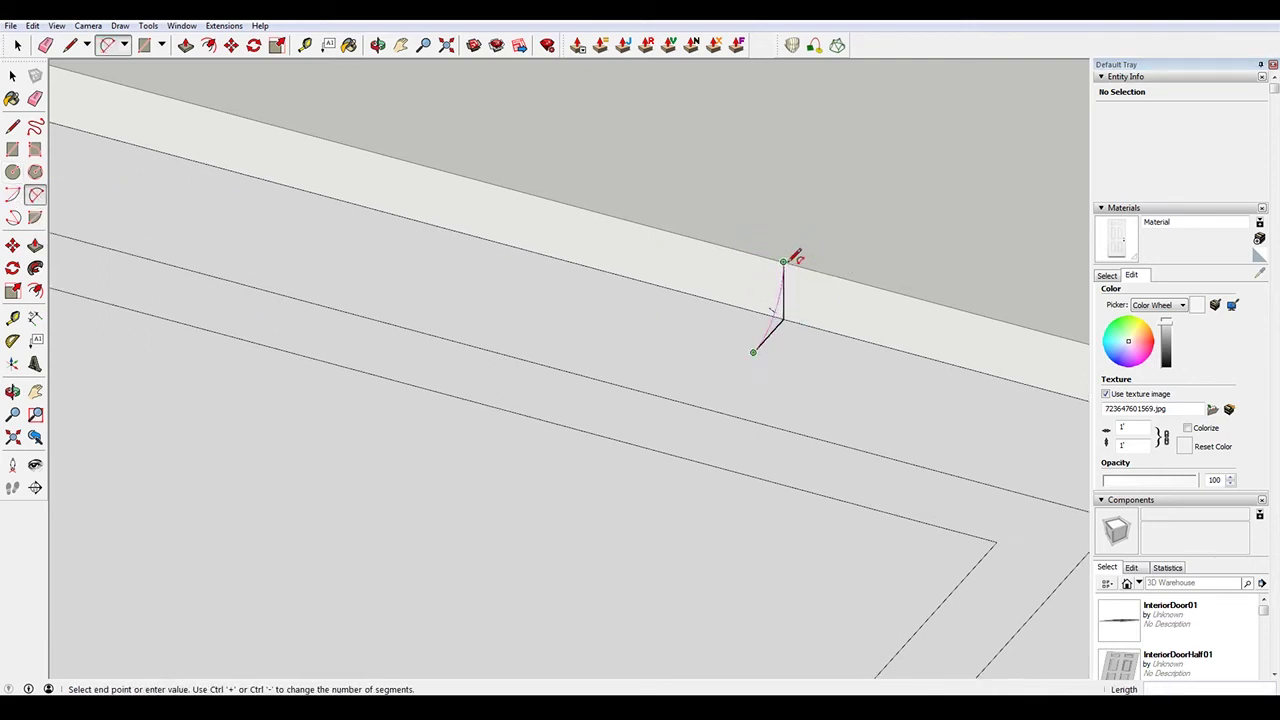
click(786, 262)
middle_drag(766, 277, 485, 198)
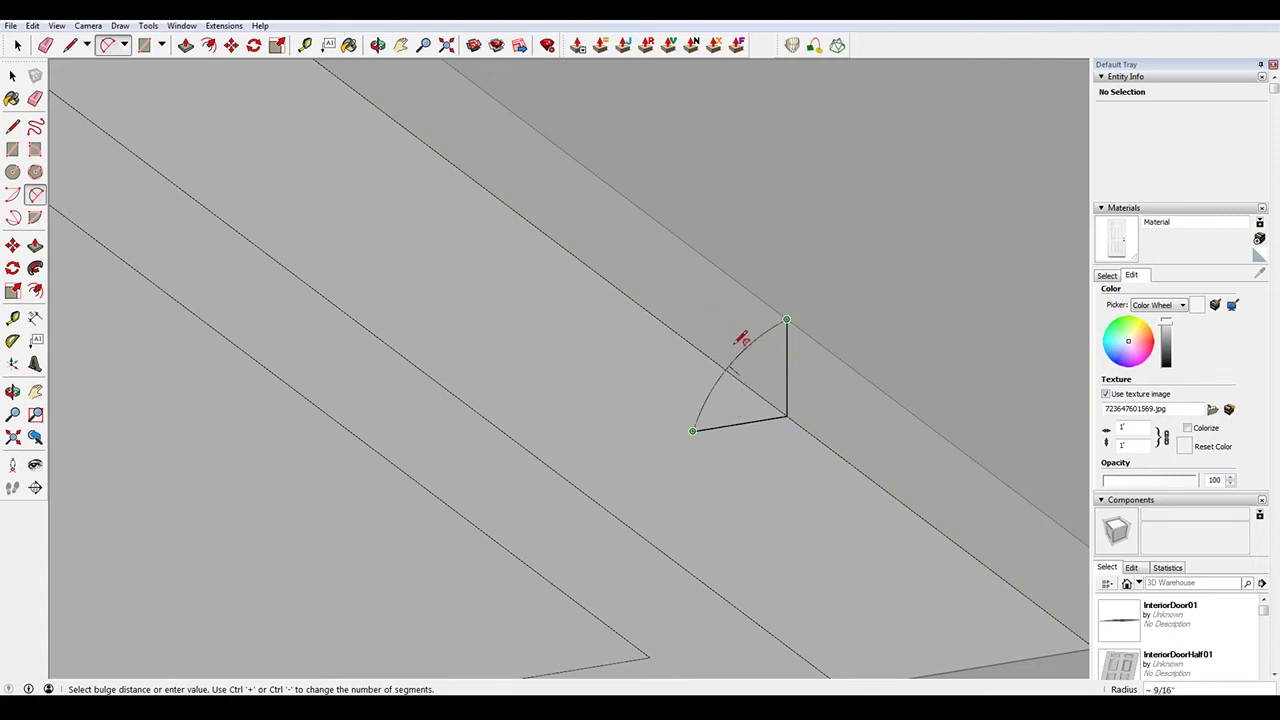
click(745, 342)
middle_drag(480, 366, 829, 371)
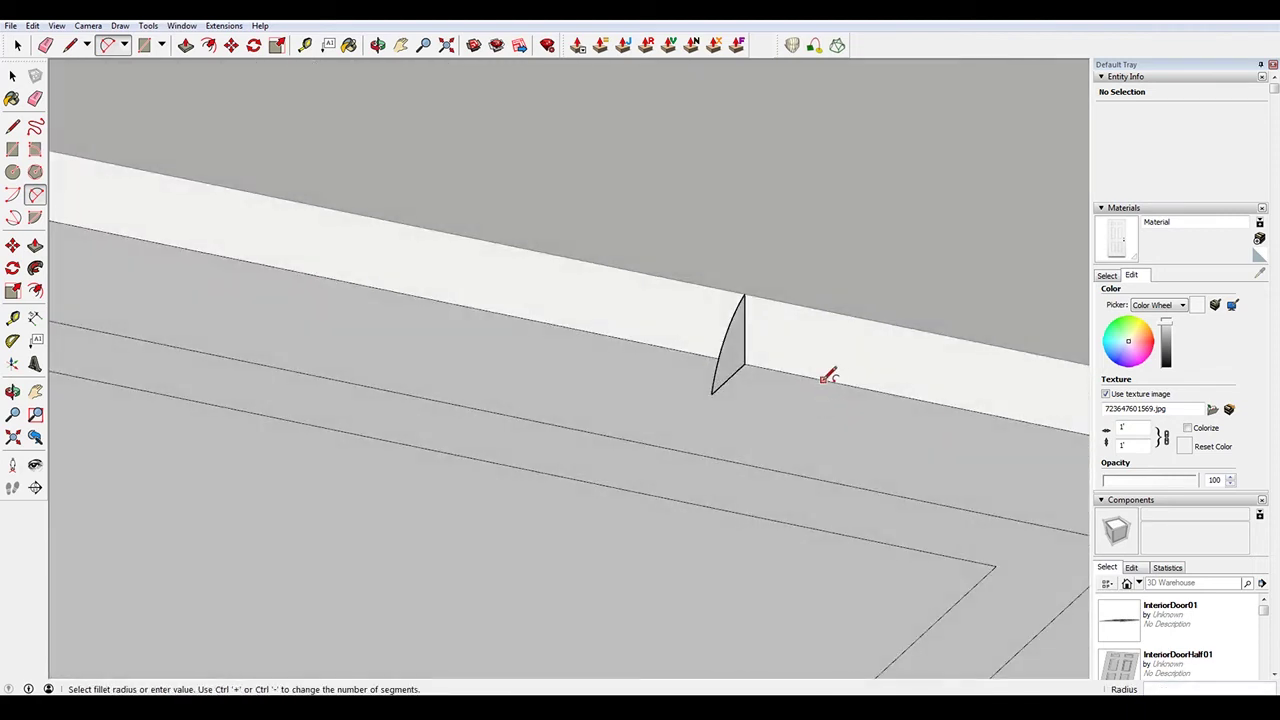
Sweep the arc-sided molding profile around the detailed panel's recess with Follow Me, using the edges at the base of its walls as the path
key(space)
click(810, 378)
shift+click(670, 348)
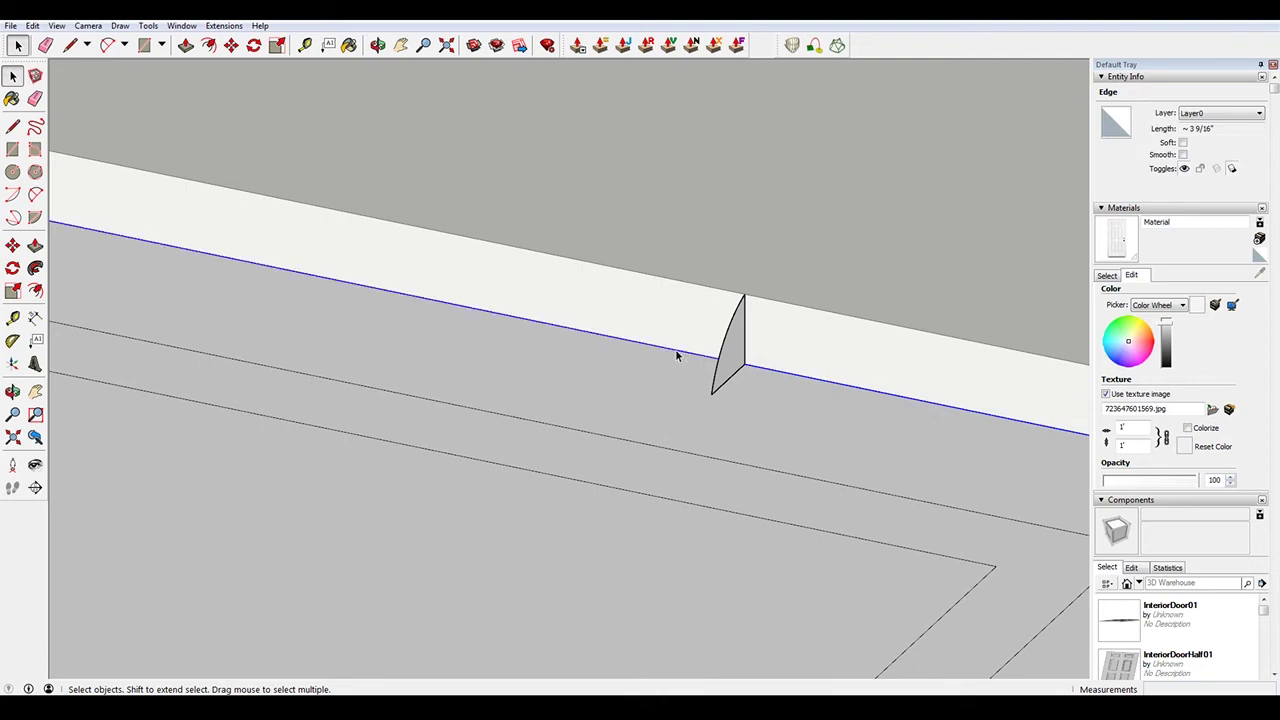
scroll(675, 355, down, 5)
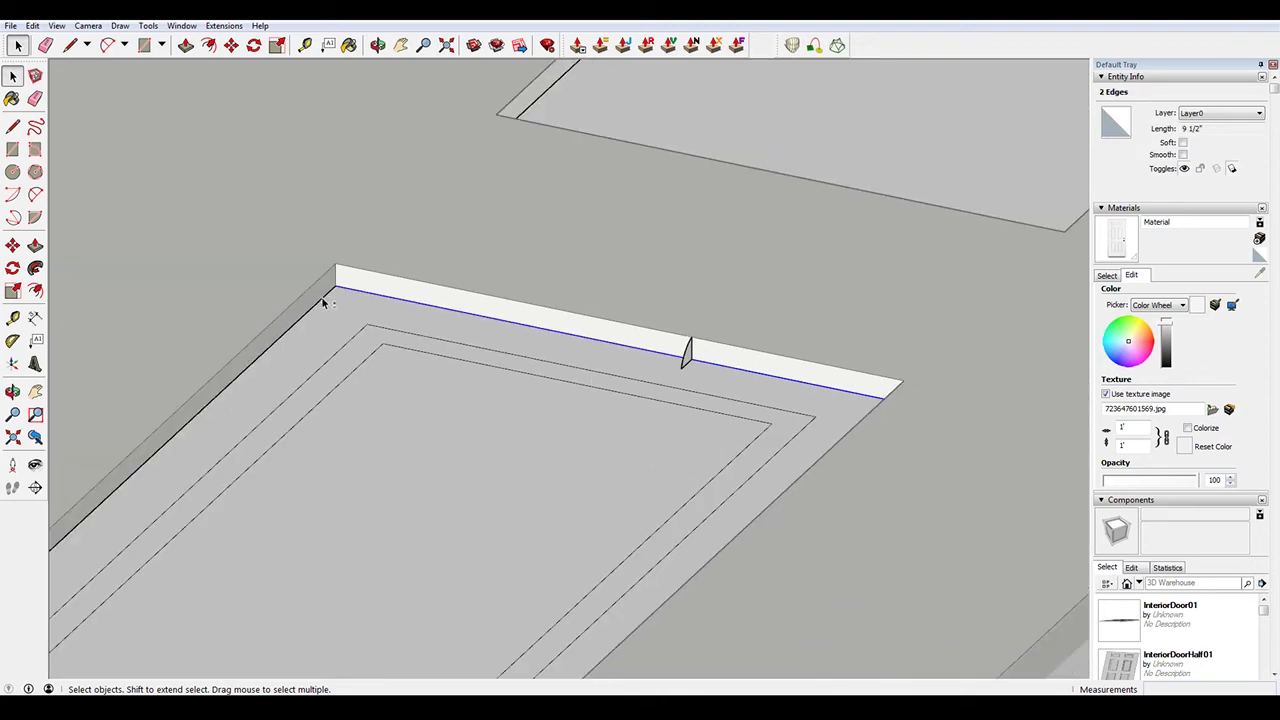
middle_drag(325, 300, 639, 303)
shift+click(641, 282)
scroll(390, 270, down, 4)
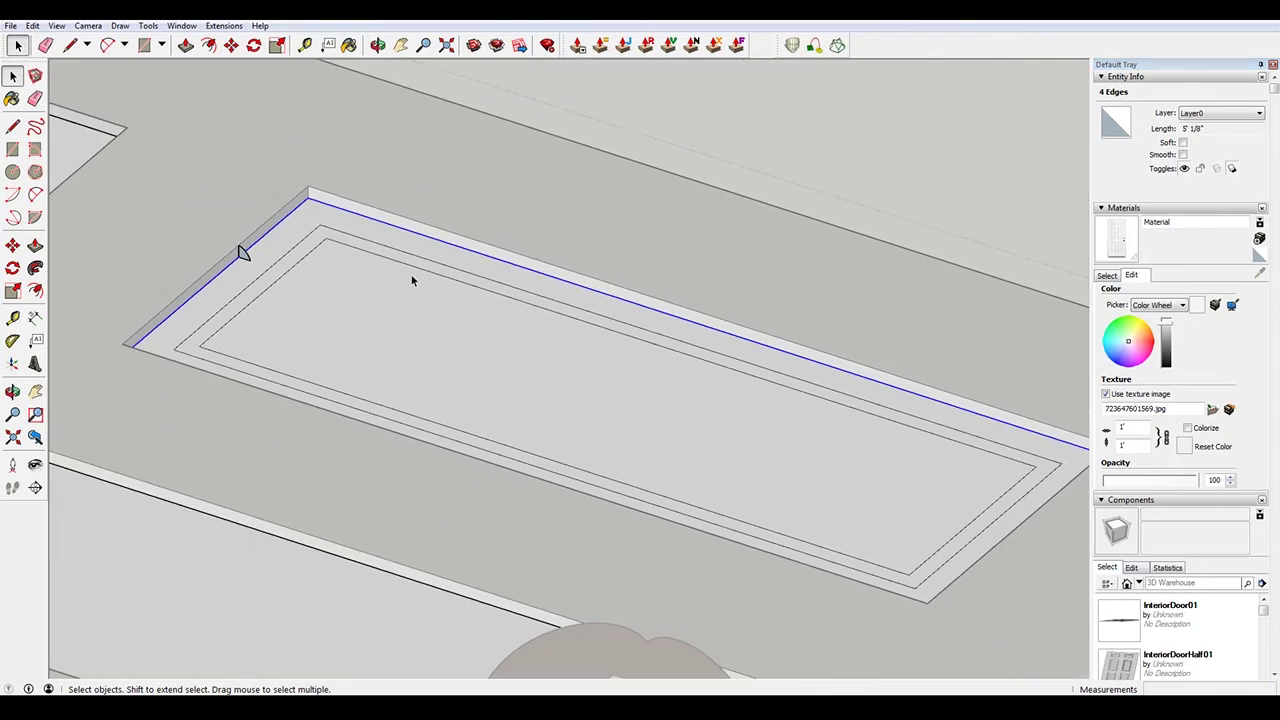
middle_drag(411, 279, 150, 385)
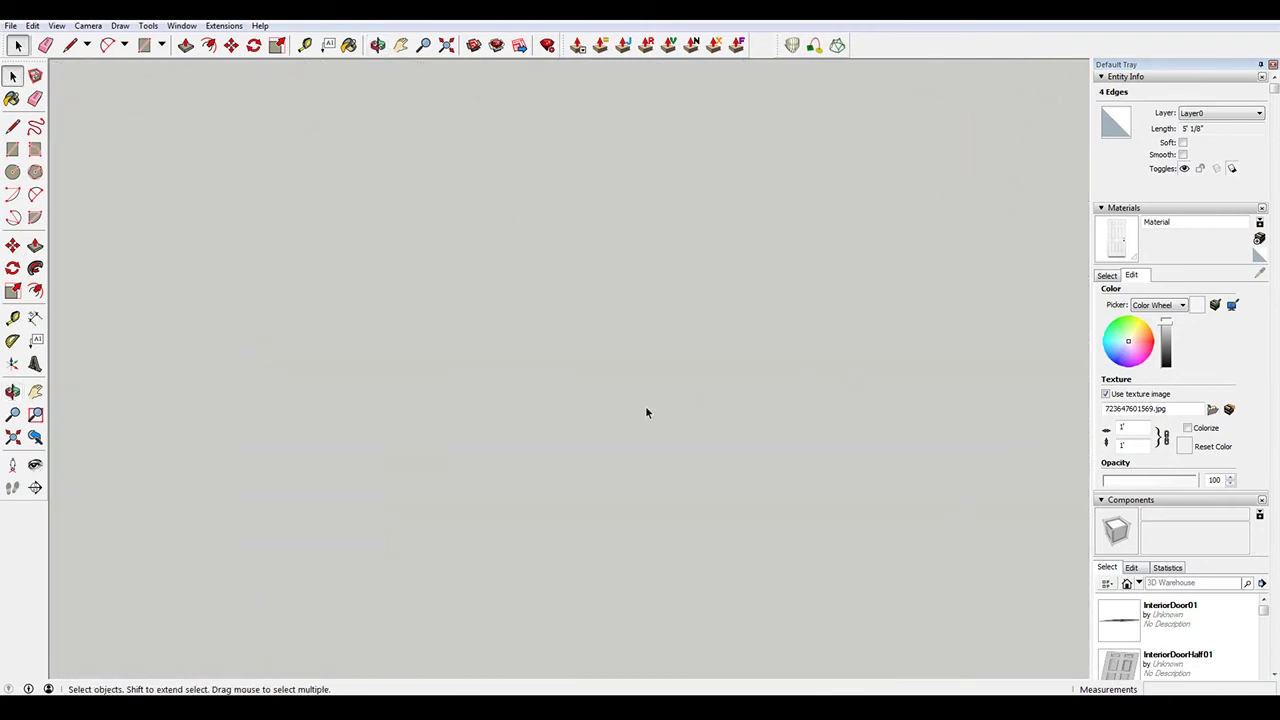
scroll(706, 214, down, 6)
scroll(788, 221, down, 3)
scroll(568, 404, up, 9)
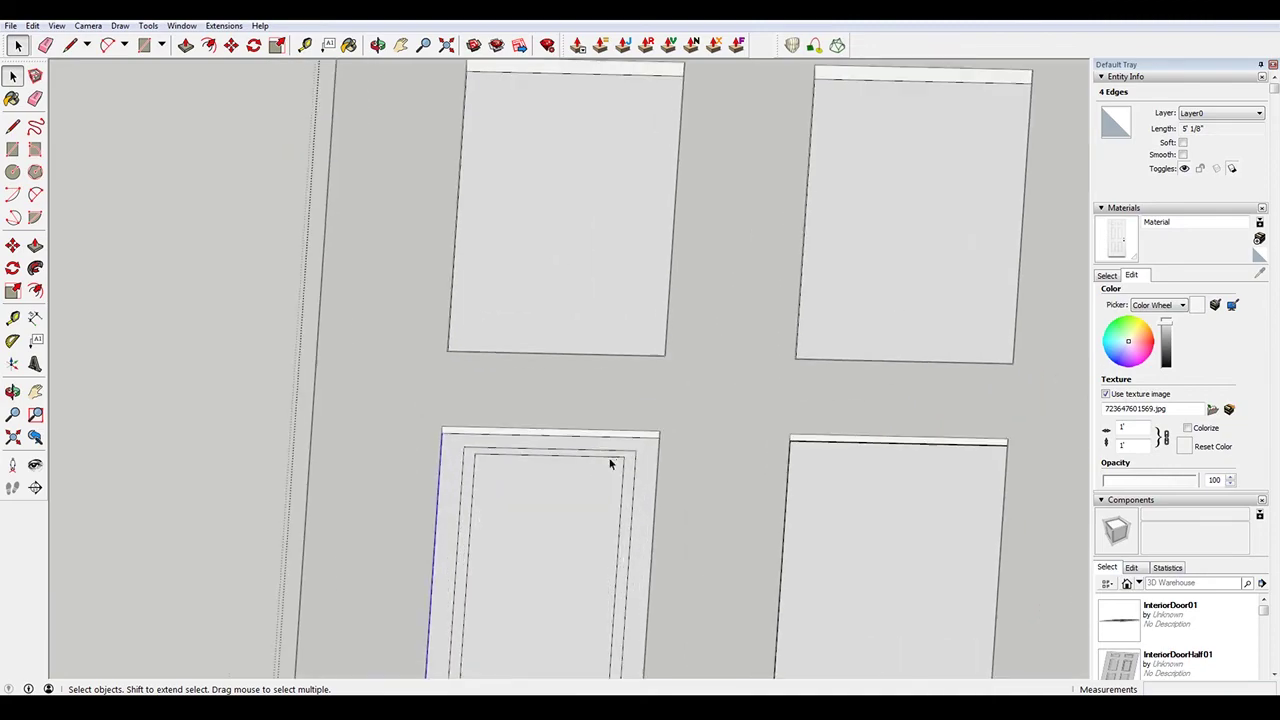
shift+click(632, 441)
middle_drag(632, 441, 1026, 376)
middle_drag(957, 322, 812, 313)
click(181, 26)
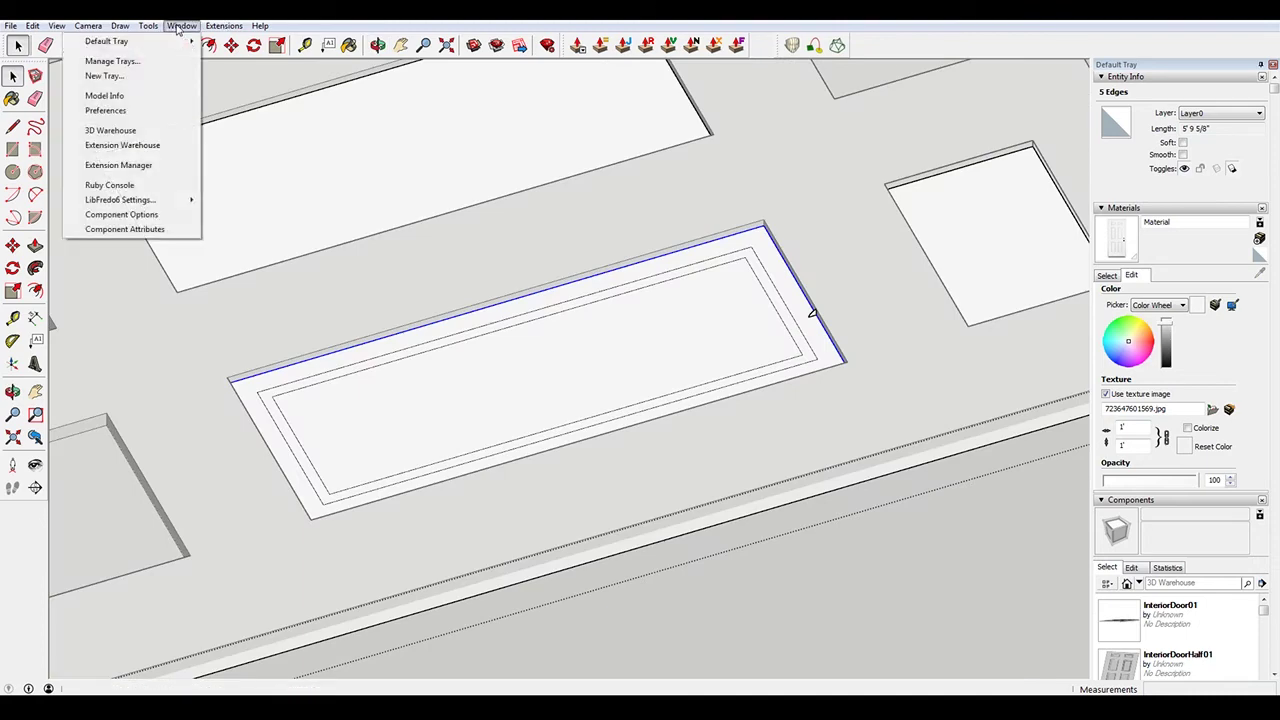
mouse_move(150, 27)
click(95, 156)
scroll(815, 320, up, 5)
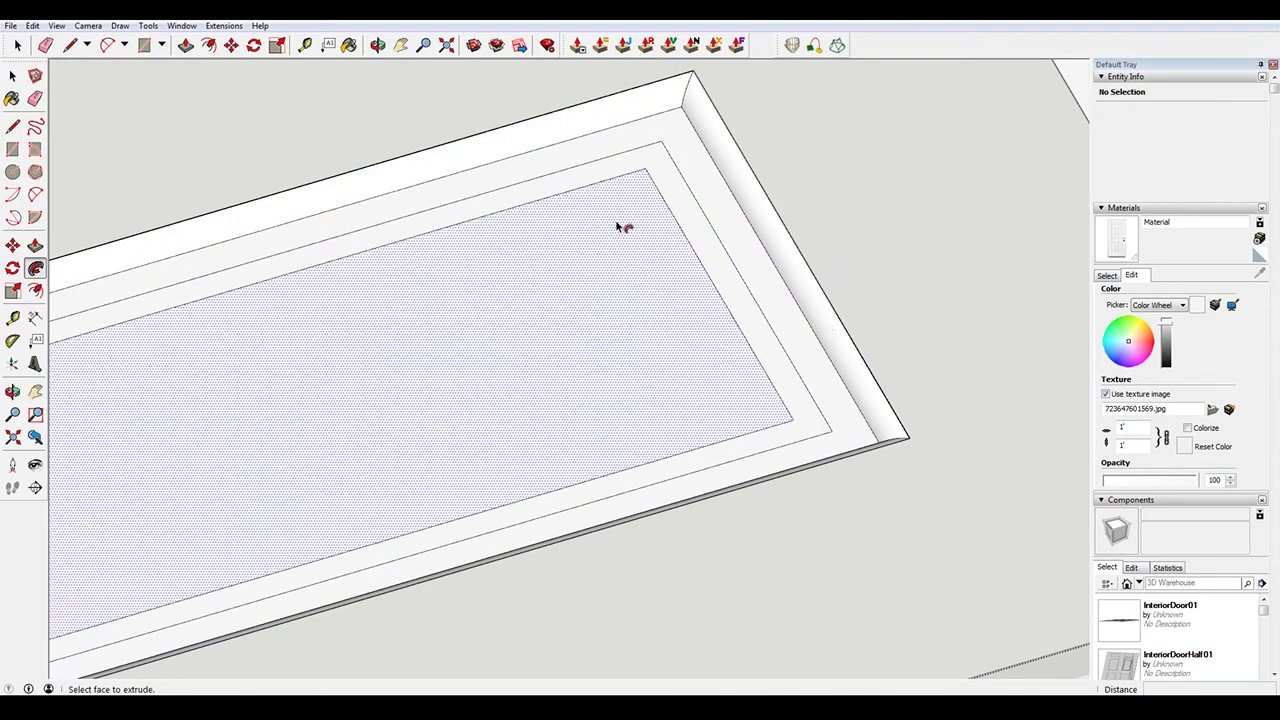
Move the detailed panel's innermost face vertically up to the level of the molding's outer corner, so its surrounding band becomes a sloped bevel
scroll(608, 200, down, 3)
mouse_move(479, 221)
middle_down()
mouse_move(697, 186)
mouse_move(865, 110)
mouse_move(849, 149)
mouse_move(743, 257)
mouse_move(506, 302)
middle_up()
scroll(650, 265, up, 4)
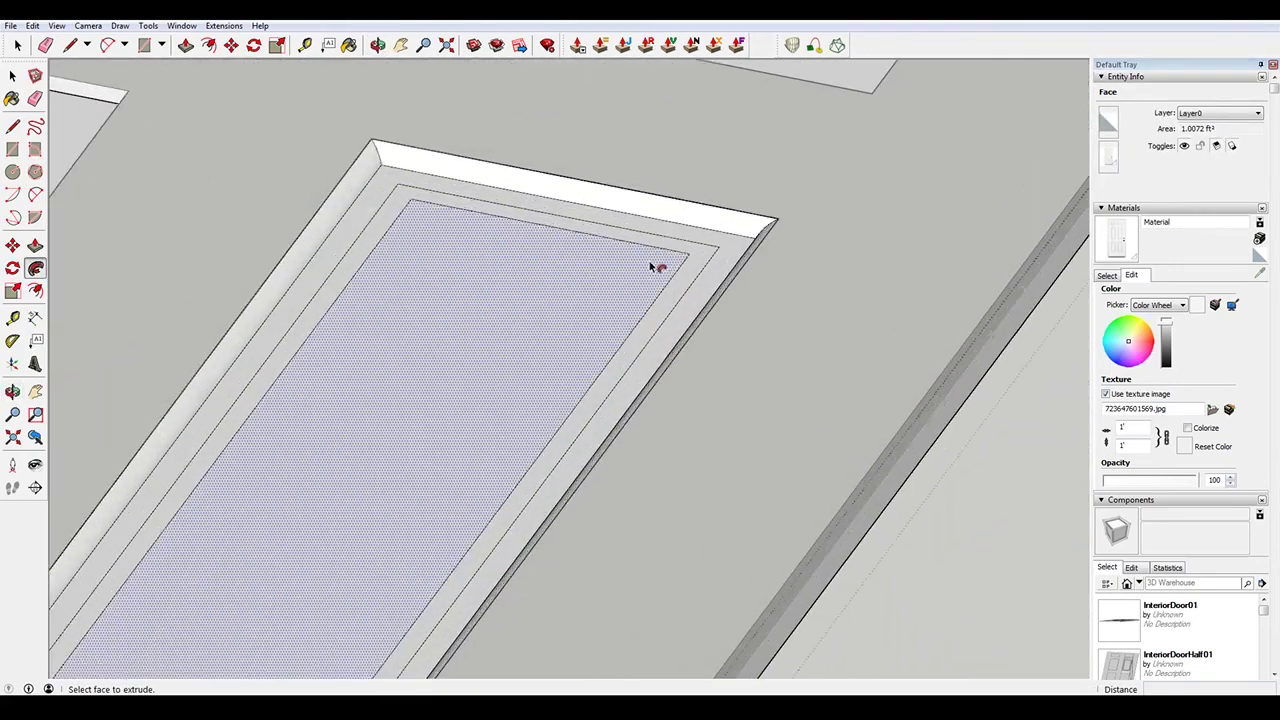
key(space)
click(694, 248)
click(643, 243)
scroll(620, 200, down, 3)
scroll(500, 205, up, 1)
scroll(636, 188, up, 2)
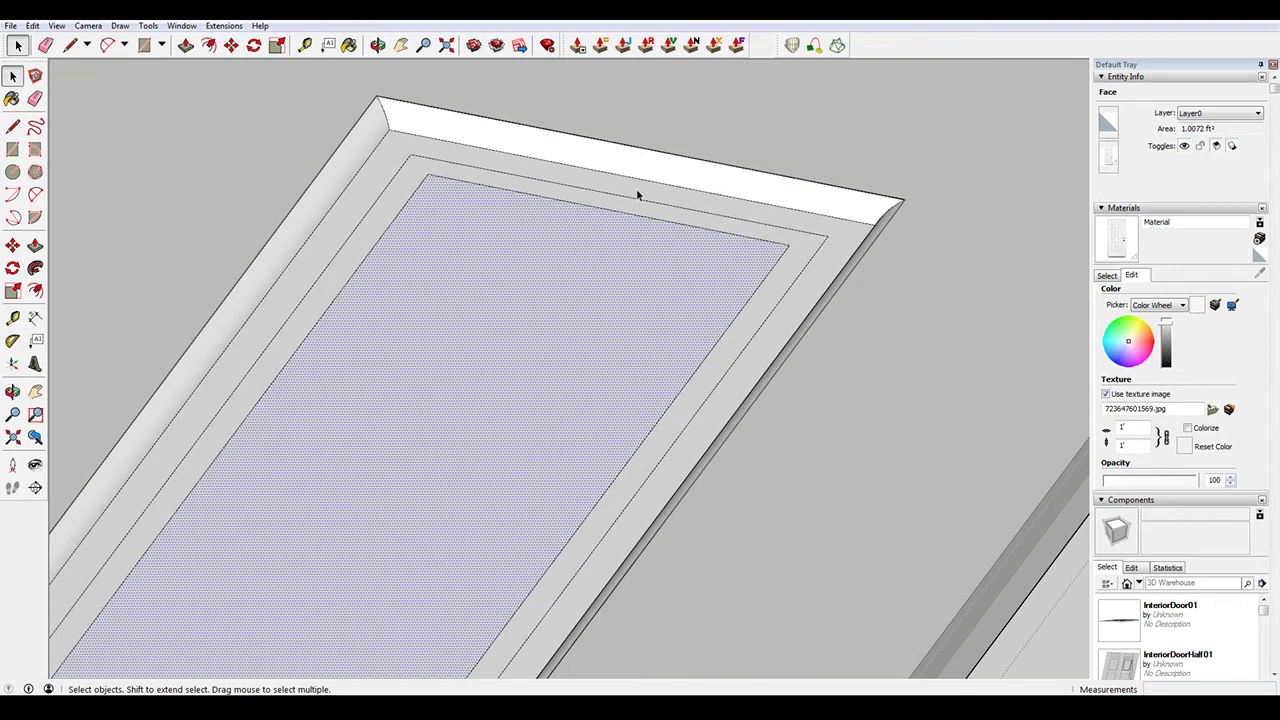
scroll(629, 191, down, 2)
key(m)
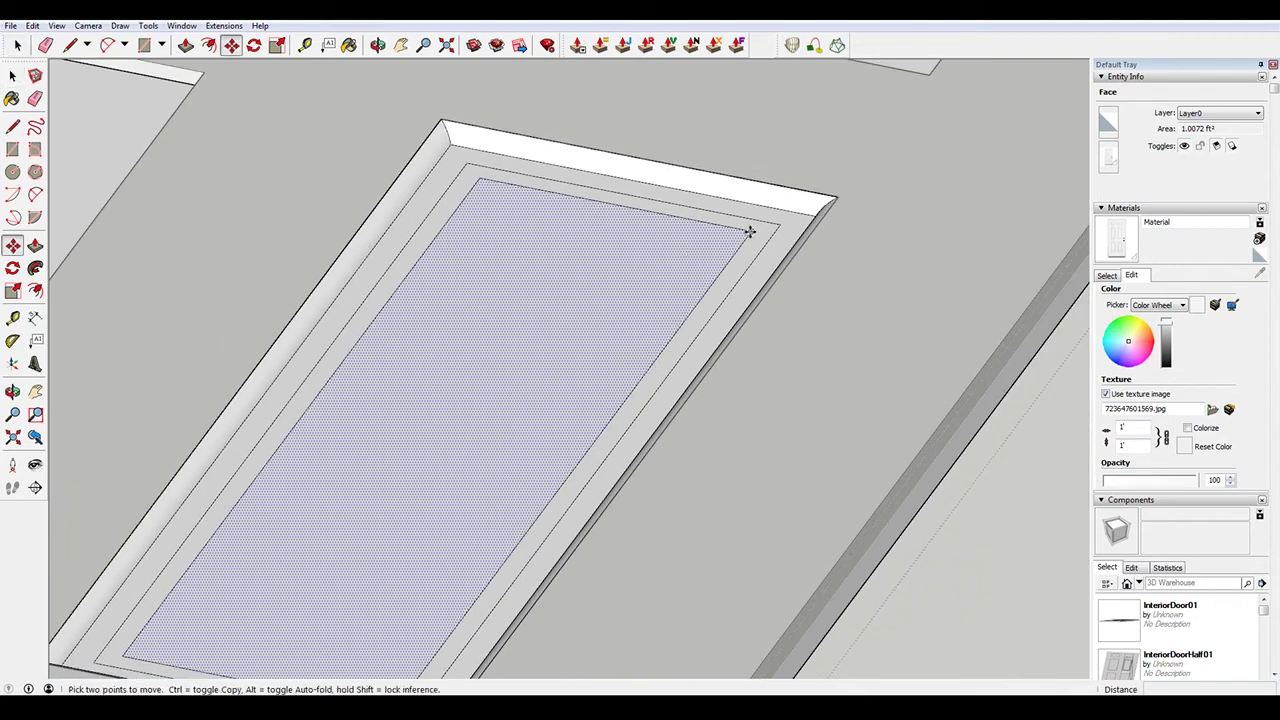
click(748, 231)
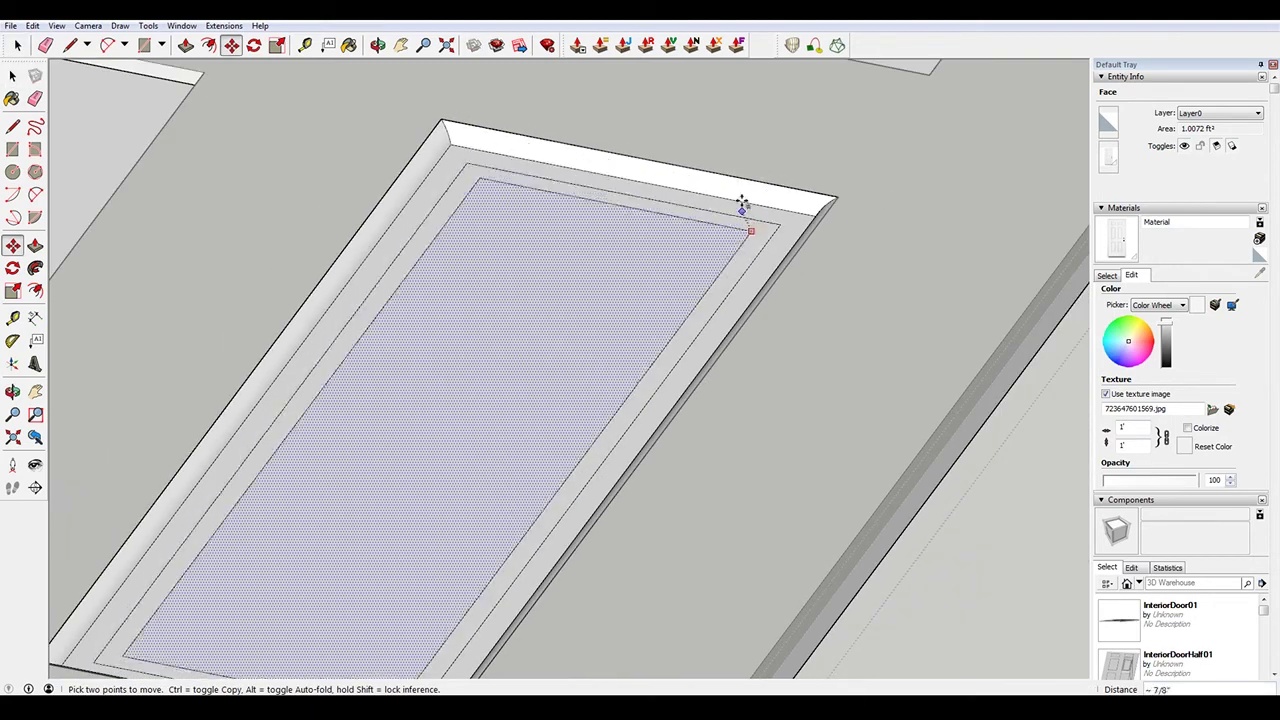
click(838, 188)
scroll(838, 190, down, 2)
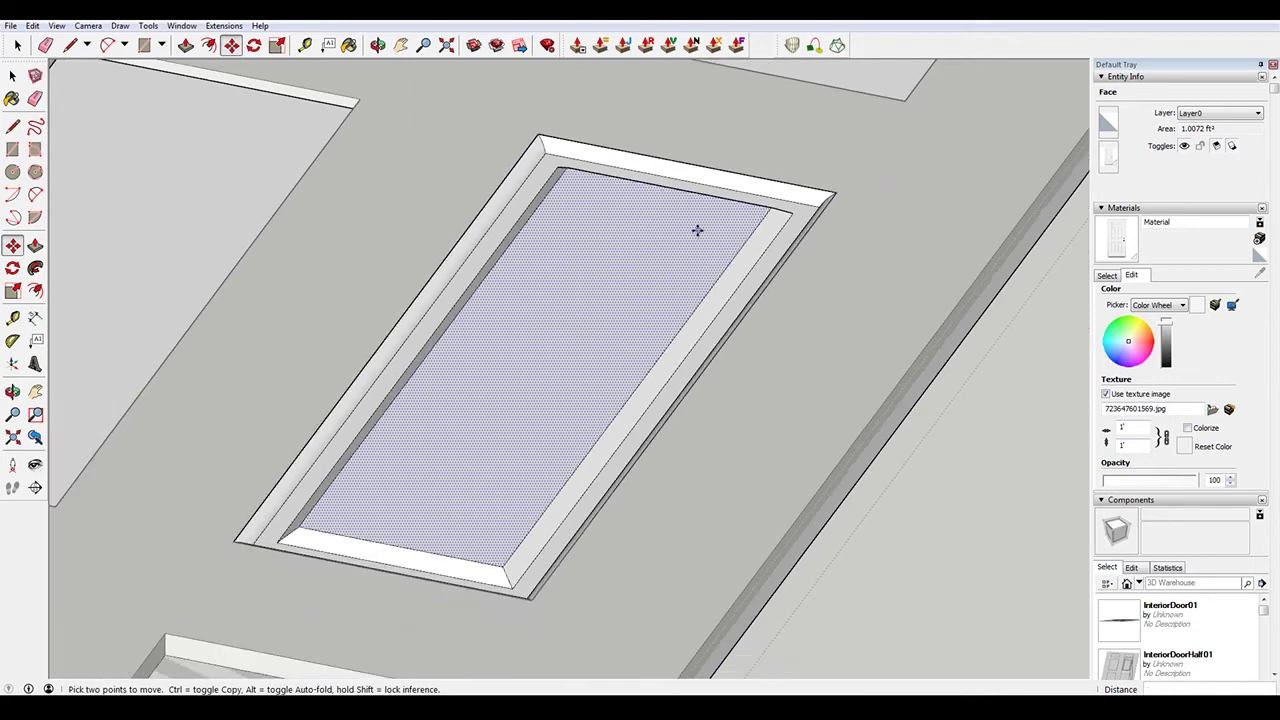
Select the four outer edges of the raised center's bevel and move them up 1/16"
scroll(378, 441, up, 2)
scroll(300, 371, down, 2)
scroll(274, 508, up, 4)
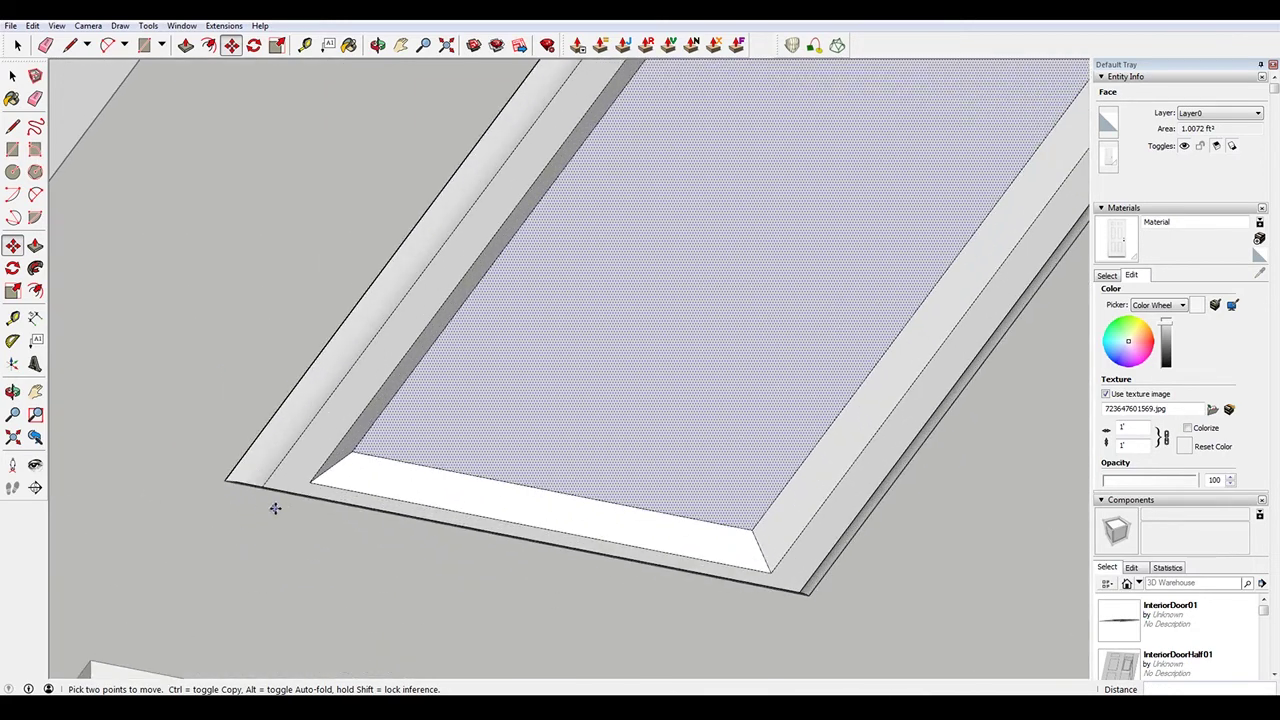
key(space)
click(331, 464)
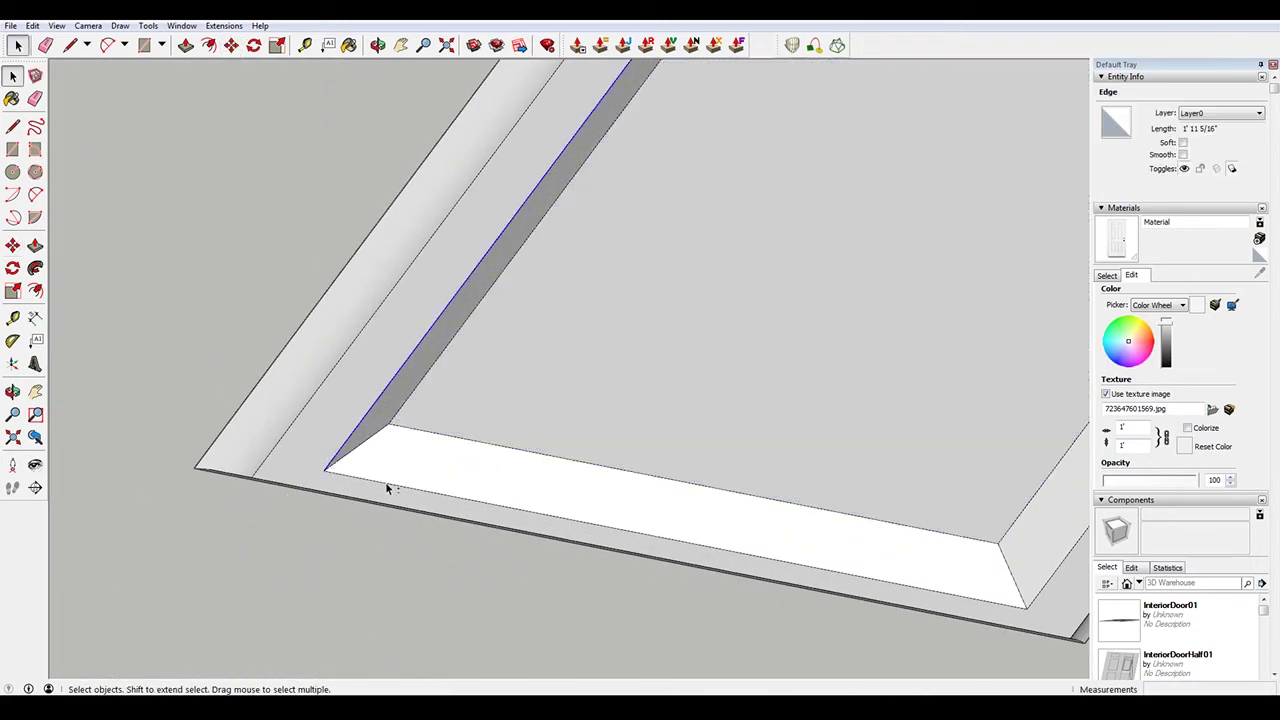
shift+click(388, 484)
scroll(727, 487, down, 3)
shift+click(801, 490)
scroll(800, 488, down, 5)
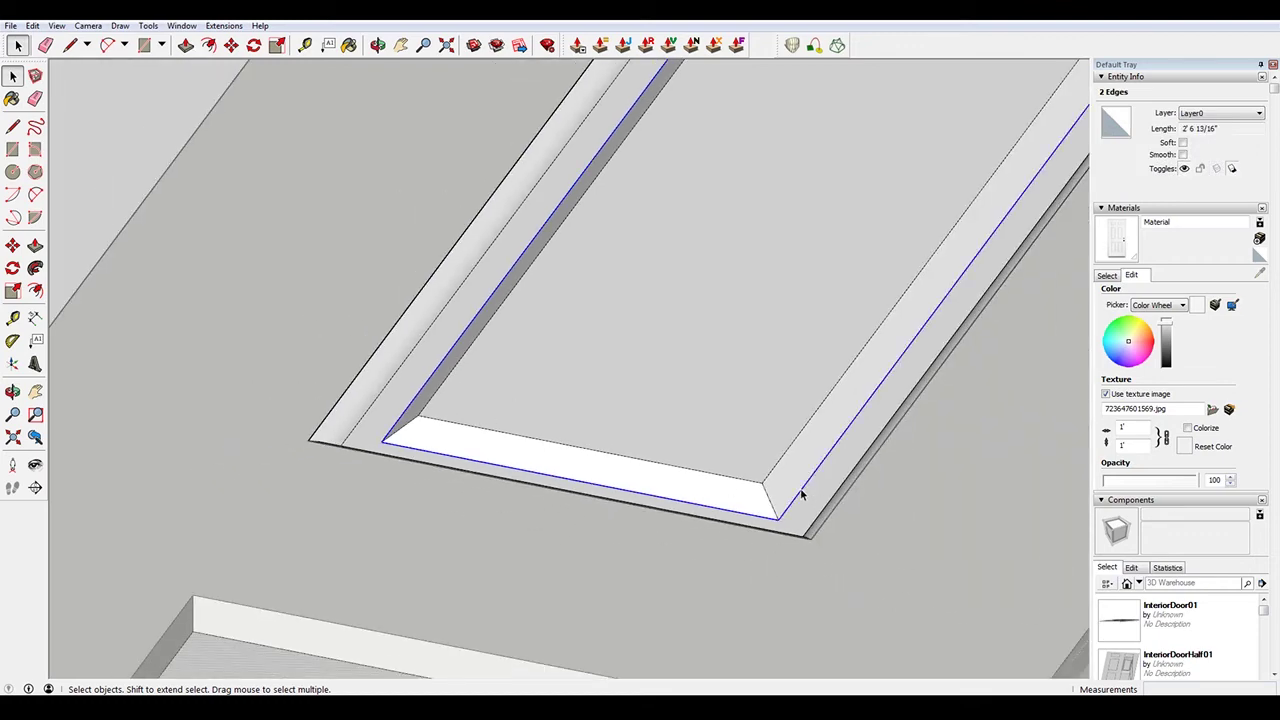
scroll(862, 177, up, 5)
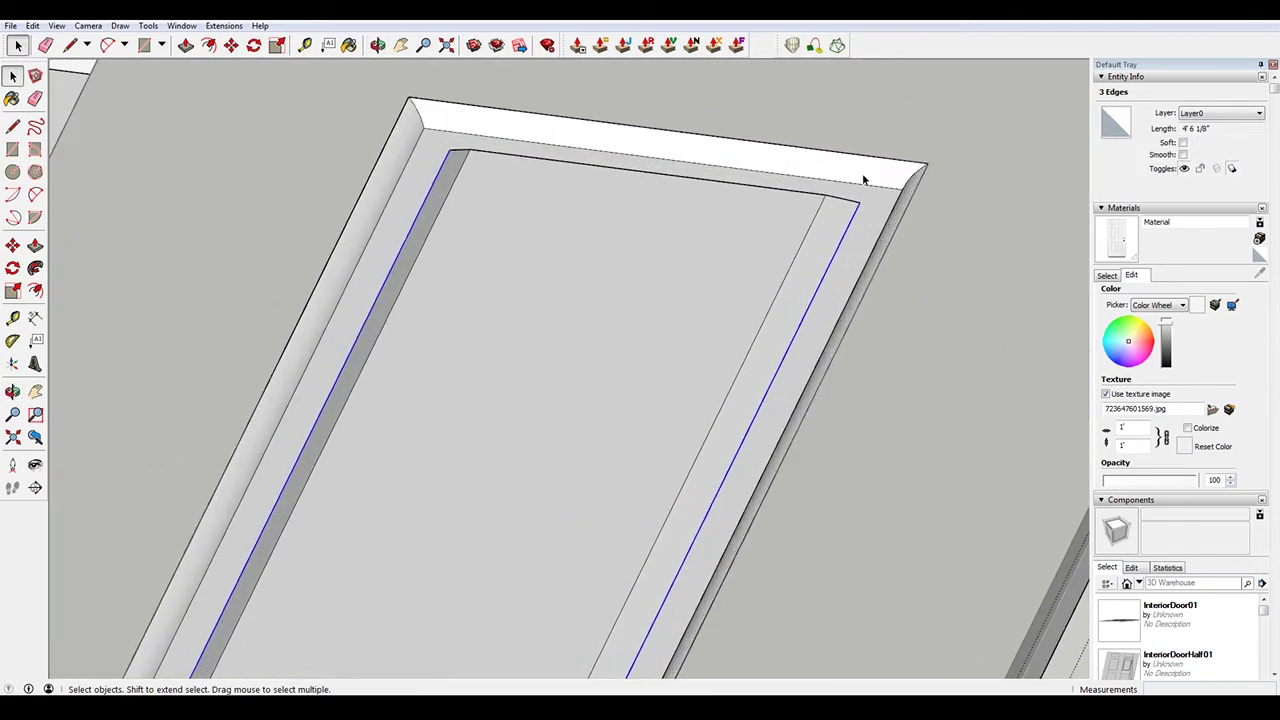
mouse_move(862, 177)
middle_down()
mouse_move(560, 211)
mouse_move(720, 318)
middle_up()
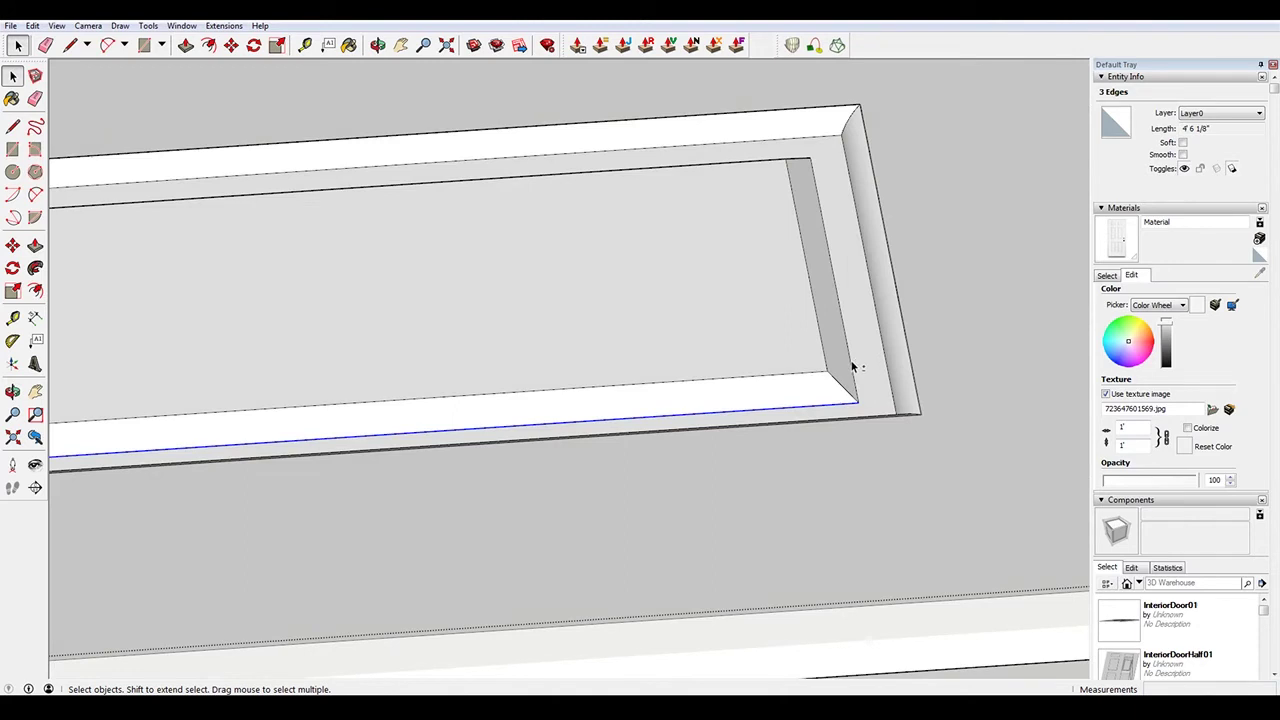
shift+click(851, 366)
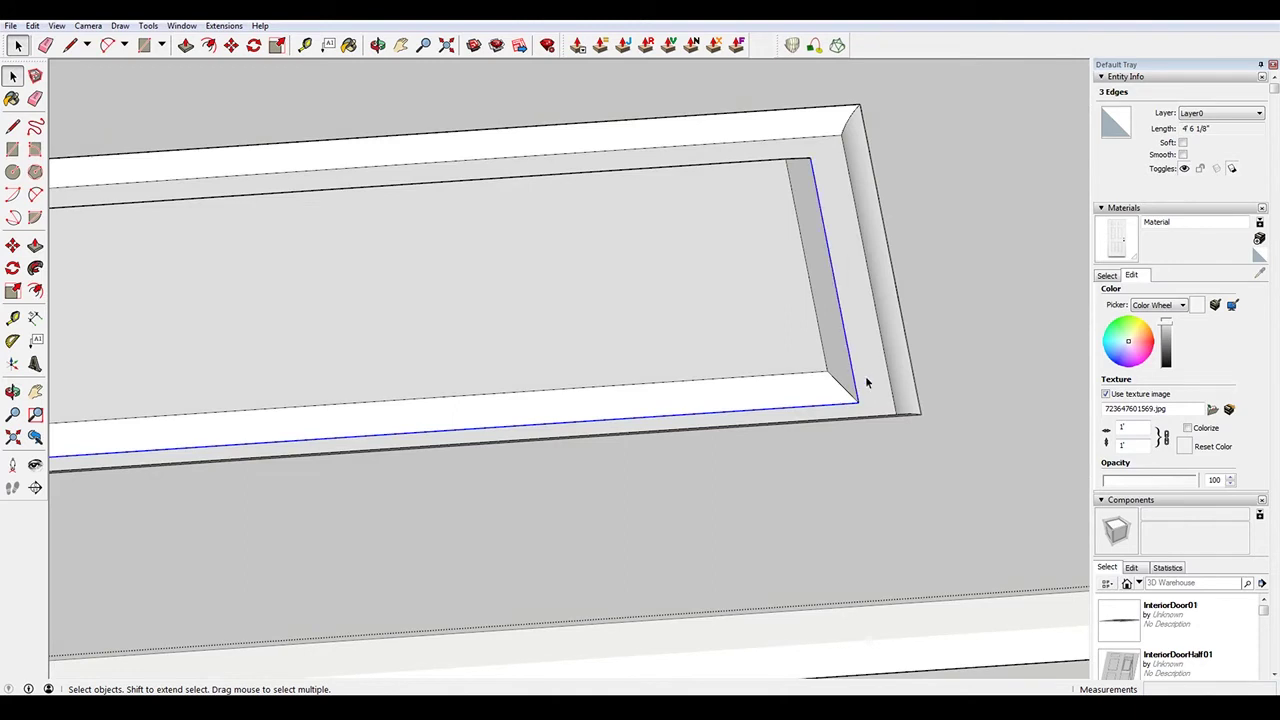
key(m)
click(849, 268)
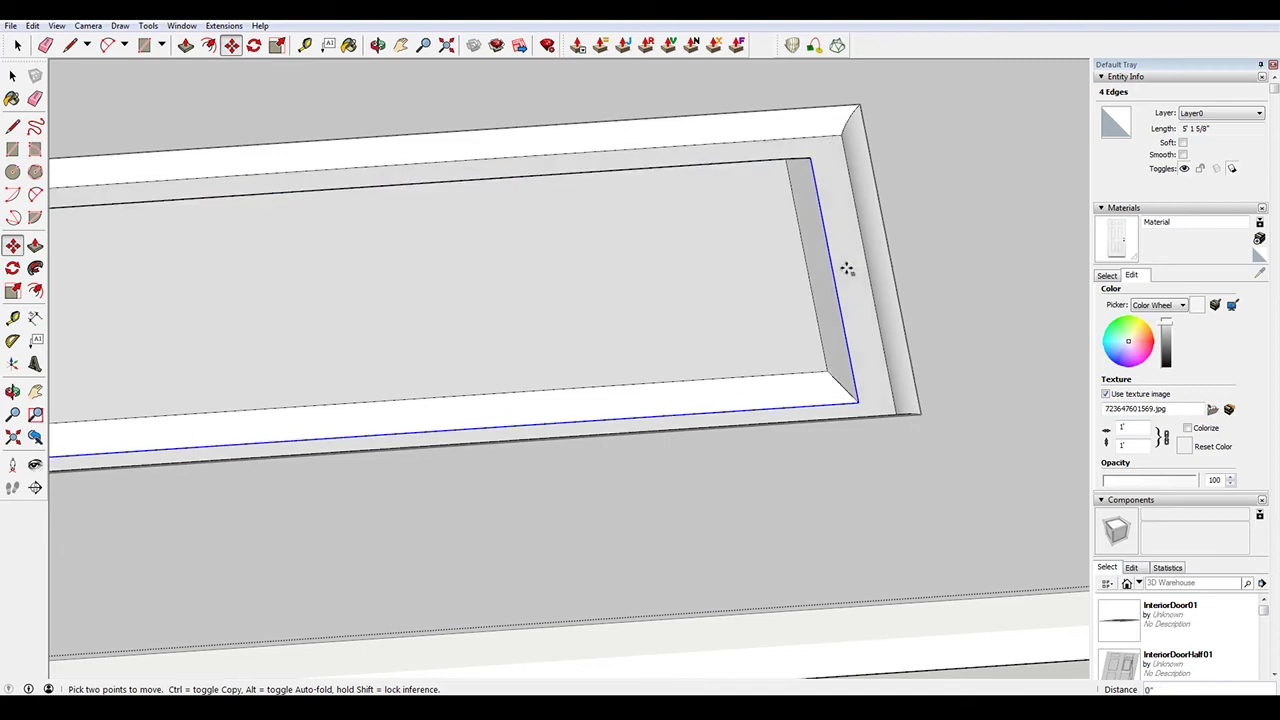
click(847, 266)
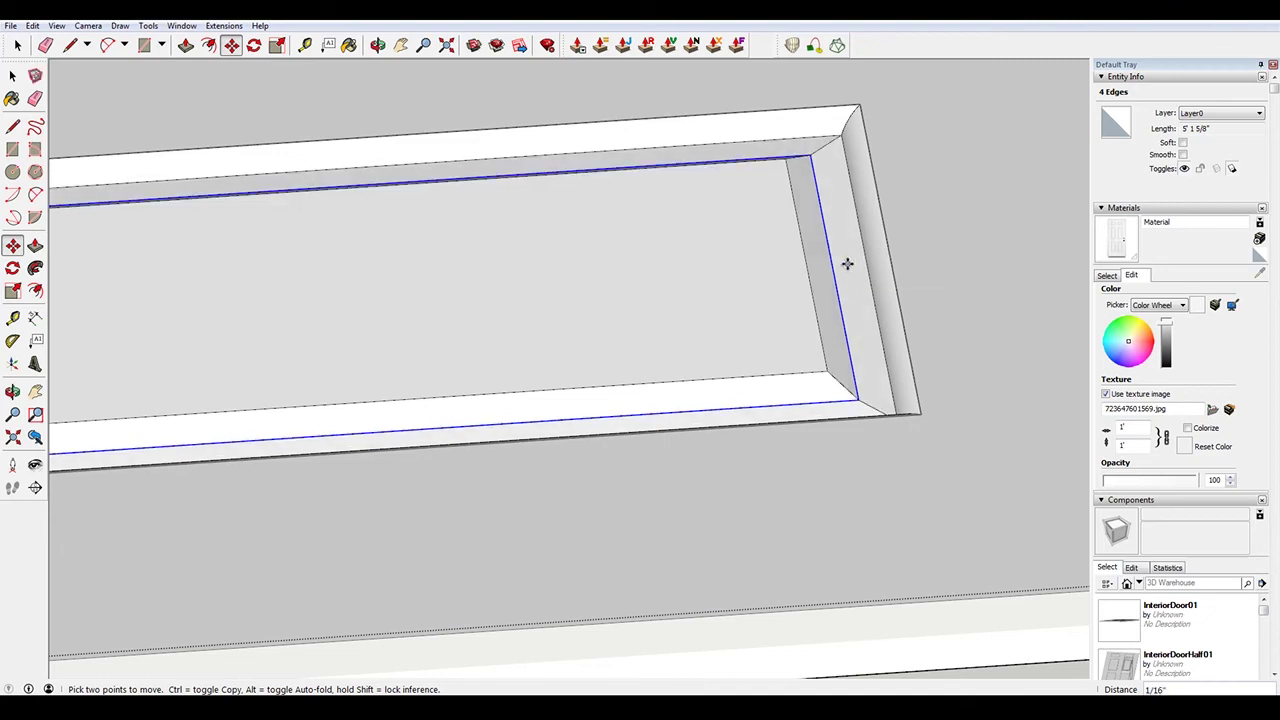
Delete the plain face of the long panel beside the detailed one in the middle row
scroll(535, 254, down, 4)
middle_drag(515, 254, 910, 268)
scroll(400, 285, down, 4)
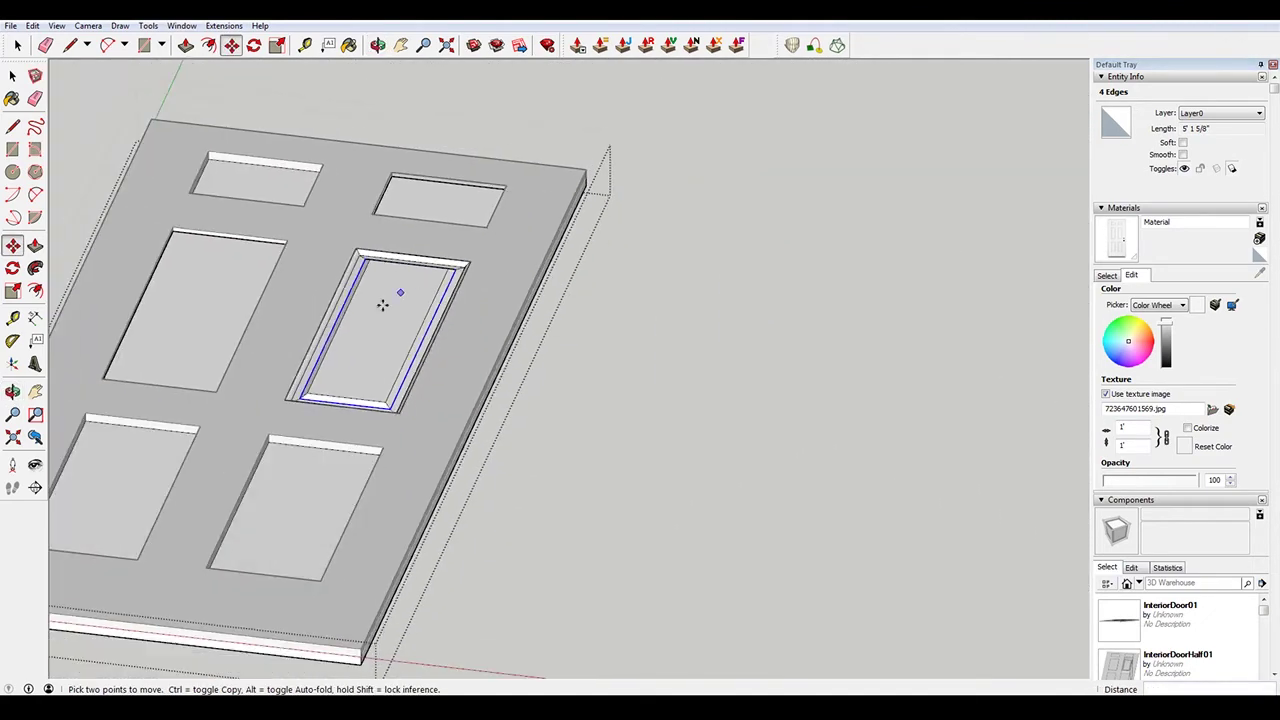
key(space)
click(271, 376)
scroll(271, 376, up, 4)
middle_drag(271, 376, 465, 375)
scroll(305, 344, down, 2)
click(168, 306)
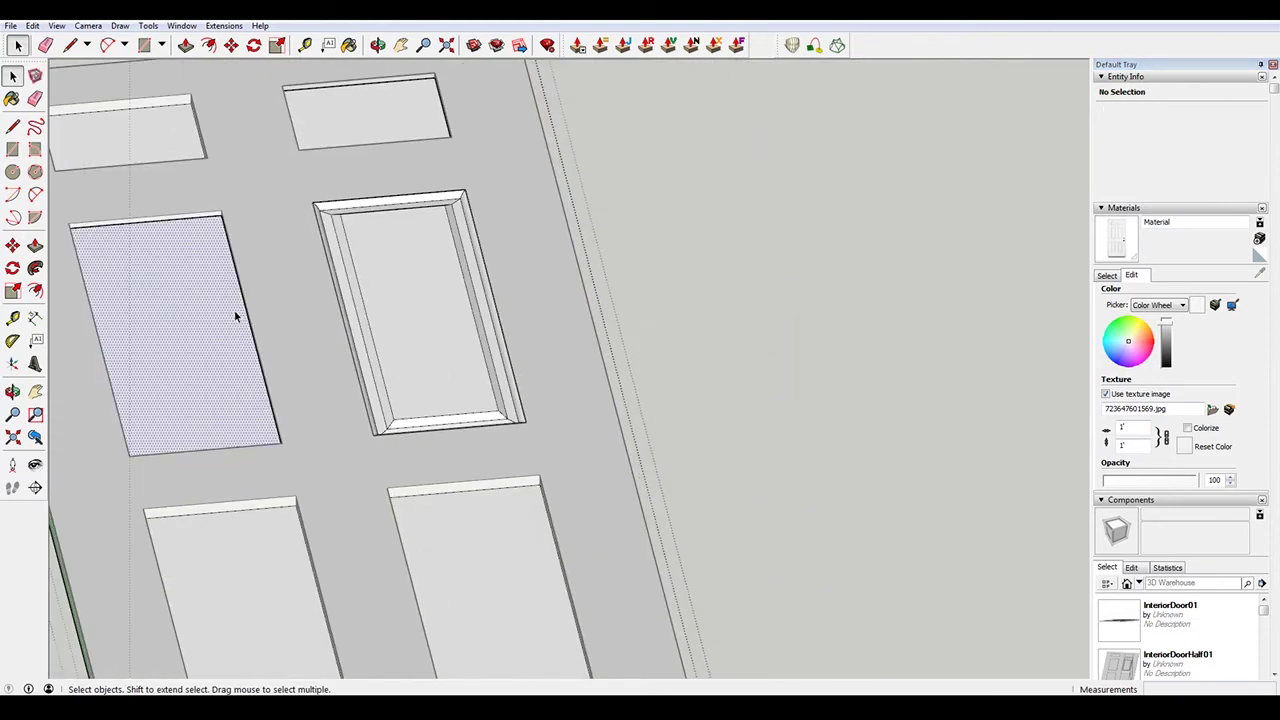
scroll(236, 313, up, 3)
middle_drag(236, 313, 295, 291)
key(Delete)
Copy the entire detailed panel geometry into the emptied neighboring opening, aligning the matching outer corners
drag(332, 78, 683, 523)
middle_drag(697, 427, 651, 357)
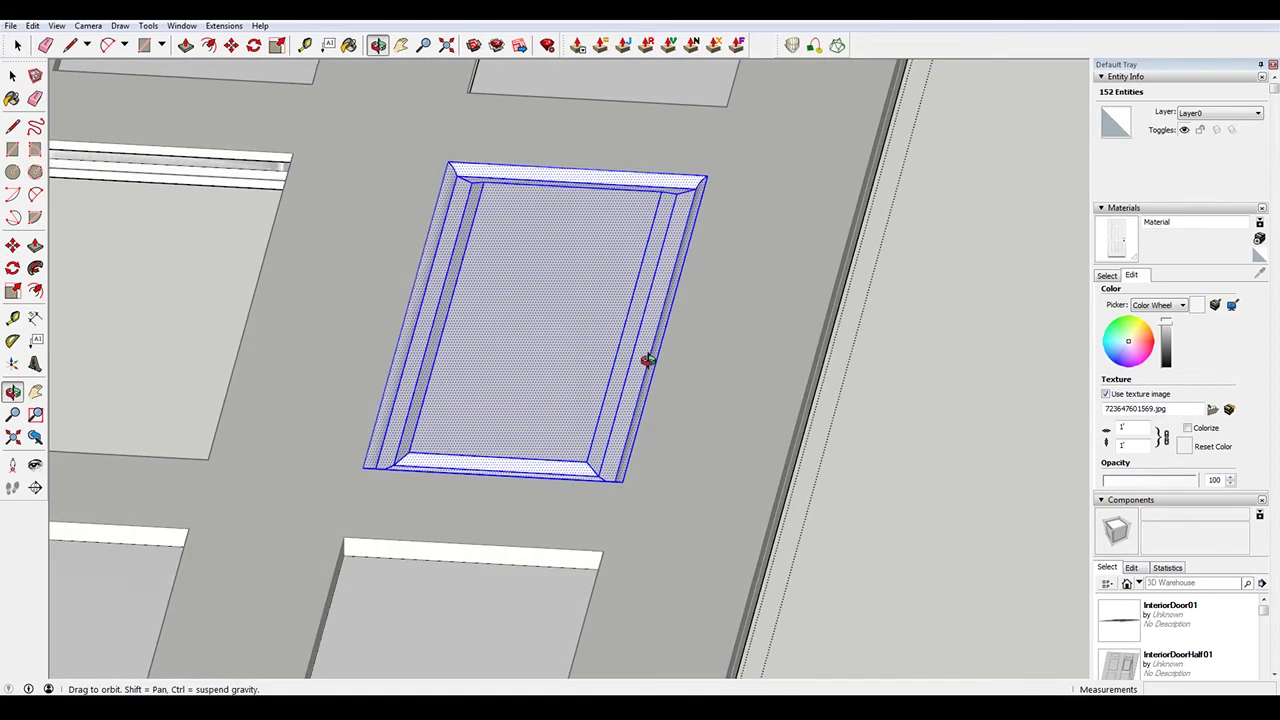
key(m)
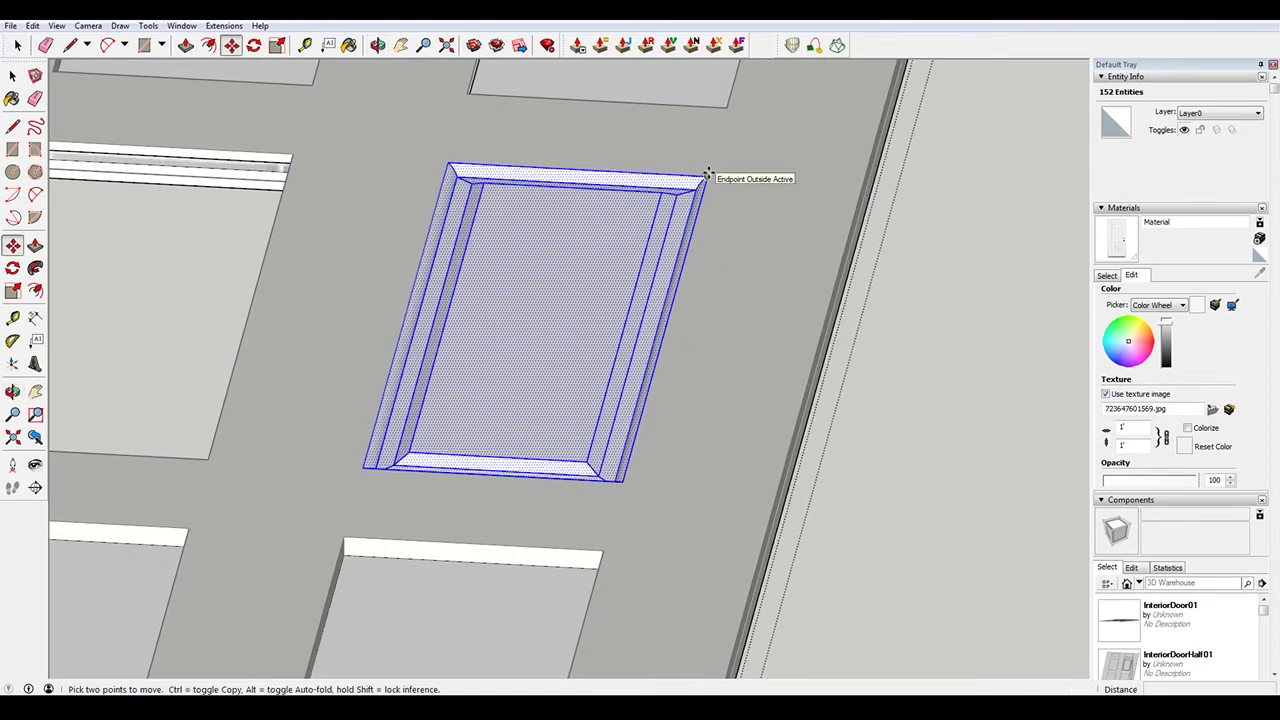
click(294, 152)
scroll(422, 265, down, 3)
scroll(179, 237, up, 3)
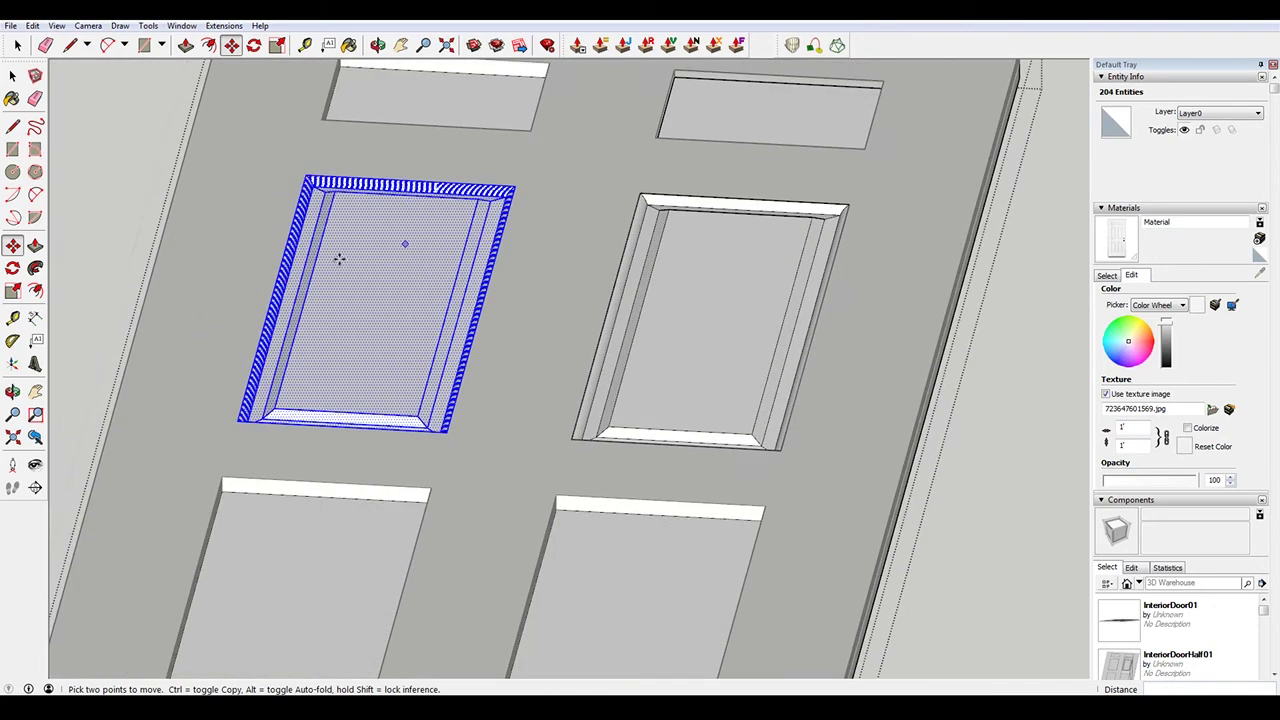
key(ctrl+t)
key(space)
Try to copy the detailed panel's loose geometry into the opening directly below it, and undo the copy
scroll(464, 337, down, 3)
middle_drag(531, 334, 608, 434)
drag(730, 457, 733, 455)
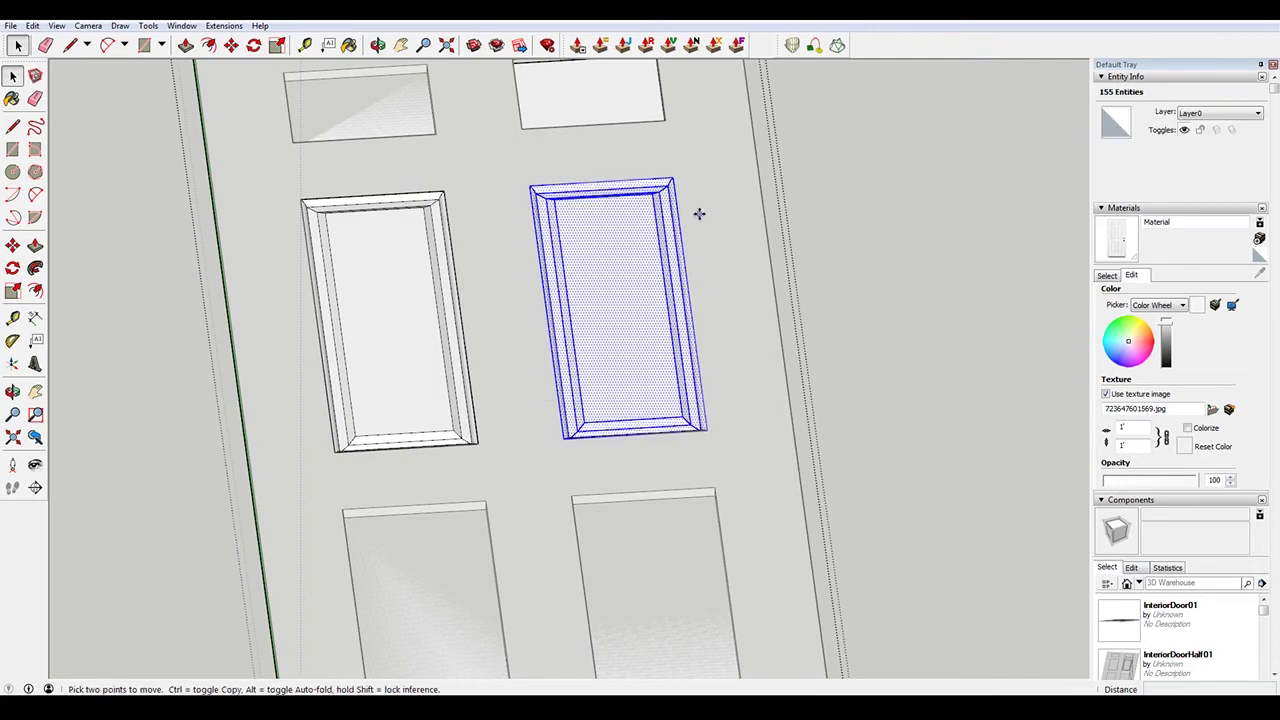
key(ctrl)
click(675, 175)
click(713, 487)
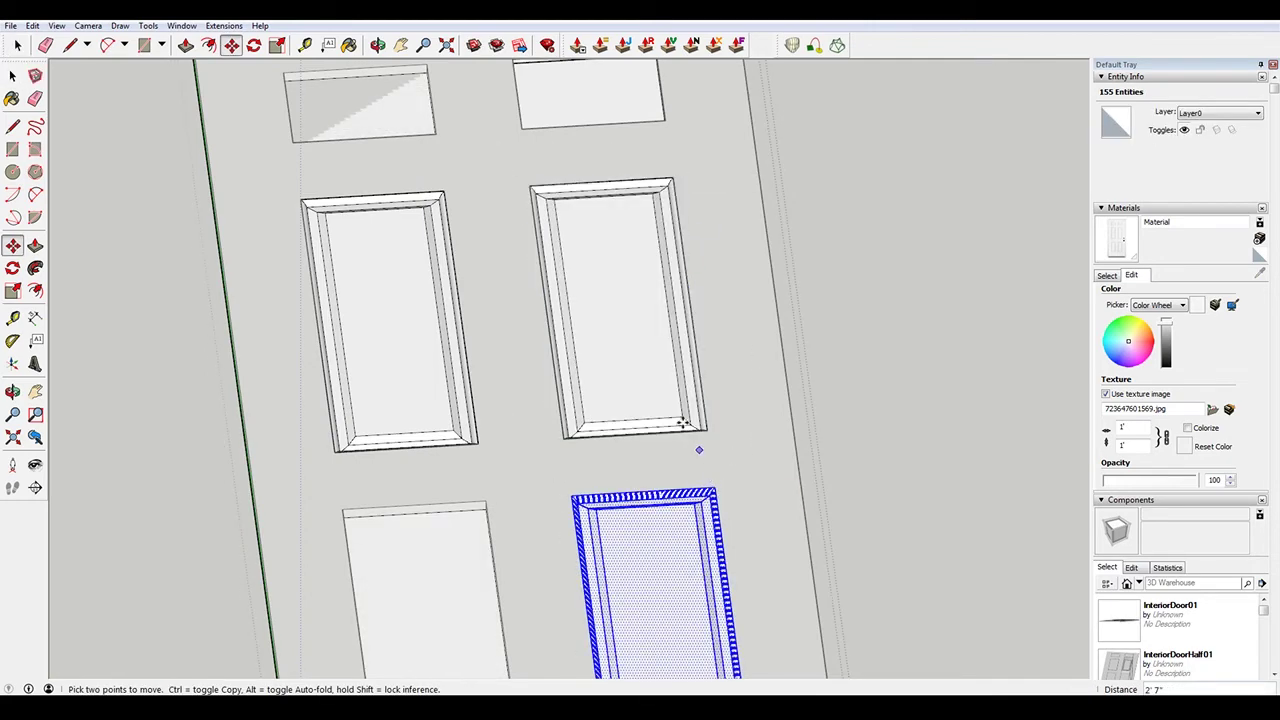
scroll(694, 448, down, 3)
scroll(592, 480, up, 2)
scroll(691, 534, up, 5)
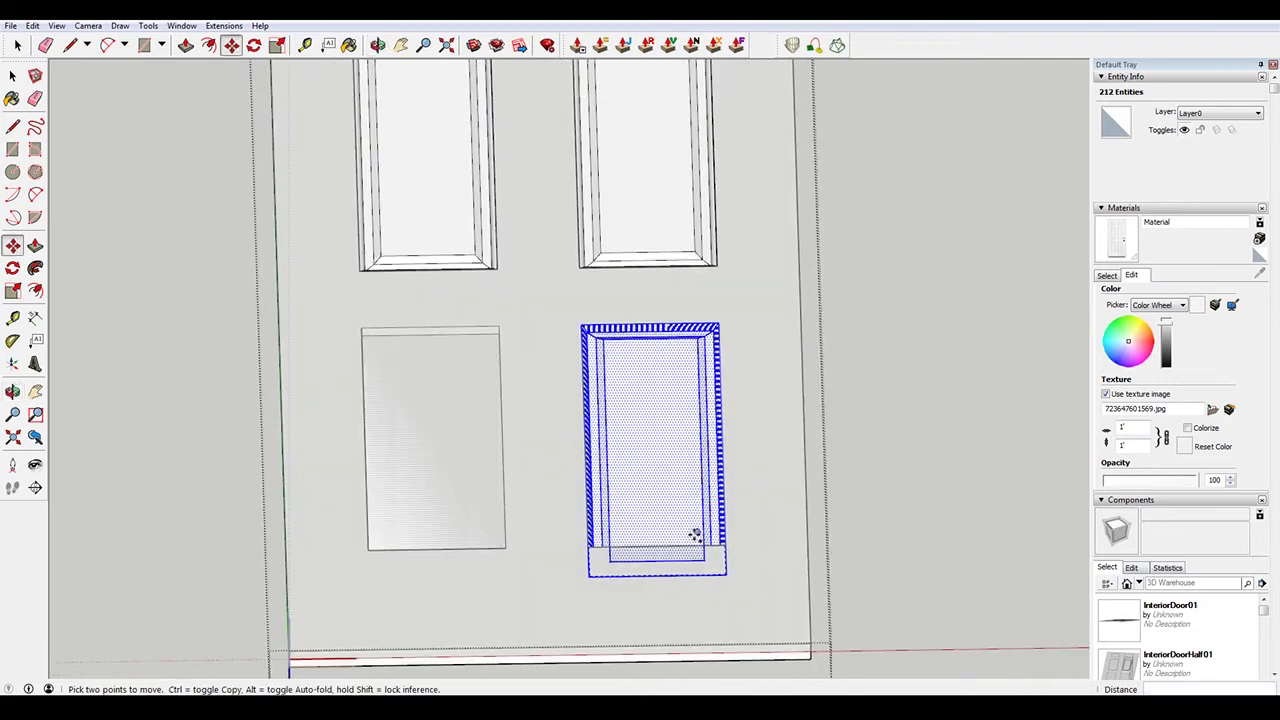
key(ctrl+z)
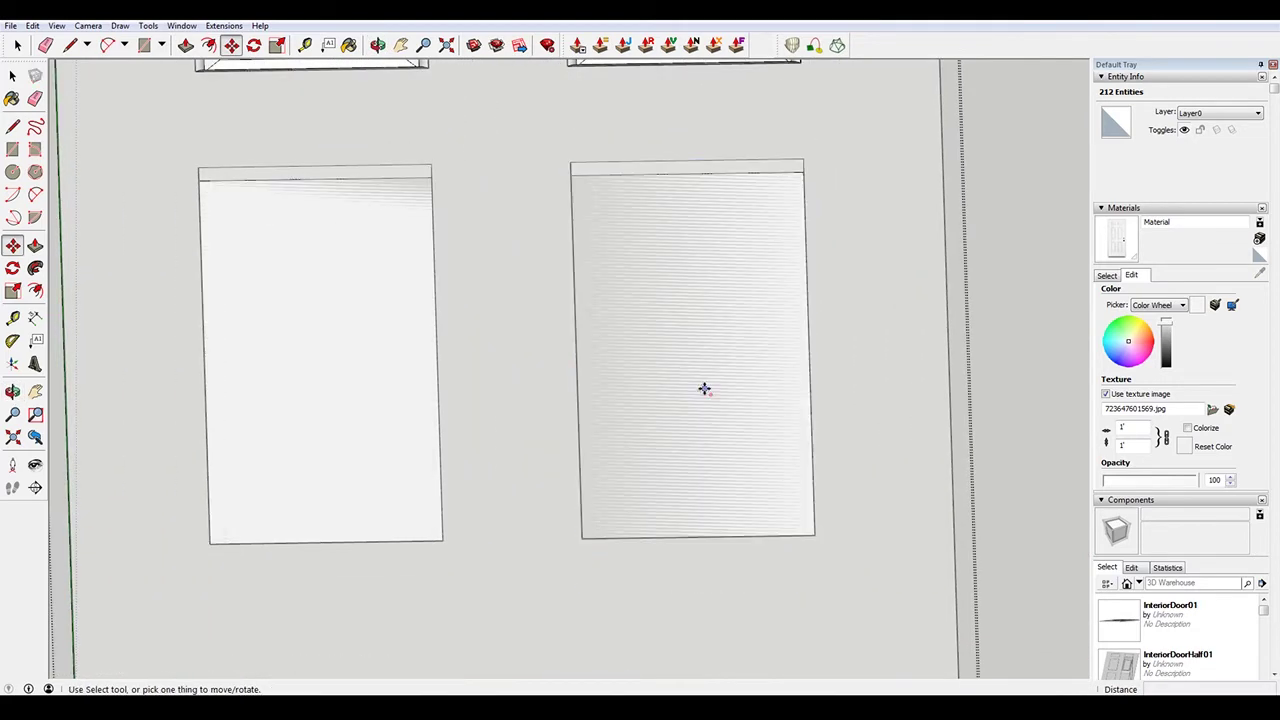
Make the original detailed middle panel's geometry a group
scroll(704, 389, down, 6)
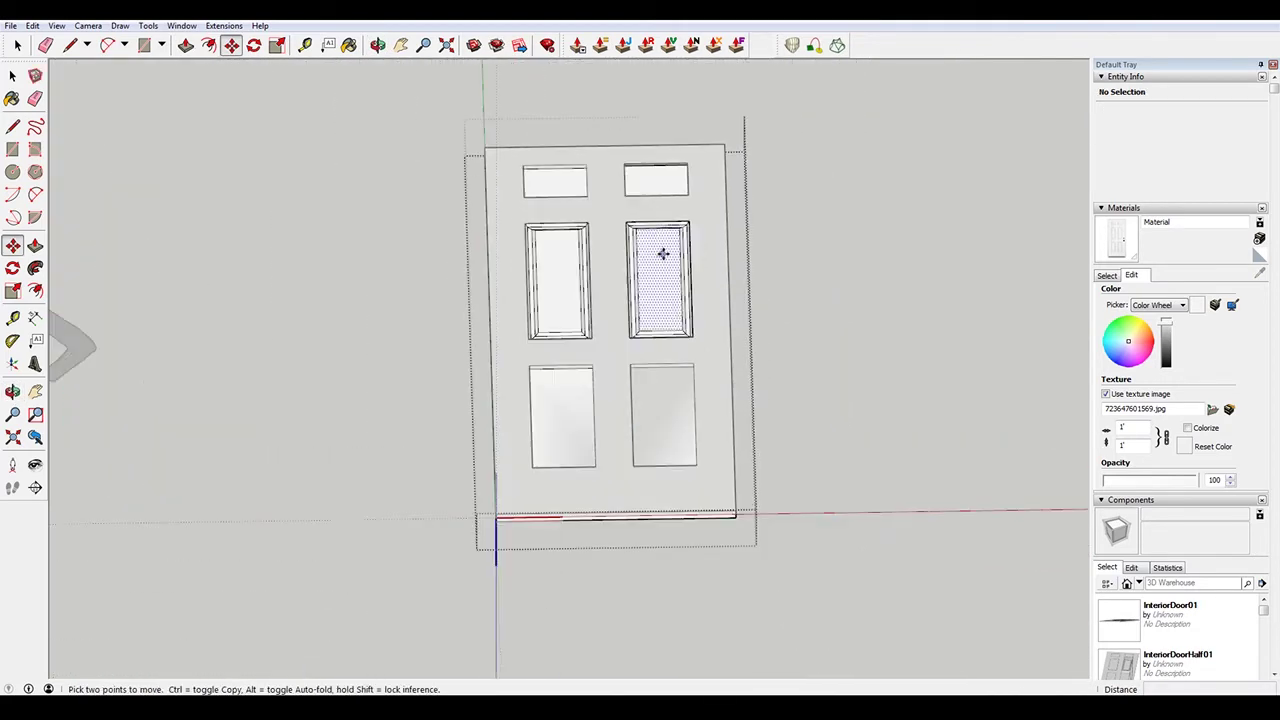
key(space)
drag(601, 207, 706, 353)
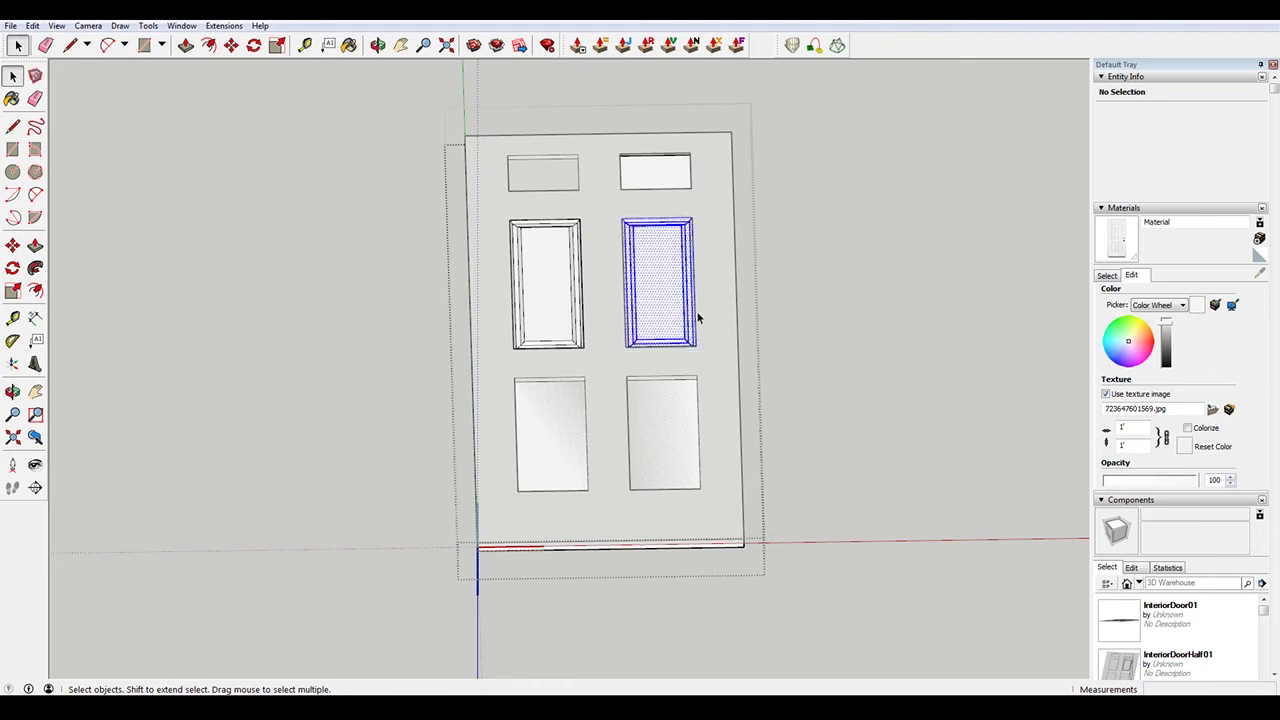
scroll(683, 360, up, 2)
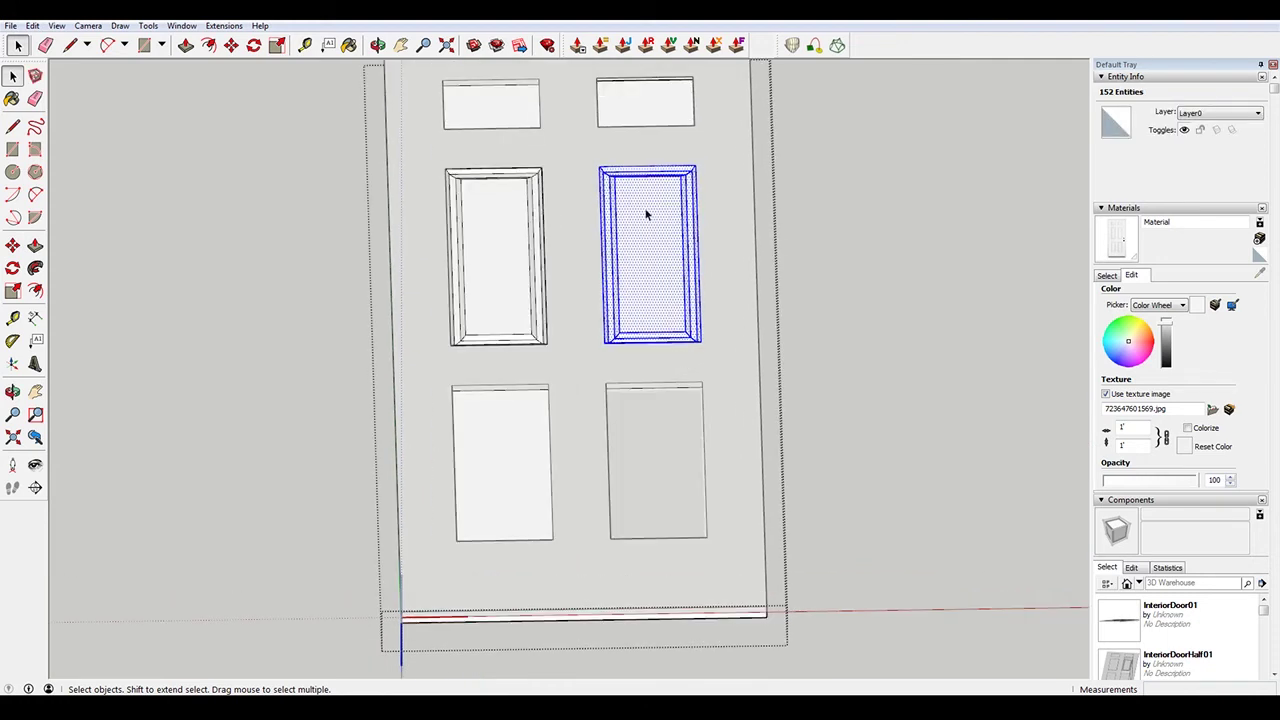
right_click(645, 212)
click(717, 327)
Copy the grouped panel into the opening directly below it, aligning its outer corner with the opening's corner
scroll(712, 190, up, 2)
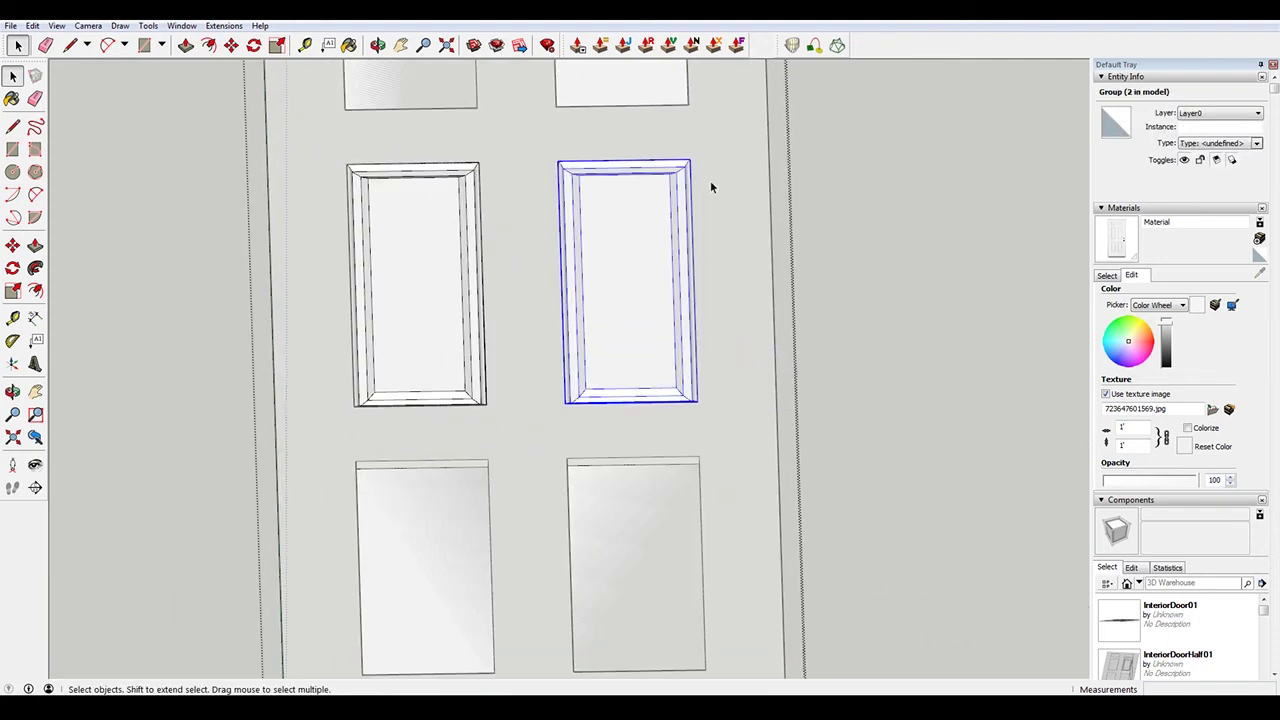
key(m)
click(688, 158)
key(ctrl)
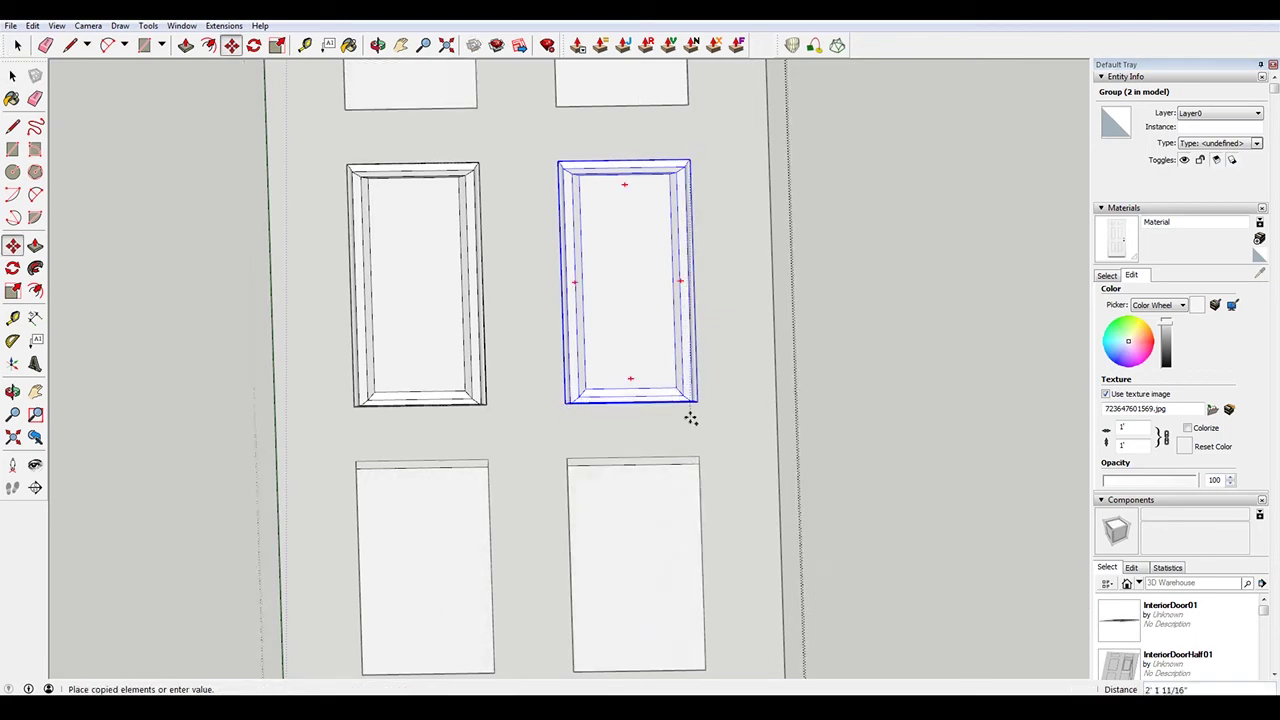
click(697, 457)
middle_drag(669, 366, 634, 514)
scroll(633, 513, up, 1)
key(space)
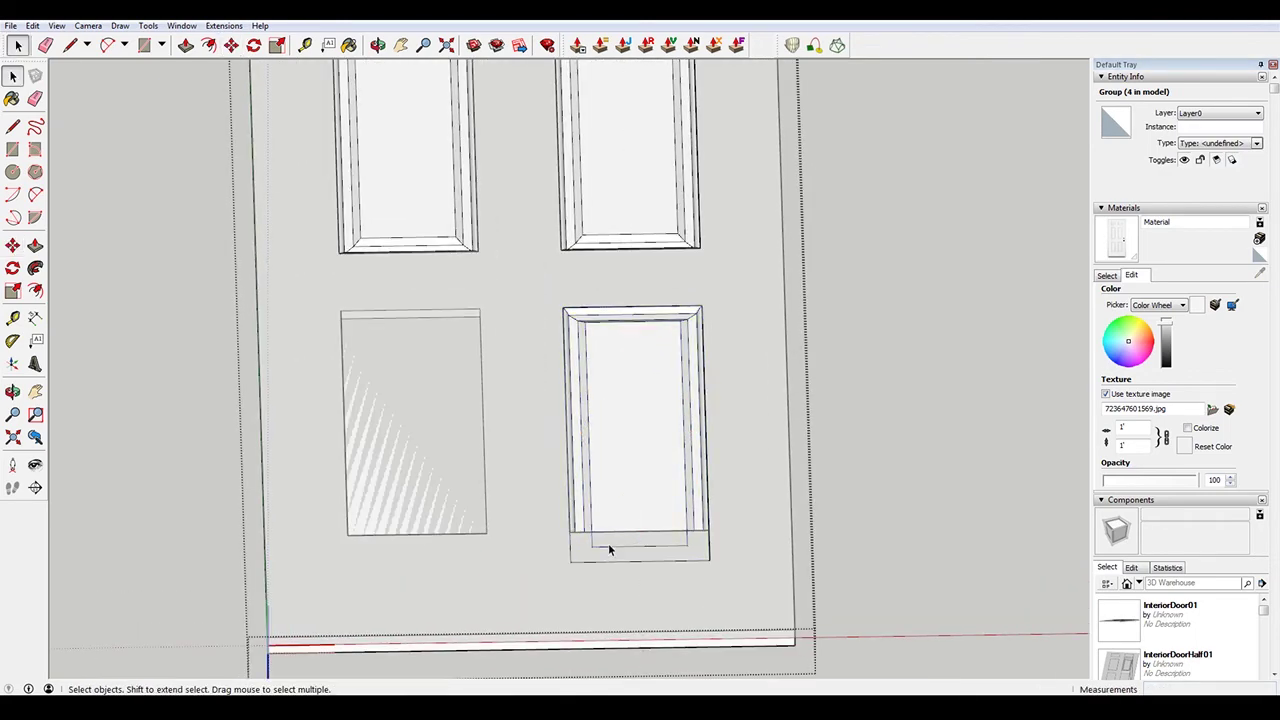
Shorten the grouped panel copy below the middle panel by moving its lower molding up to the opening's bottom edge
double_click(604, 553)
scroll(586, 466, down, 2)
scroll(581, 520, up, 3)
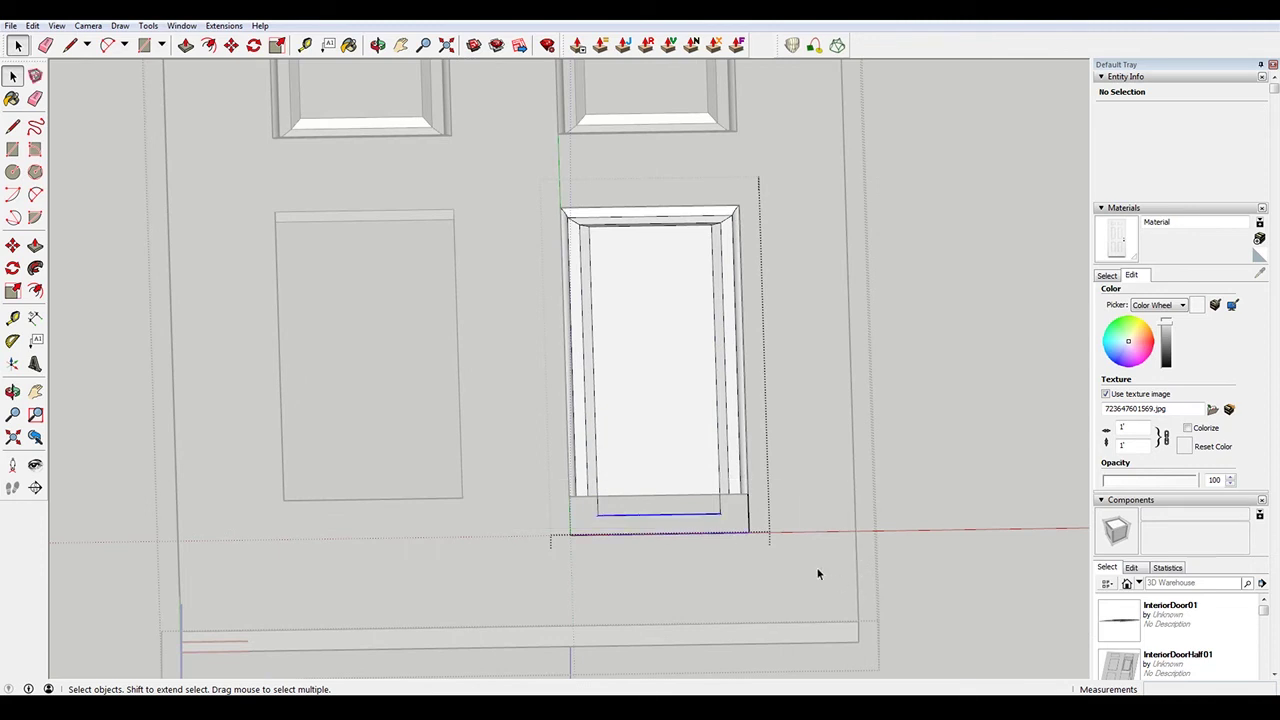
scroll(735, 528, up, 5)
key(m)
click(774, 543)
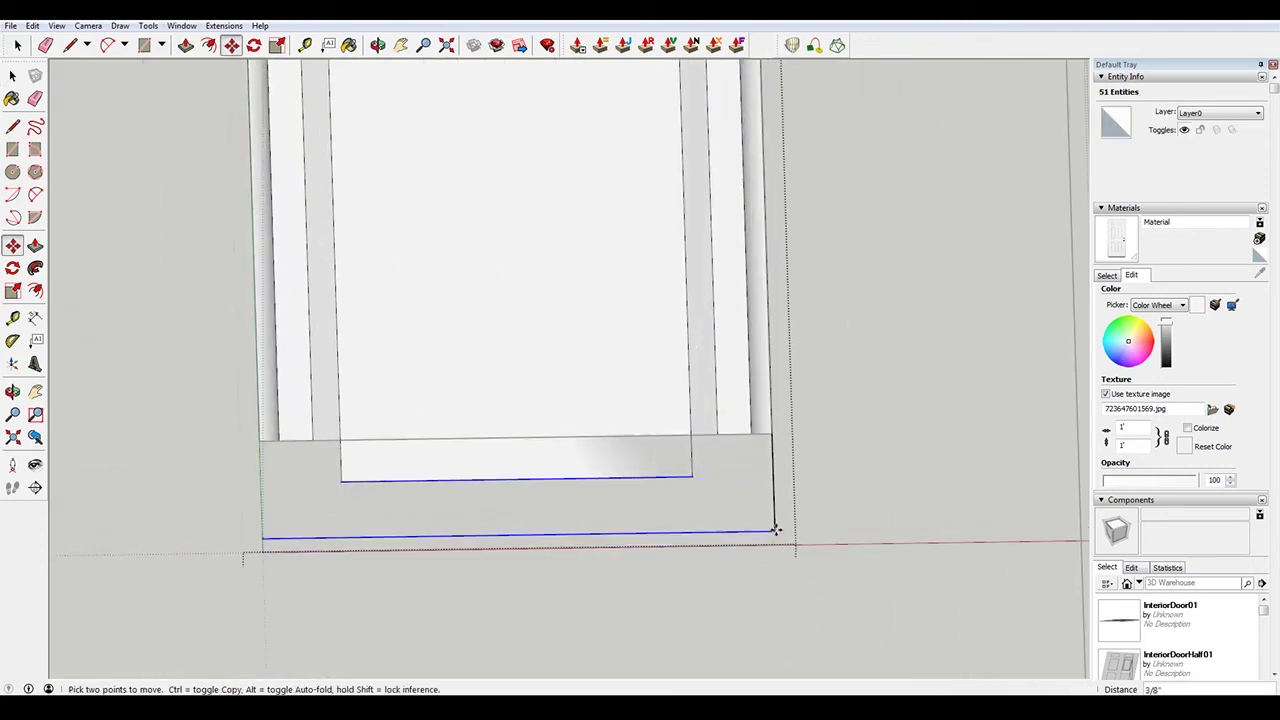
drag(775, 528, 770, 407)
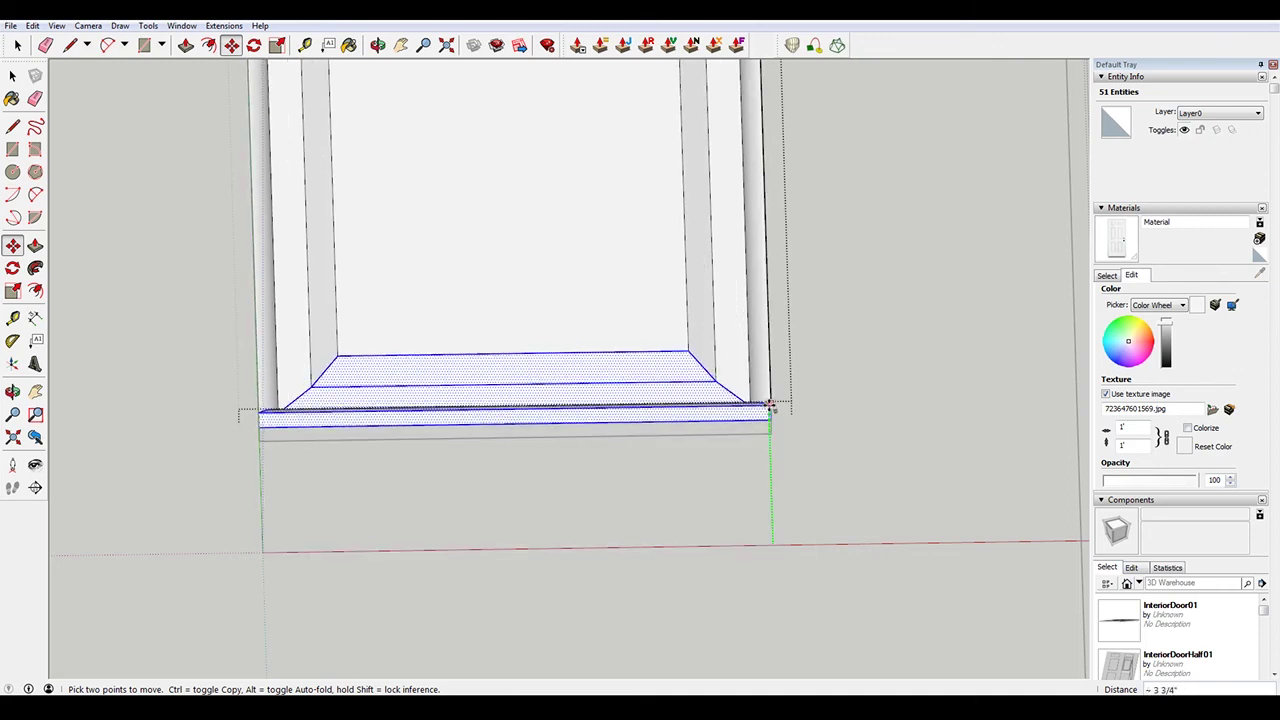
scroll(232, 447, up, 3)
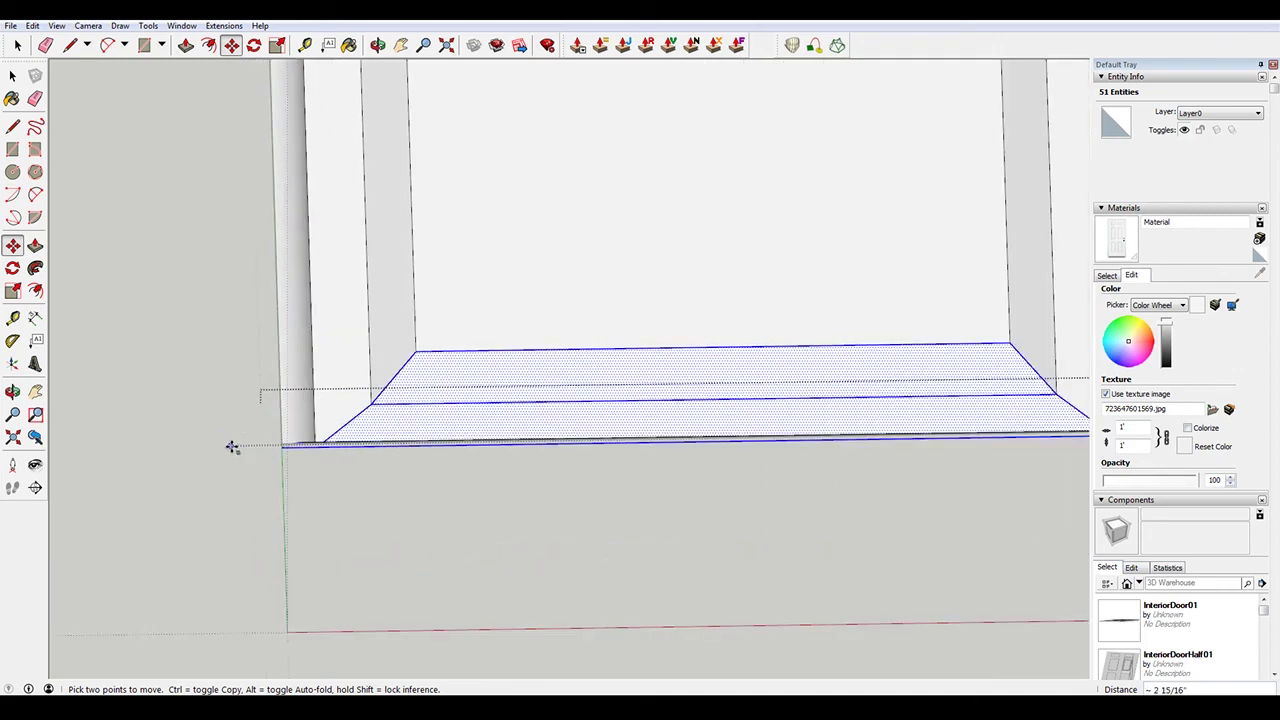
scroll(292, 442, up, 2)
click(289, 441)
Move the lower molding 1/8" so its outer corner meets the opening's bottom corner exactly
middle_drag(289, 441, 891, 323)
scroll(560, 340, down, 1)
scroll(512, 582, up, 3)
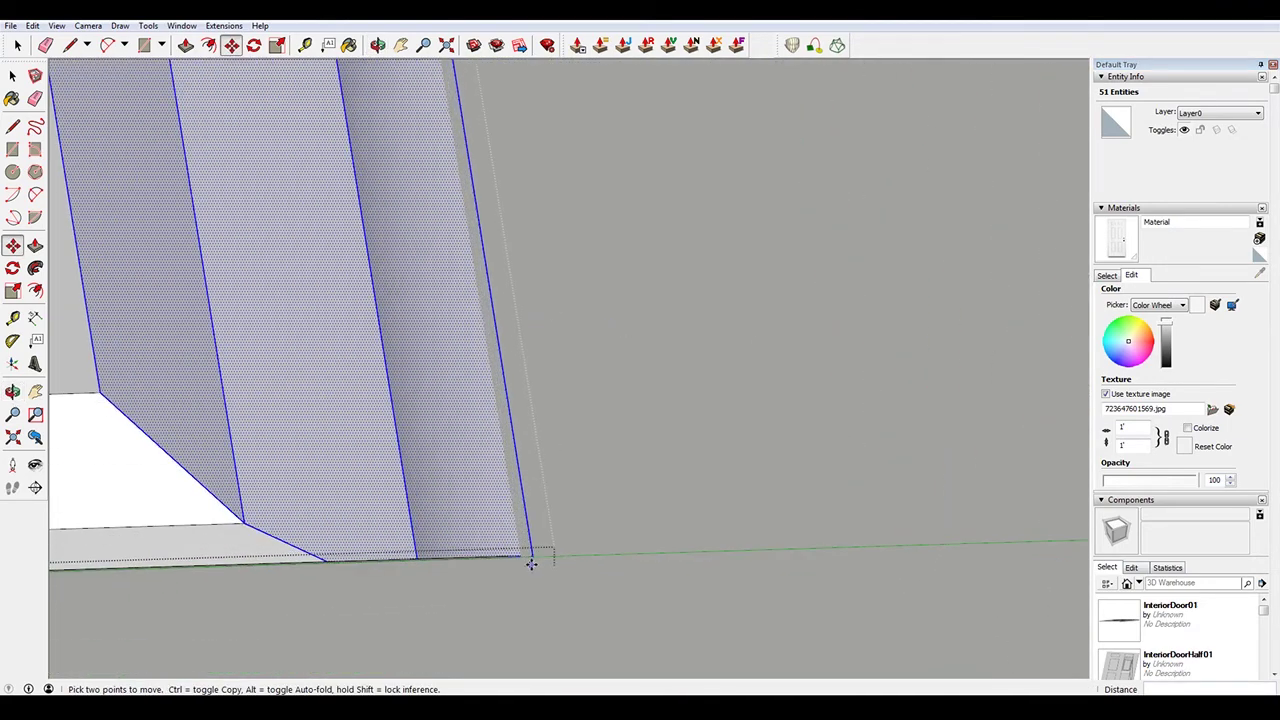
click(535, 555)
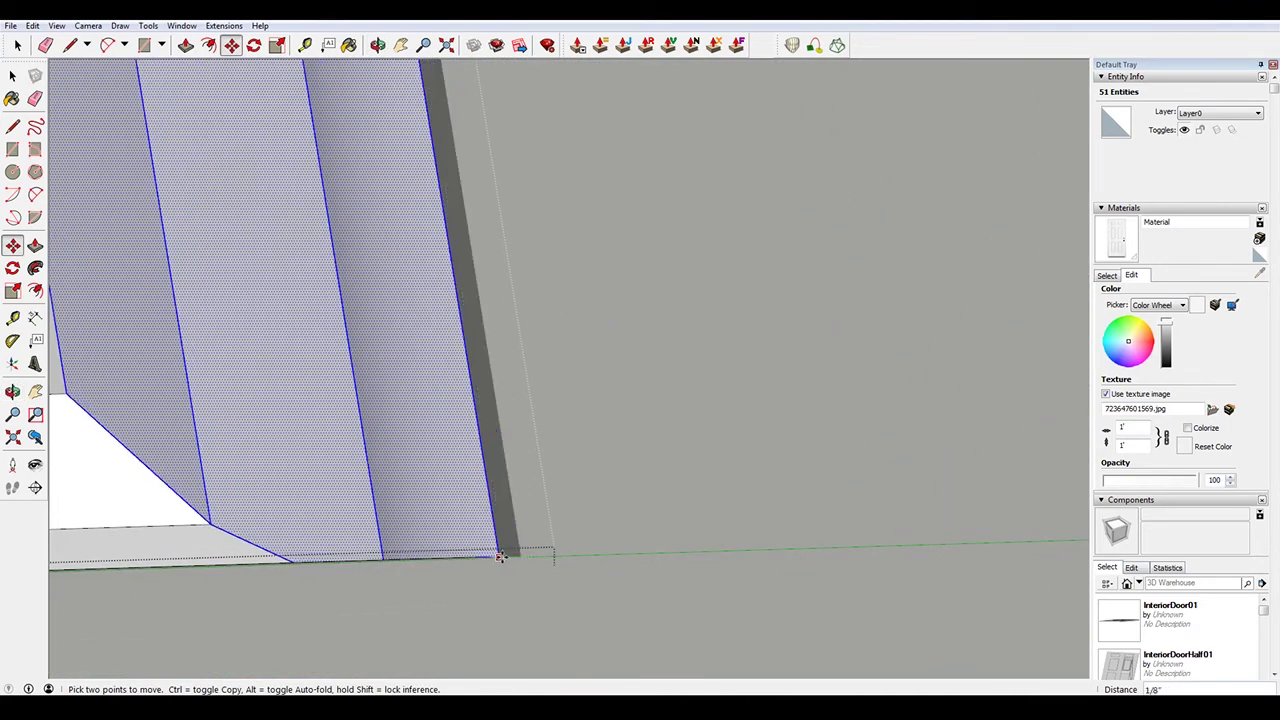
mouse_move(518, 557)
middle_down()
mouse_move(528, 414)
mouse_move(686, 414)
mouse_move(763, 380)
mouse_move(328, 437)
middle_up()
scroll(330, 437, down, 3)
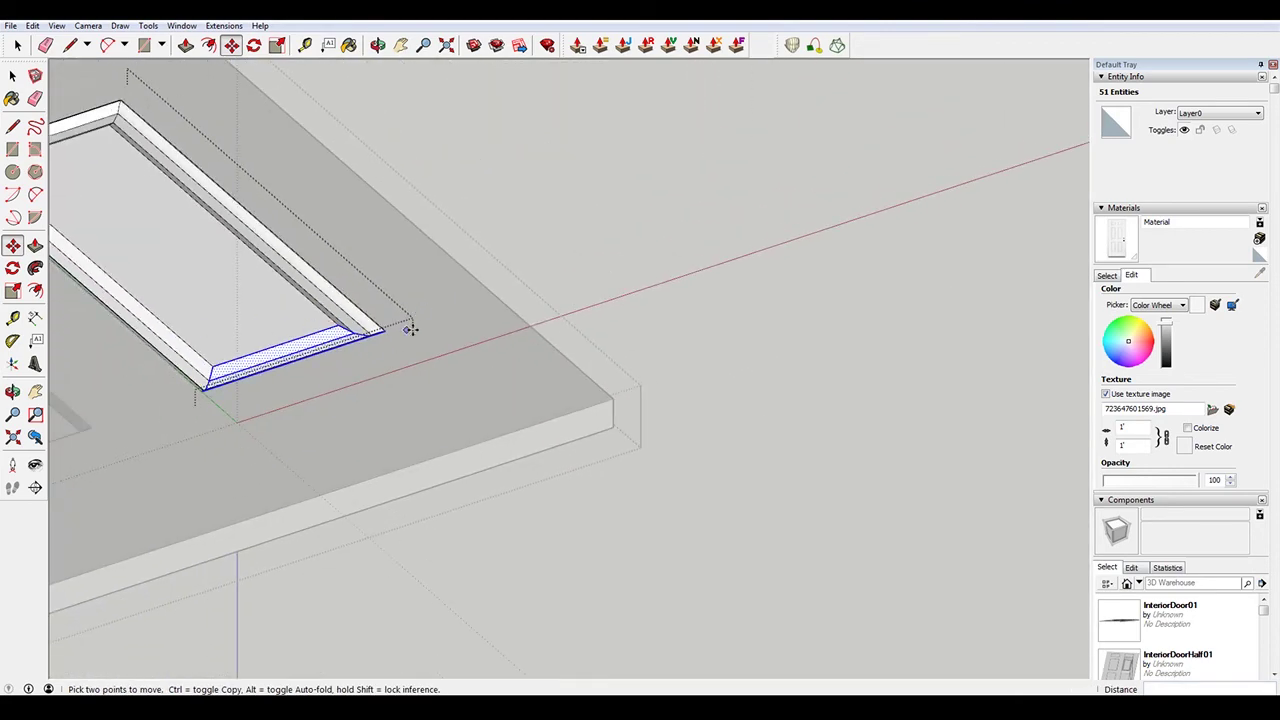
middle_drag(411, 330, 237, 337)
mouse_move(213, 230)
middle_down()
mouse_move(214, 249)
mouse_move(291, 323)
mouse_move(465, 454)
middle_up()
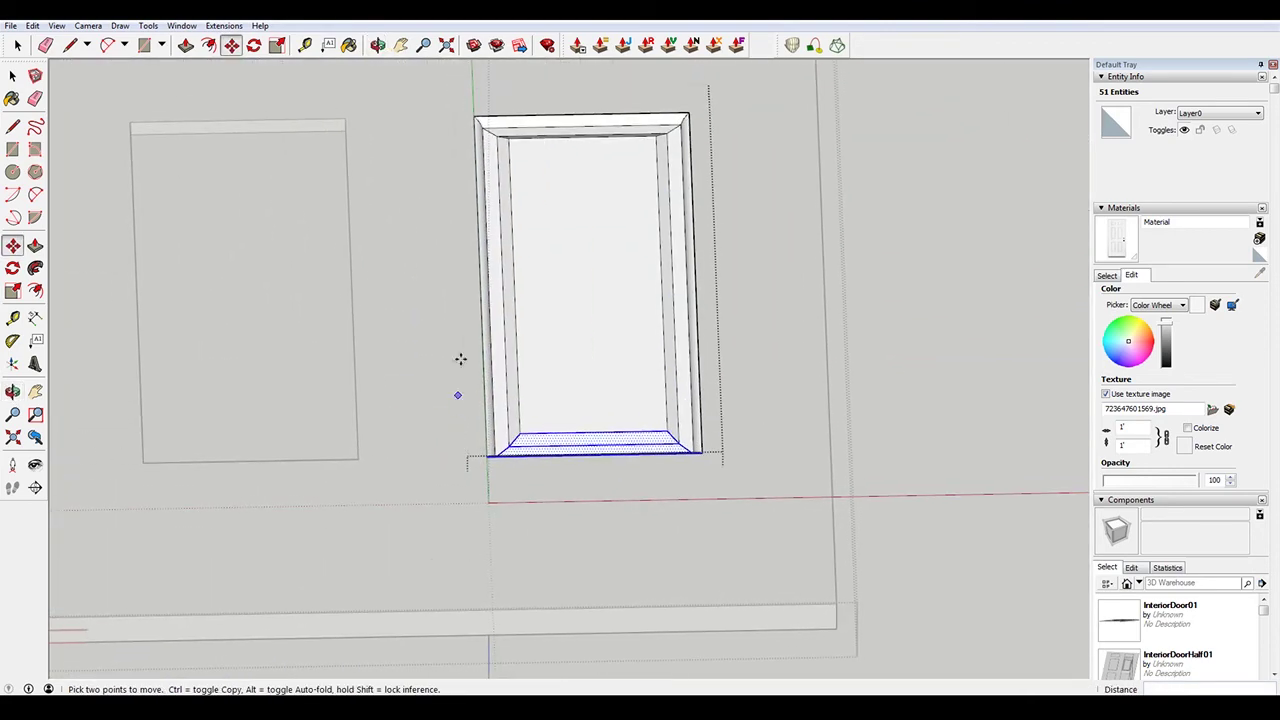
Copy the shortened bottom panel group into the neighboring bottom opening, aligning the matching upper corners
key(space)
click(546, 167)
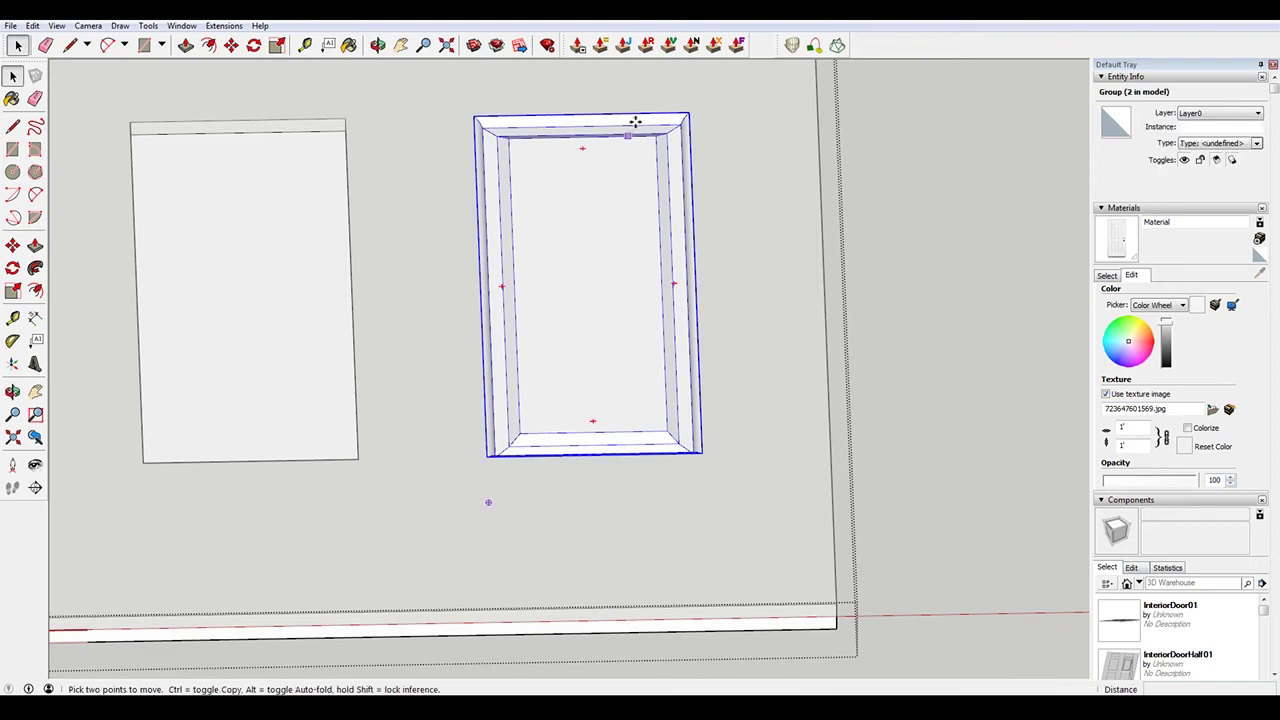
click(346, 119)
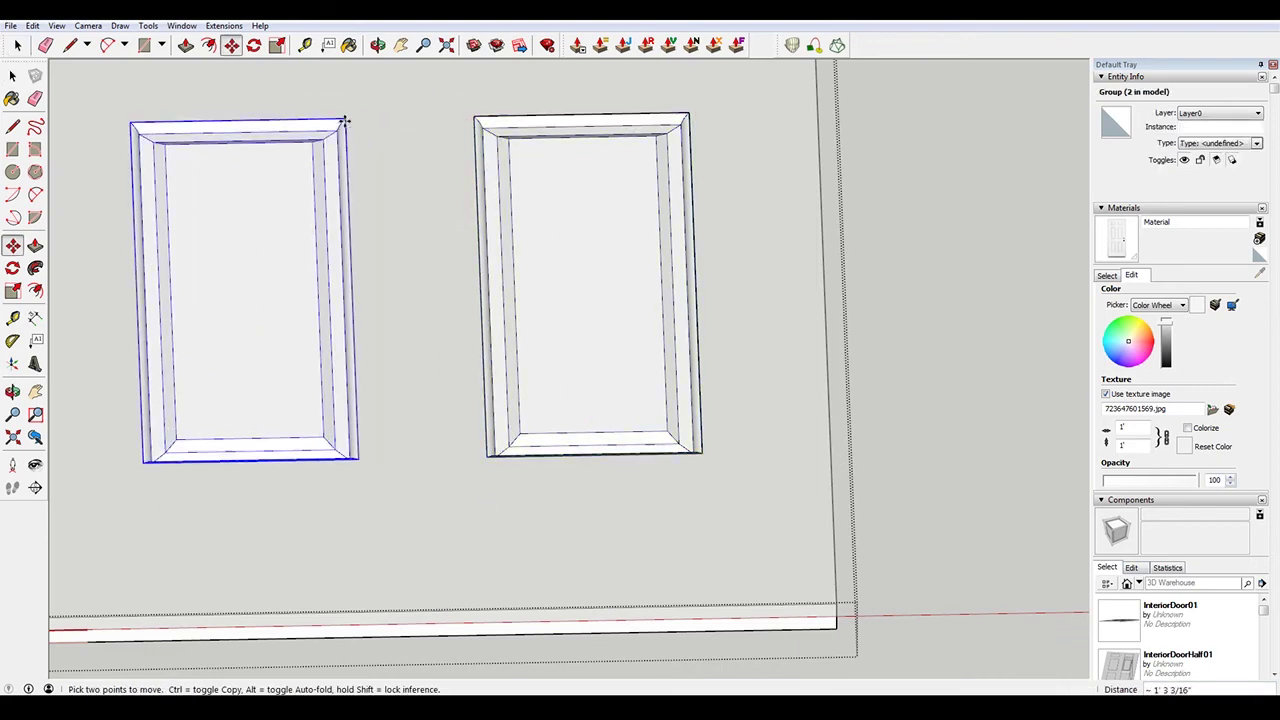
key(ctrl+t)
key(space)
Copy the bottom panel group up into the top opening of the same column, aligning their upper outer corners
scroll(441, 294, down, 3)
mouse_move(497, 383)
middle_down()
mouse_move(700, 343)
mouse_move(490, 188)
mouse_move(595, 378)
mouse_move(600, 444)
middle_up()
scroll(640, 438, up, 2)
click(680, 434)
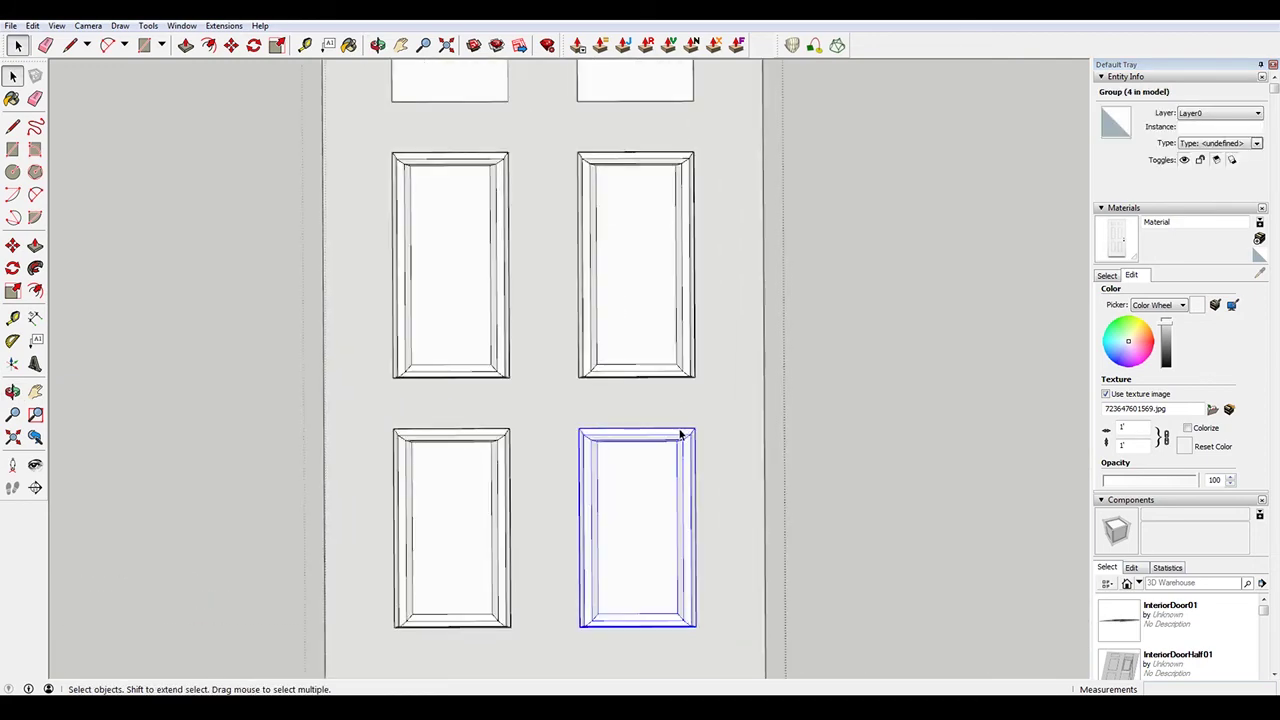
key(m)
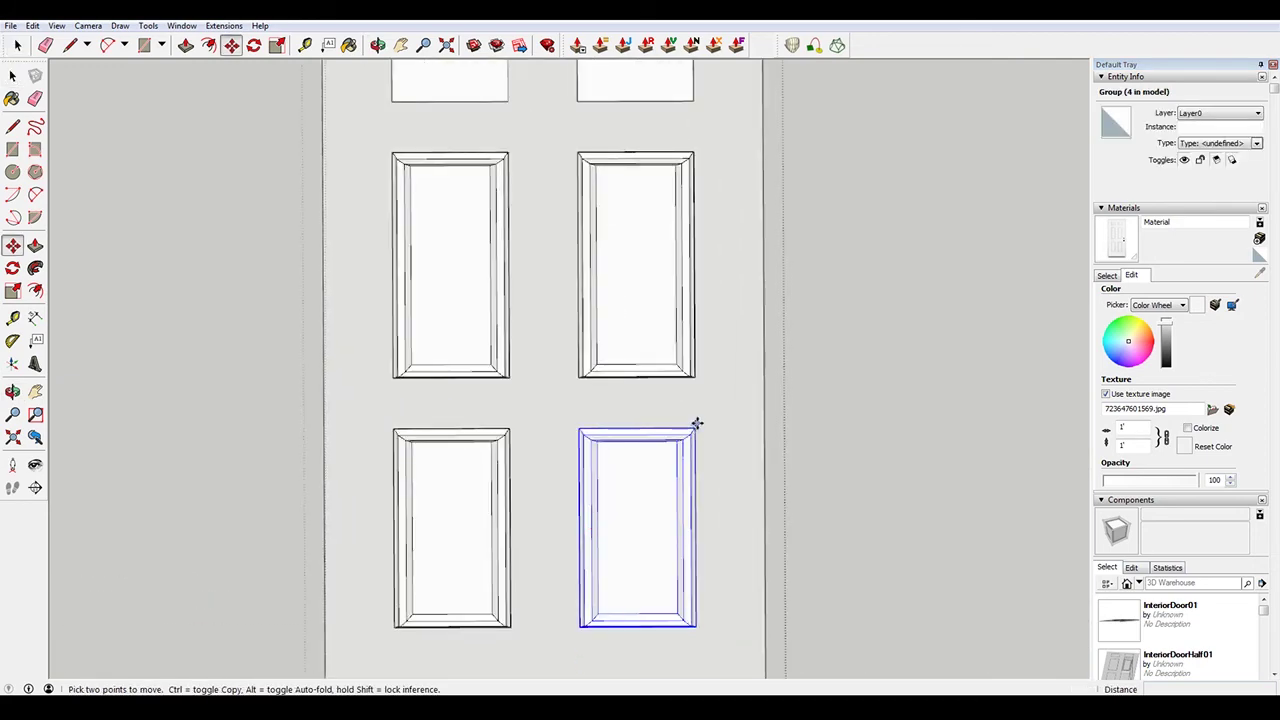
click(694, 427)
key(ctrl)
scroll(691, 251, down, 3)
scroll(691, 234, up, 5)
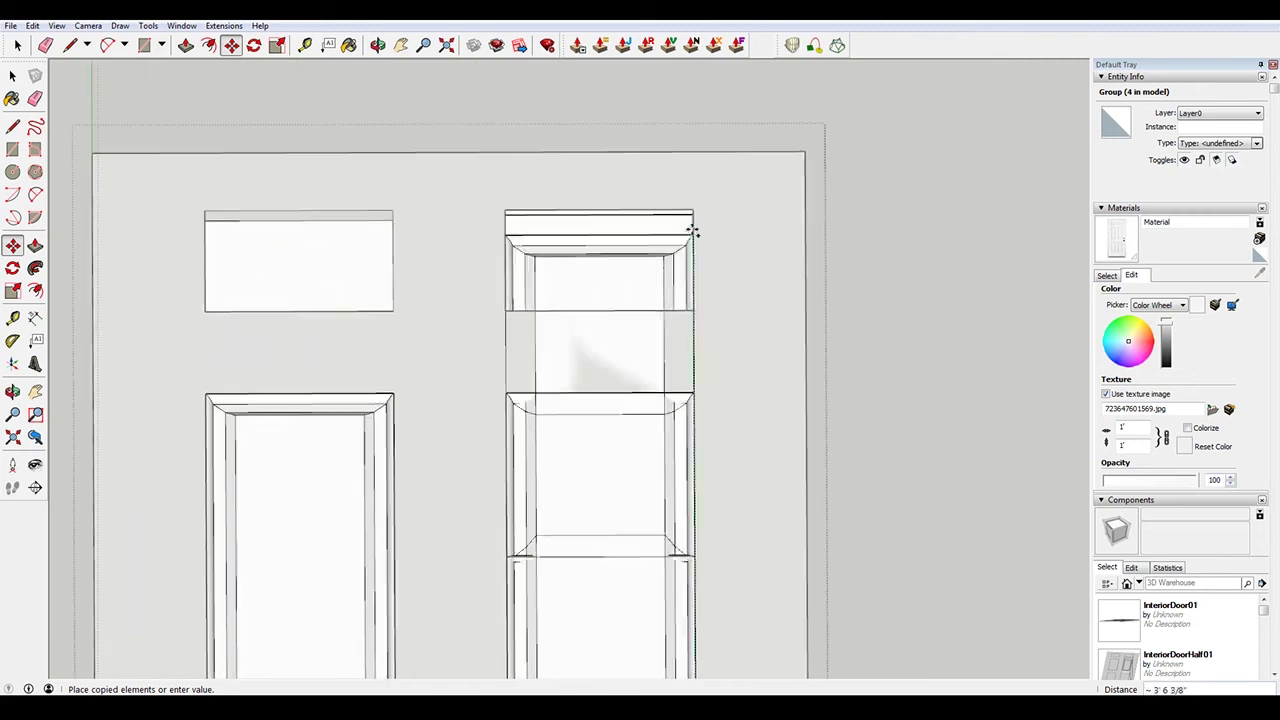
click(693, 210)
key(space)
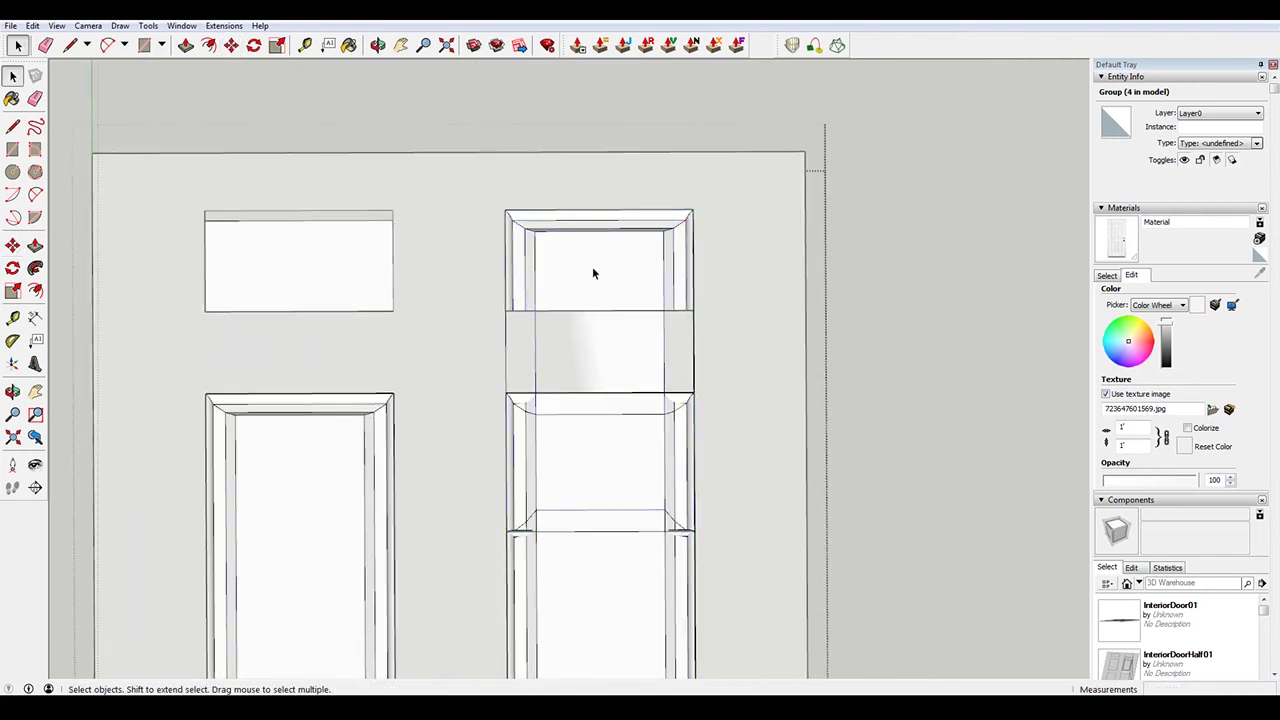
Shorten the top panel copy by moving its lower molding up to the opening's bottom corner, and leave the group
double_click(592, 266)
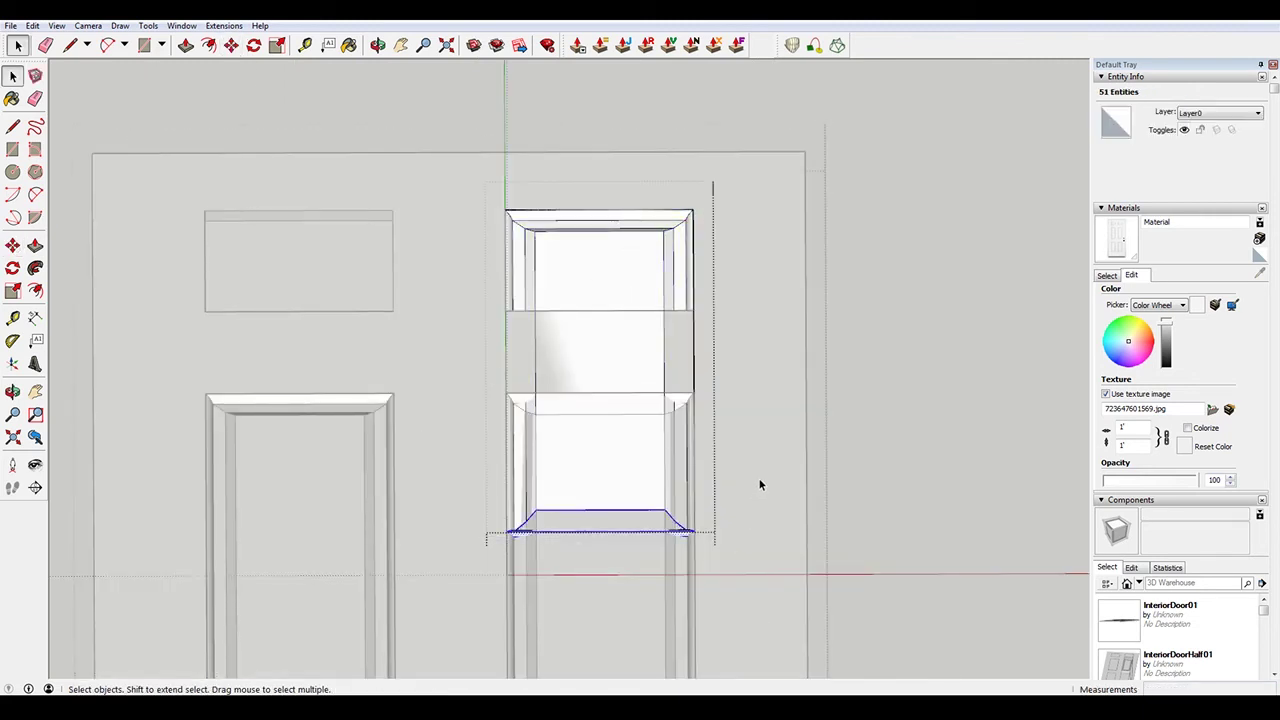
key(m)
scroll(686, 520, up, 5)
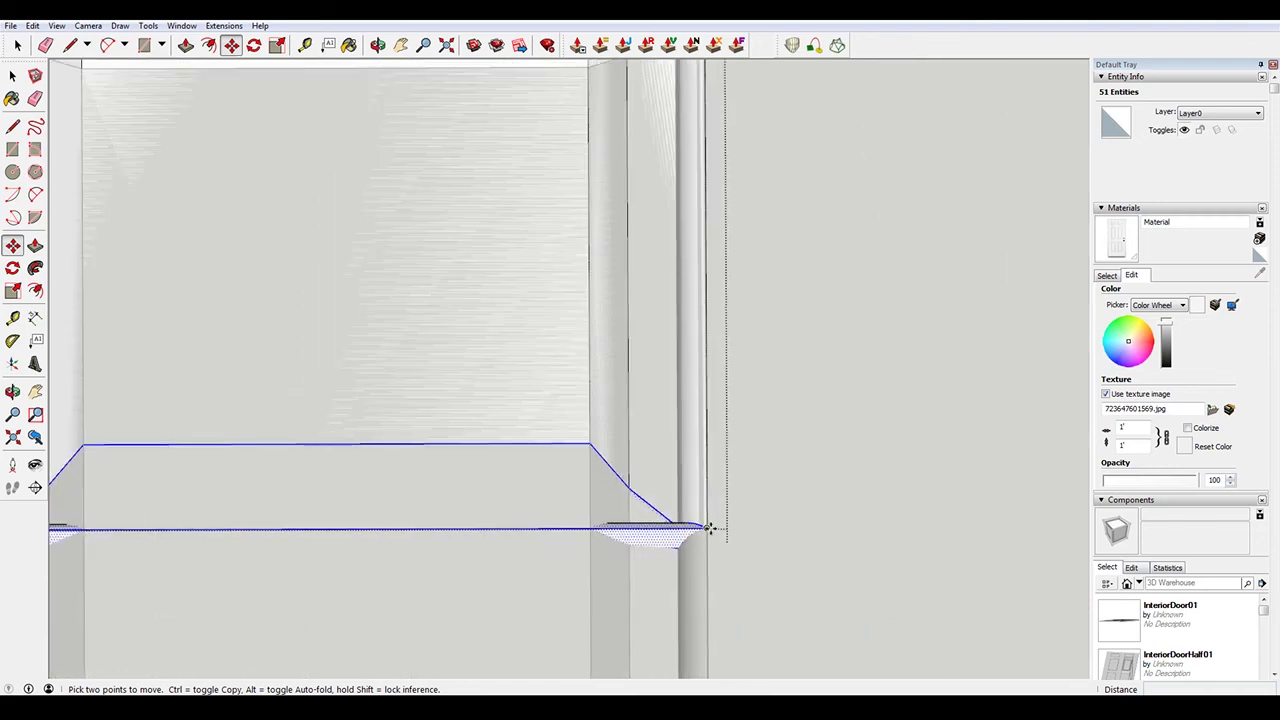
click(709, 527)
scroll(706, 500, down, 6)
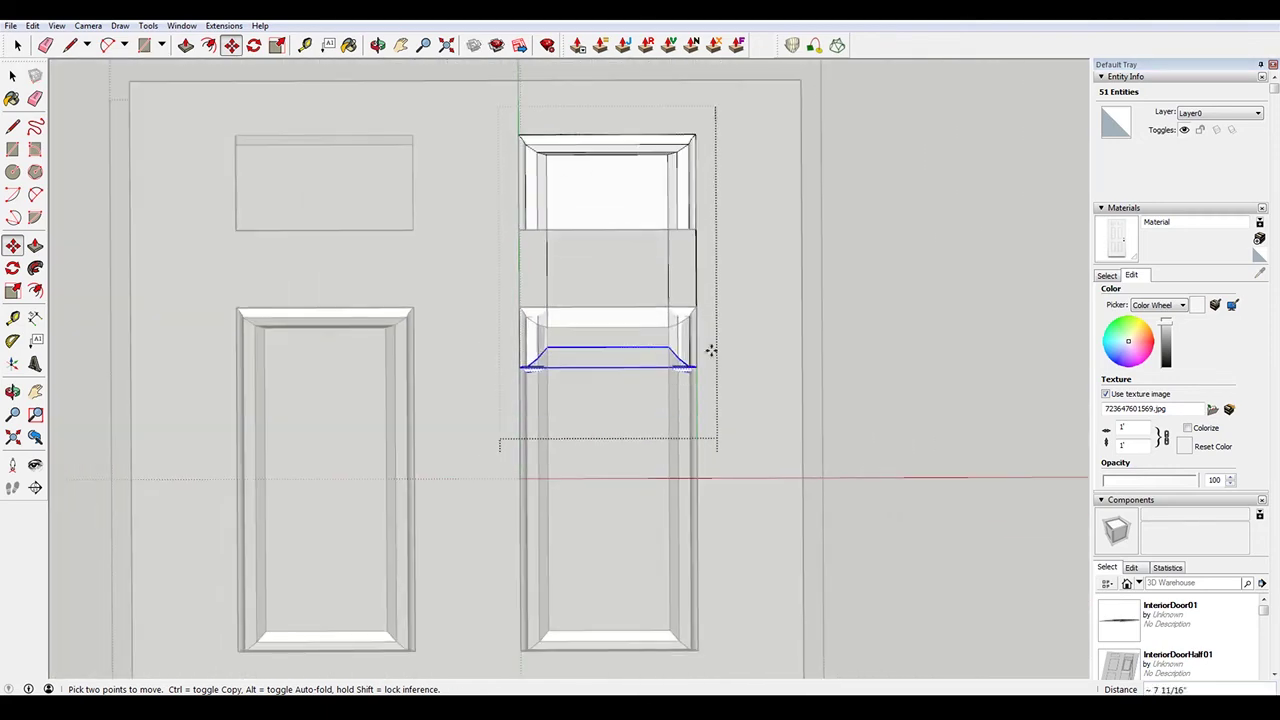
click(697, 228)
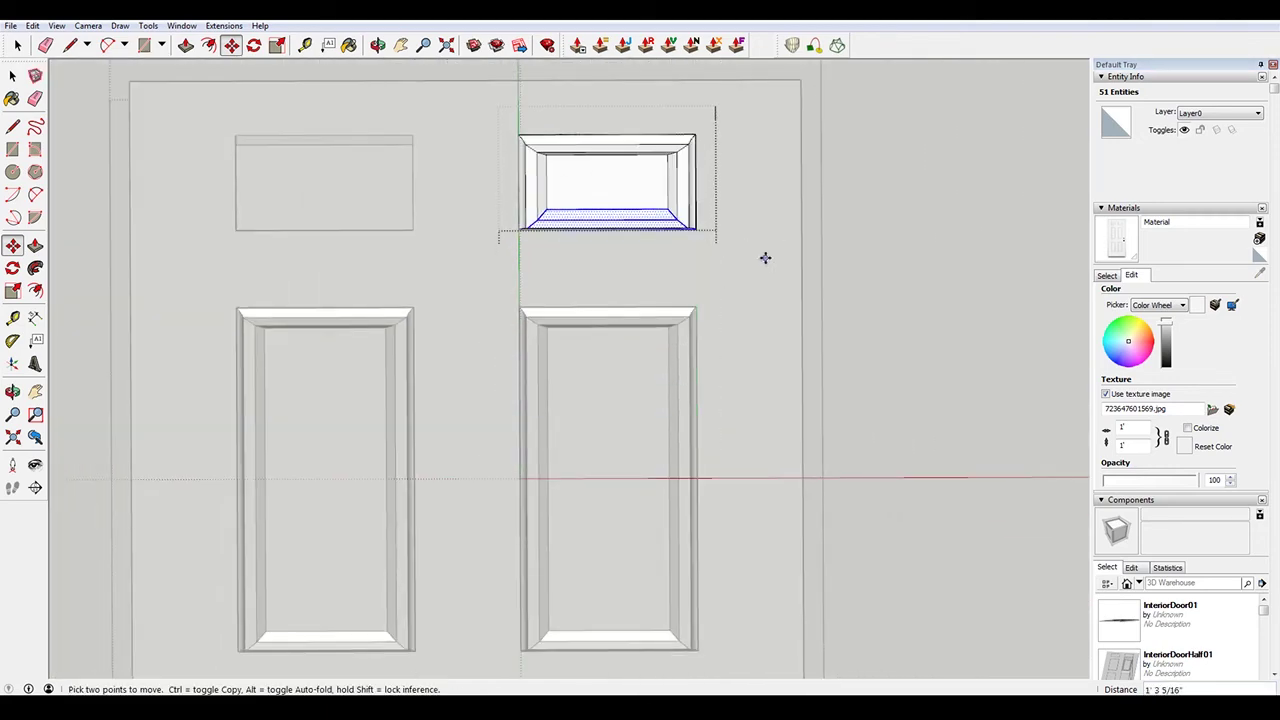
key(space)
click(445, 117)
Copy the short top panel group sideways in line with its upper edge, over the neighboring top opening
click(605, 189)
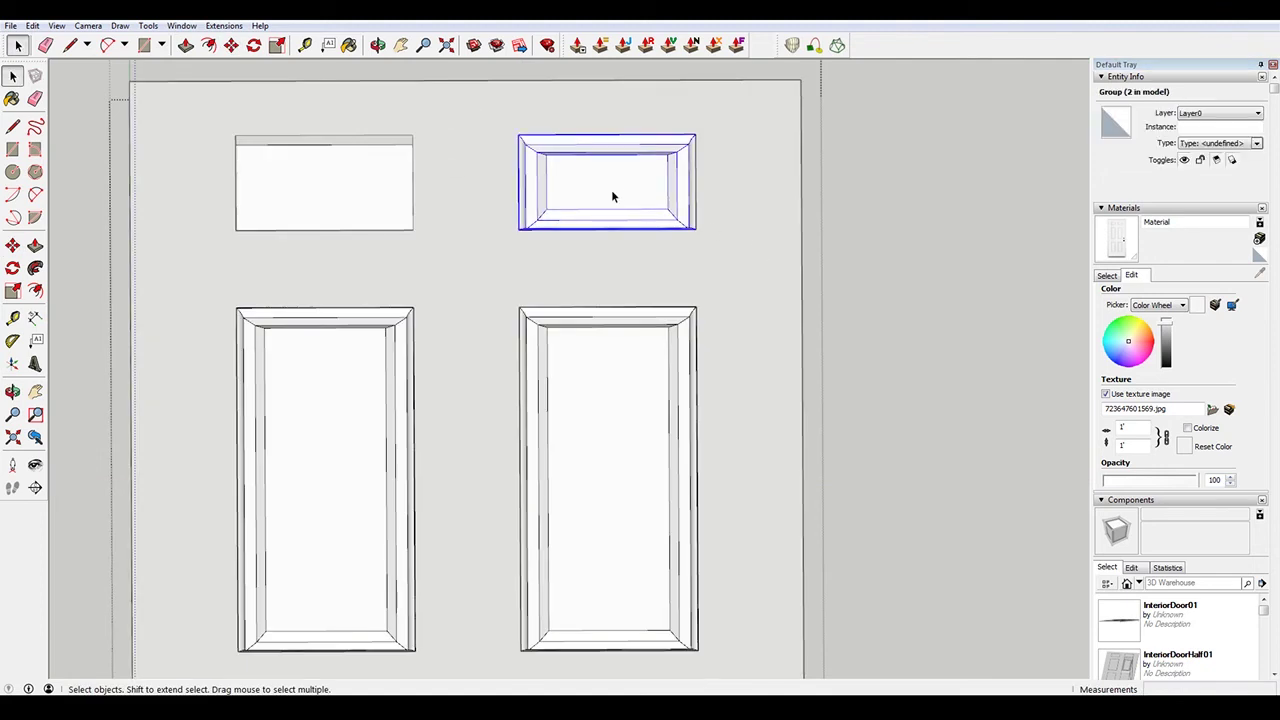
key(m)
key(ctrl)
click(695, 135)
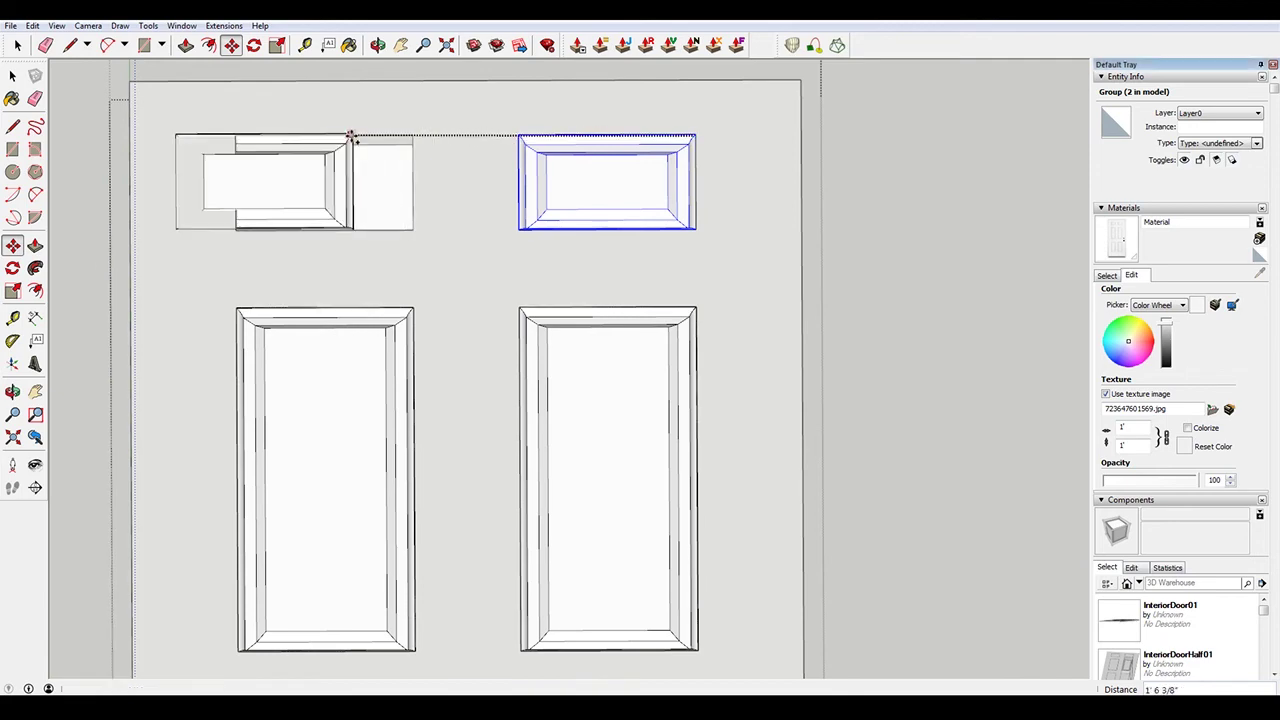
click(351, 135)
Move the copied top panel into its opening, snapping its upper outer corner to the opening's corner
scroll(217, 141, up, 1)
scroll(250, 143, up, 4)
middle_drag(484, 186, 483, 129)
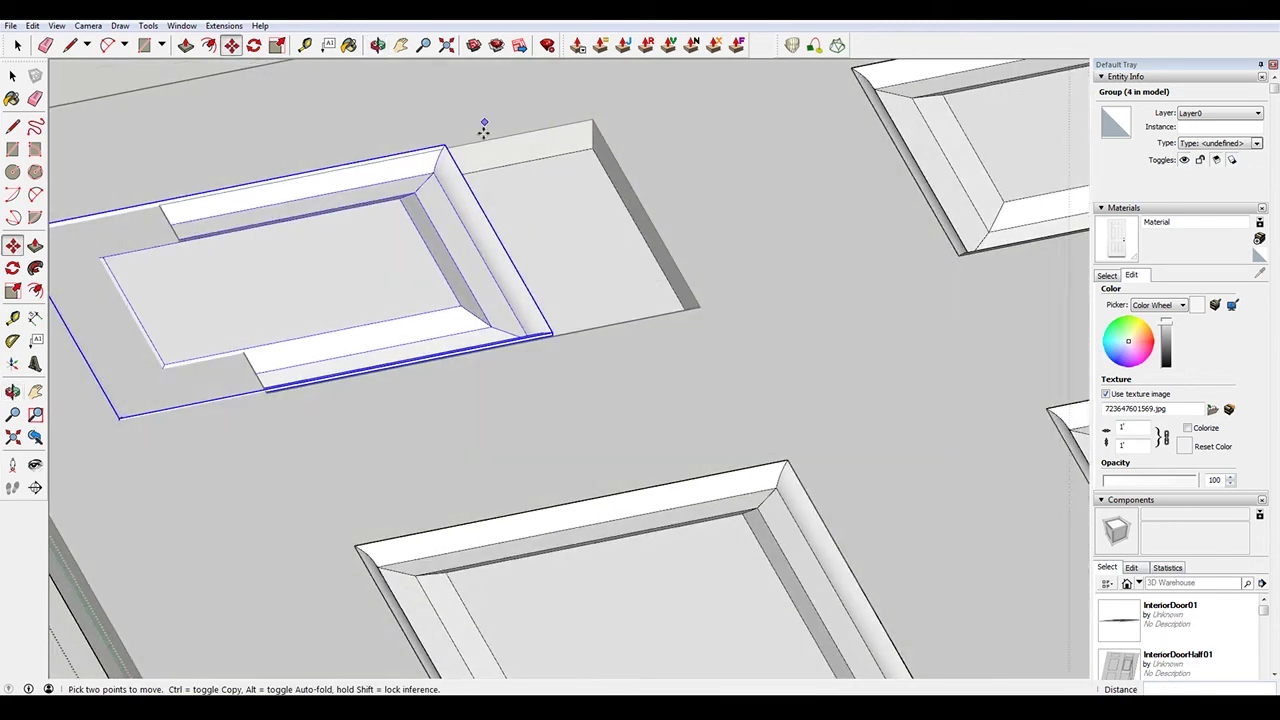
scroll(471, 149, up, 2)
click(427, 147)
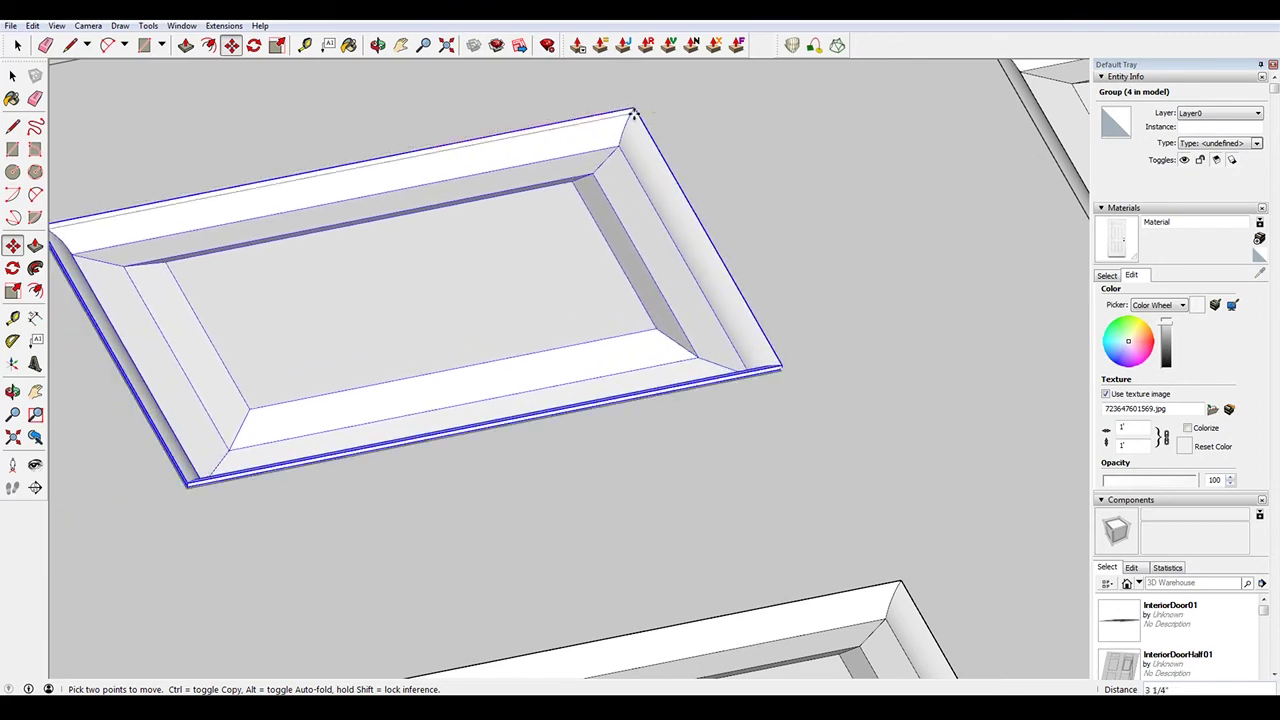
scroll(632, 114, up, 5)
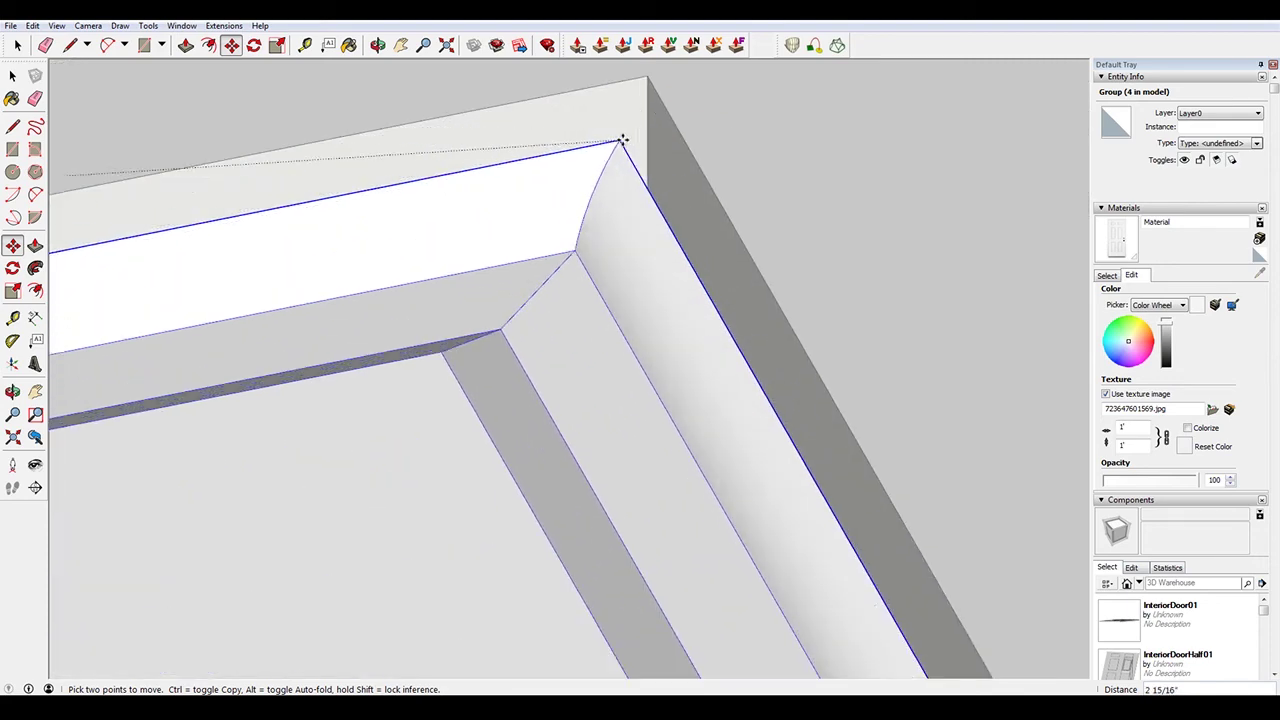
click(650, 70)
scroll(548, 262, down, 5)
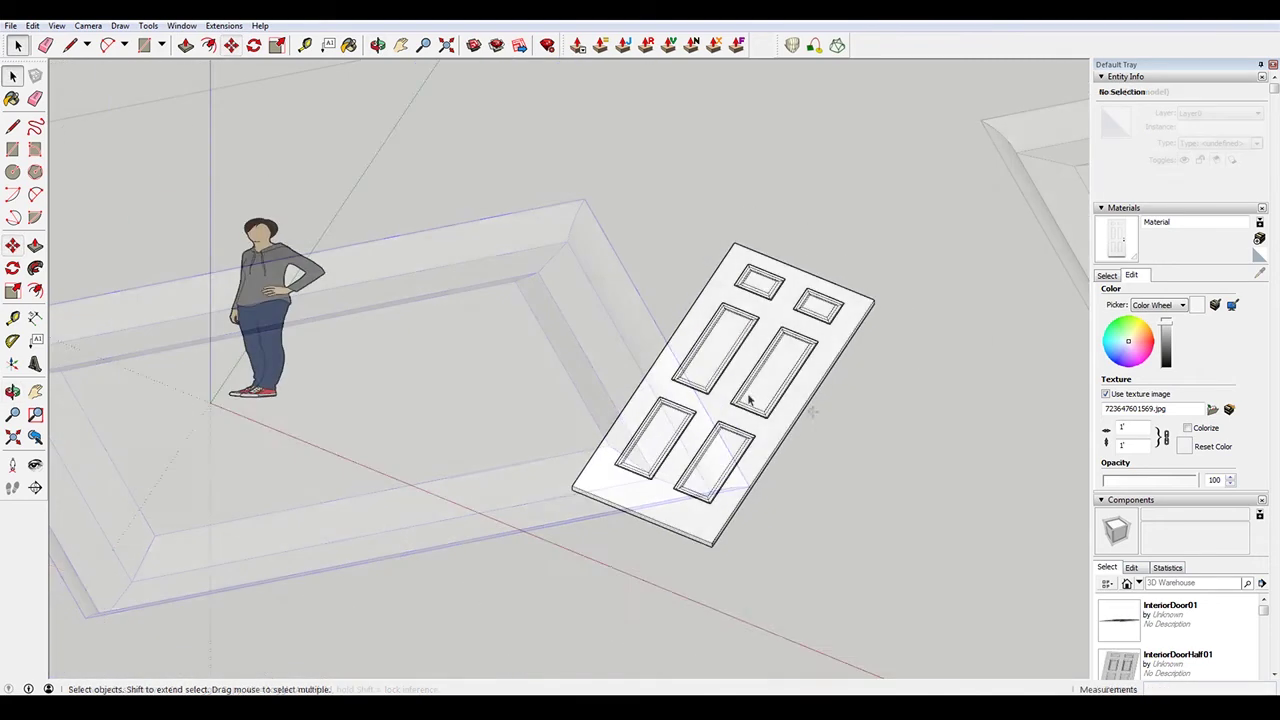
scroll(748, 399, up, 5)
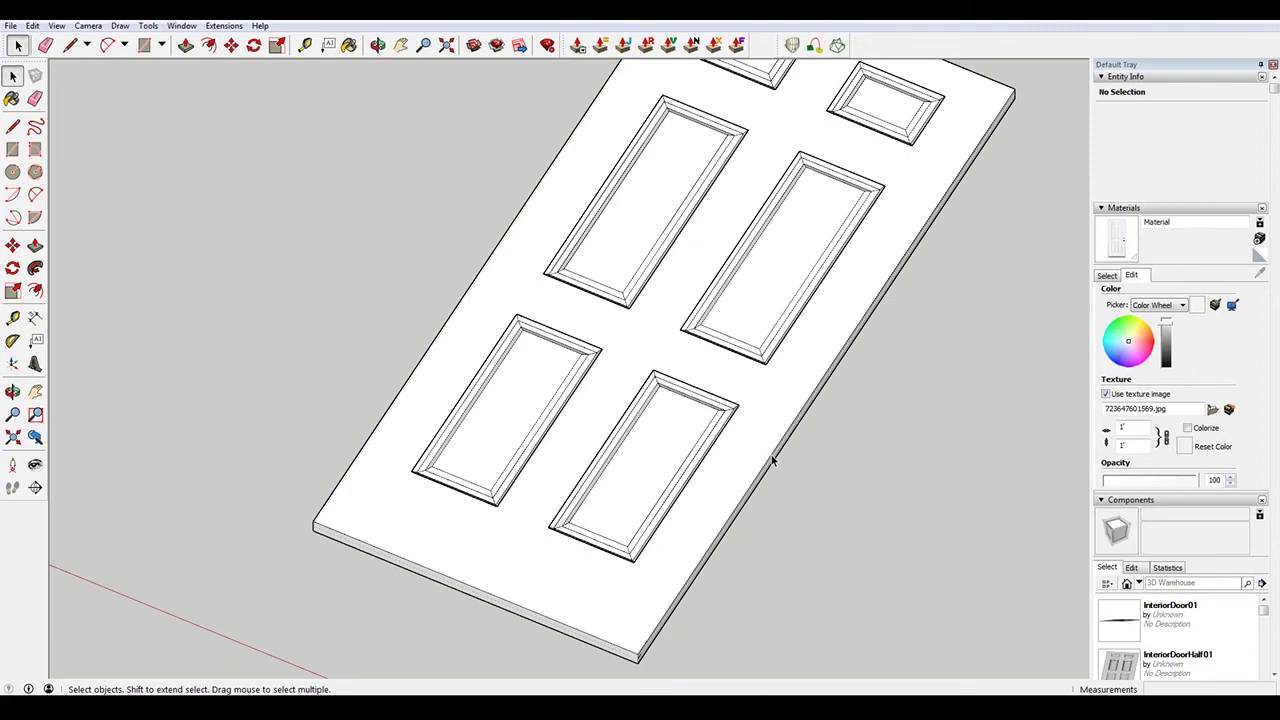
scroll(773, 460, down, 3)
scroll(756, 243, up, 3)
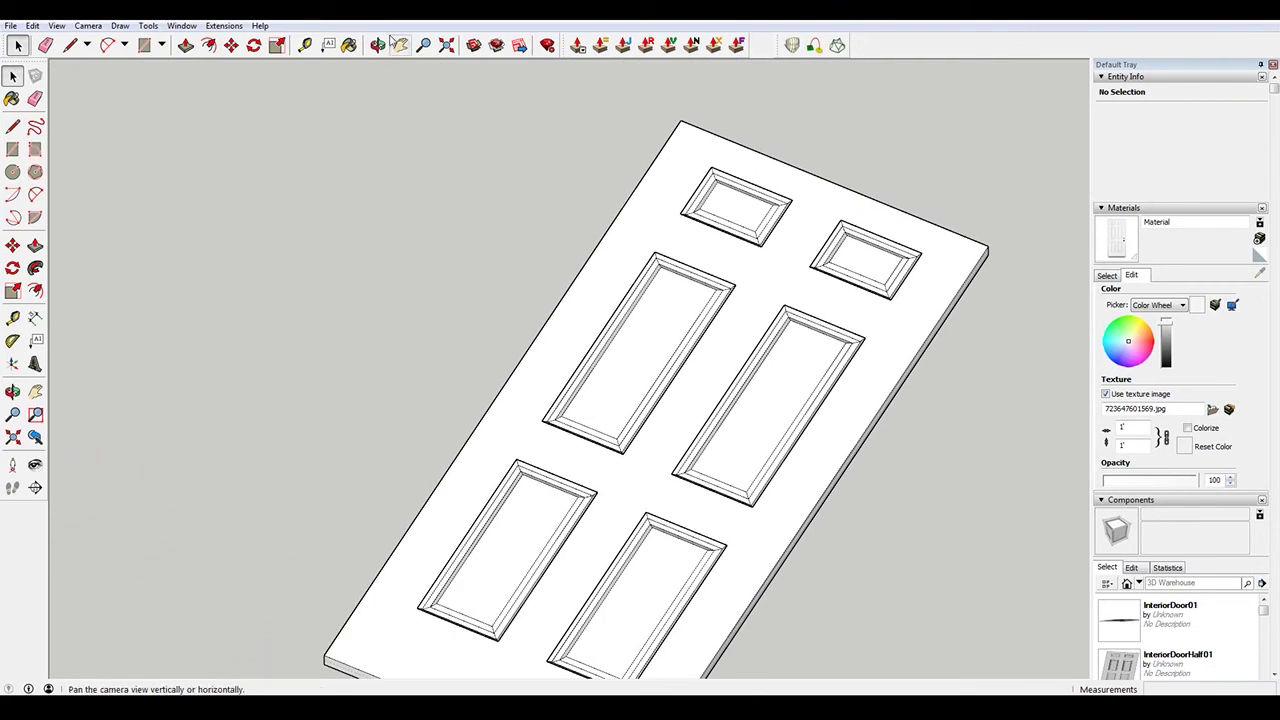
Search the 3D Warehouse for "door hardware"
click(475, 46)
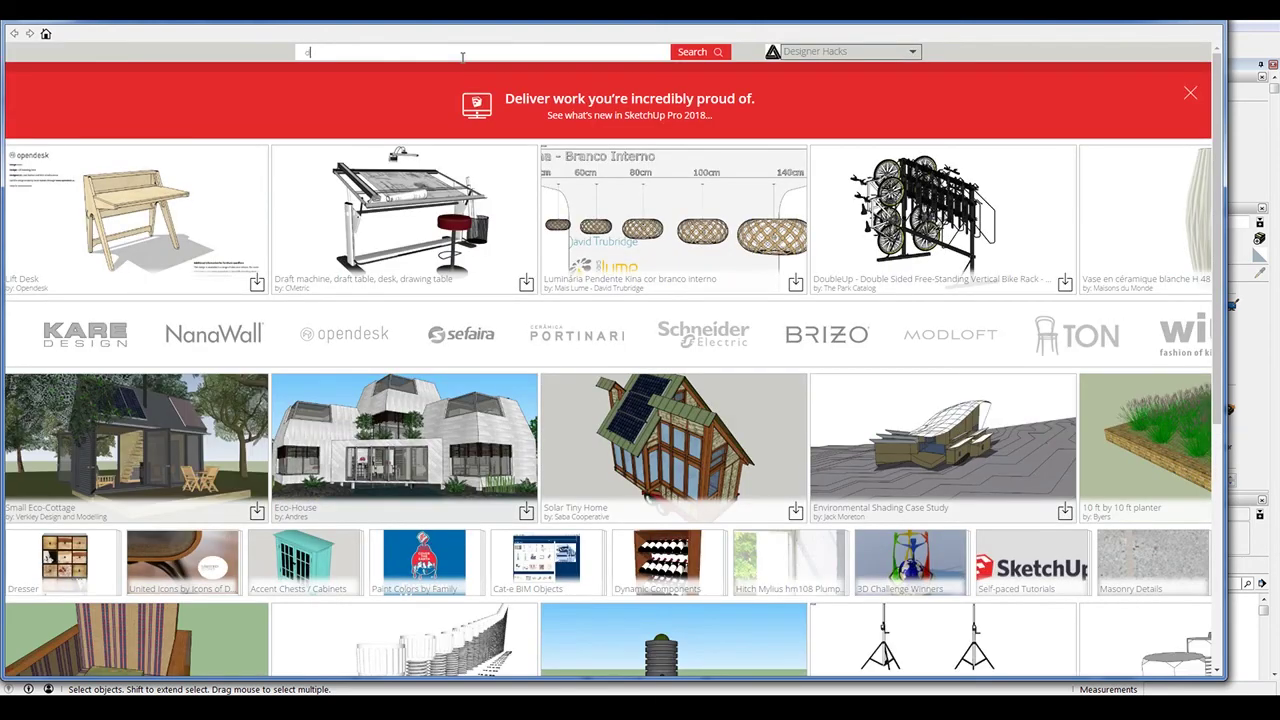
text(oor hardware)
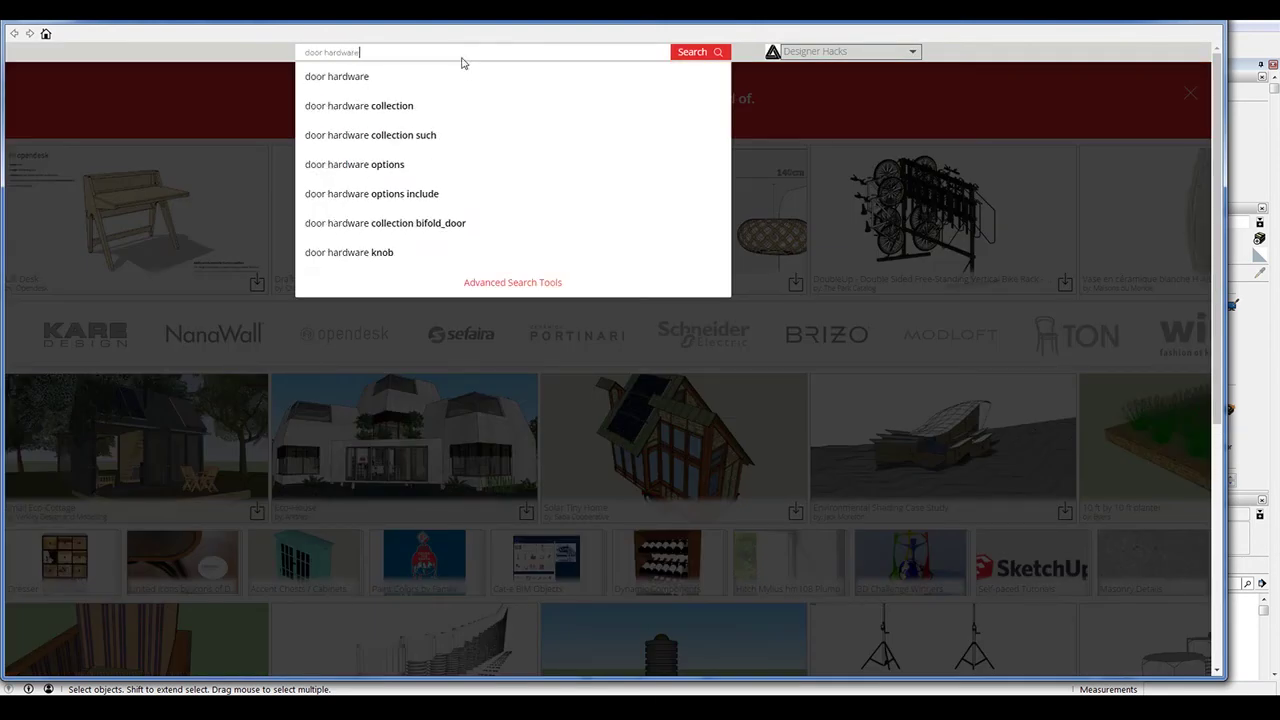
key(Return)
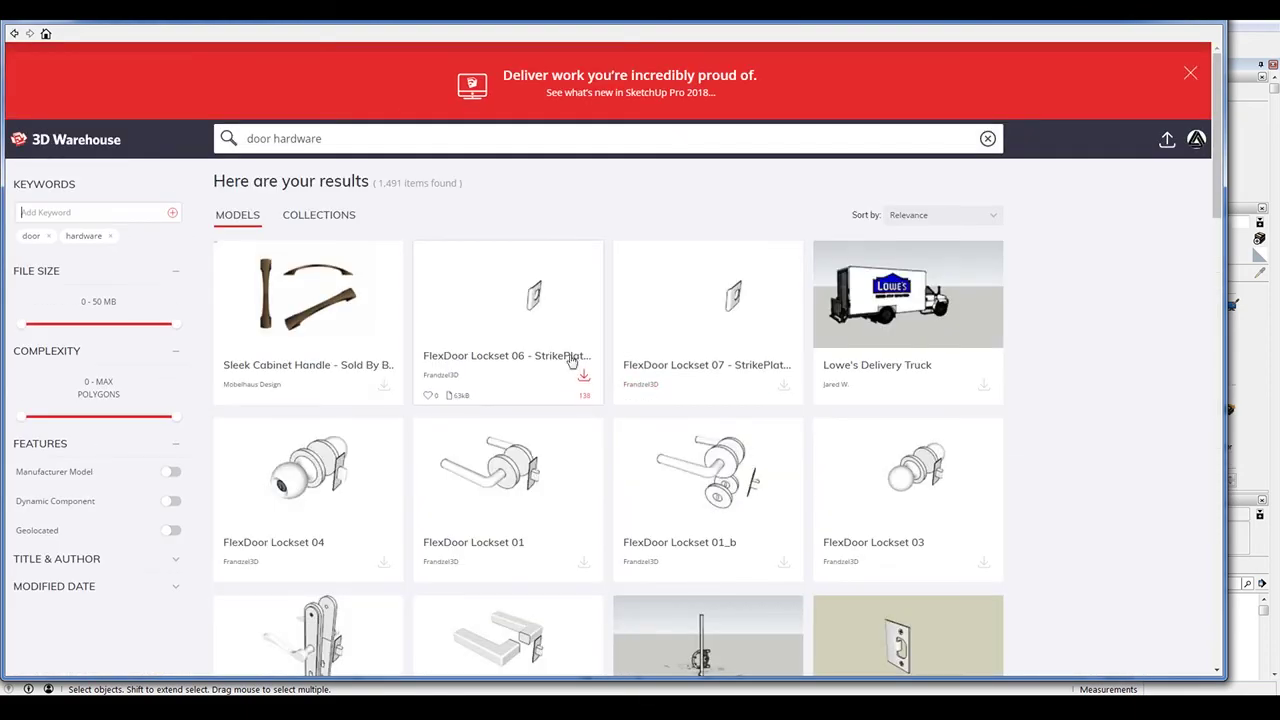
Load the "Doorknob Hardware Set - Detailed" model directly into the current model and place it beside the door
scroll(436, 381, down, 5)
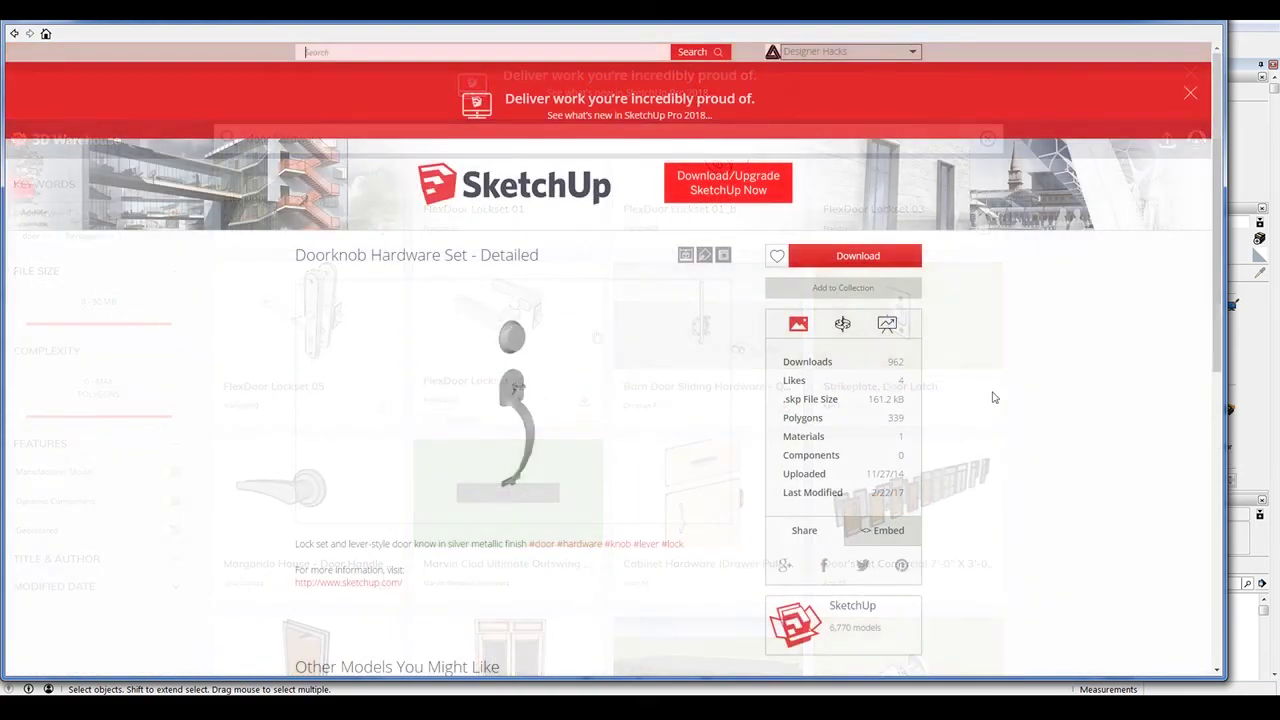
click(868, 258)
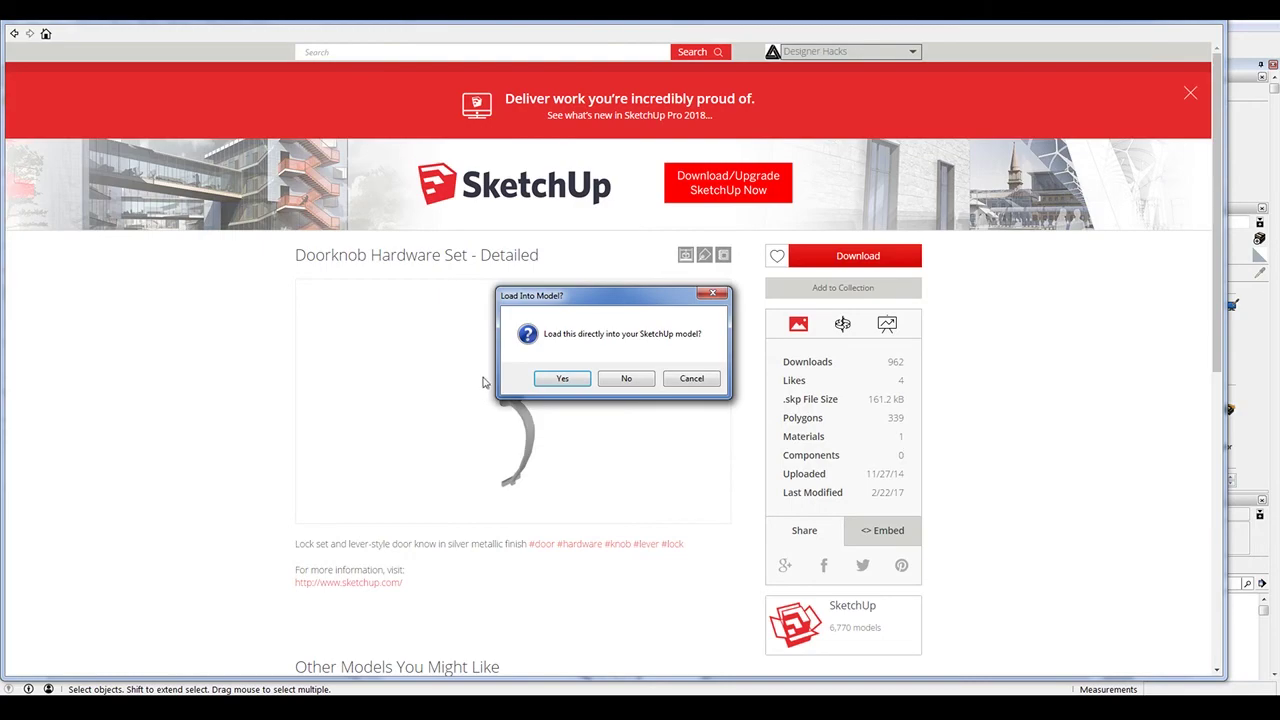
click(563, 378)
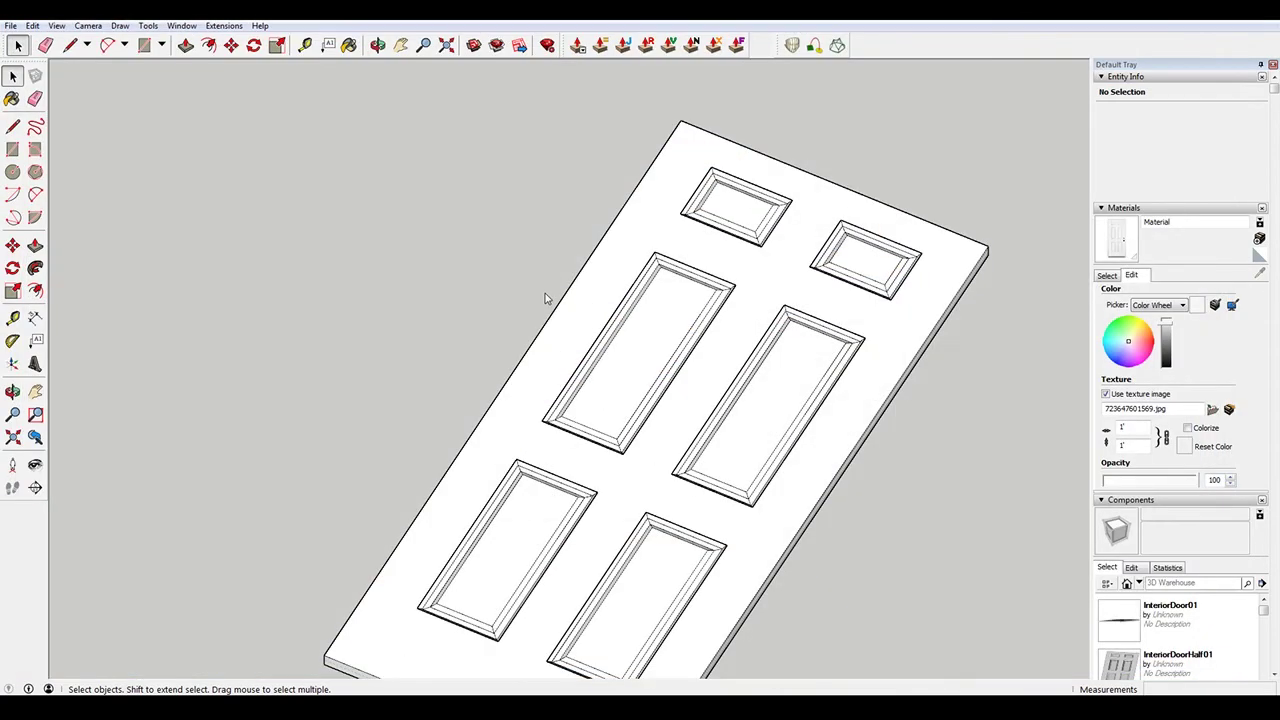
click(528, 390)
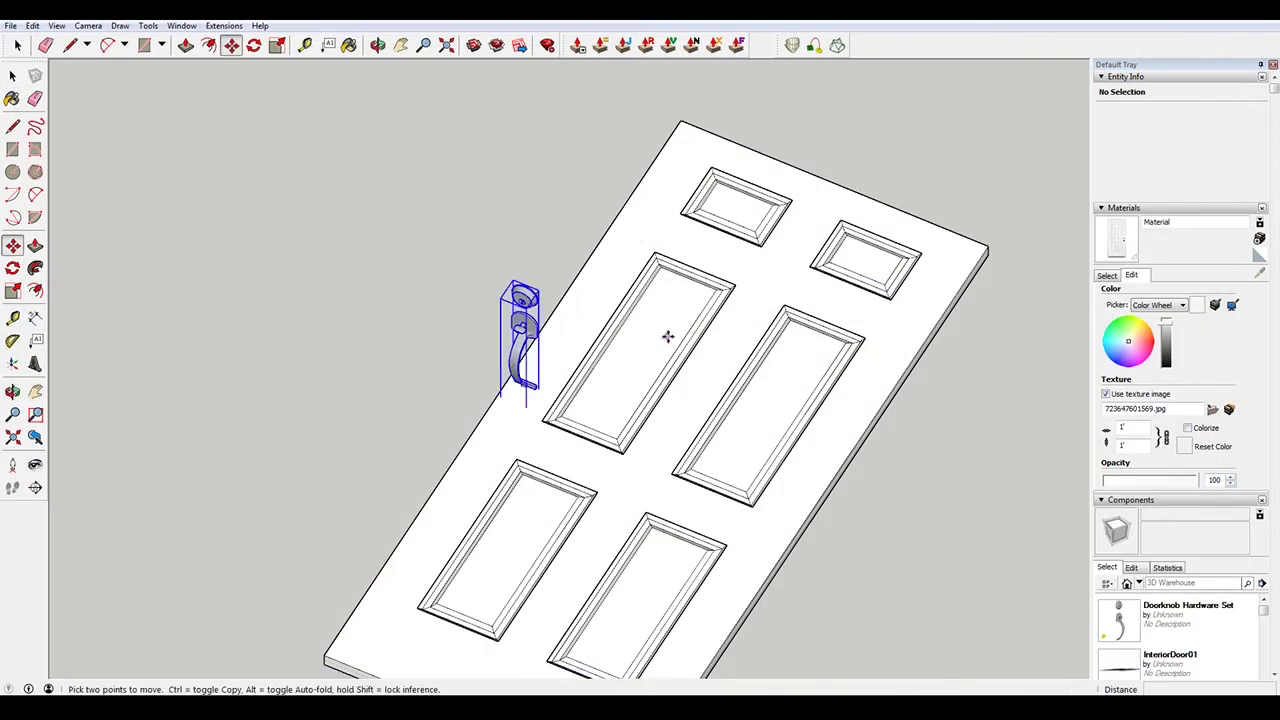
Try to rotate the door hardware set 90 degrees about its rotation grip
middle_drag(666, 334, 471, 273)
key(m)
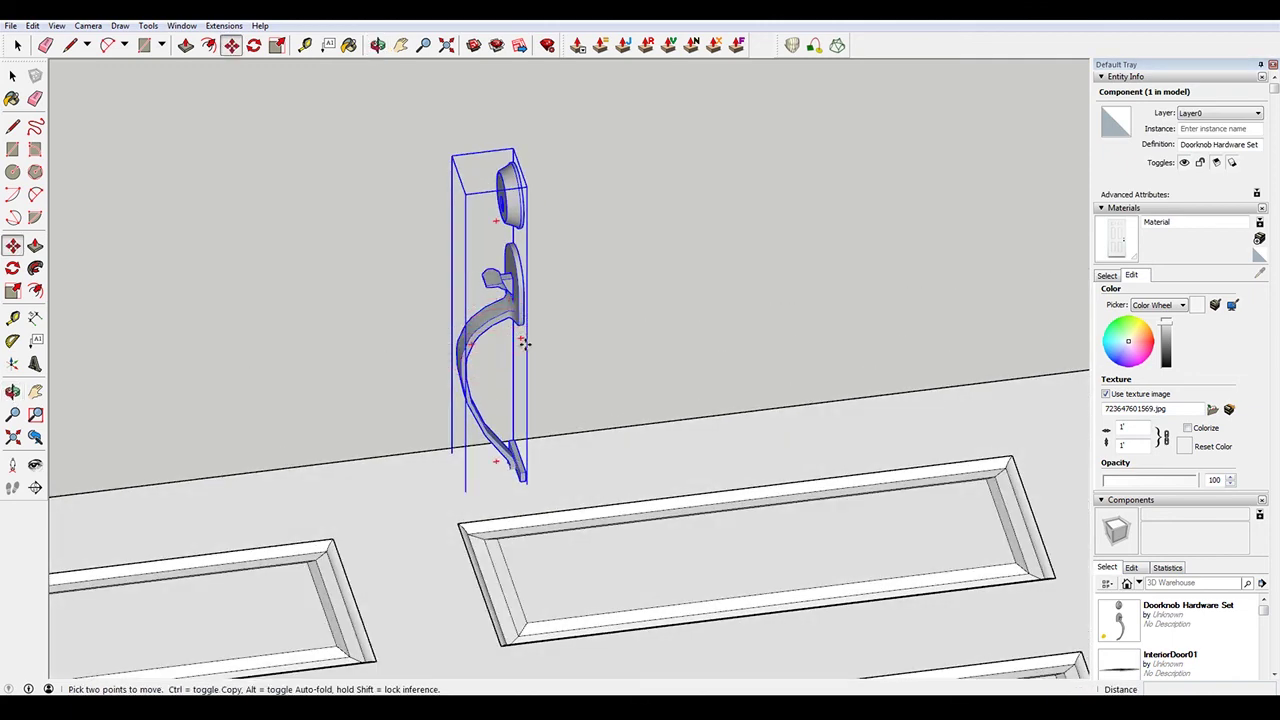
click(521, 339)
text(9)
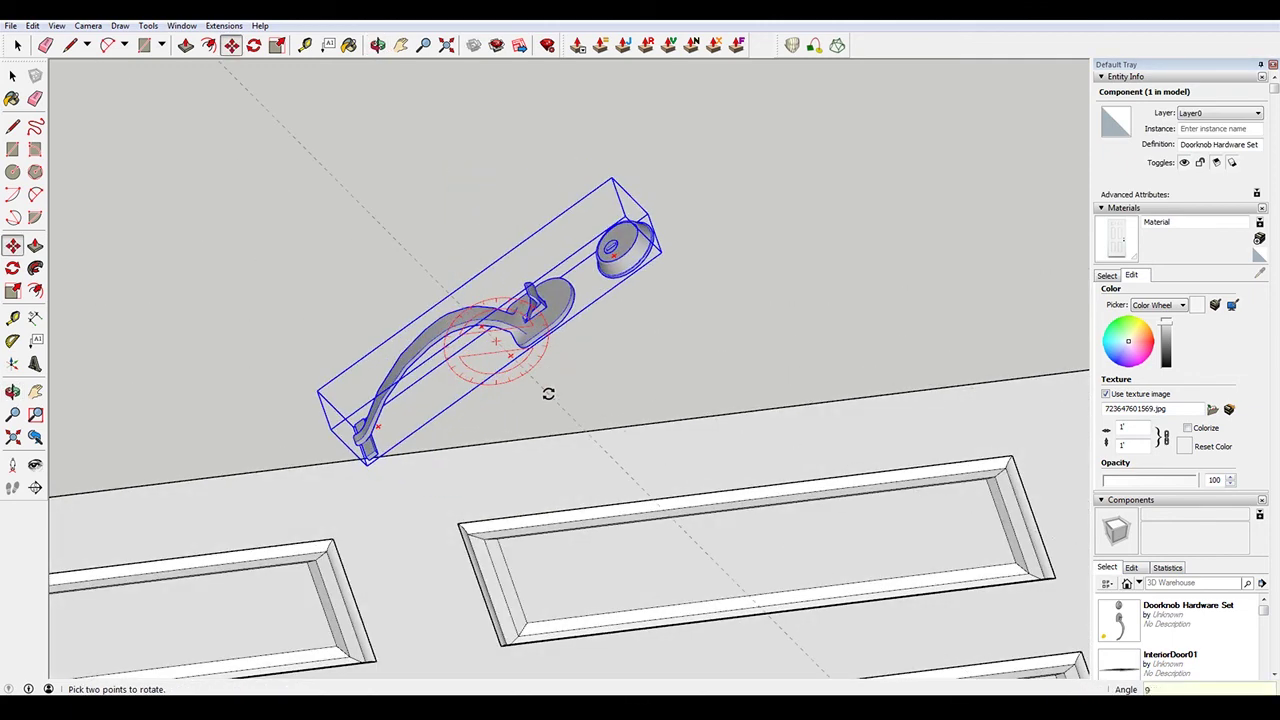
text(0)
key(Return)
key(ctrl+z)
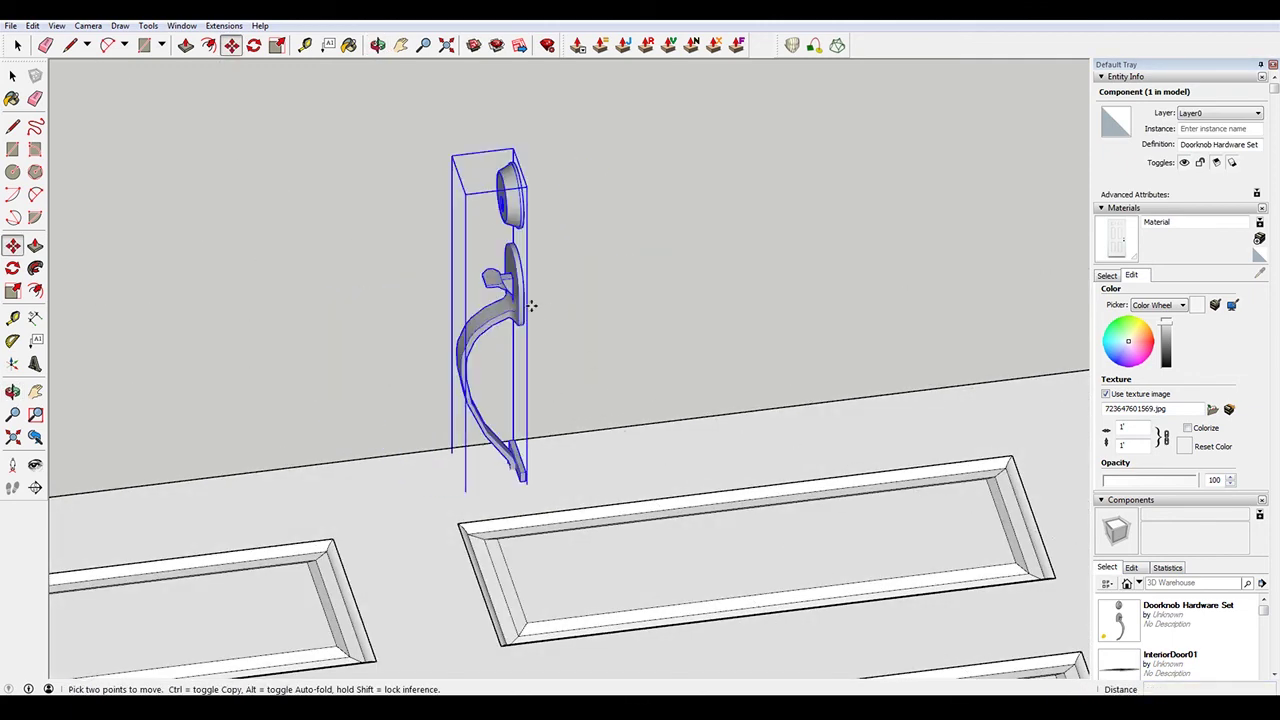
Rotate the hardware set a quarter turn the opposite way so its mounting plates lie parallel to the door's face
click(519, 341)
click(560, 345)
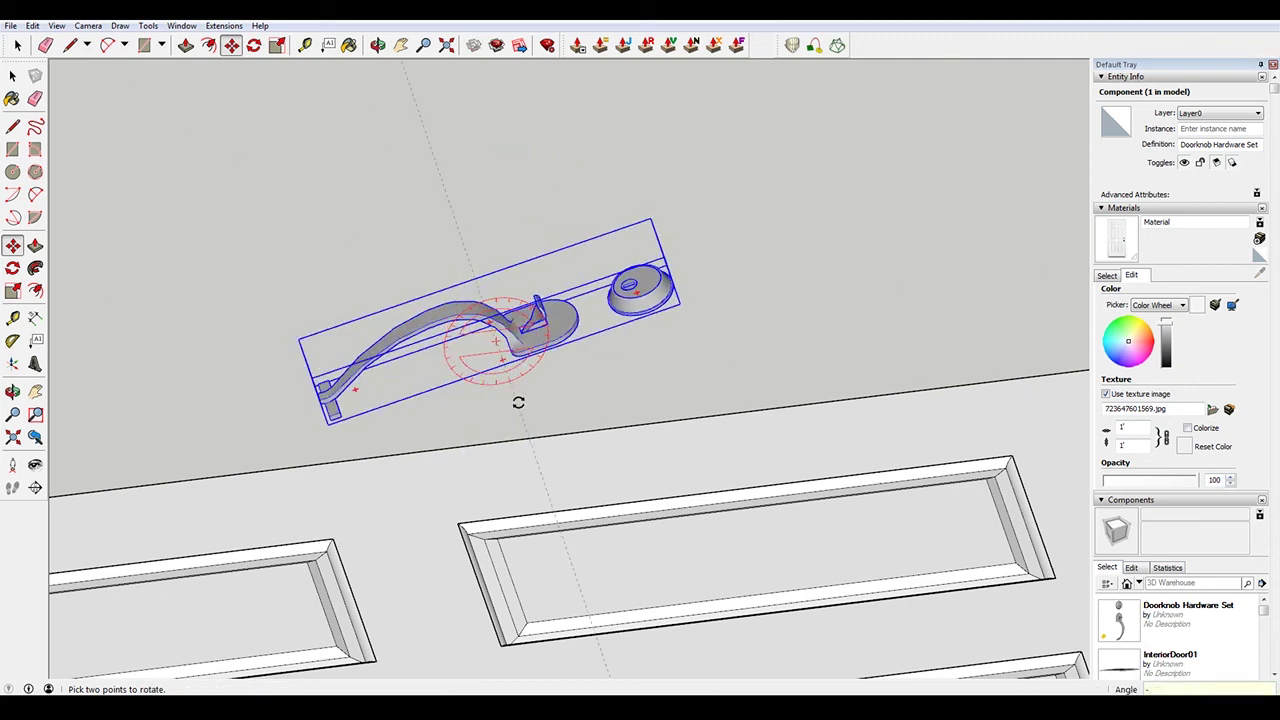
key(Return)
middle_drag(518, 401, 740, 372)
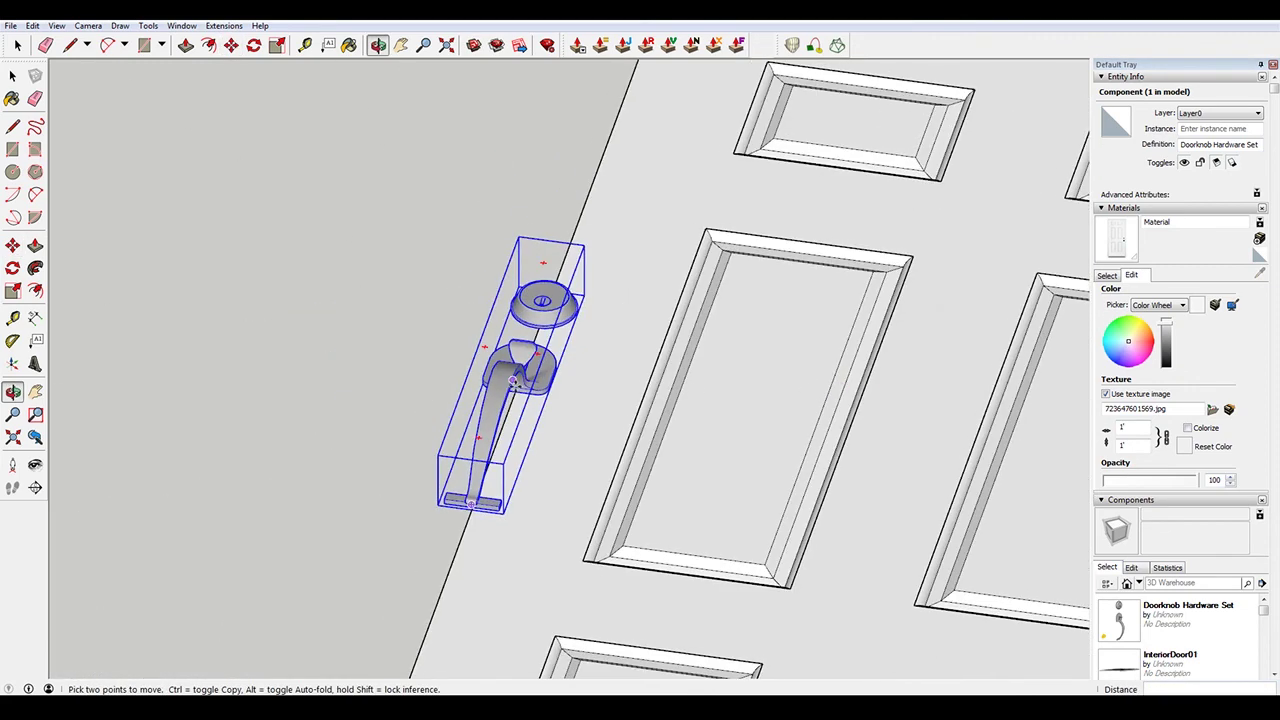
Move the hardware set vertically from its bottom corner until level with the door's front face, using the door's corner as reference
middle_drag(500, 513, 490, 410)
click(493, 406)
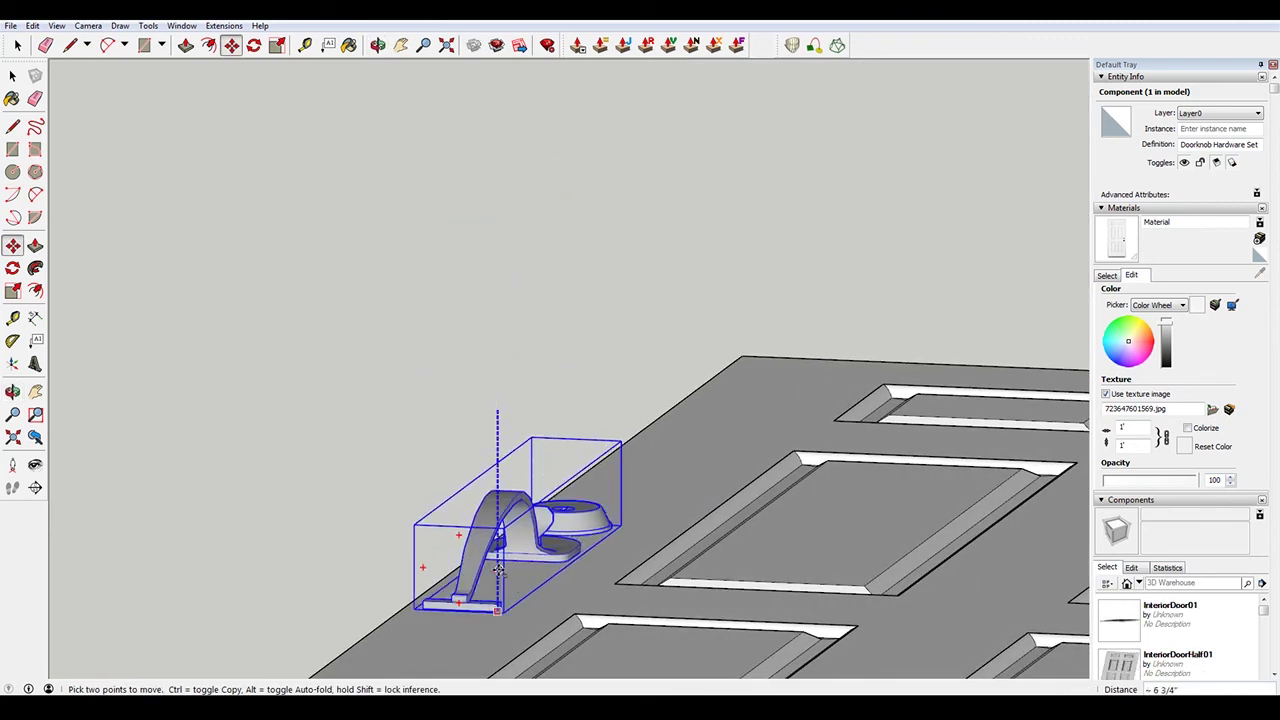
click(743, 355)
Shift the hardware set inward across the stile so it sits between the door's edge and the tall middle panel
scroll(389, 394, down, 1)
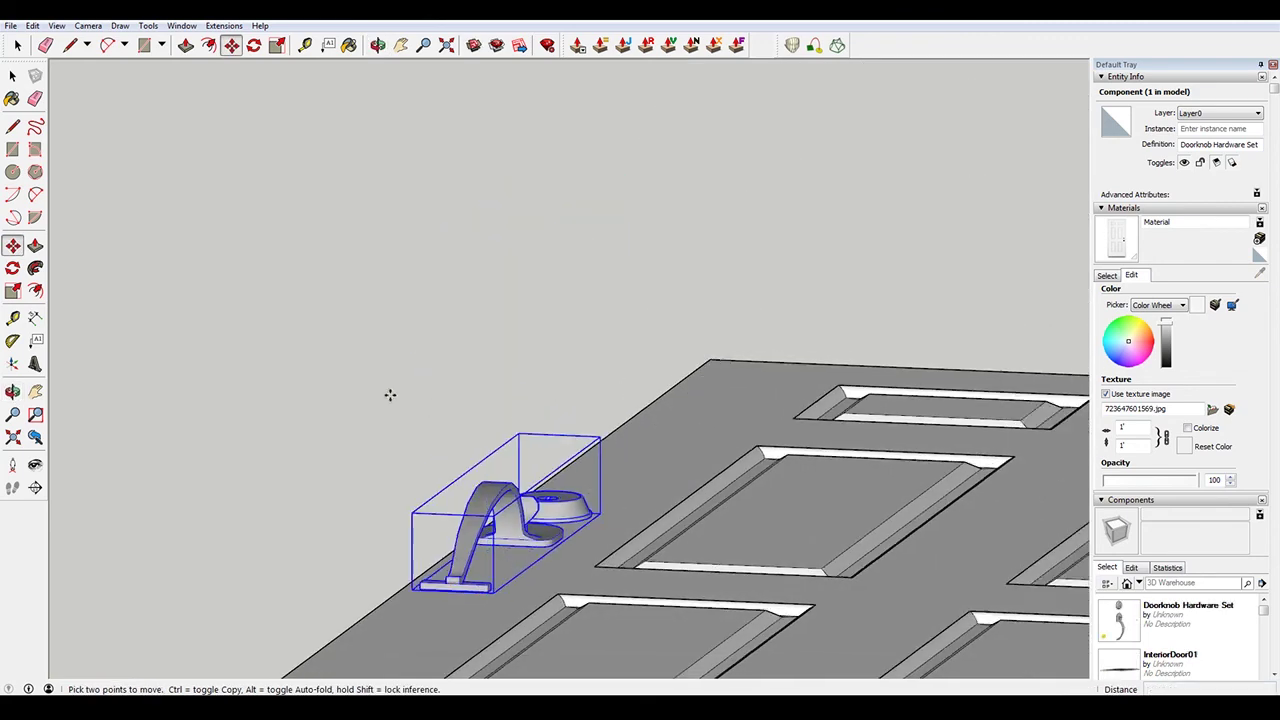
middle_drag(389, 396, 588, 590)
middle_drag(517, 350, 583, 519)
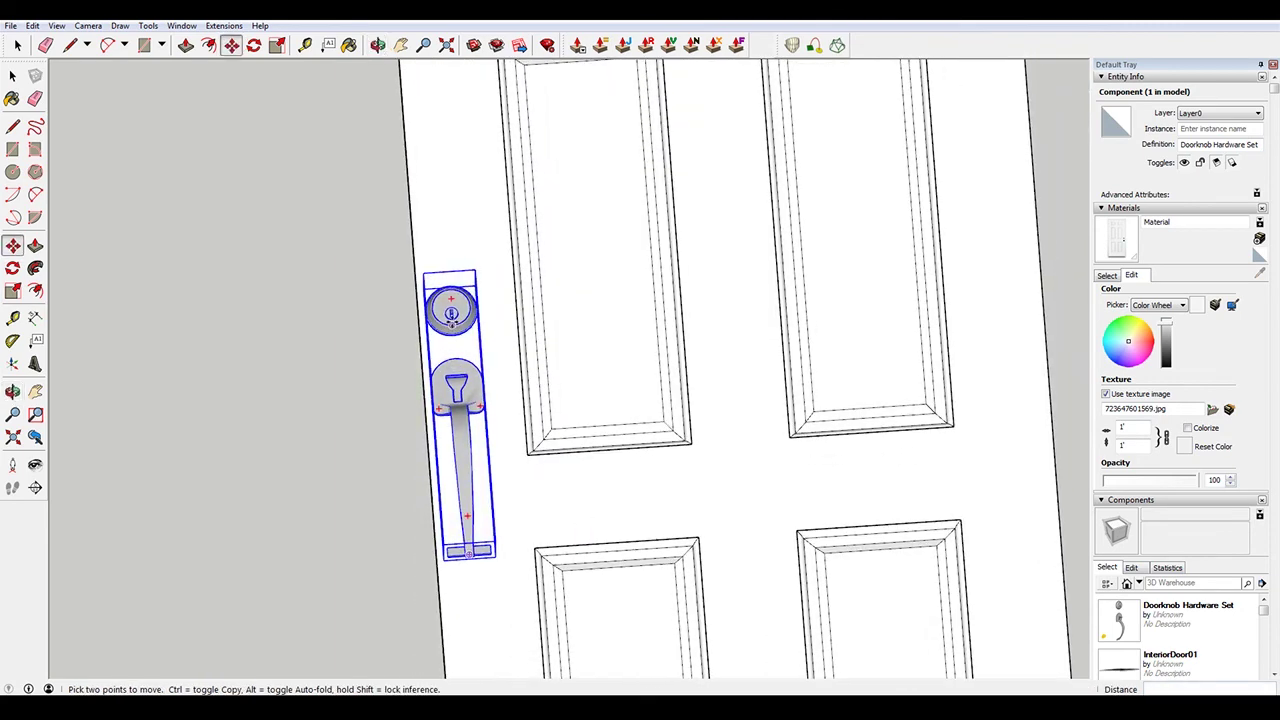
scroll(451, 313, up, 4)
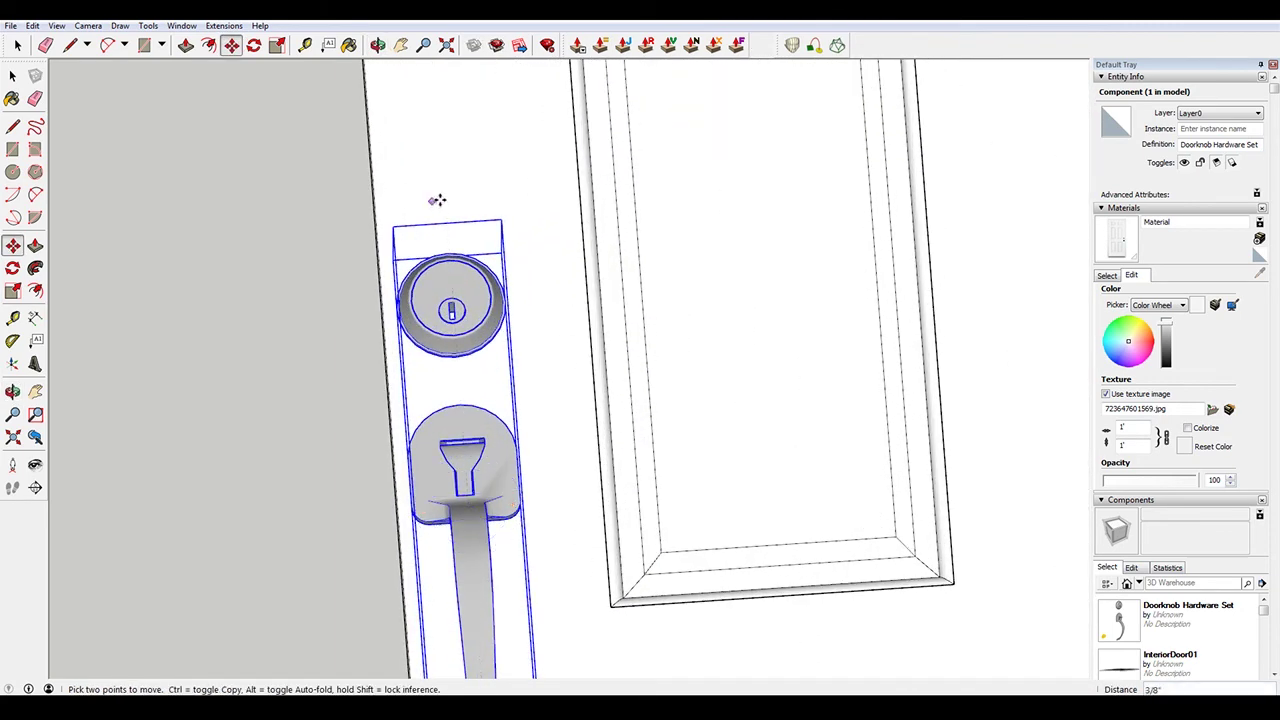
scroll(438, 228, down, 2)
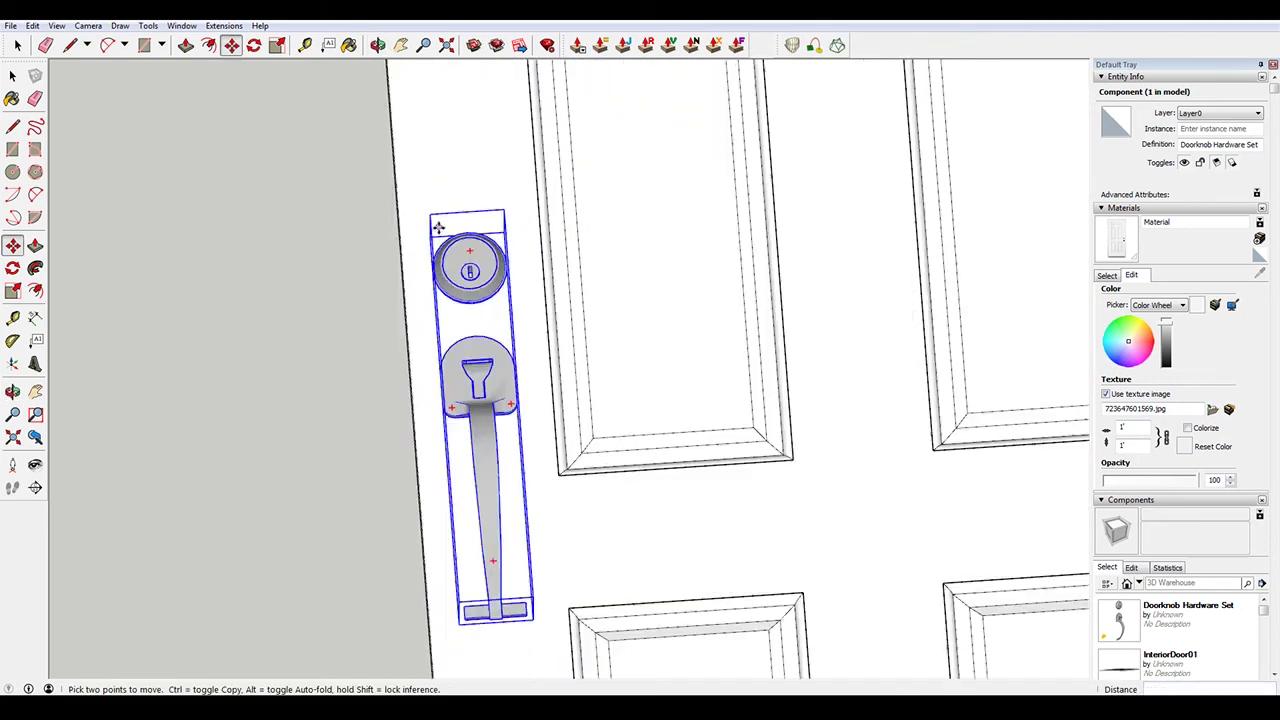
Delete the leftover object beside the finished door
scroll(549, 331, down, 5)
key(space)
click(924, 265)
scroll(880, 283, down, 2)
middle_drag(878, 283, 504, 373)
key(Delete)
middle_drag(873, 466, 730, 515)
Cut the hardware set from the model and paste it in place inside the InteriorDoor01 component
scroll(864, 481, up, 3)
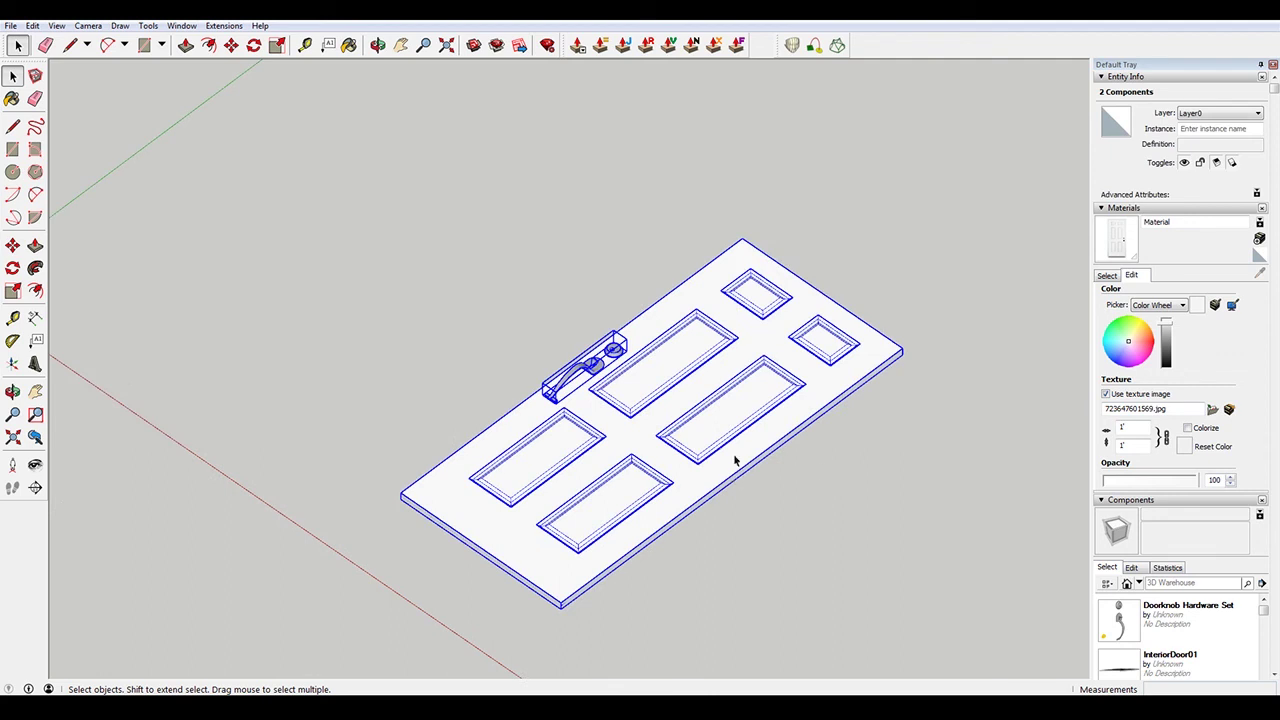
click(600, 371)
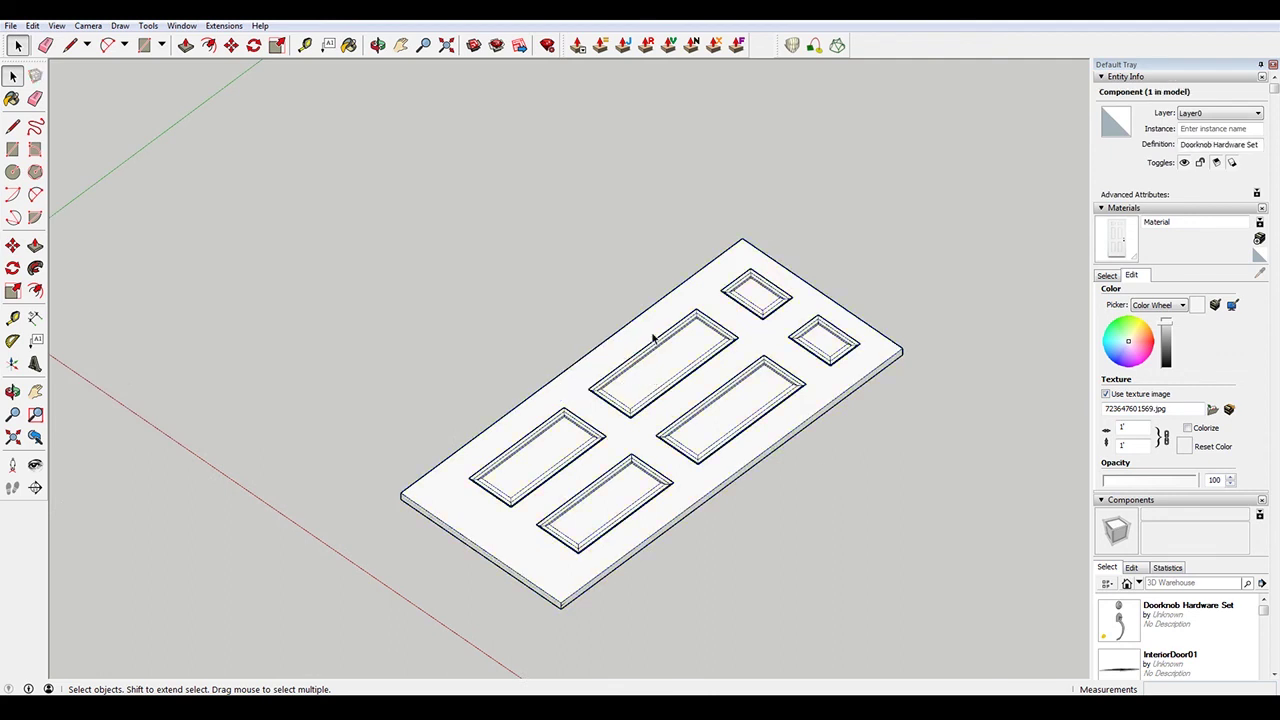
double_click(651, 324)
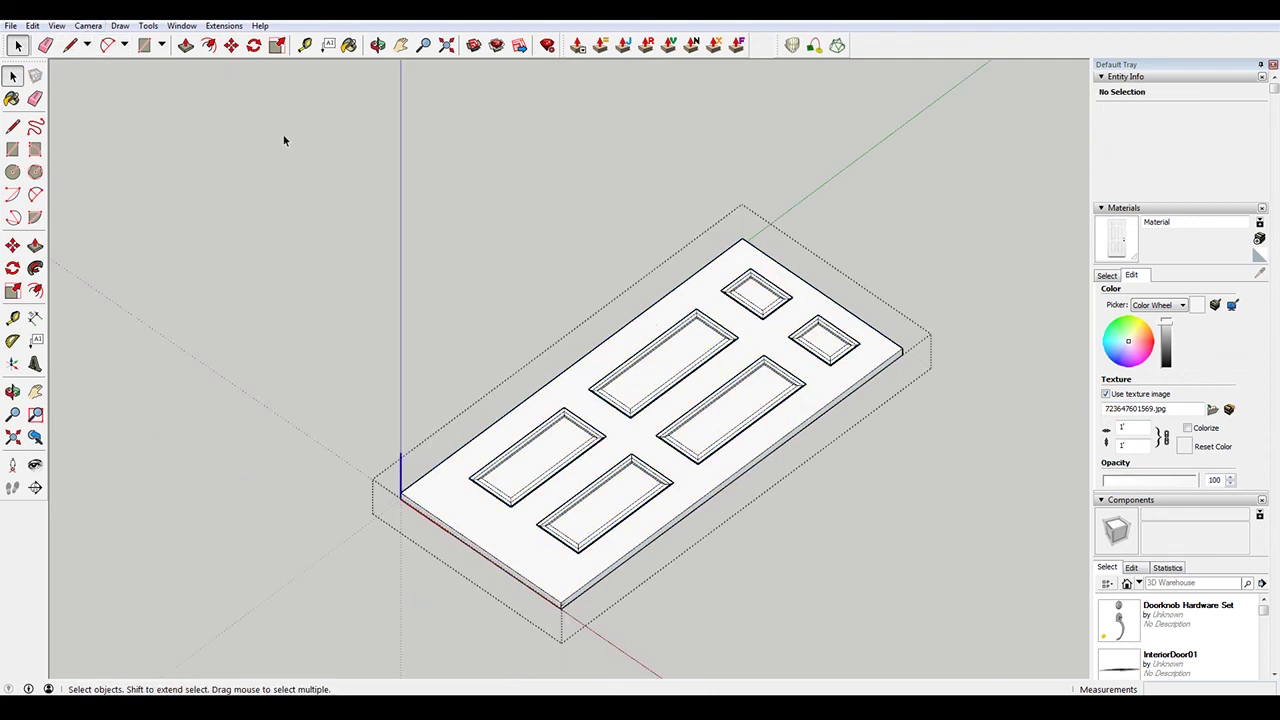
click(33, 25)
click(48, 120)
click(886, 490)
middle_drag(886, 490, 577, 65)
middle_drag(600, 410, 651, 324)
click(651, 324)
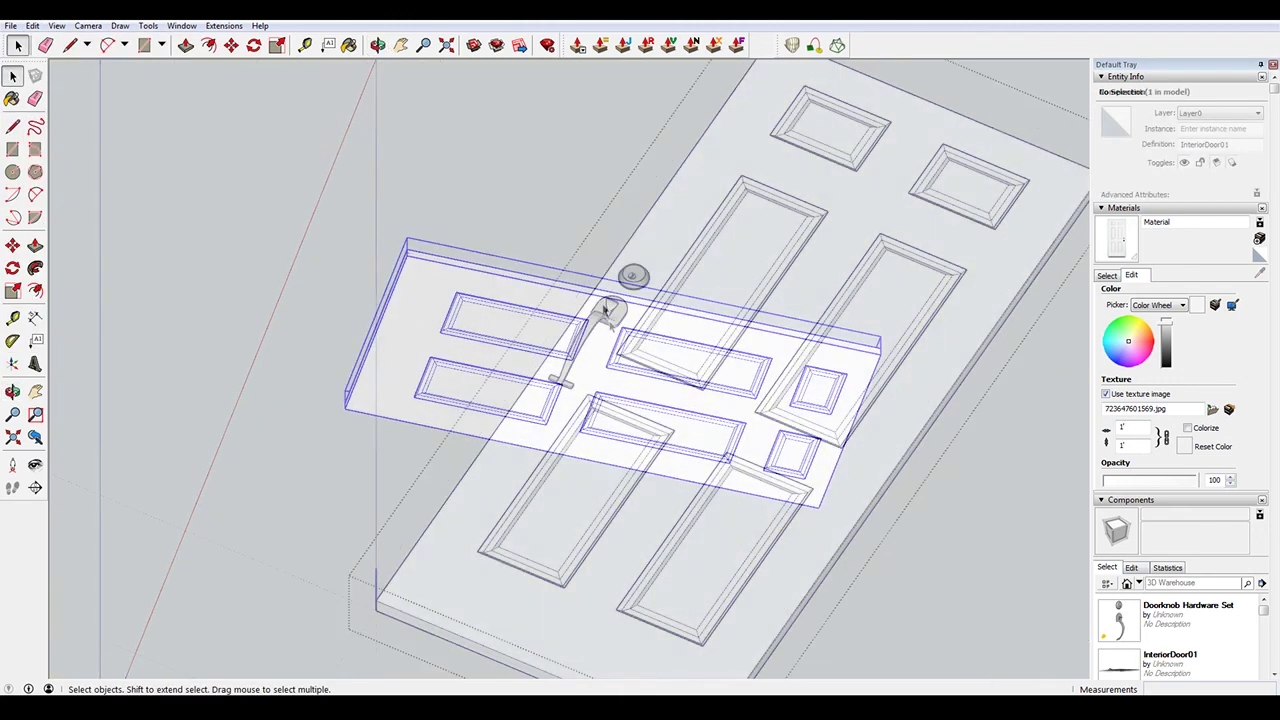
click(614, 320)
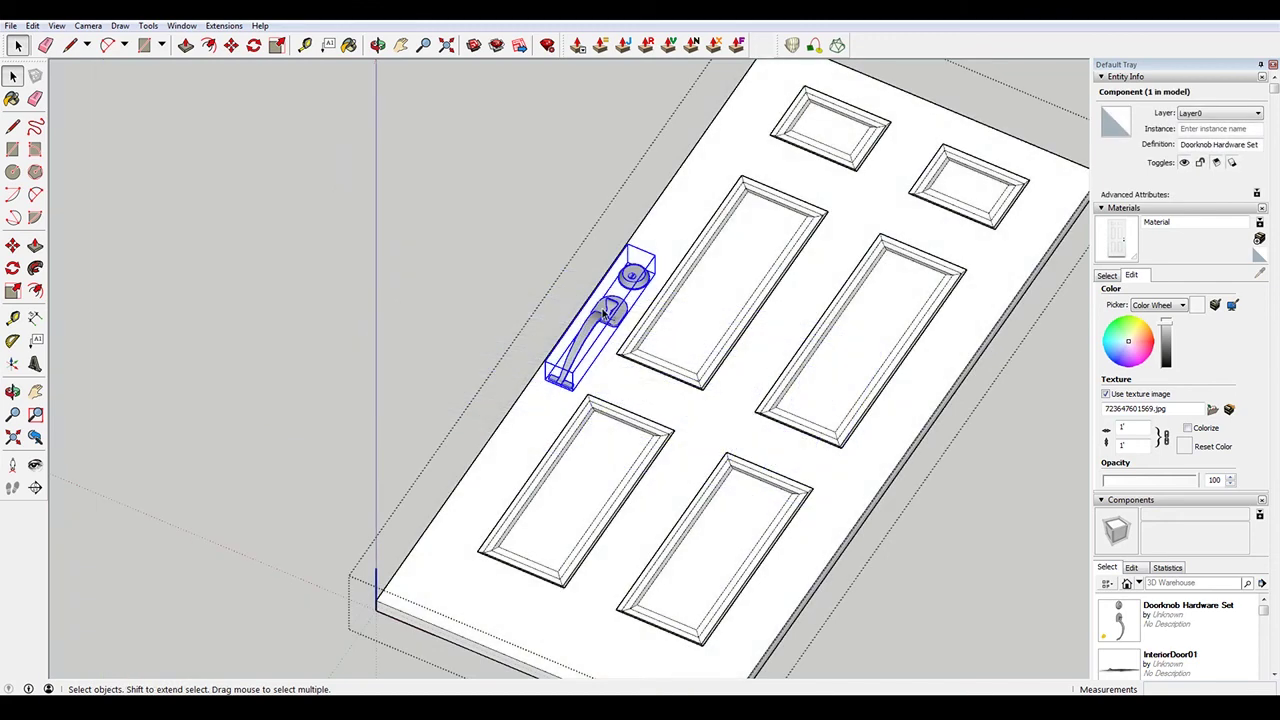
double_click(604, 313)
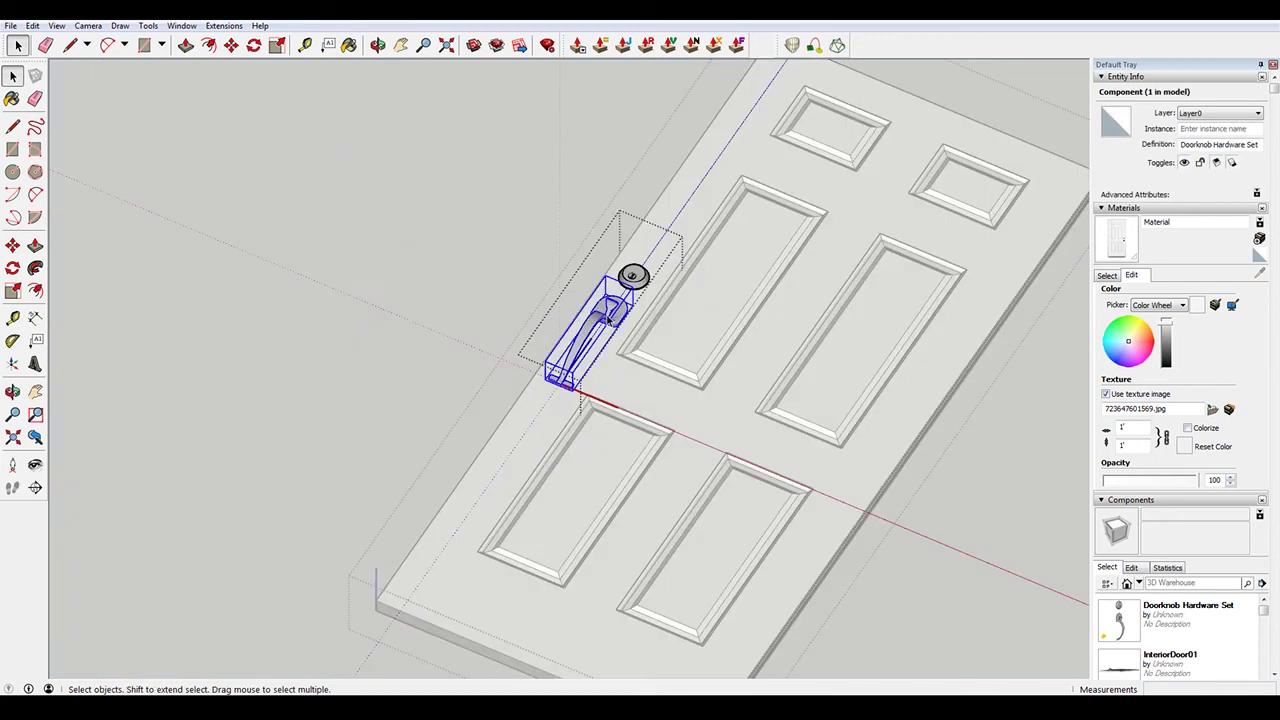
click(450, 250)
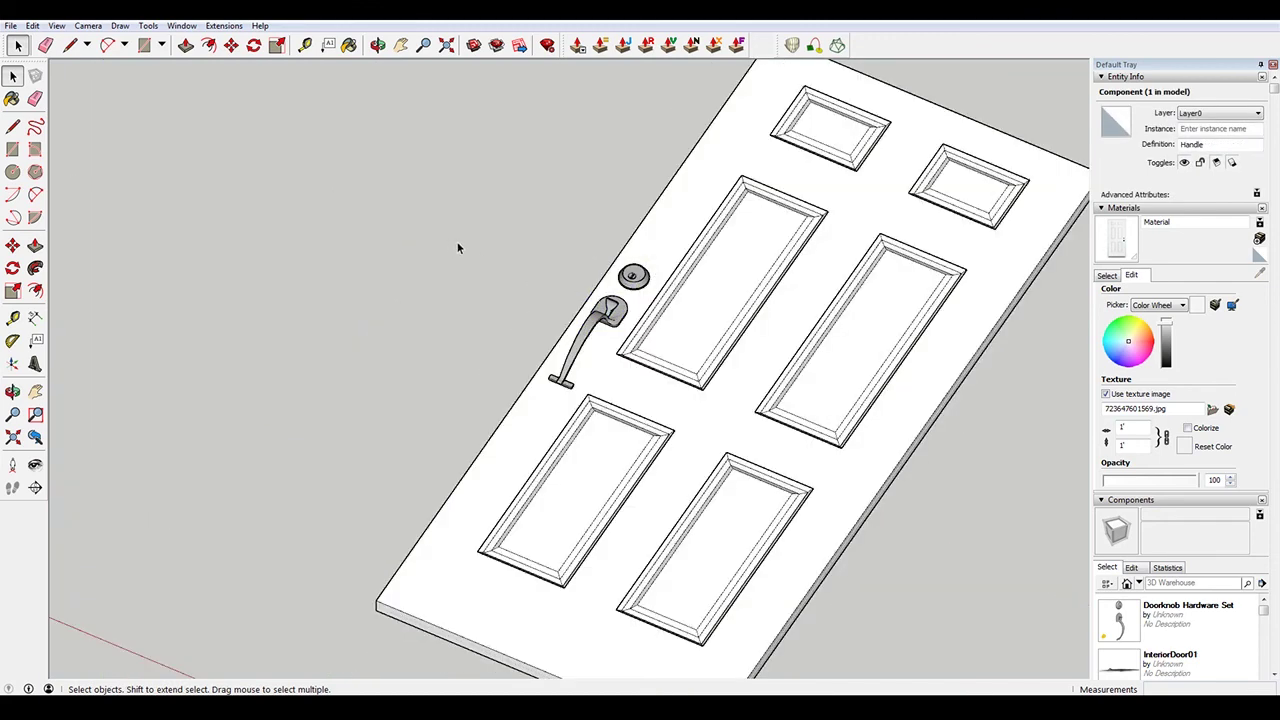
Cut the handle out of the nested hardware set and paste it in place inside the door's half component
double_click(603, 323)
click(603, 323)
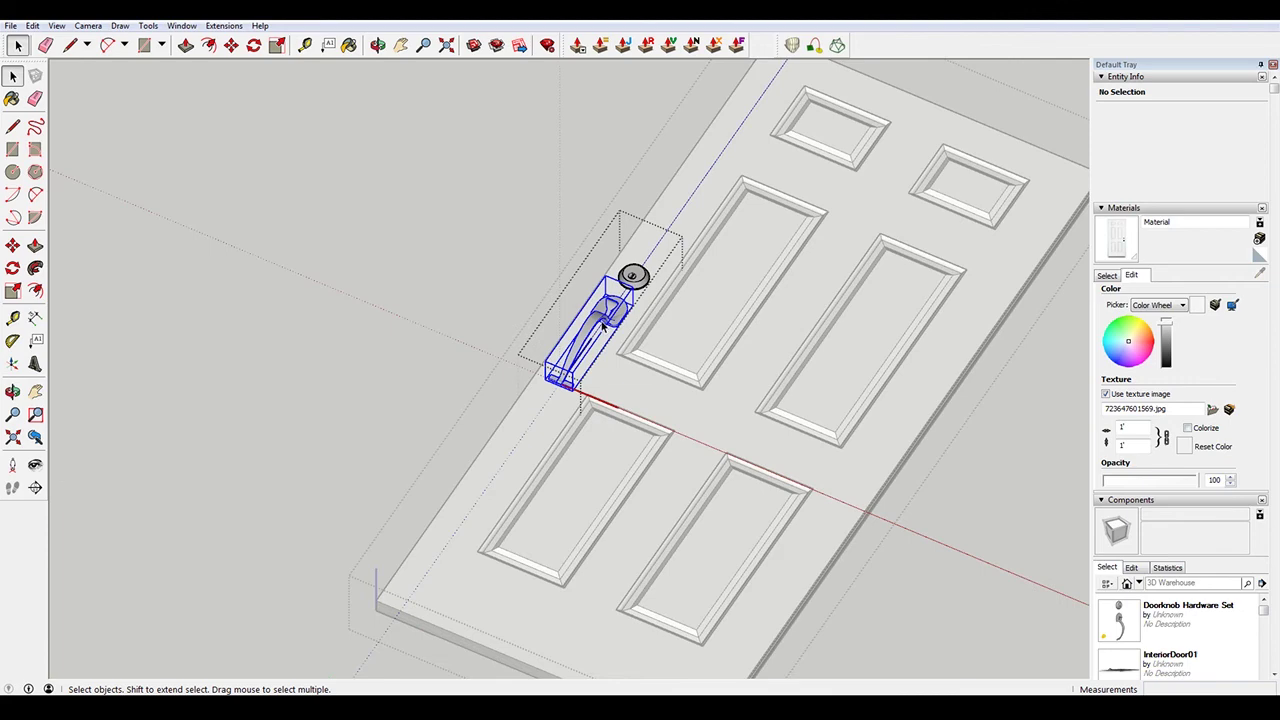
key(Delete)
click(666, 229)
double_click(666, 229)
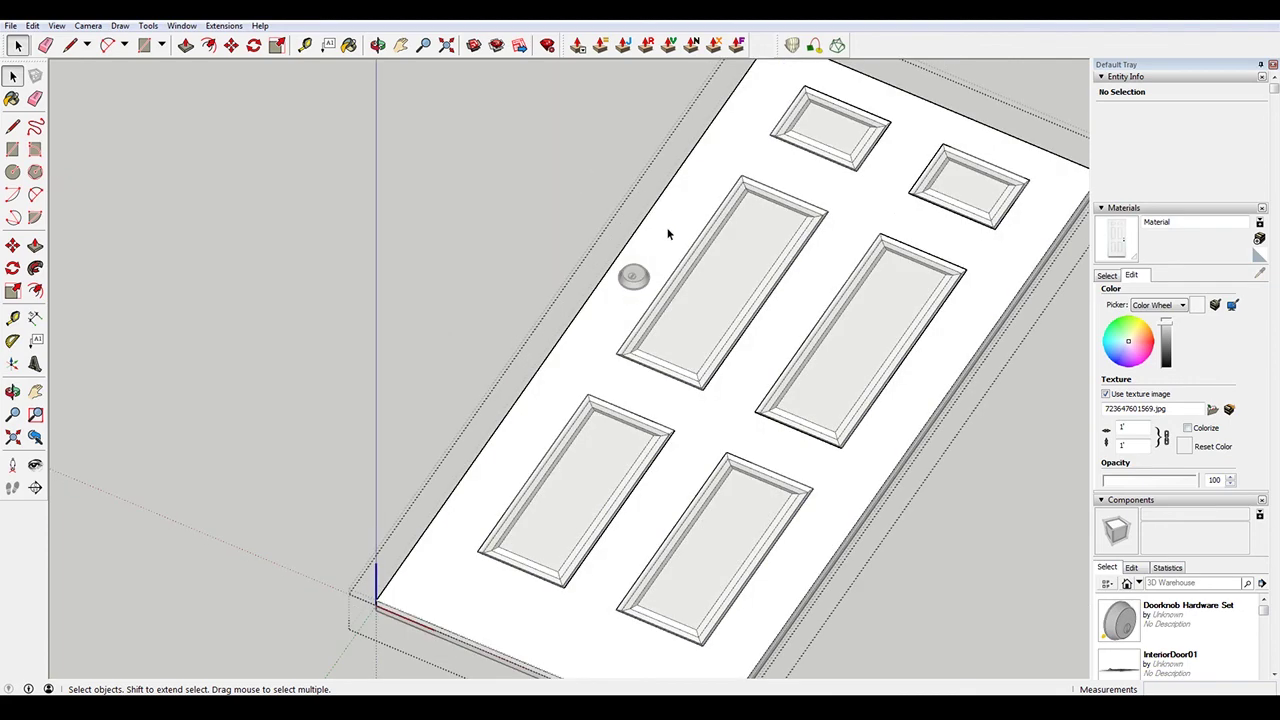
triple_click(669, 232)
click(32, 25)
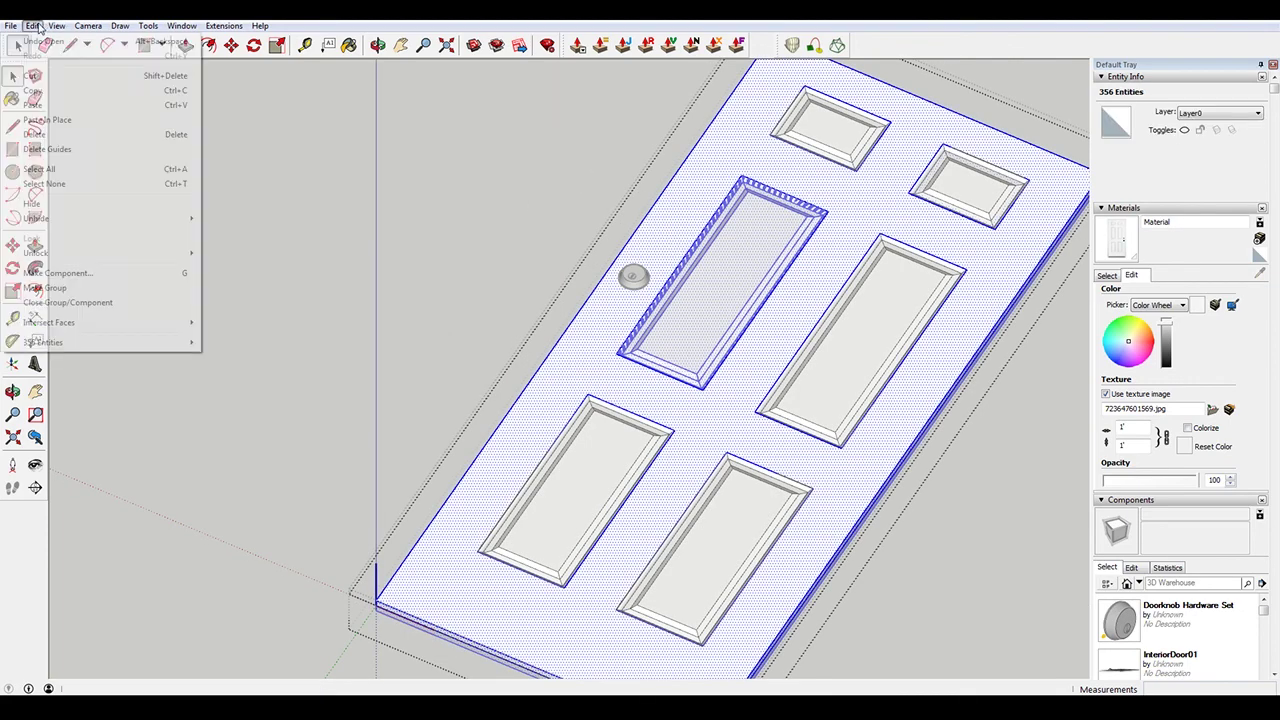
click(94, 120)
Close the door component and examine the hardware placement on both faces of the door
middle_drag(700, 400, 634, 297)
key(space)
middle_drag(593, 557, 594, 543)
click(531, 534)
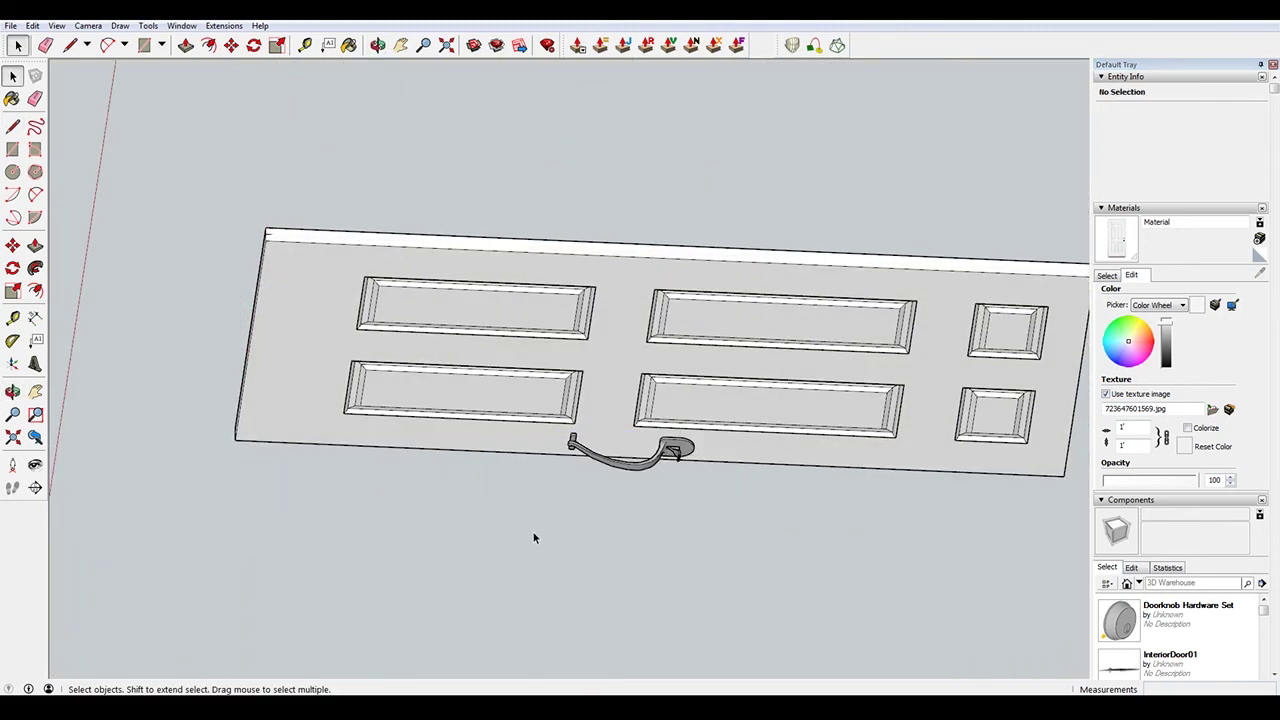
key(o)
drag(531, 534, 524, 289)
middle_drag(524, 289, 590, 350)
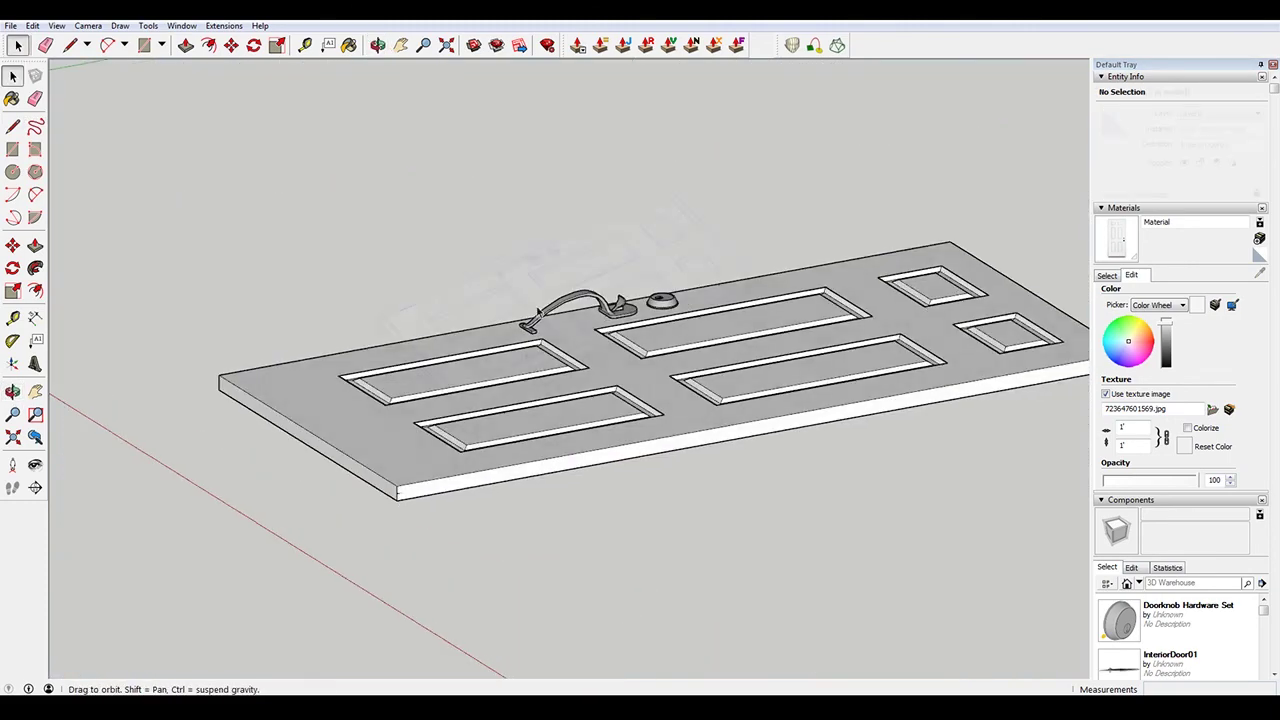
Rotate the whole door component 90 degrees about its bottom edge so the door stands upright
middle_drag(590, 350, 634, 443)
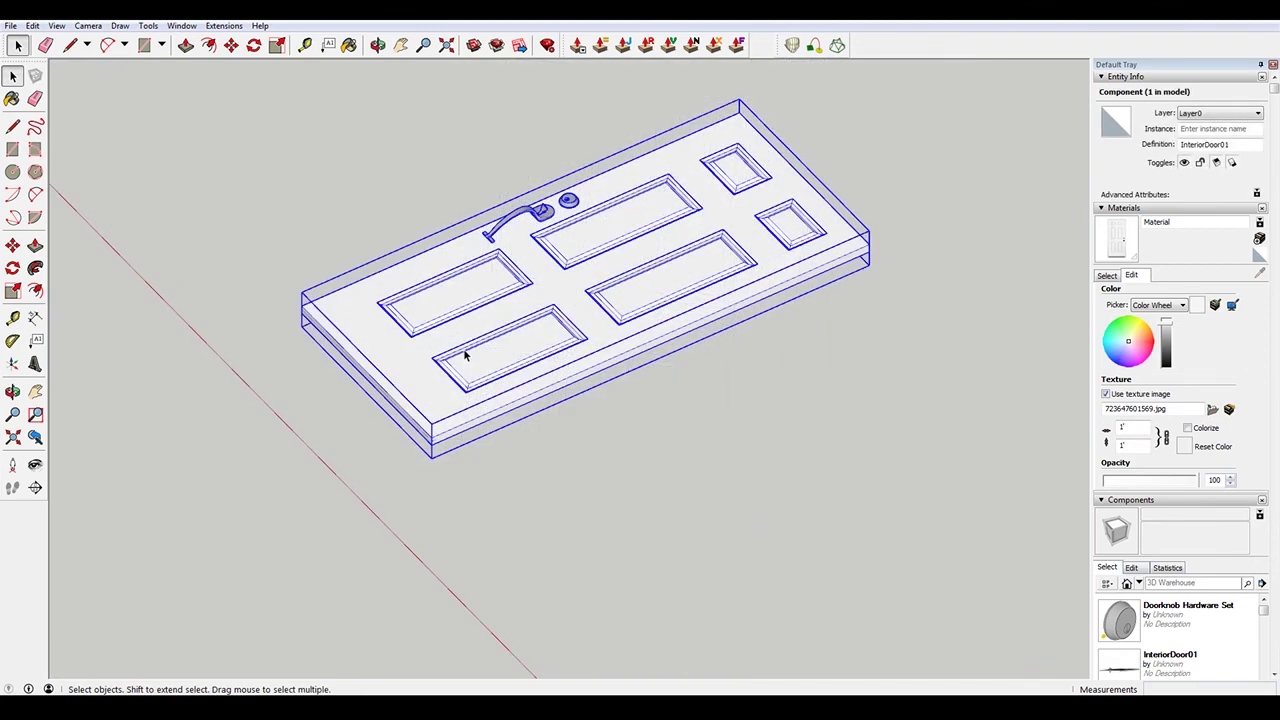
key(q)
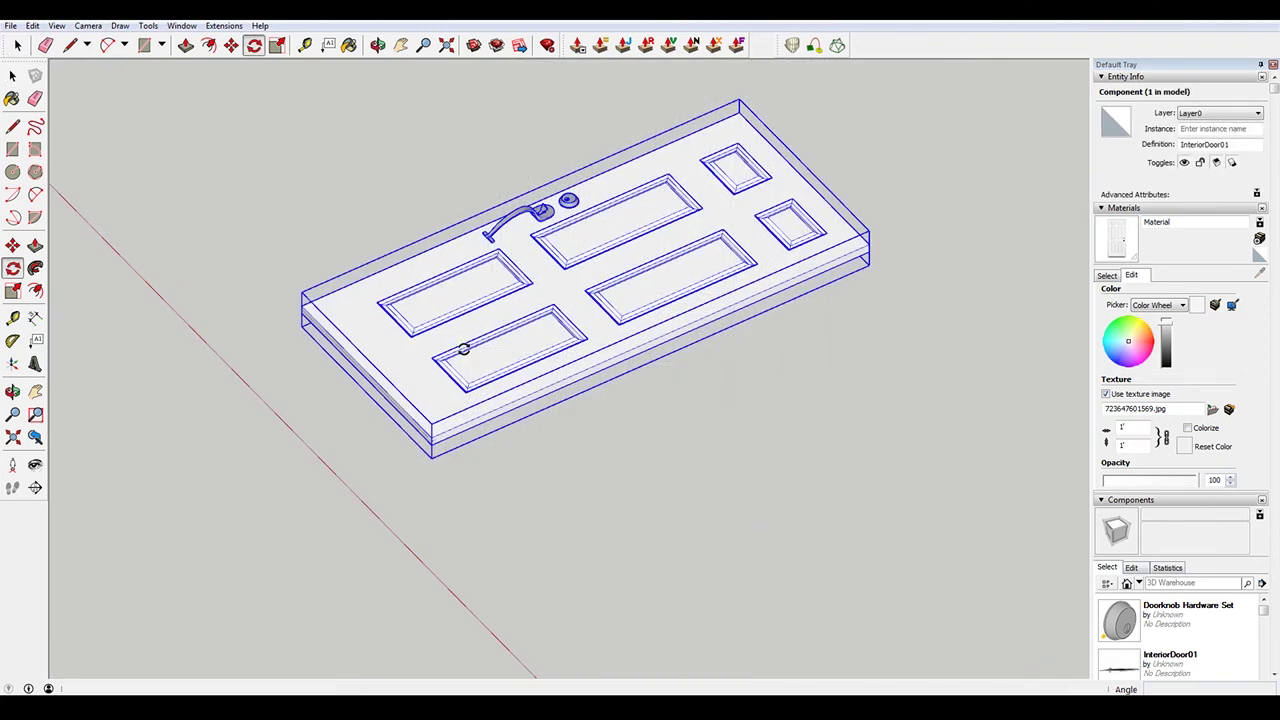
scroll(408, 405, up, 3)
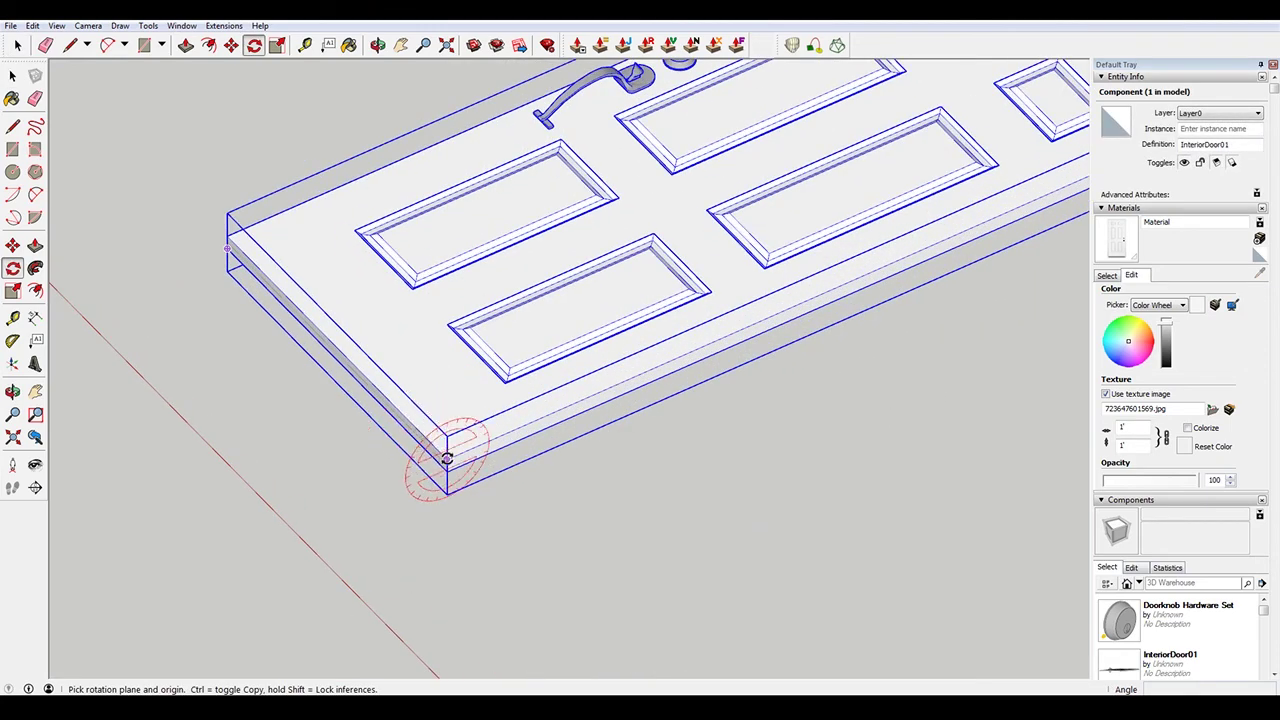
click(512, 430)
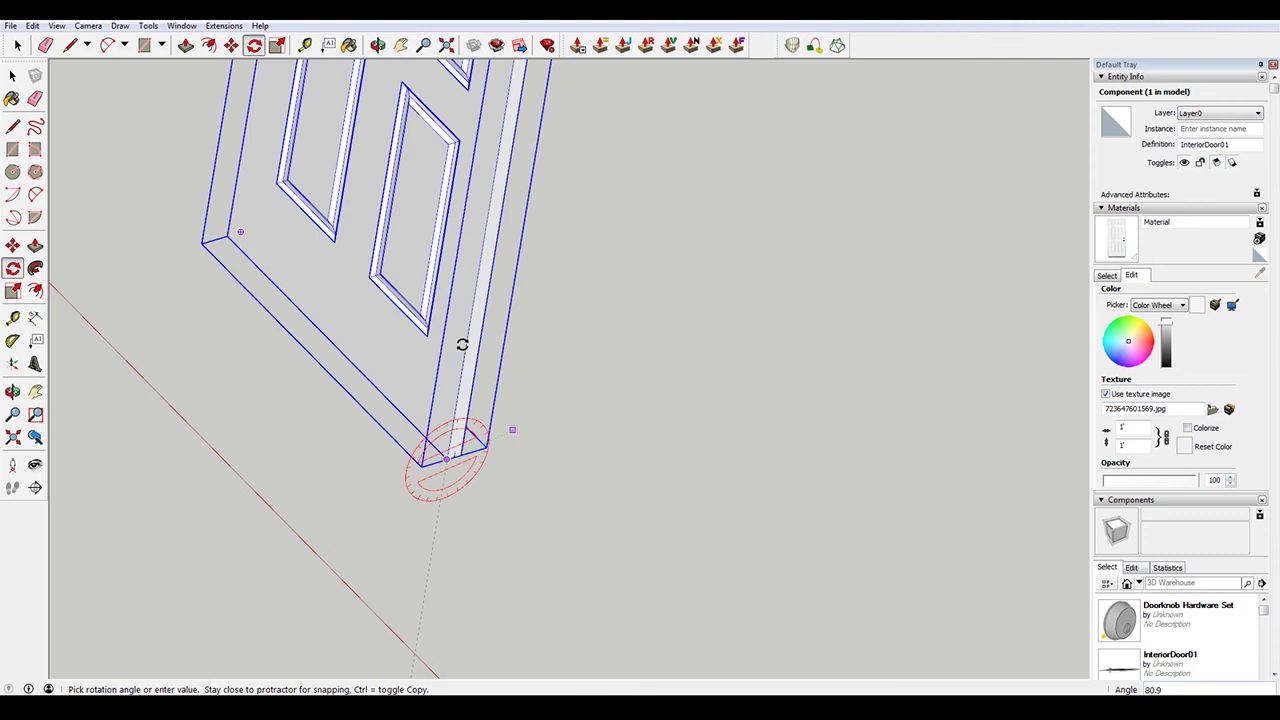
click(462, 345)
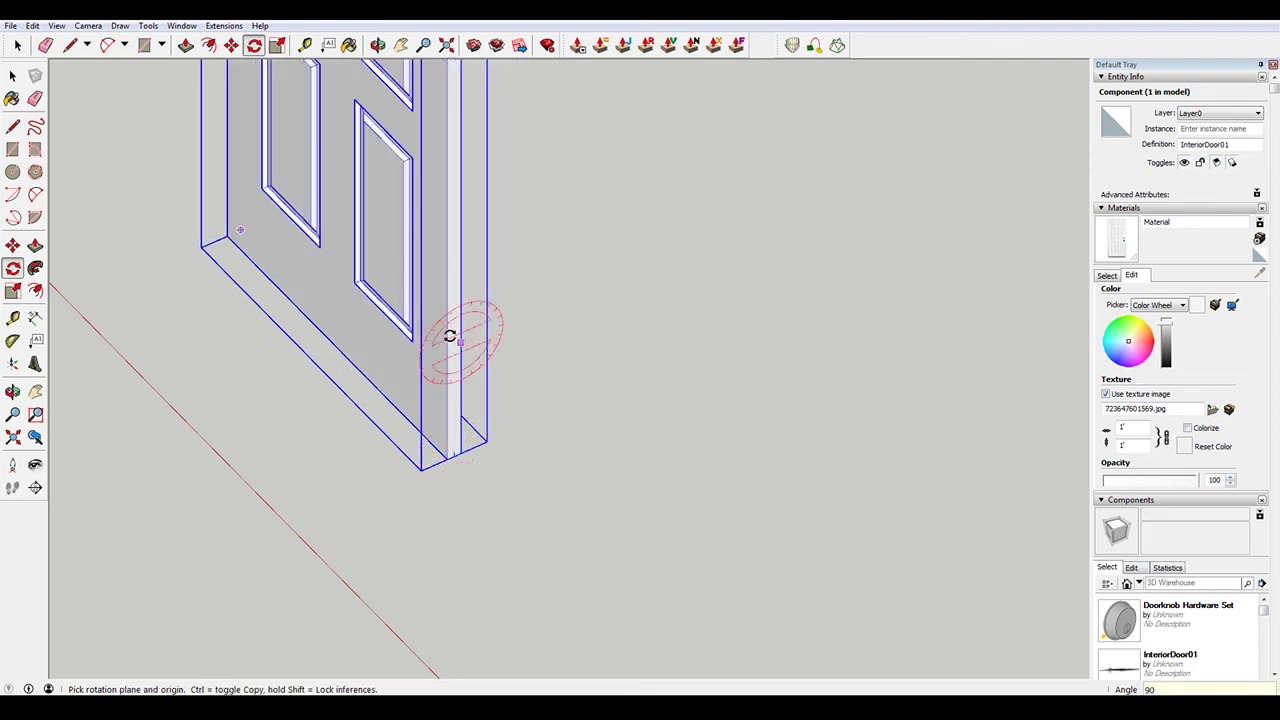
scroll(430, 380, down, 6)
key(space)
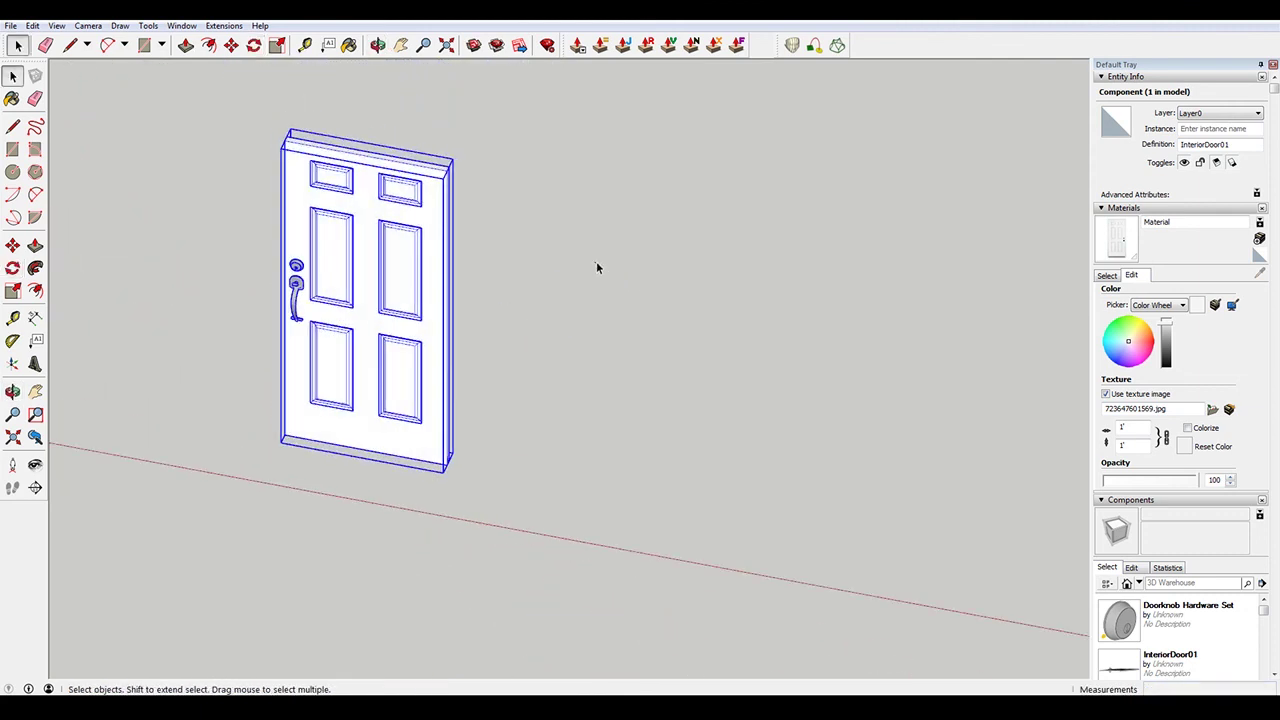
click(597, 267)
middle_drag(484, 312, 938, 259)
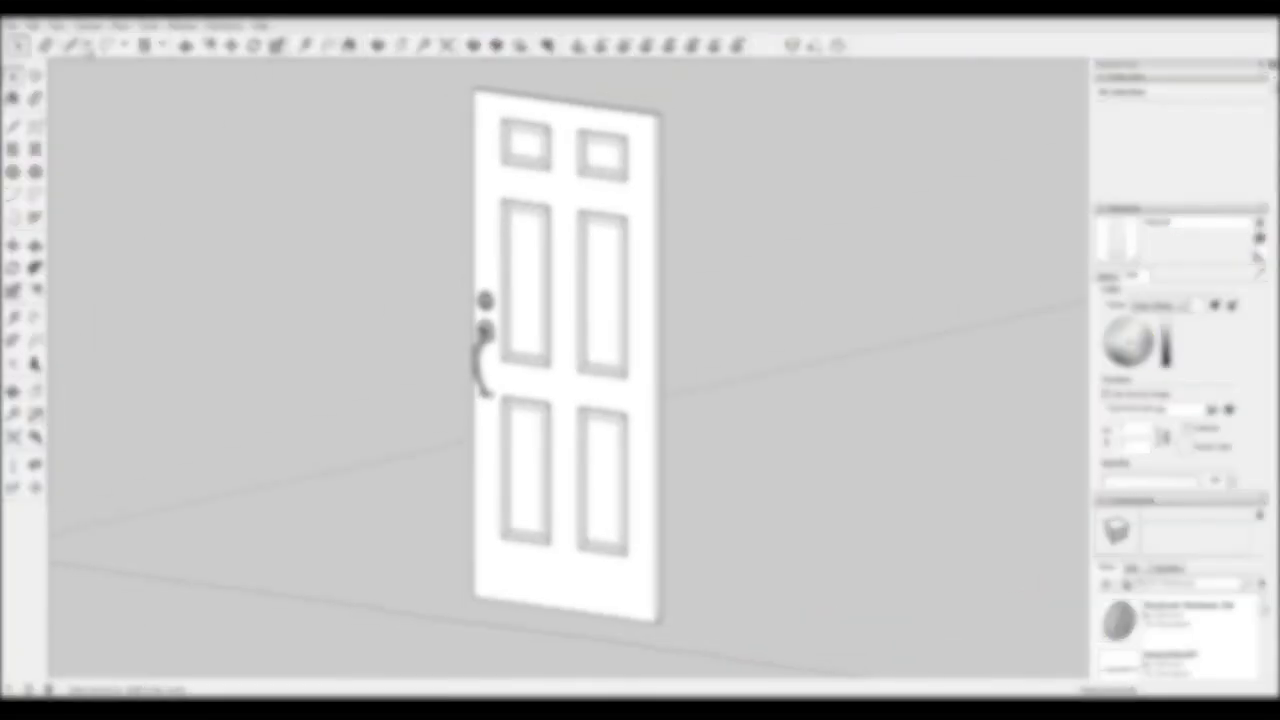
Turn on shadows for the upright door
click(58, 26)
mouse_move(86, 26)
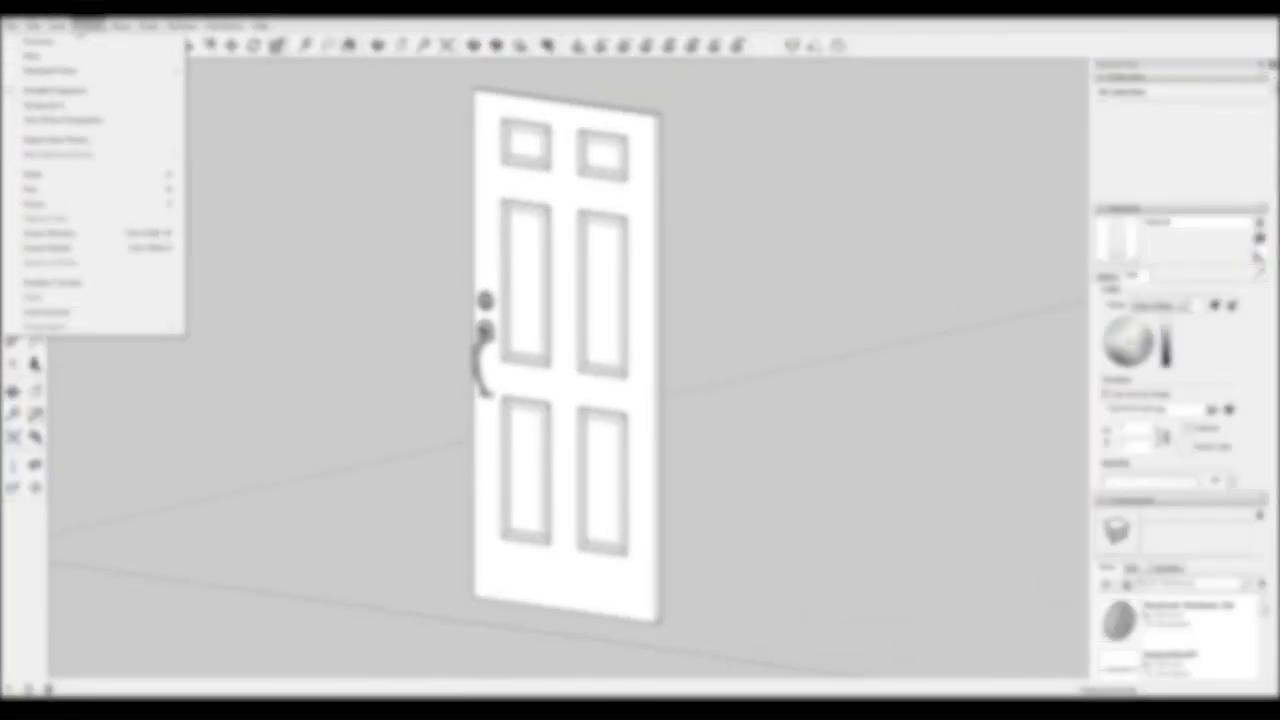
mouse_move(33, 26)
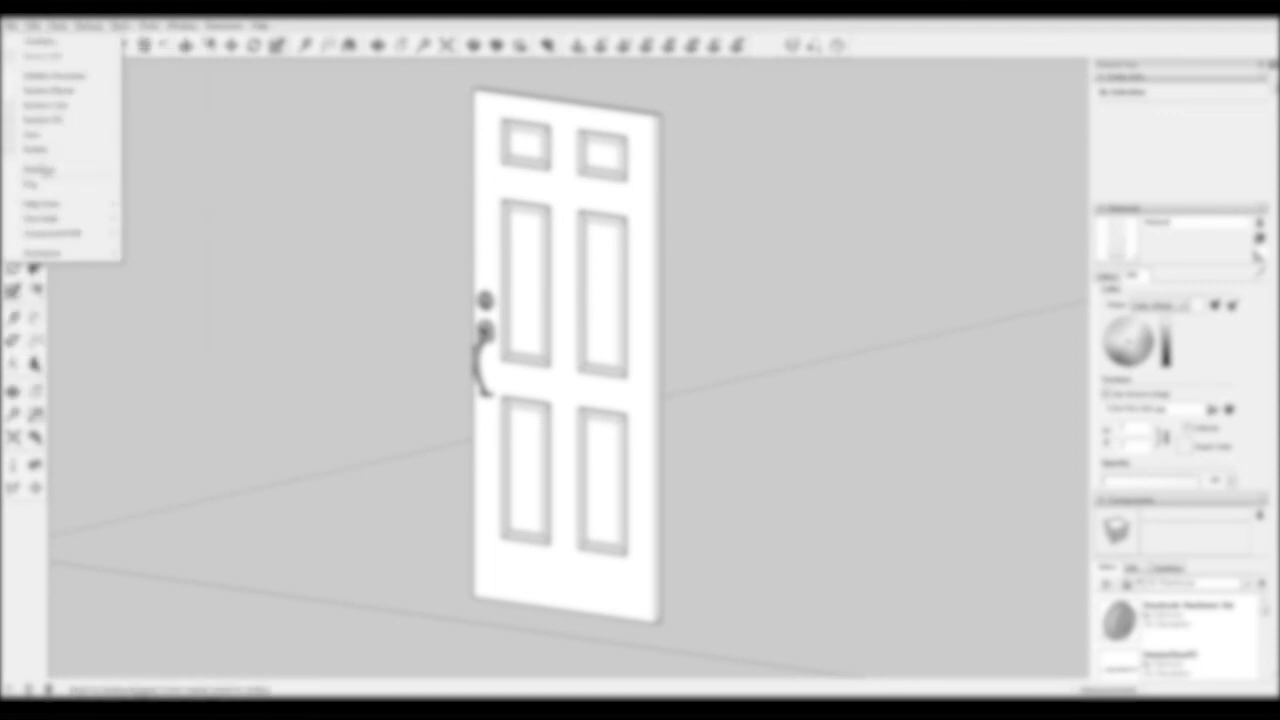
click(38, 169)
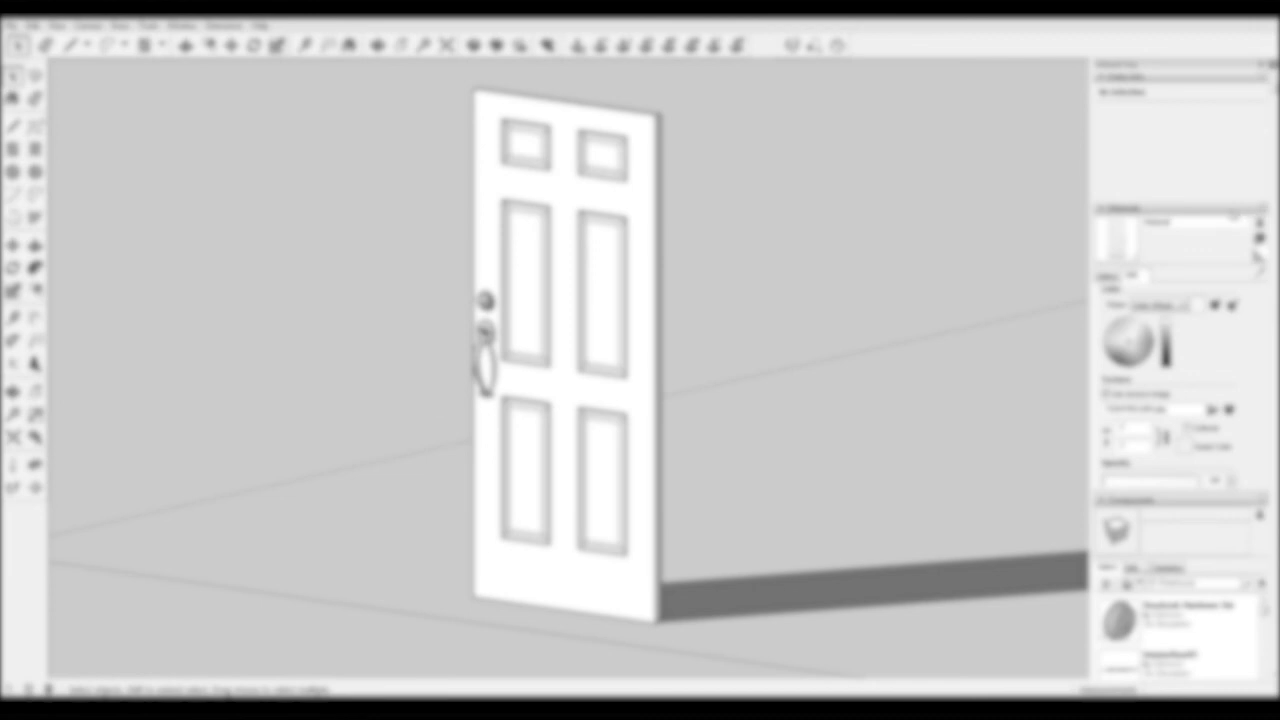
Collapse the Materials and Components sections to expose the style and shadow settings
click(1110, 212)
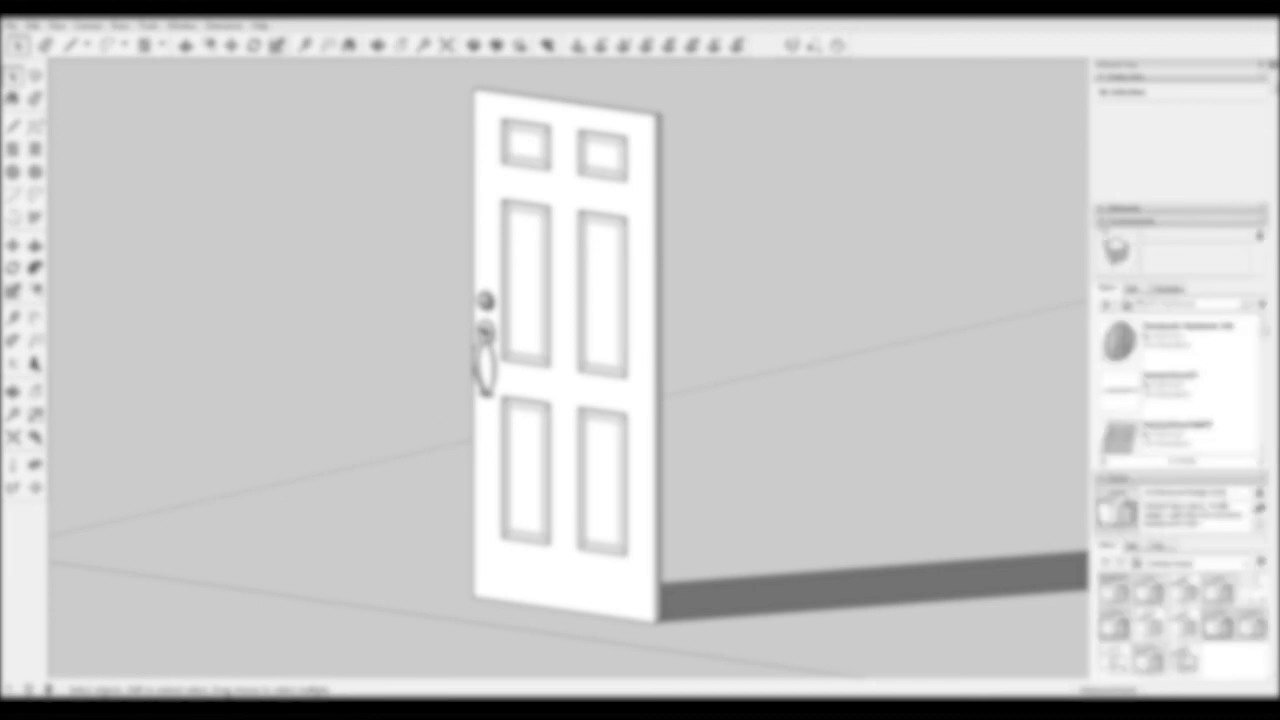
click(1106, 234)
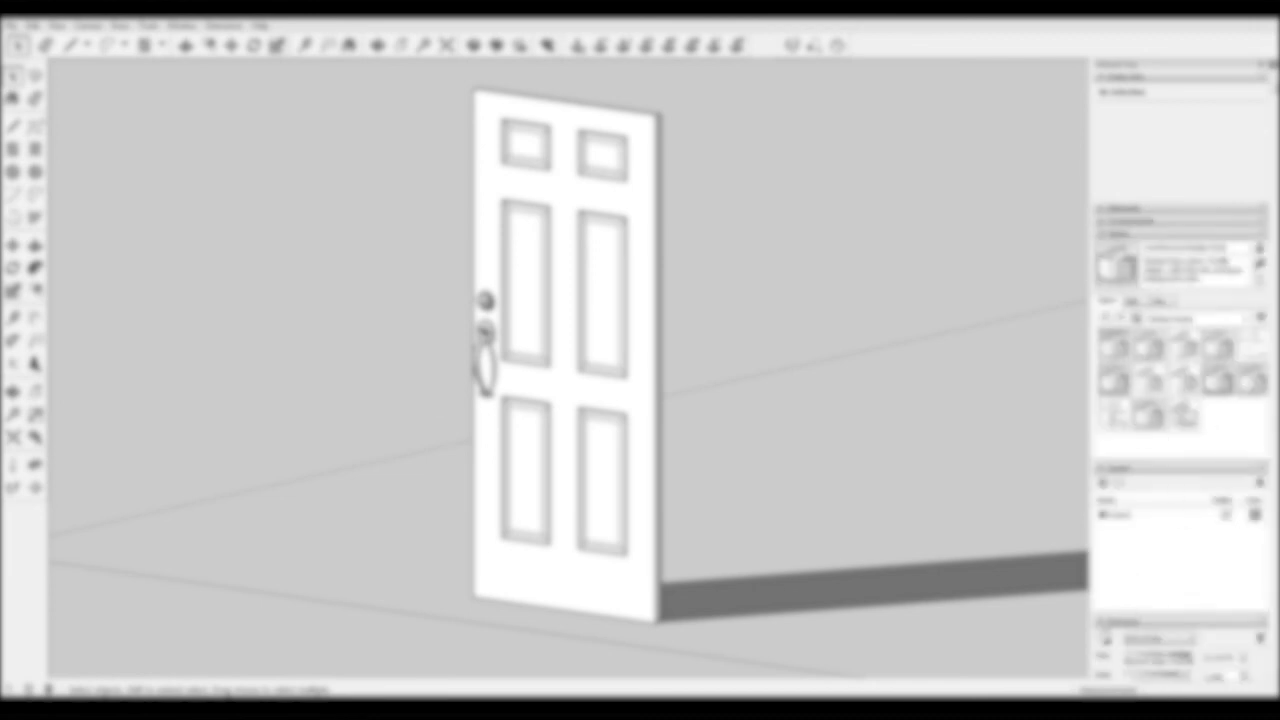